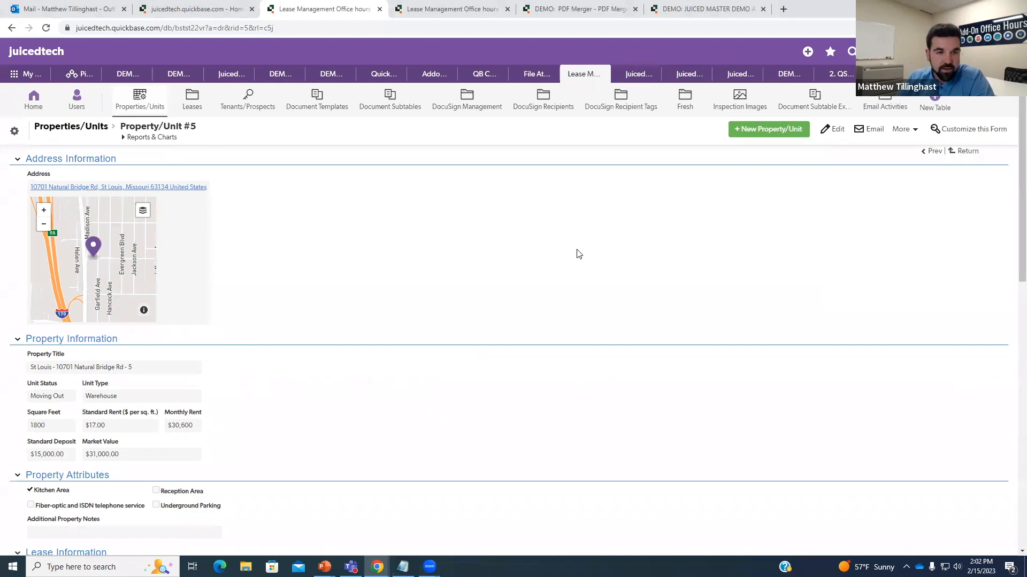
Step: Scroll to the PDF Merger section and highlight the merger parameters and table id in the configuration
scroll(589, 260, down, 3)
scroll(593, 265, down, 6)
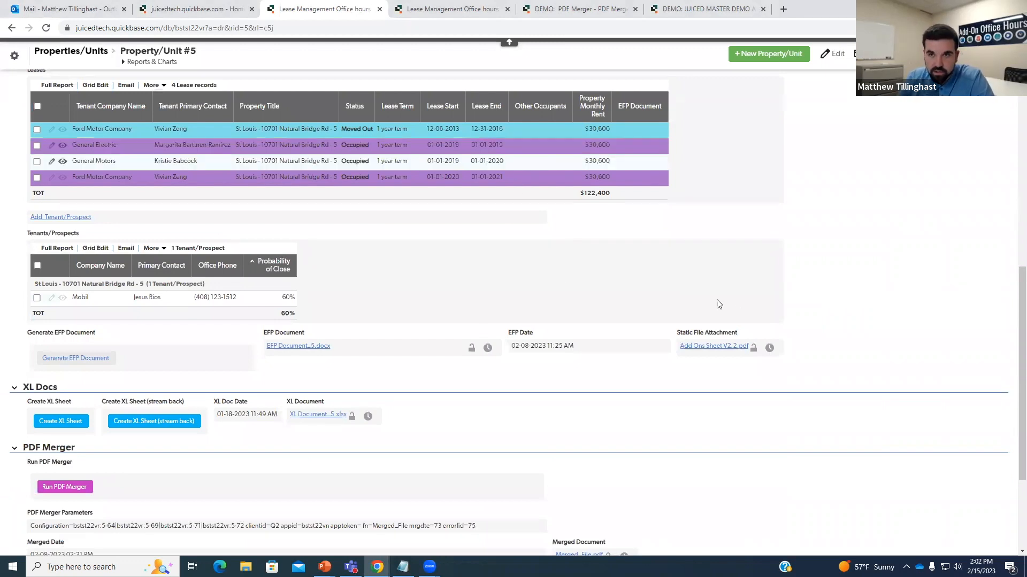
scroll(809, 237, down, 3)
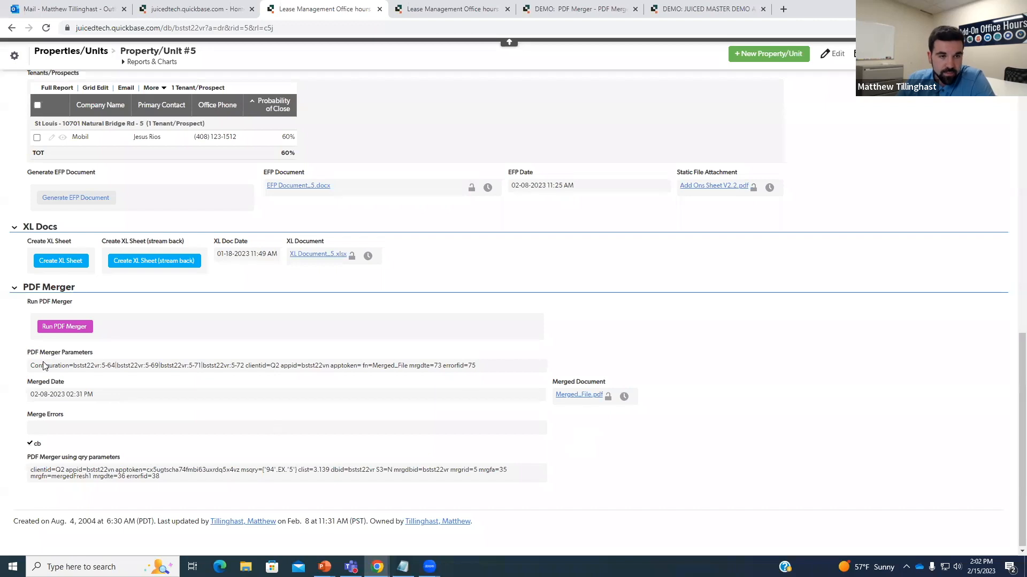
drag(32, 365, 133, 366)
click(145, 377)
drag(80, 366, 97, 366)
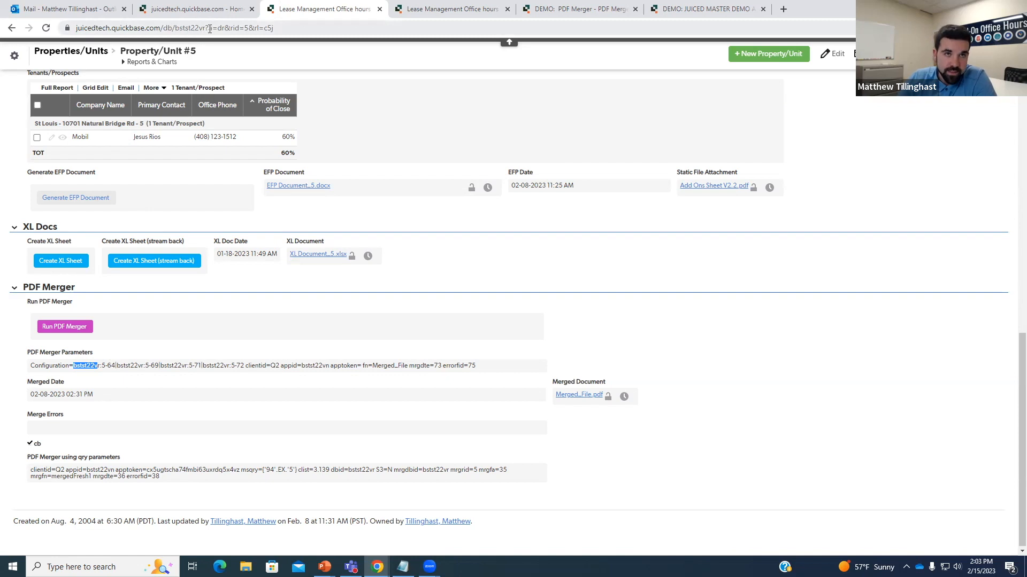
click(151, 394)
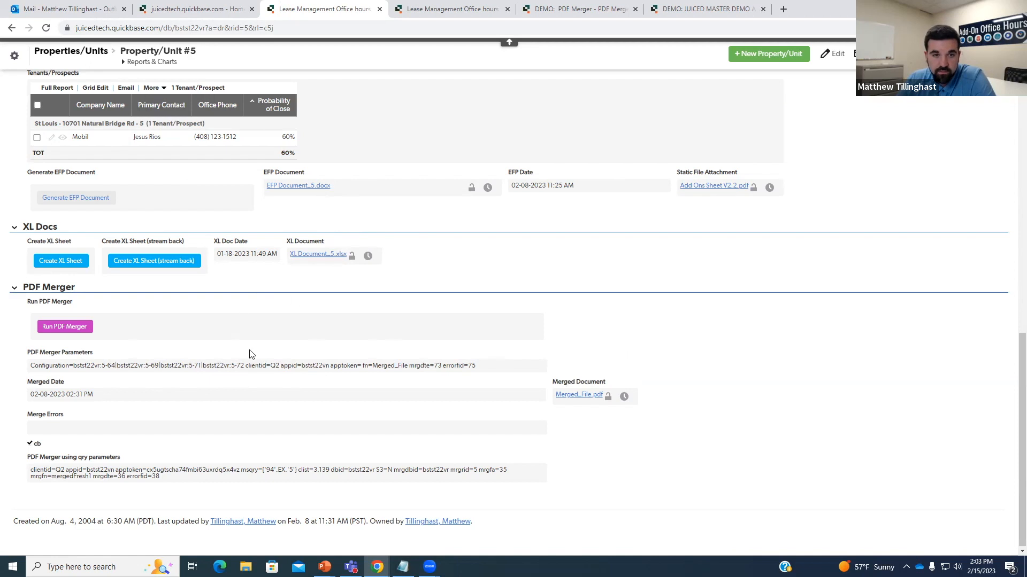
Step: Open Merged_File.pdf from the Merged Document field
right_click(580, 381)
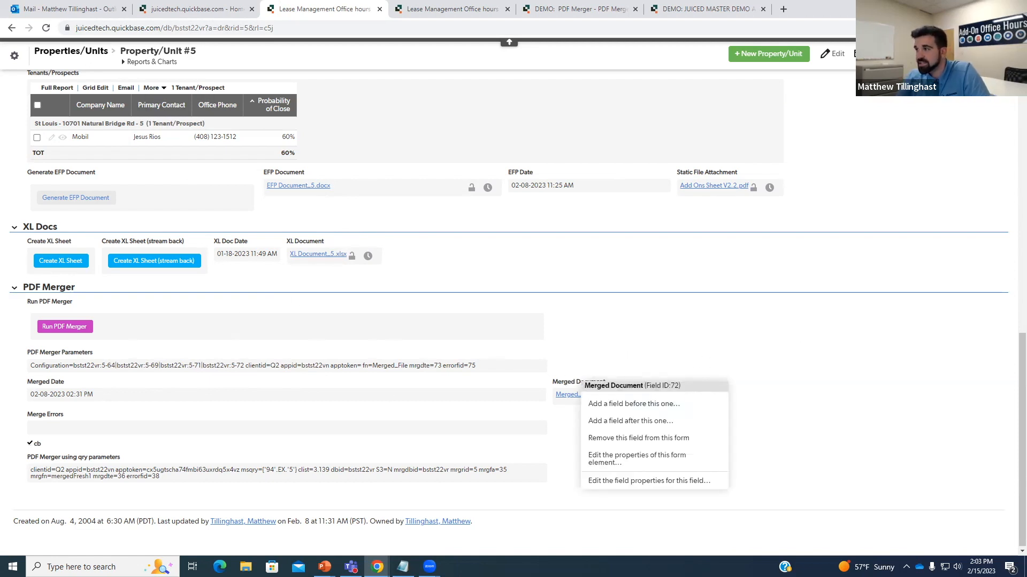
click(660, 359)
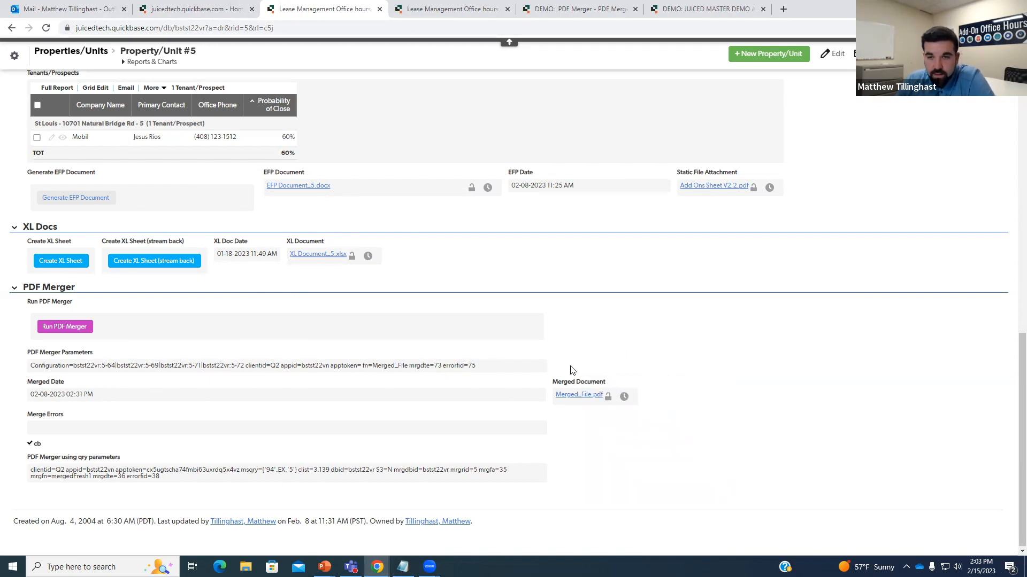
click(579, 396)
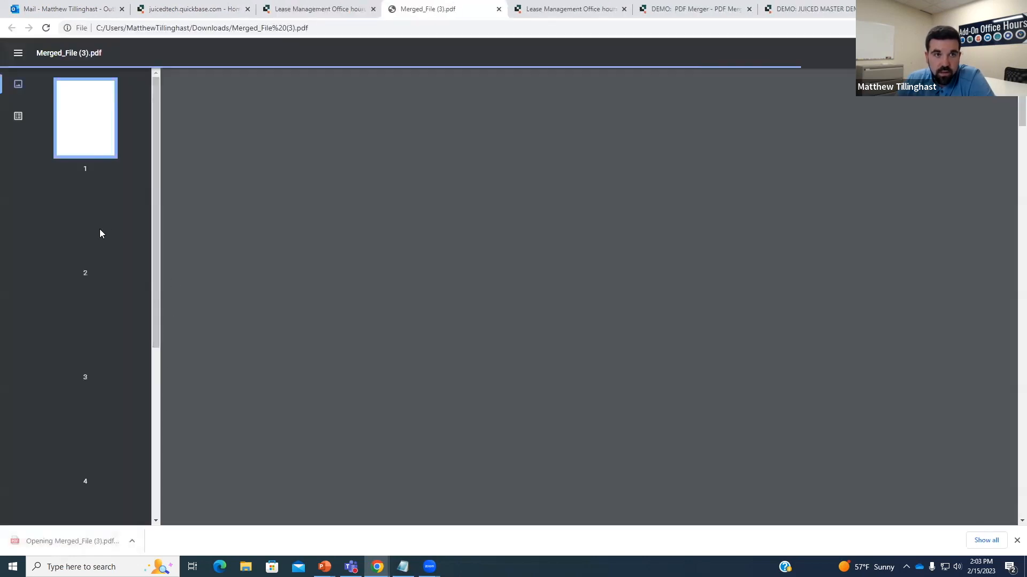
Step: Page through pages 2 to 7 of Merged_File (3).pdf, then close the PDF tab
click(98, 237)
click(85, 370)
click(87, 434)
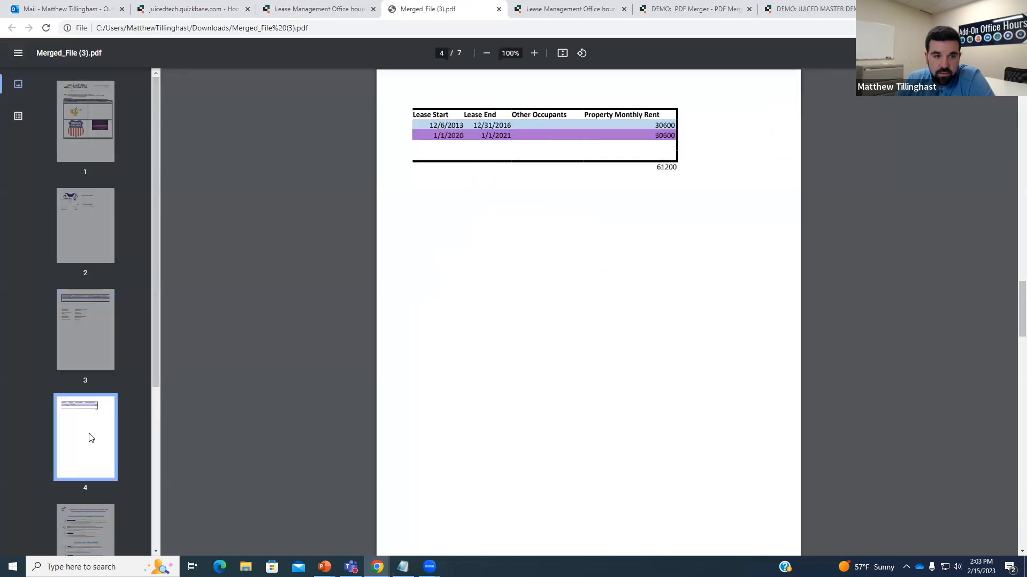
click(89, 448)
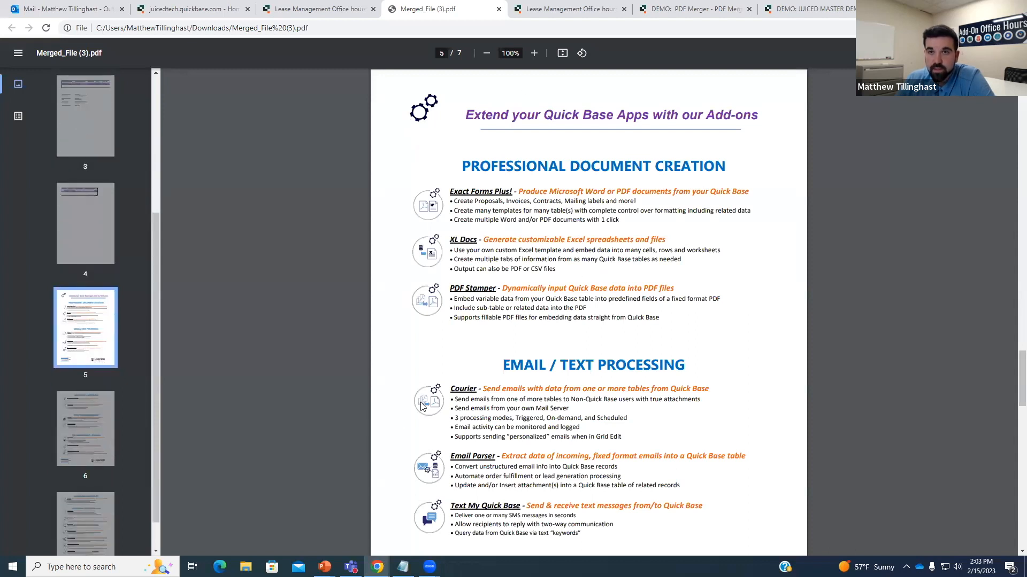
click(93, 444)
click(95, 461)
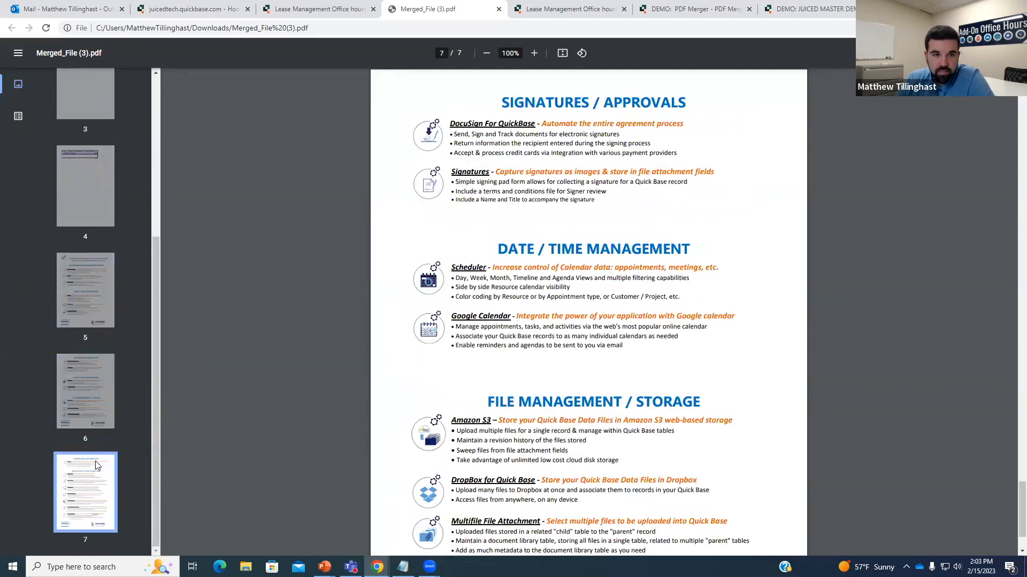
click(499, 9)
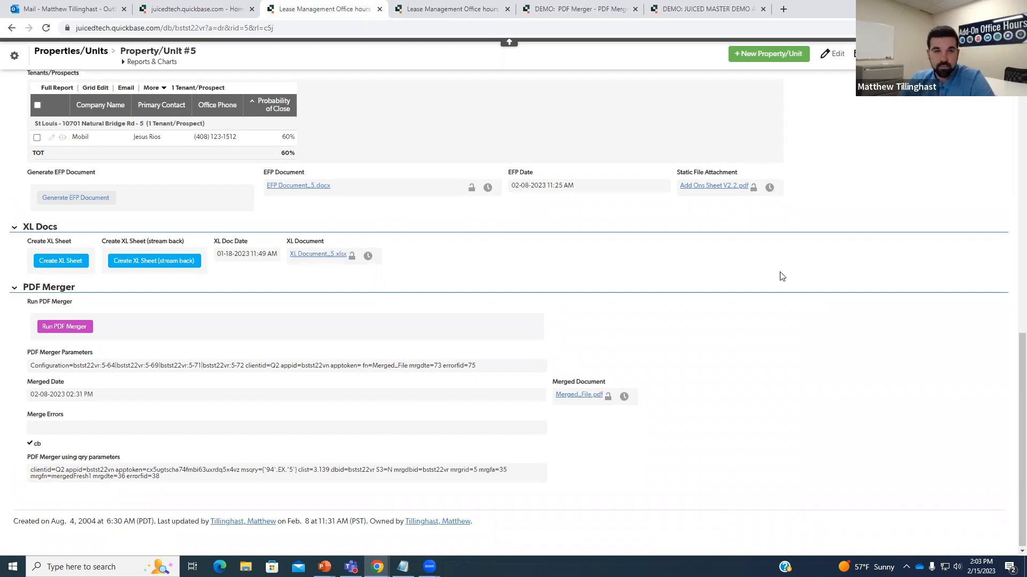
scroll(762, 299, up, 1)
scroll(762, 299, up, 3)
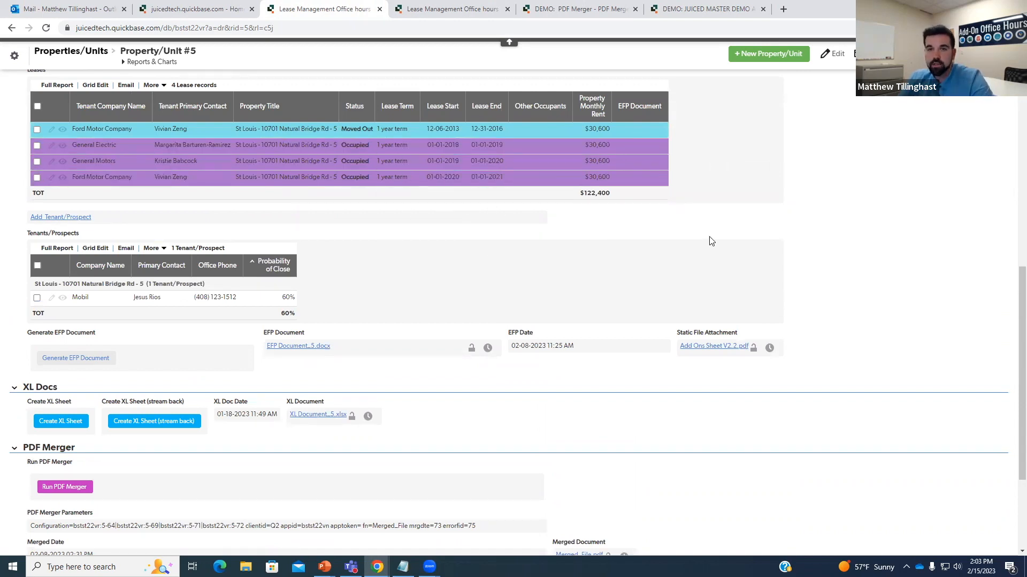
scroll(884, 294, down, 1)
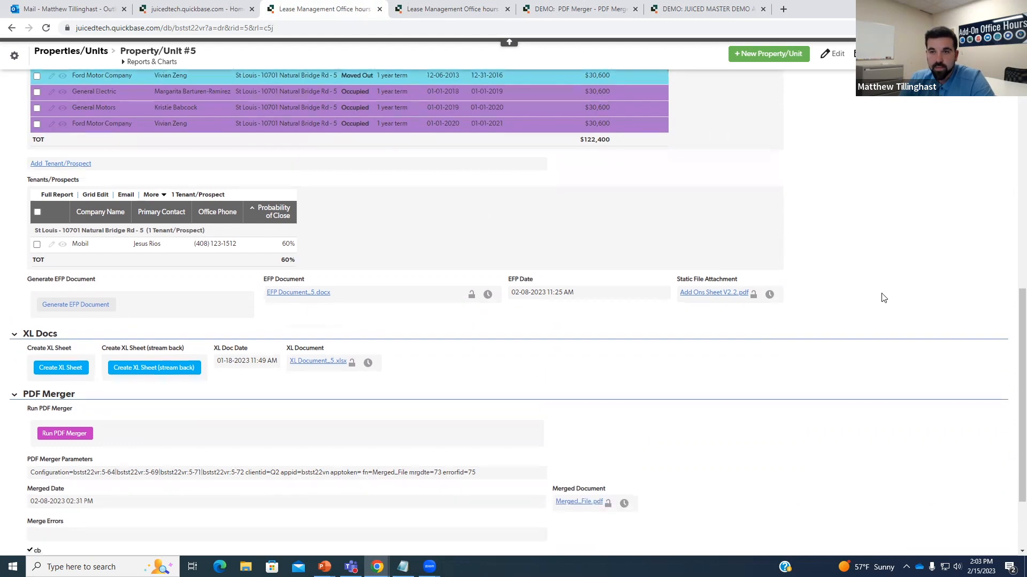
scroll(883, 298, down, 1)
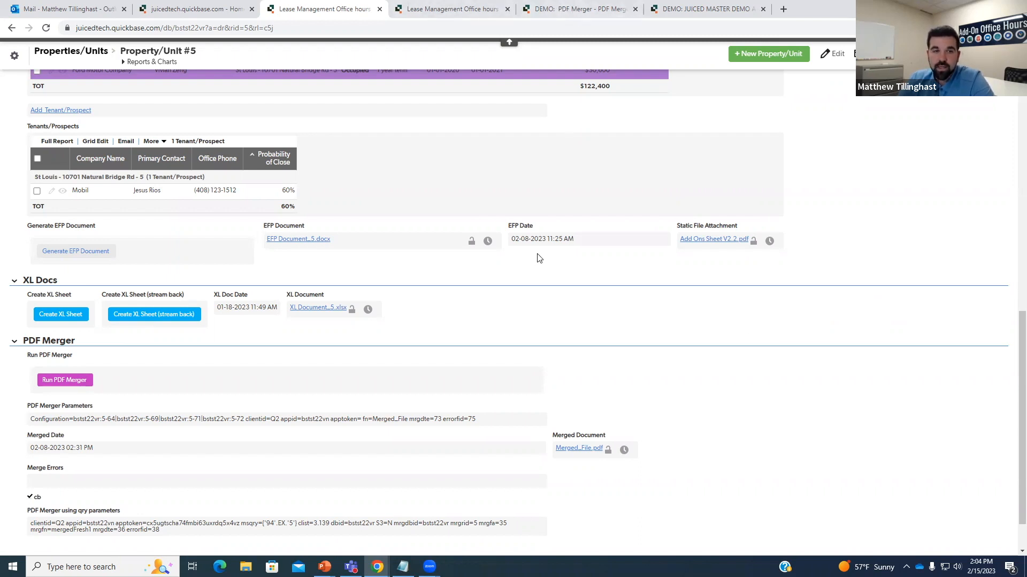
scroll(538, 257, down, 1)
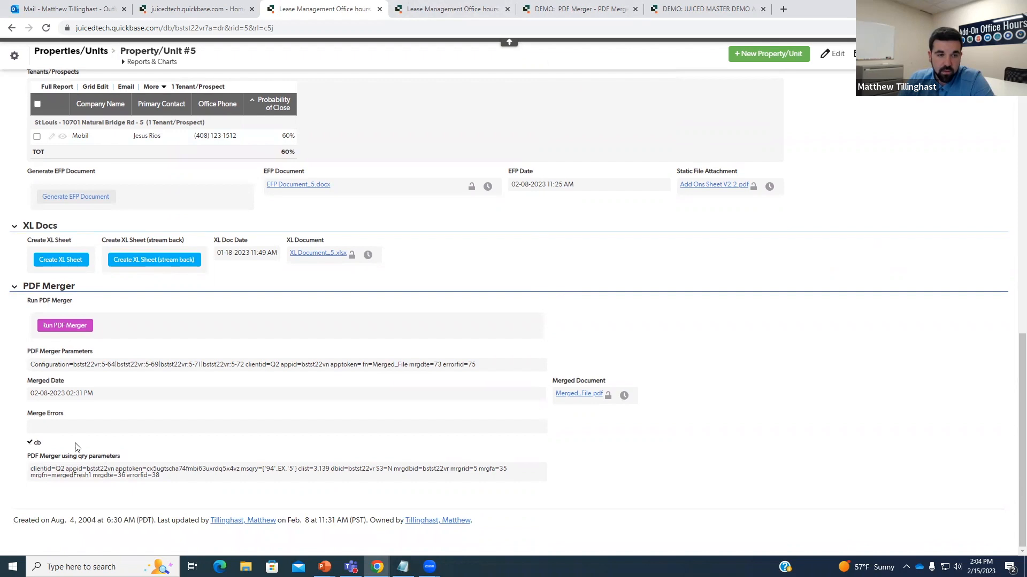
right_click(107, 464)
click(183, 455)
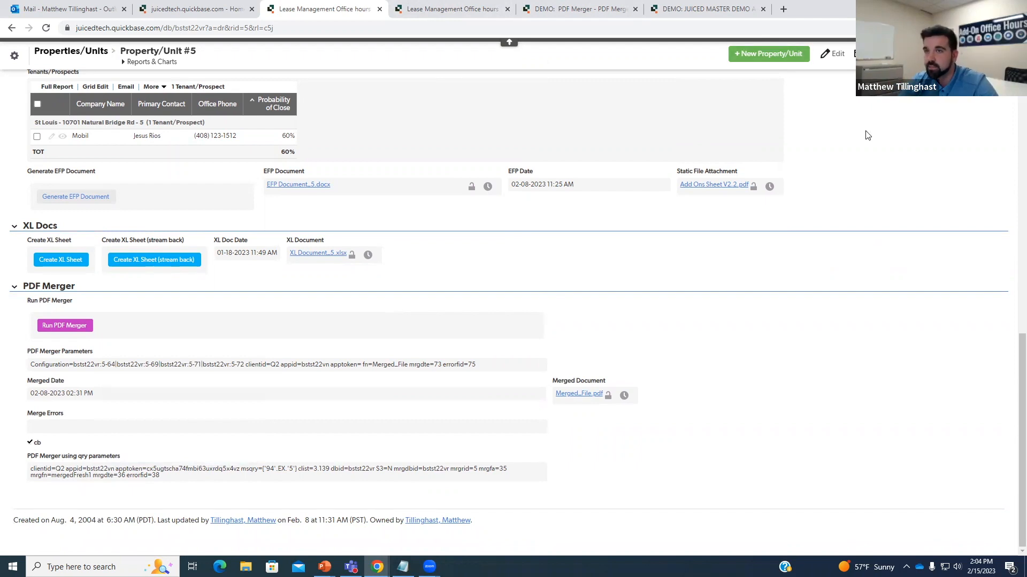
right_click(248, 481)
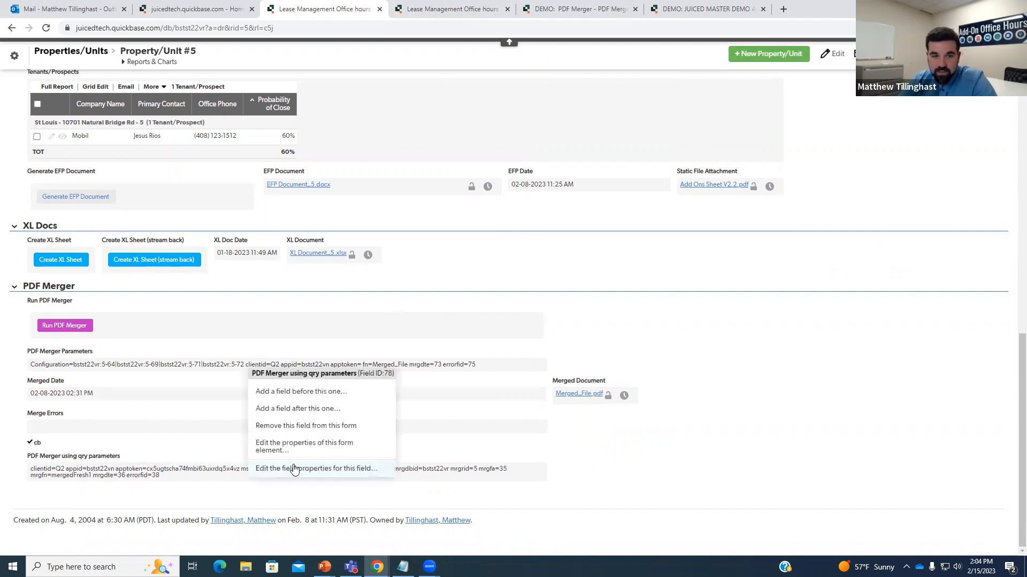
click(551, 465)
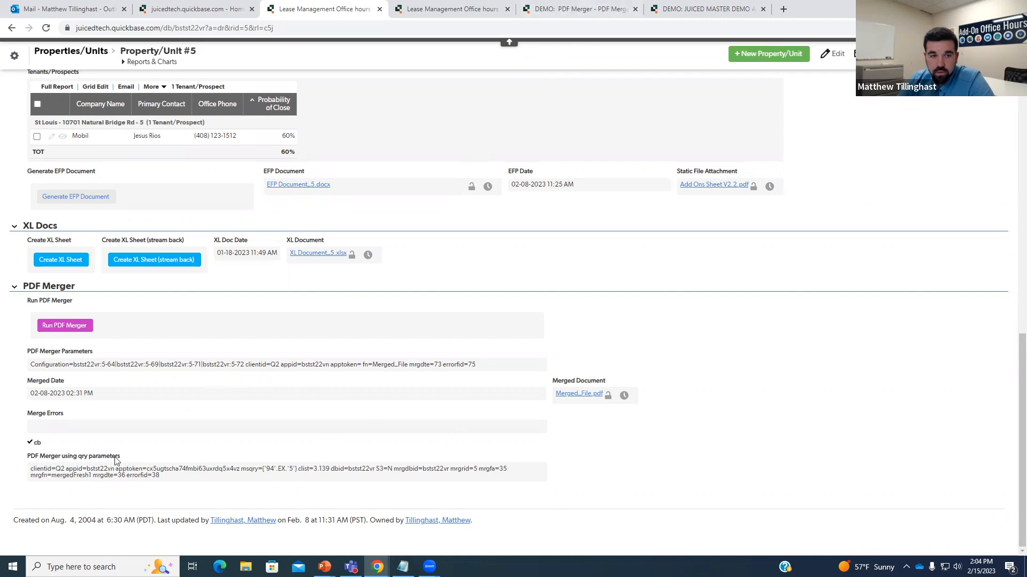
right_click(121, 476)
Step: Open the qry-parameters field's properties and inspect clientid and apptoken, undoing an accidental paste
click(161, 463)
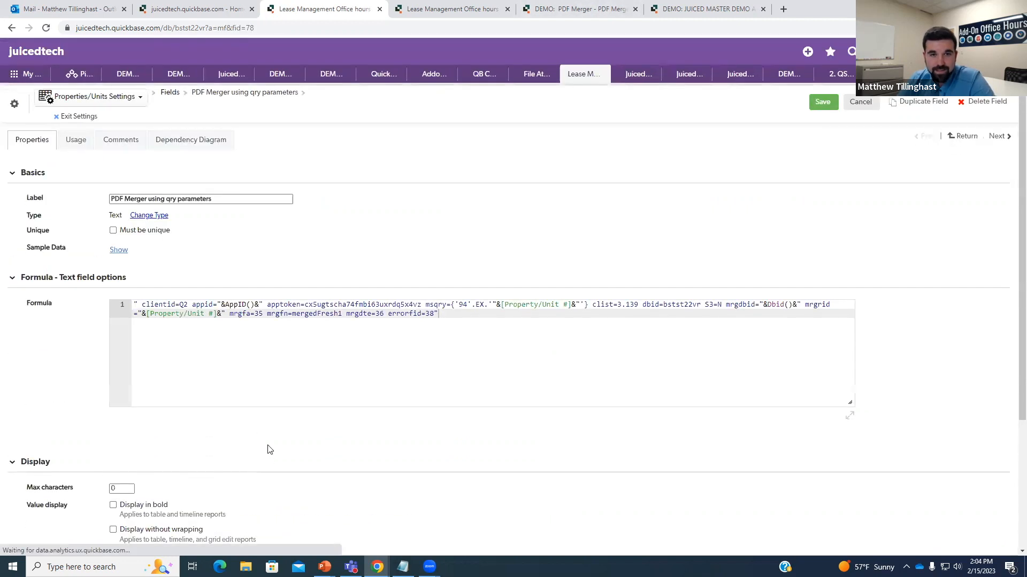
drag(133, 305, 474, 315)
click(472, 330)
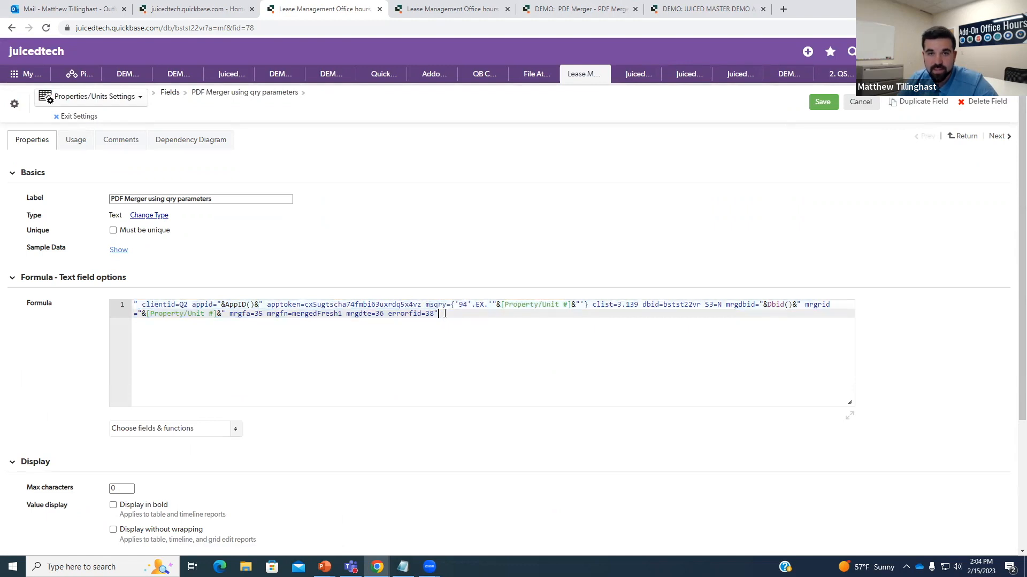
drag(147, 304, 293, 306)
click(177, 306)
click(285, 305)
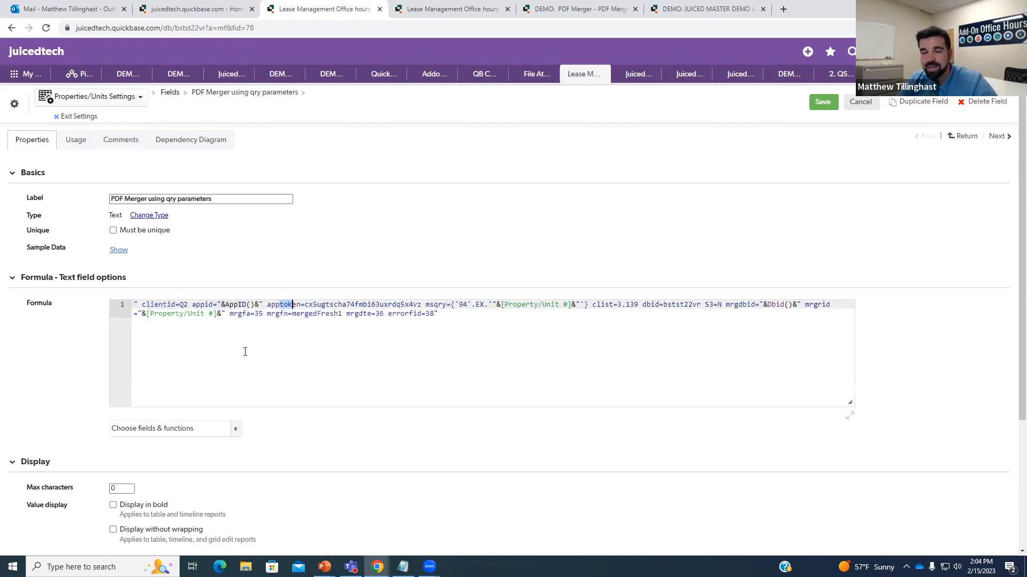
click(343, 304)
drag(373, 304, 309, 309)
key(BackSpace)
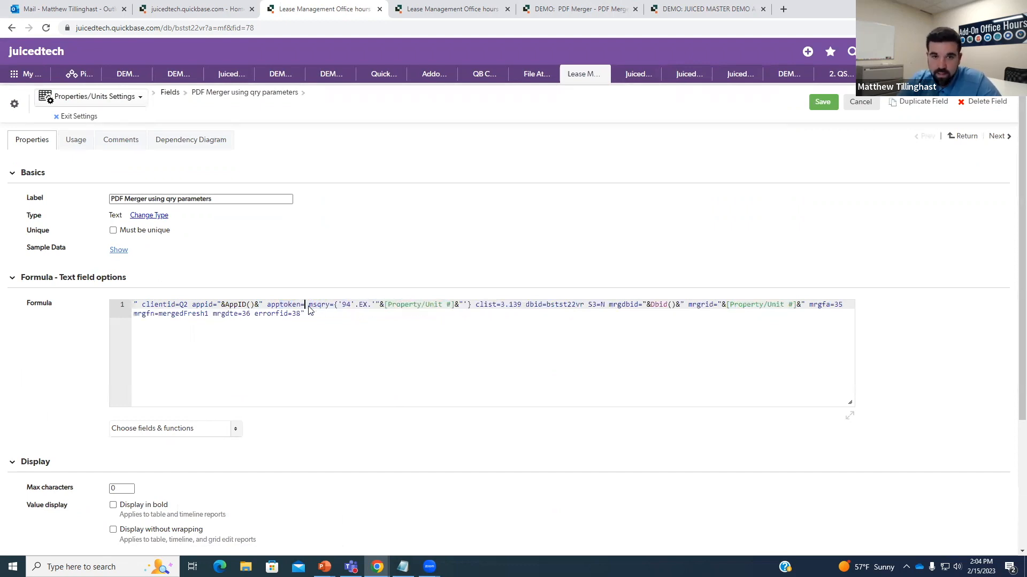
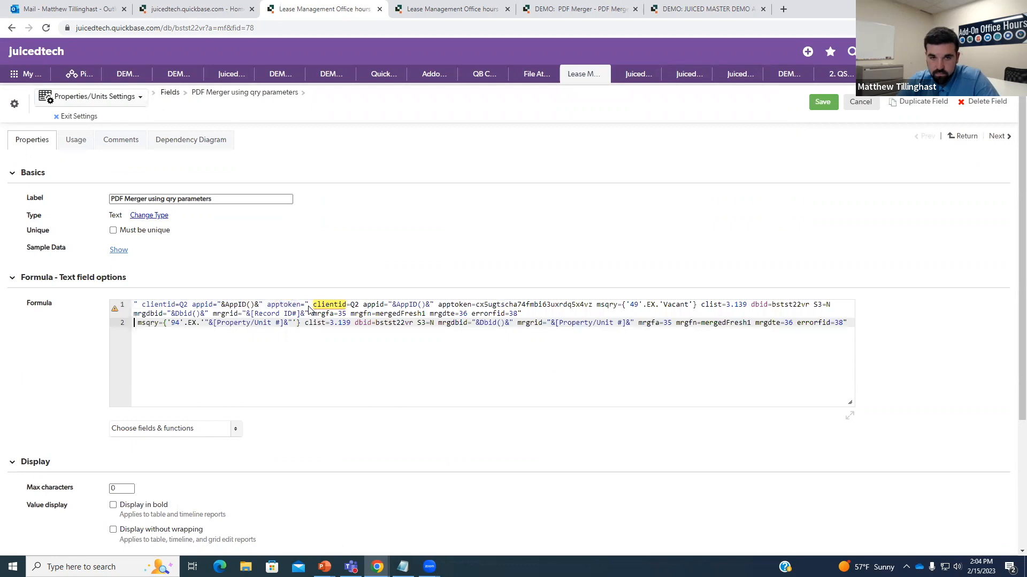
key(ctrl+z)
key(ctrl+z)
click(466, 316)
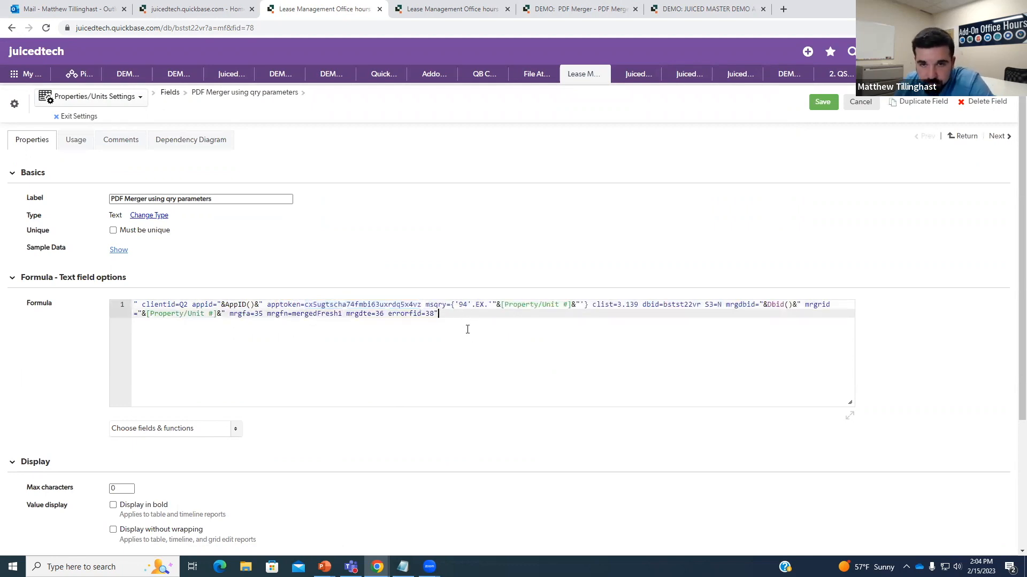
Step: Inspect the msqry query condition, field id 94 and the [Property/Unit #] reference
drag(427, 304, 451, 304)
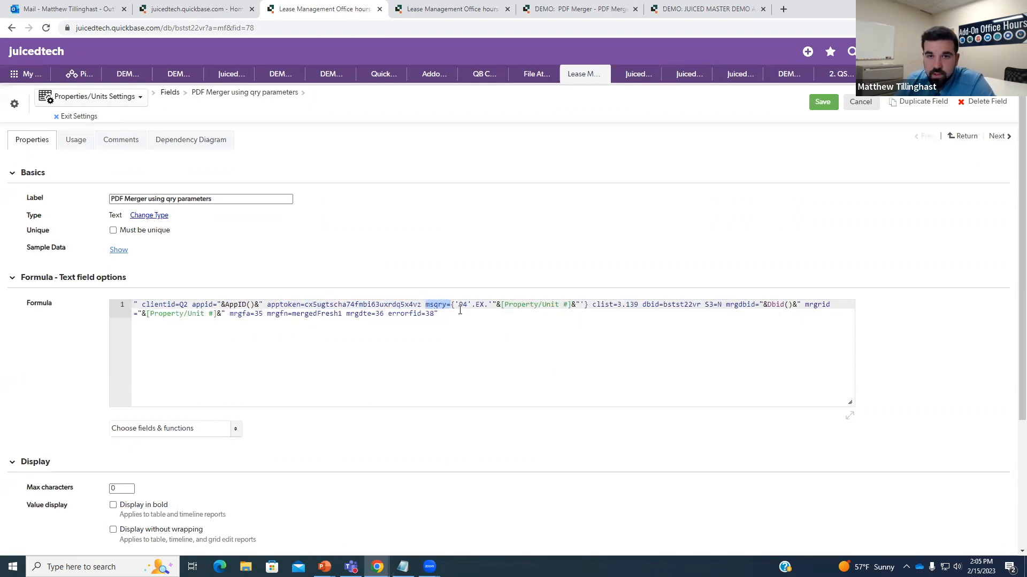
click(459, 315)
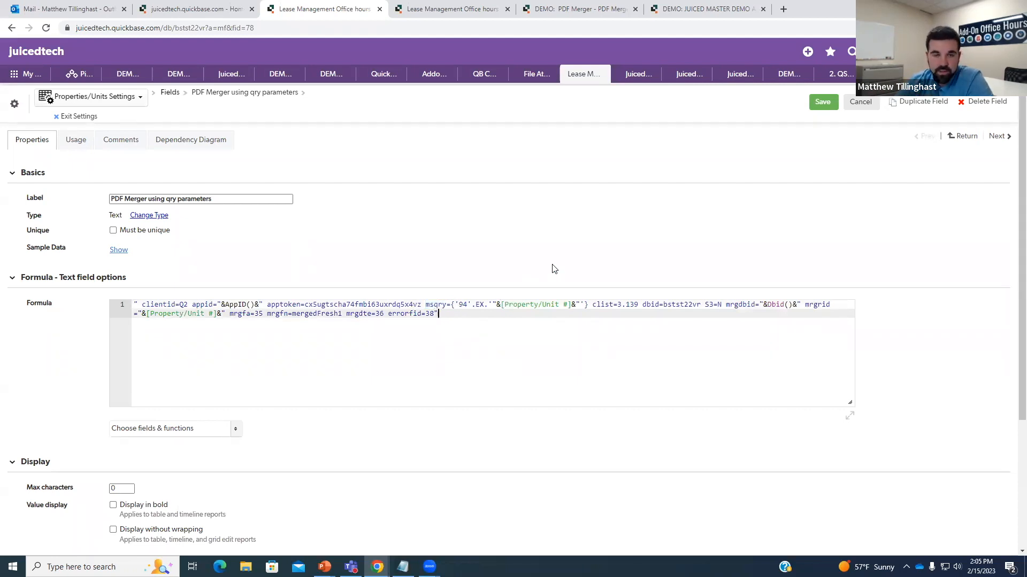
drag(451, 304, 588, 305)
click(589, 307)
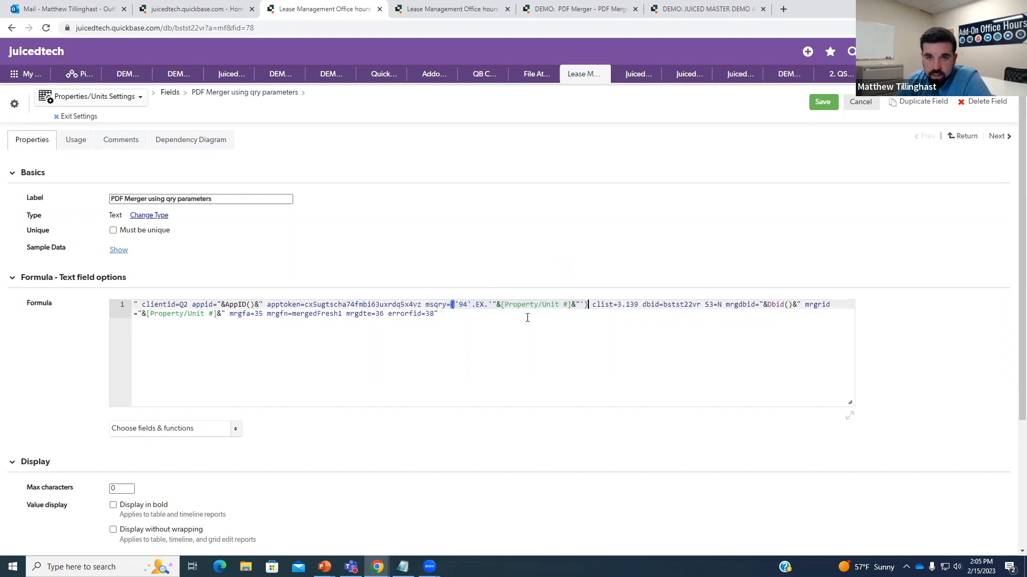
double_click(465, 304)
click(463, 305)
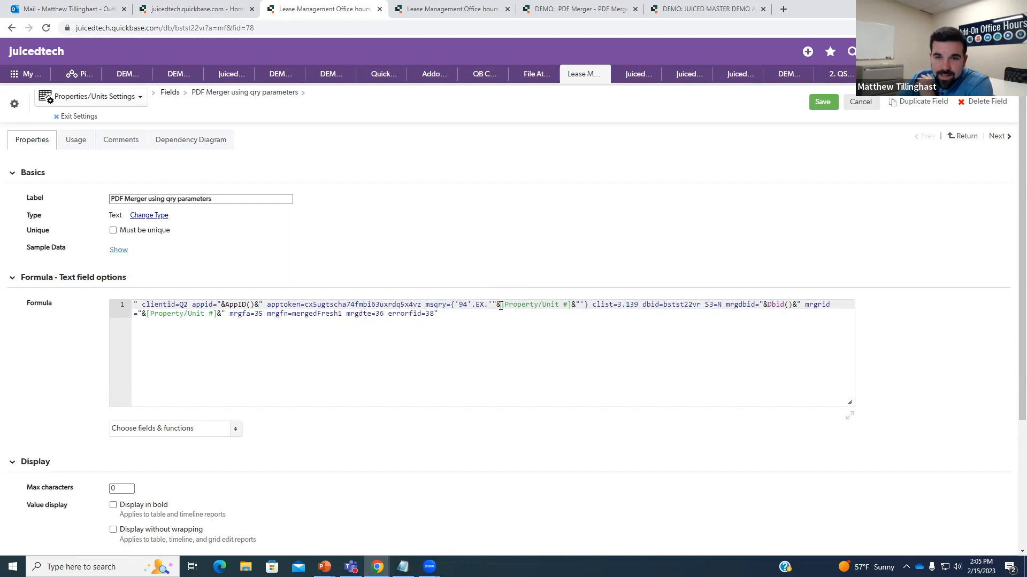
drag(521, 303, 570, 302)
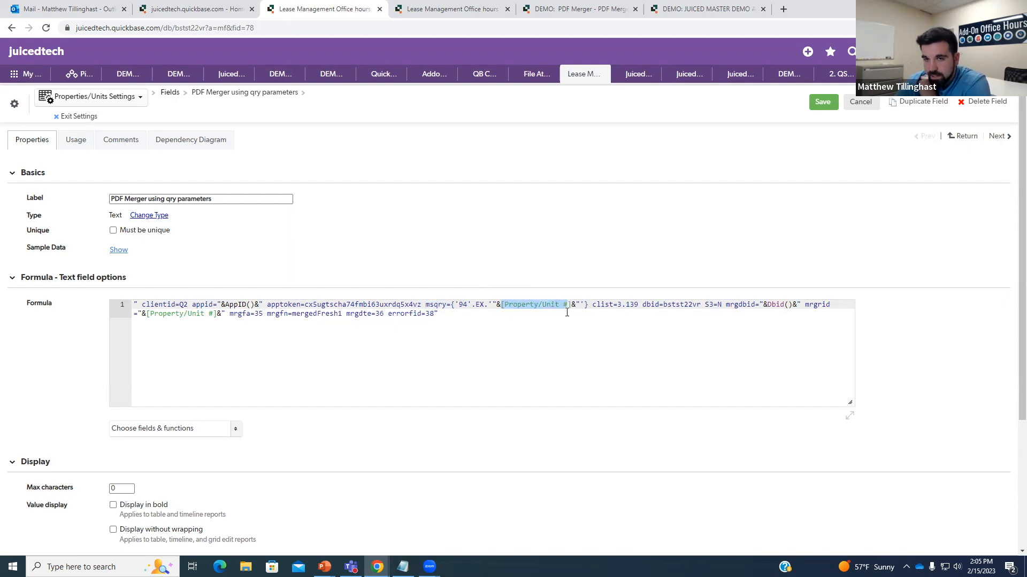
click(566, 313)
drag(502, 303, 573, 308)
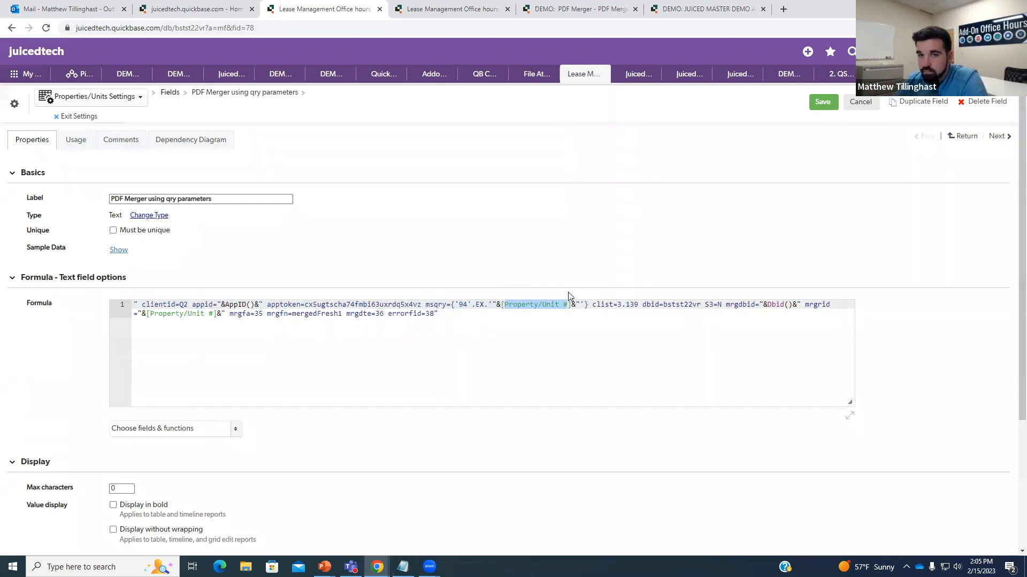
click(572, 305)
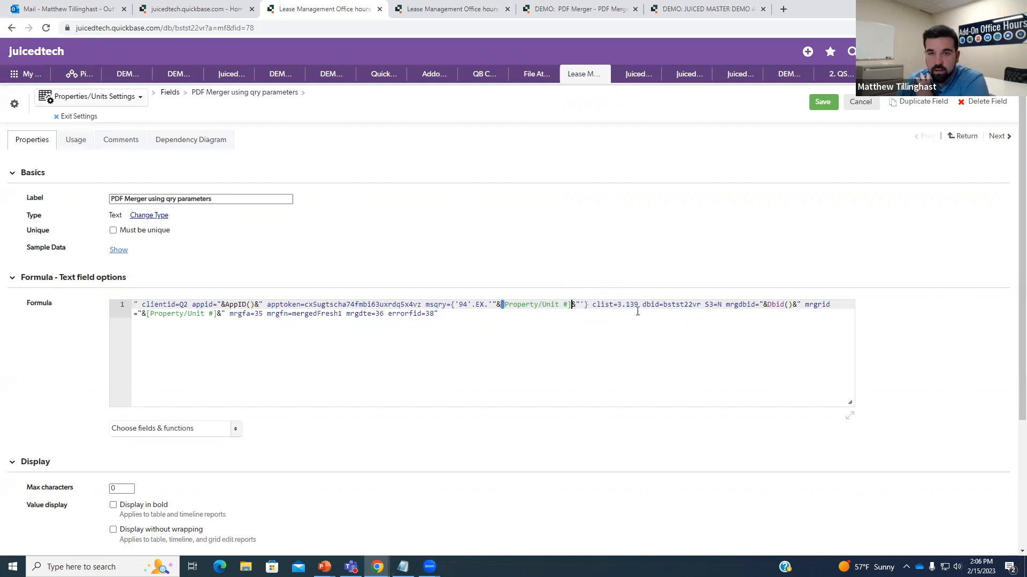
click(571, 304)
click(589, 305)
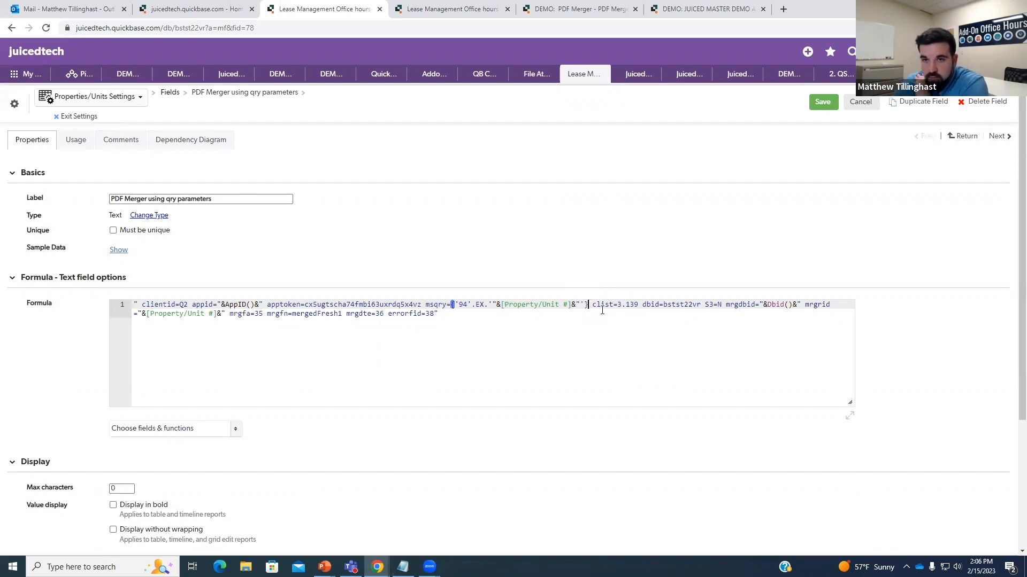
drag(597, 304, 626, 304)
click(633, 304)
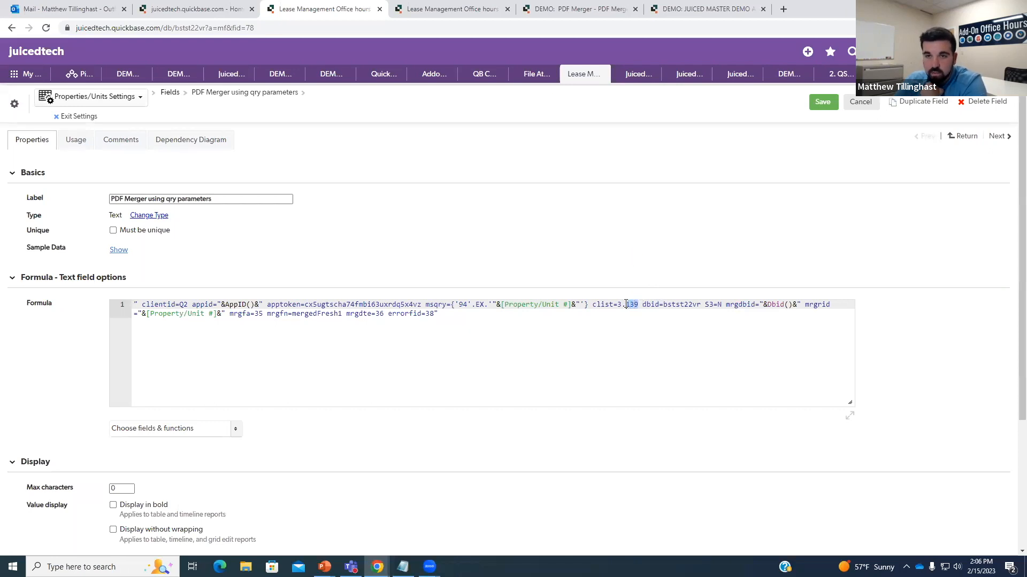
double_click(664, 306)
click(753, 305)
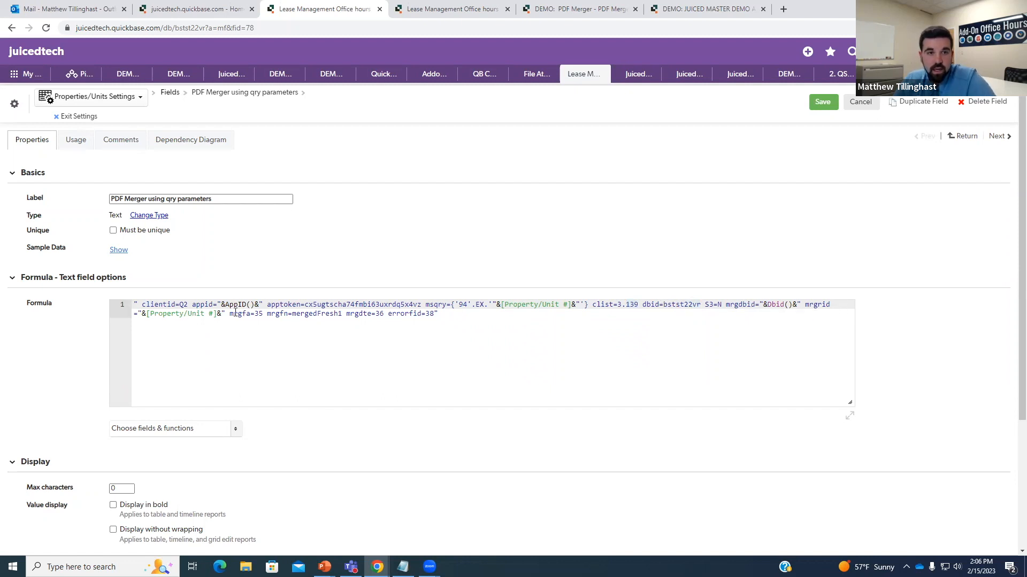
drag(230, 315, 289, 314)
click(251, 316)
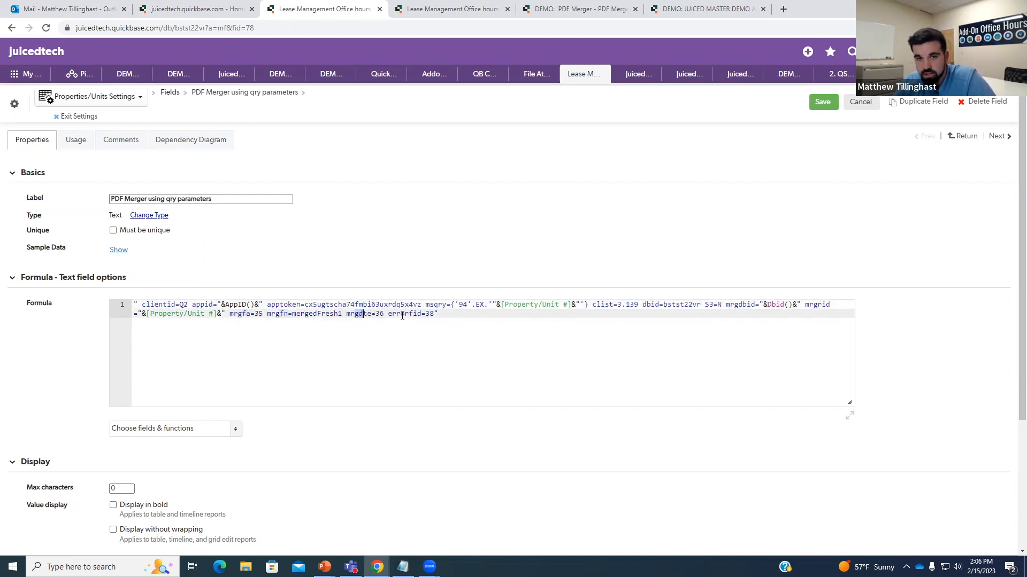
drag(399, 316, 421, 315)
click(440, 317)
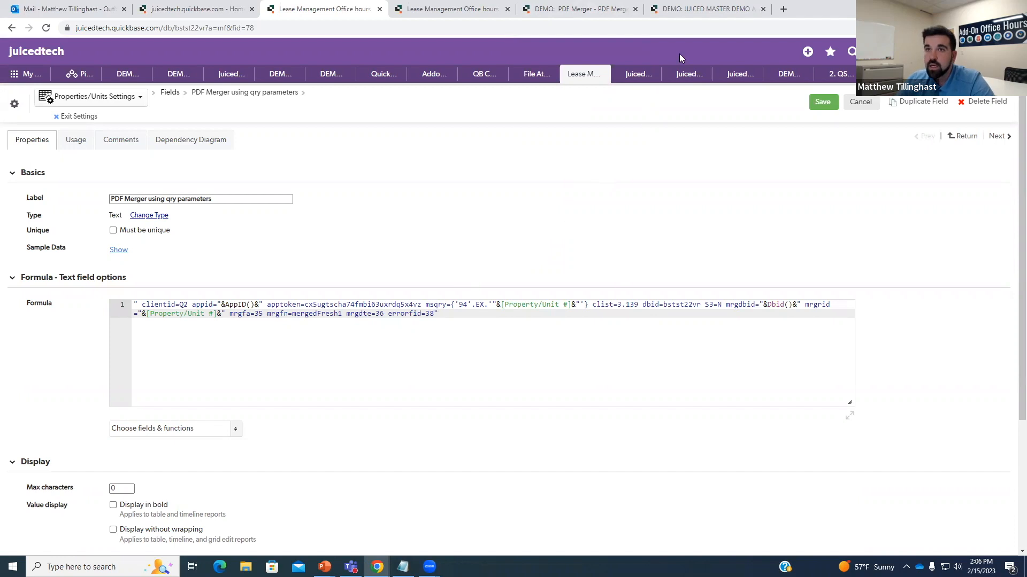
Step: Load juicedtech.com in a new browser tab
click(686, 12)
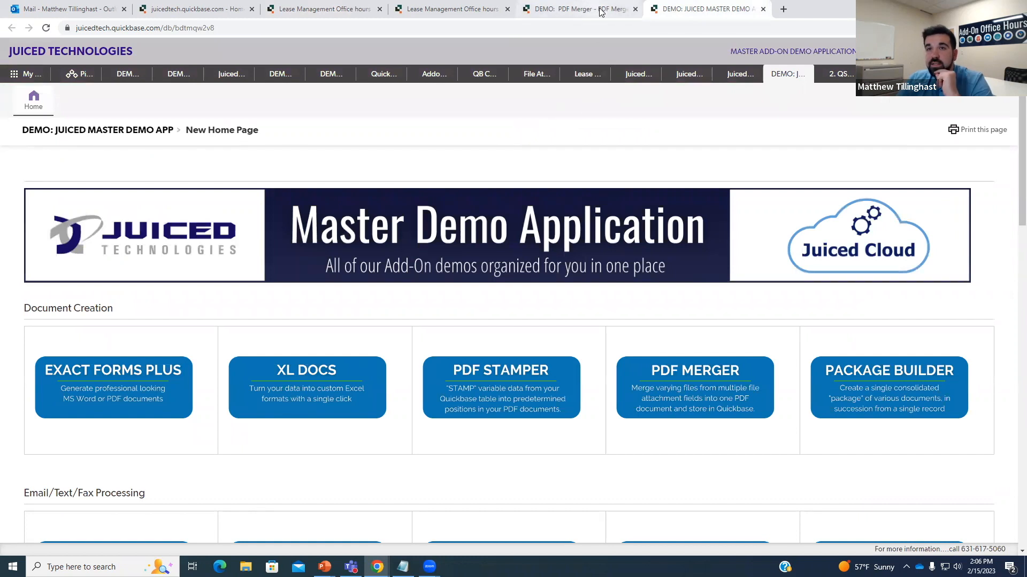
click(783, 9)
text(juicedtech.com)
key(Return)
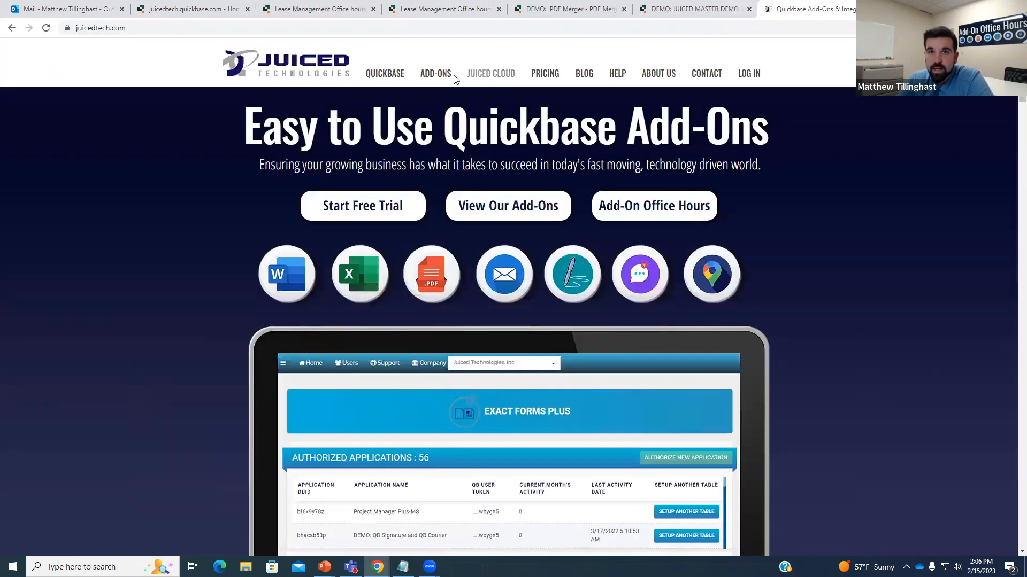
Step: List add-ons by category and open the PDF Merger product page
mouse_move(448, 77)
click(445, 110)
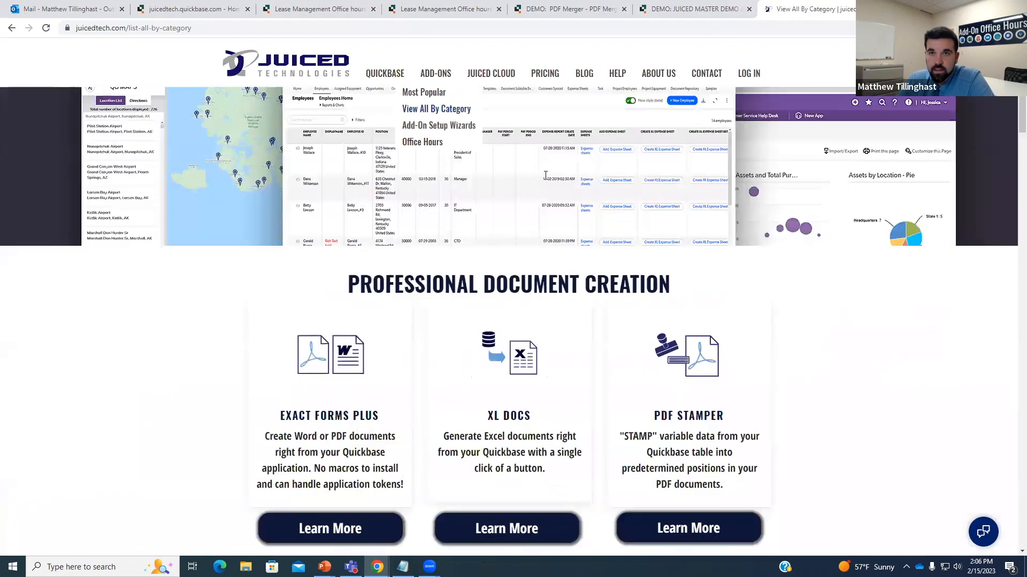
scroll(535, 203, down, 6)
click(451, 422)
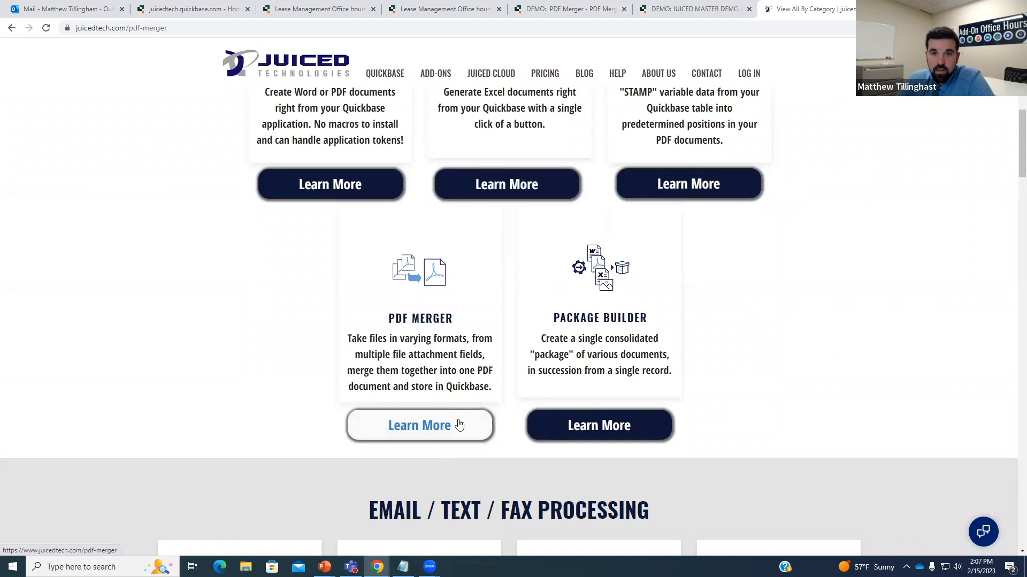
scroll(459, 423, up, 7)
scroll(464, 407, down, 3)
scroll(454, 417, up, 3)
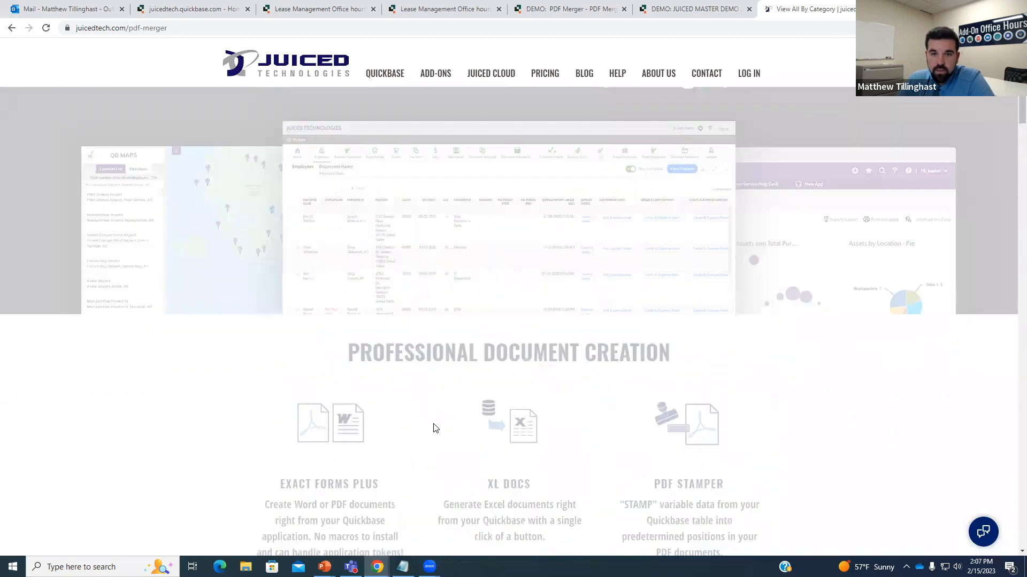
scroll(459, 395, up, 7)
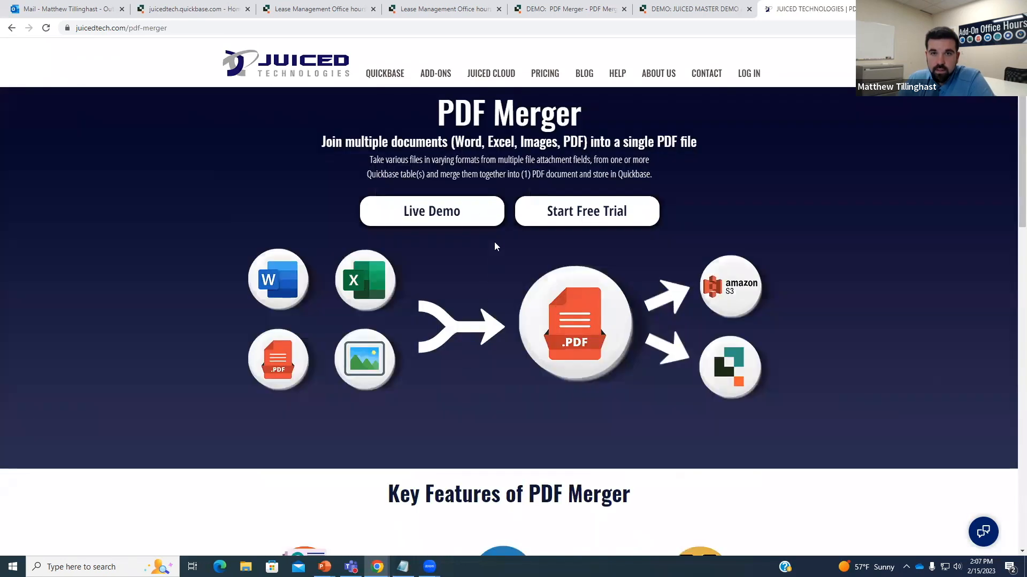
Step: Launch the PDF Merger demo, close the extra tabs, and open the PDF Merger demo record
click(449, 218)
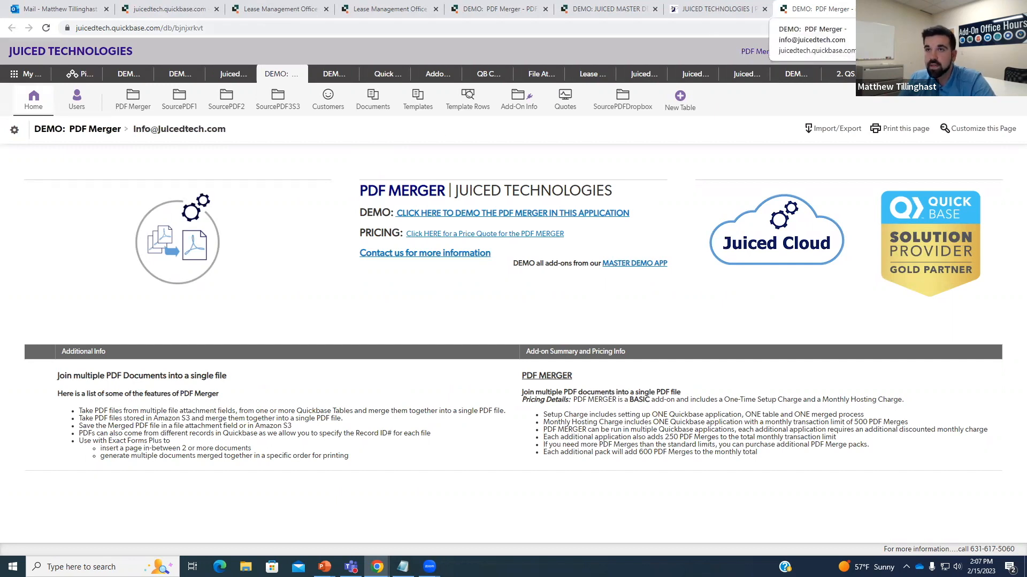
key(ctrl+w)
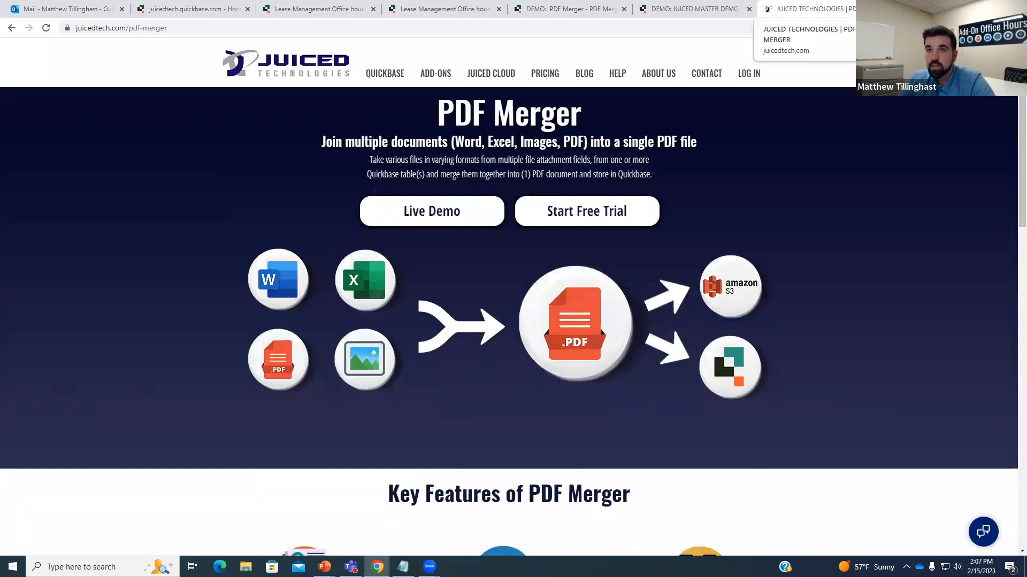
key(ctrl+w)
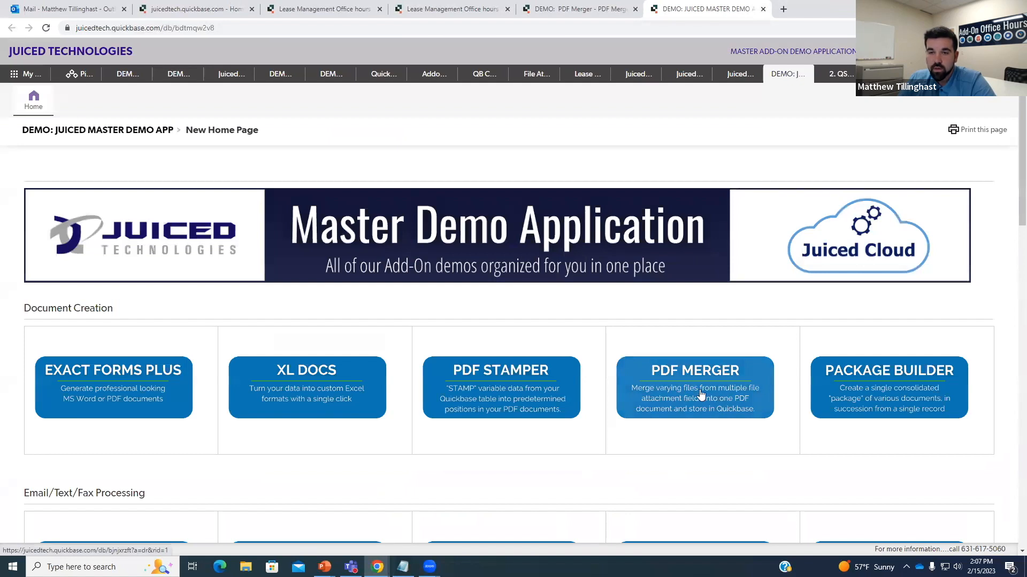
click(663, 409)
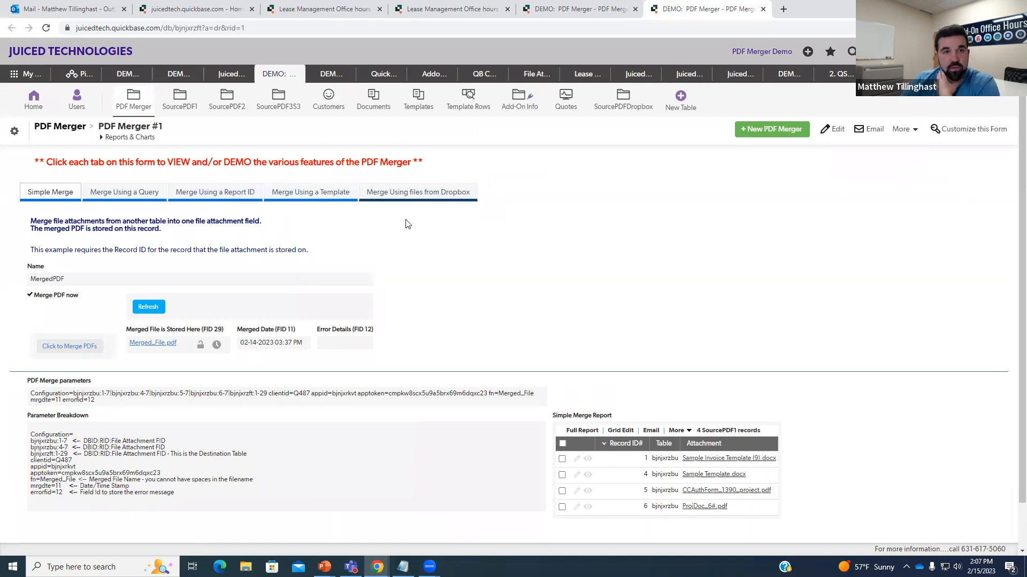
Step: Show the Merge Using a Query example and run its sample merge
click(141, 192)
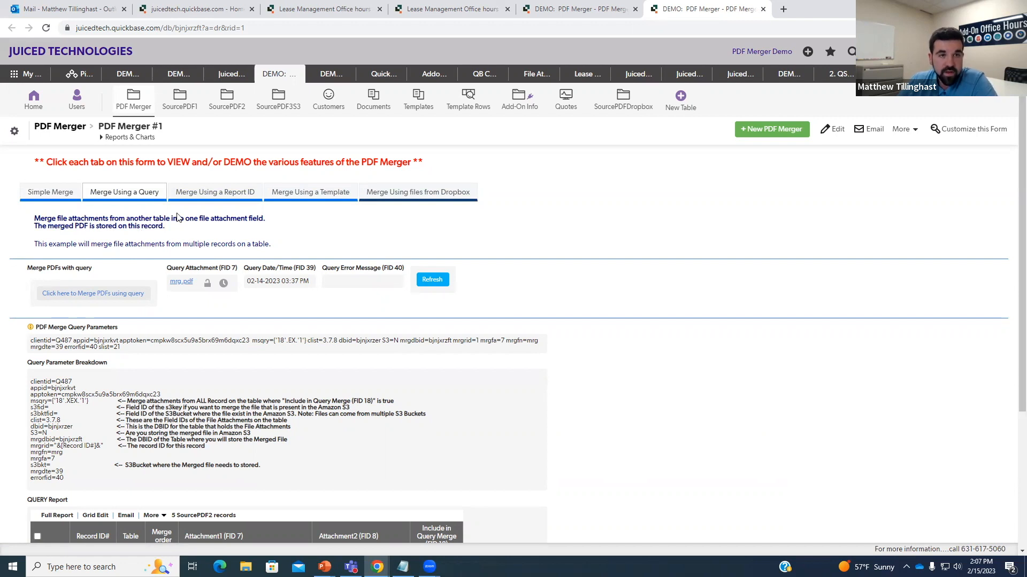
drag(133, 216, 173, 218)
click(185, 231)
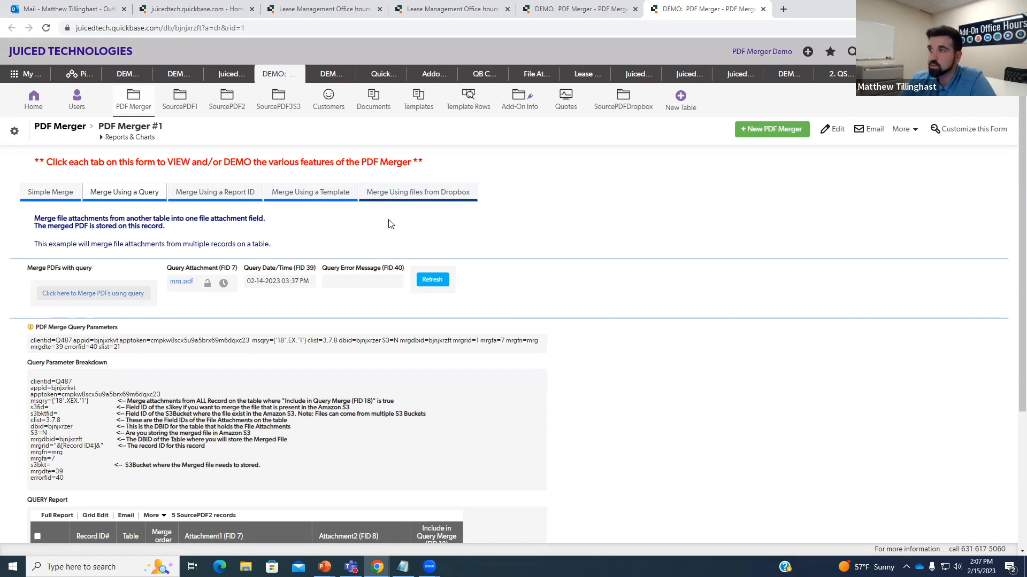
click(99, 301)
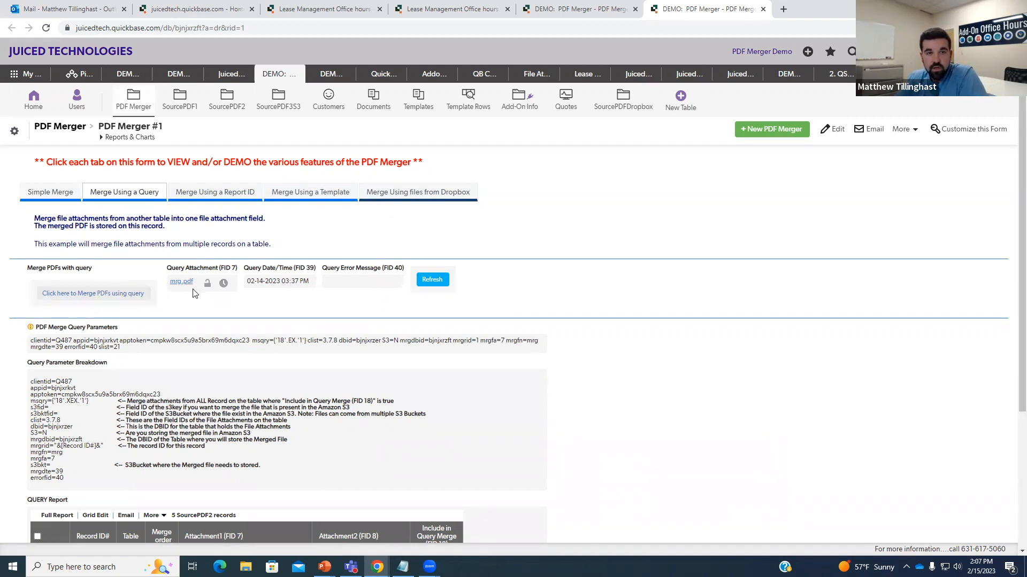
scroll(292, 336, down, 3)
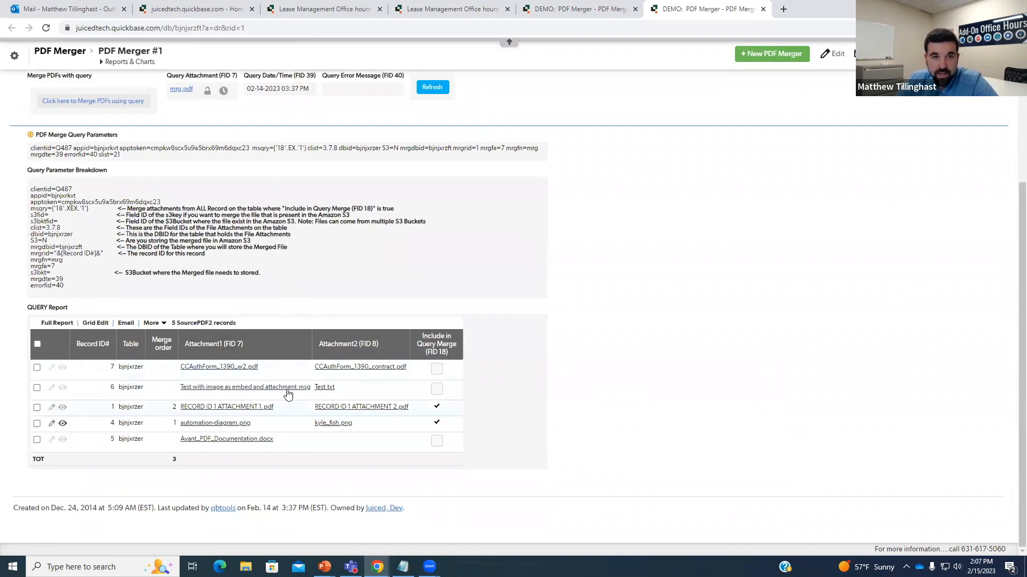
scroll(49, 209, up, 1)
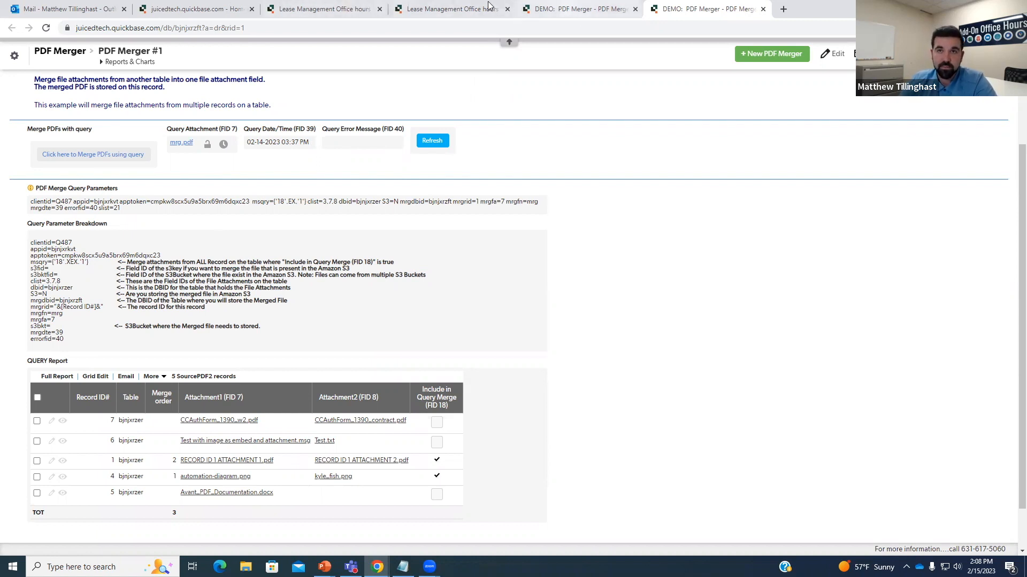
scroll(106, 205, up, 3)
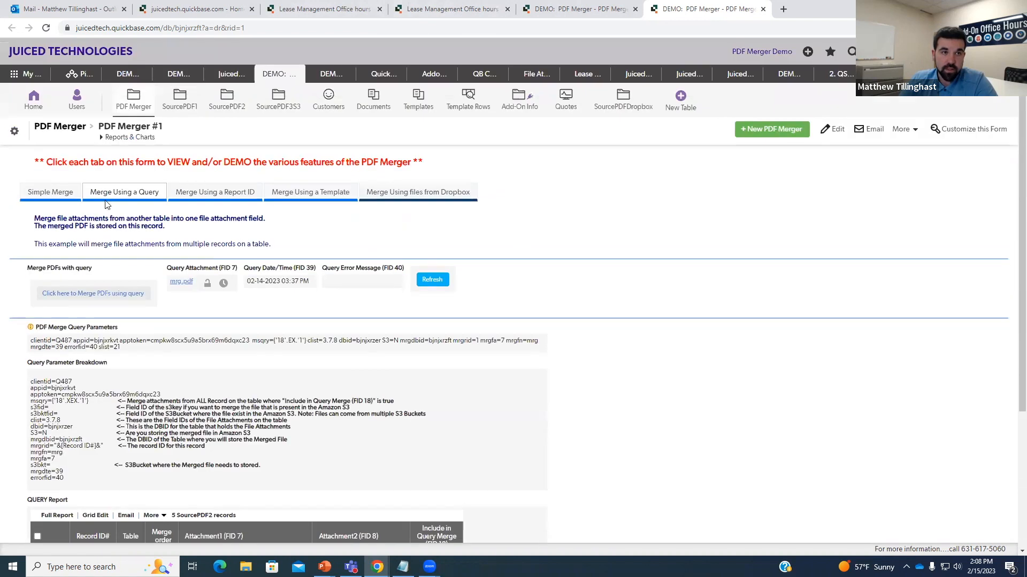
scroll(176, 262, down, 2)
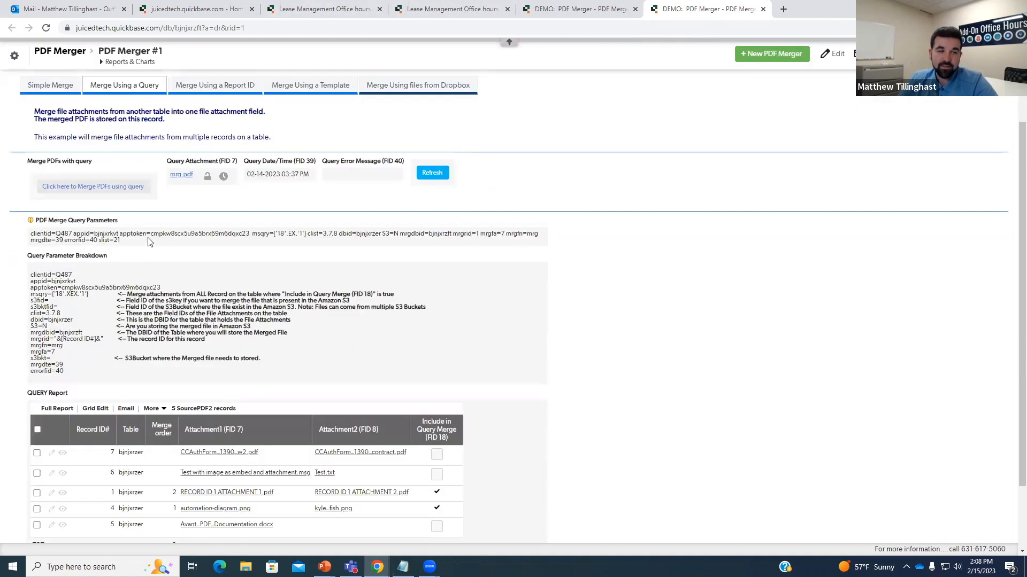
Step: Highlight the query parameter string, then start a blank browser tab
drag(29, 234, 110, 241)
click(140, 248)
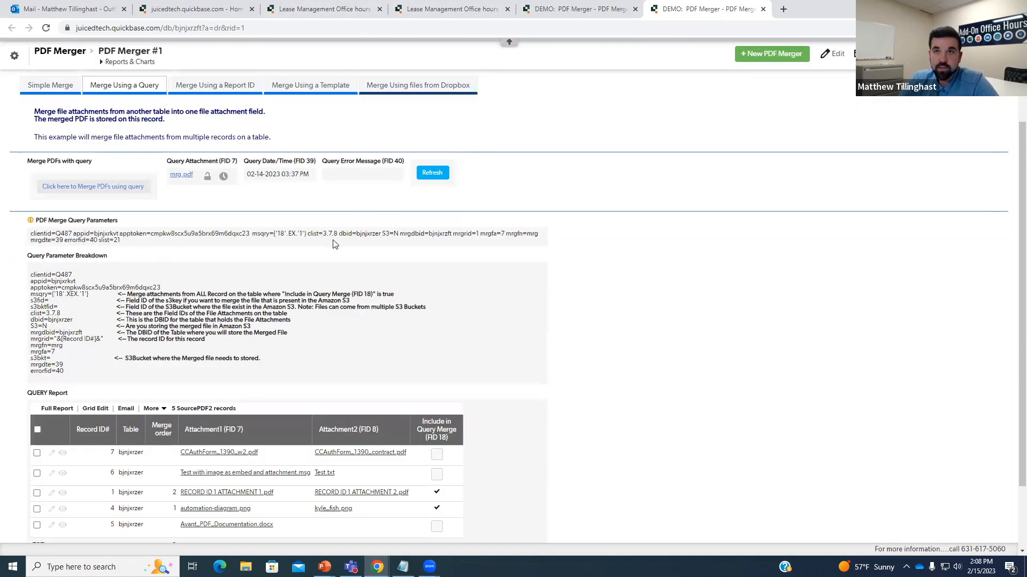
click(783, 9)
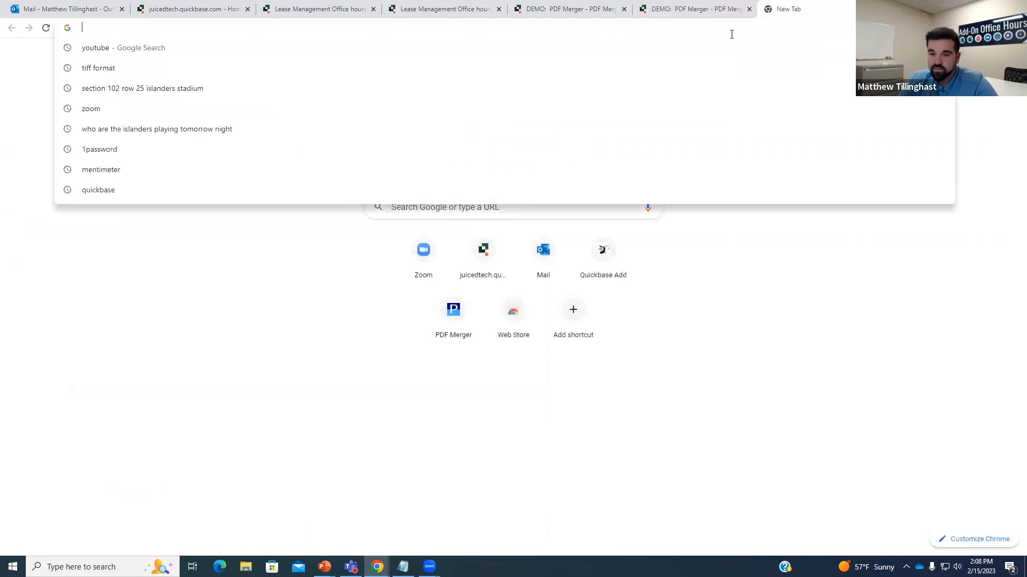
Step: Load juicedtech.com's help site and scroll PDF Merger Parameters to the query/report table
text(juicedtech.com)
key(Return)
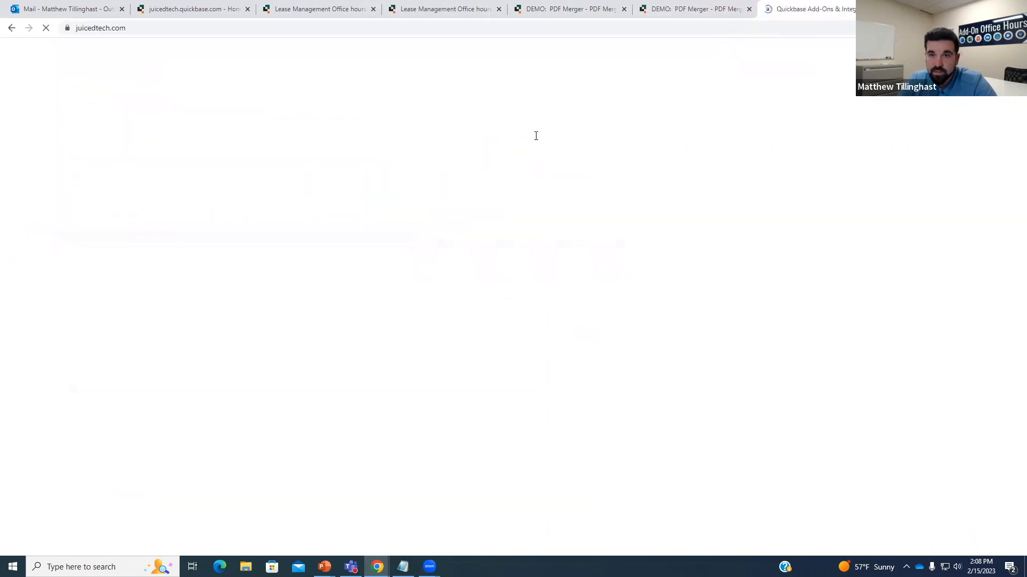
click(614, 73)
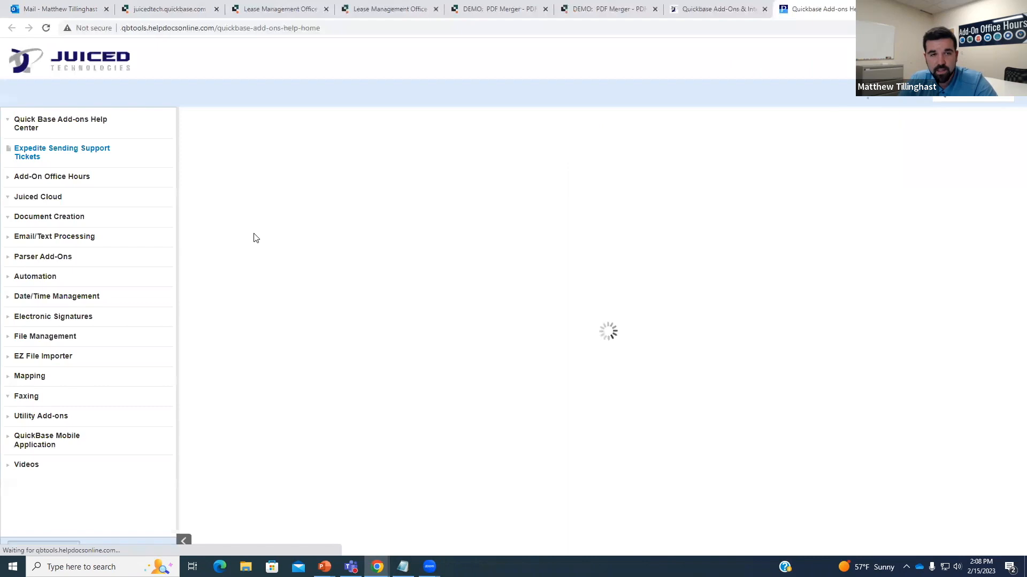
scroll(63, 300, down, 4)
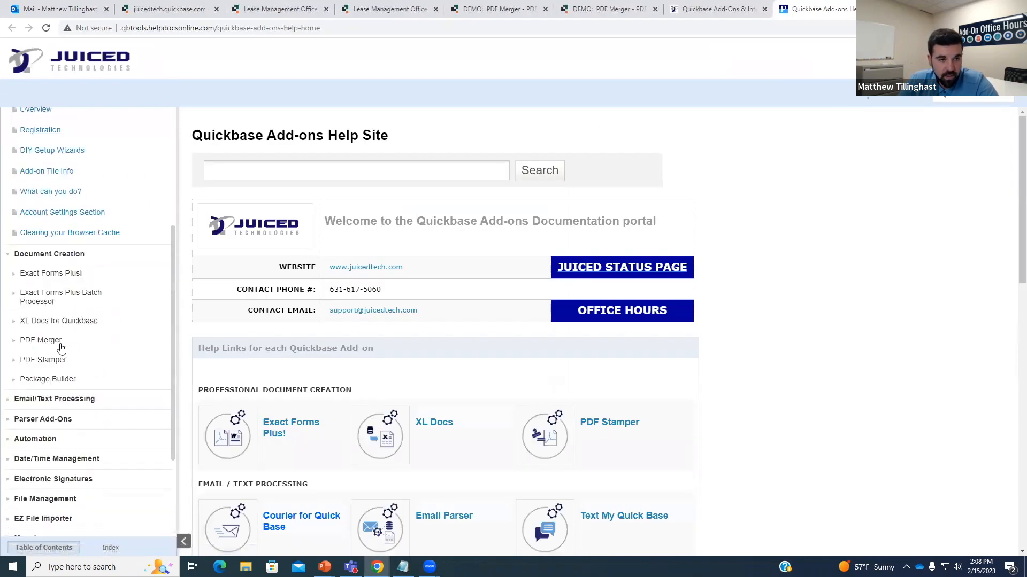
click(60, 347)
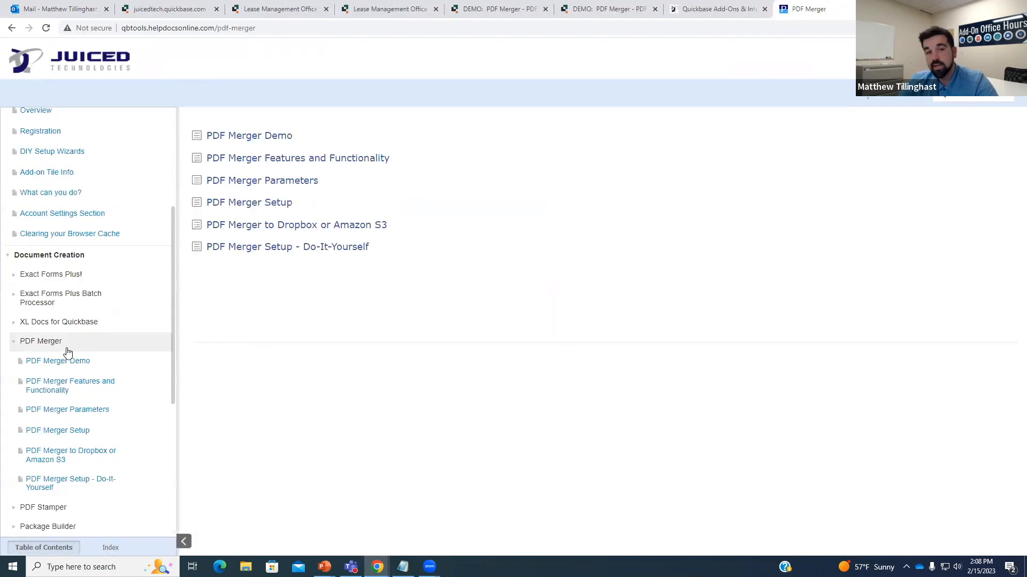
click(245, 183)
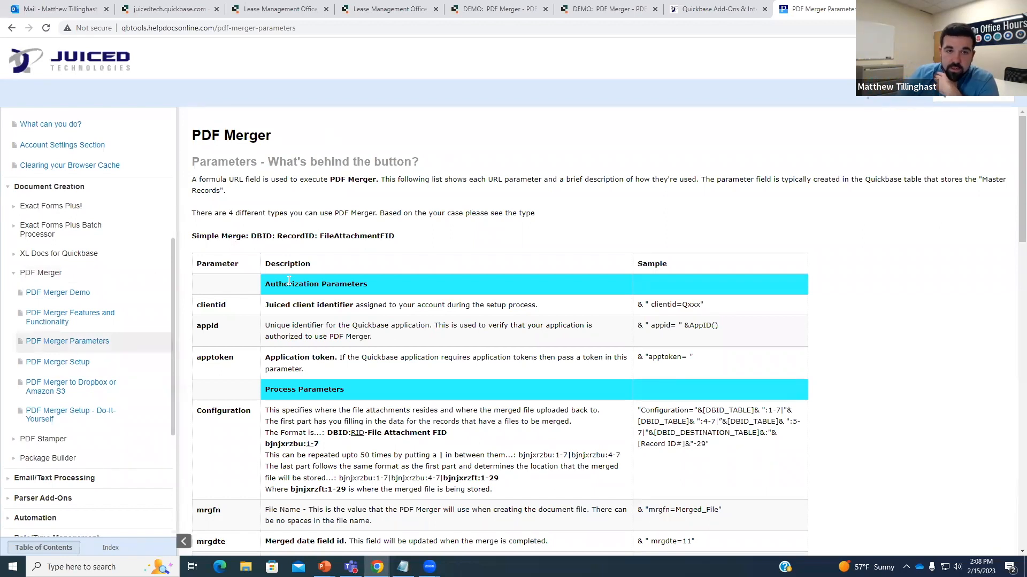
scroll(289, 281, down, 6)
scroll(290, 333, down, 3)
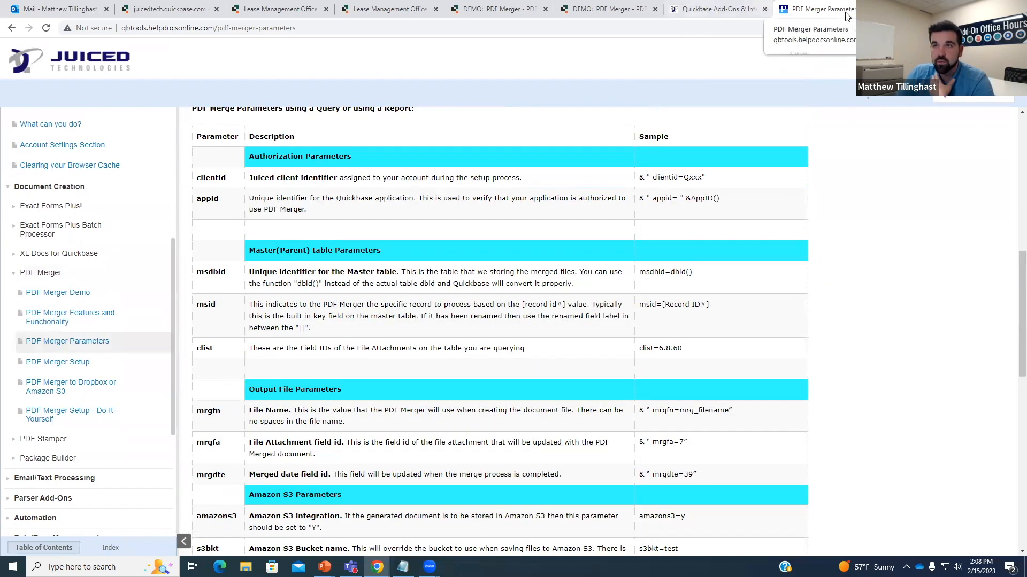
Step: Close the help tabs, return to Property/Unit #5, and open the qry-parameters field's properties
click(874, 9)
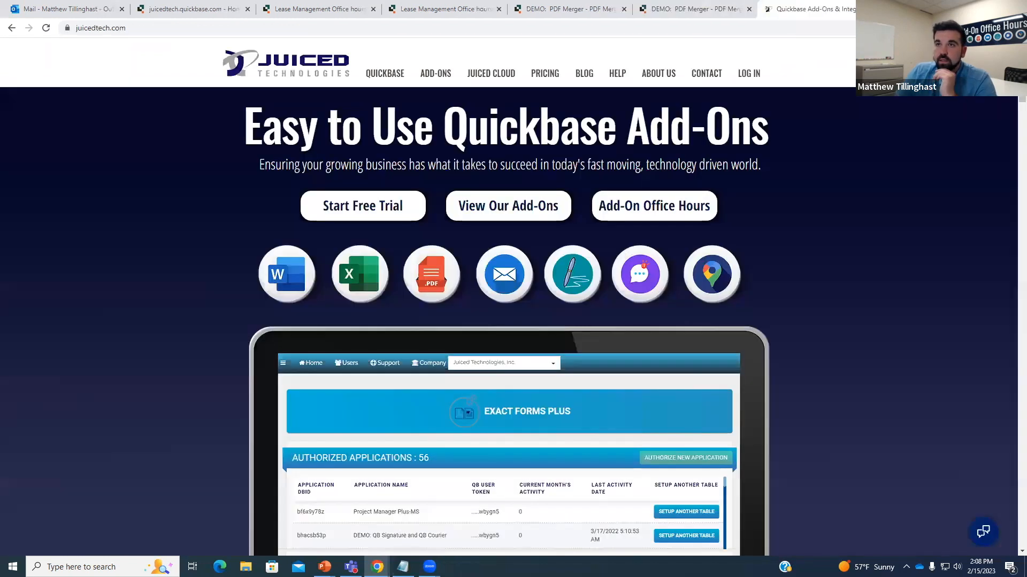
click(874, 9)
click(574, 6)
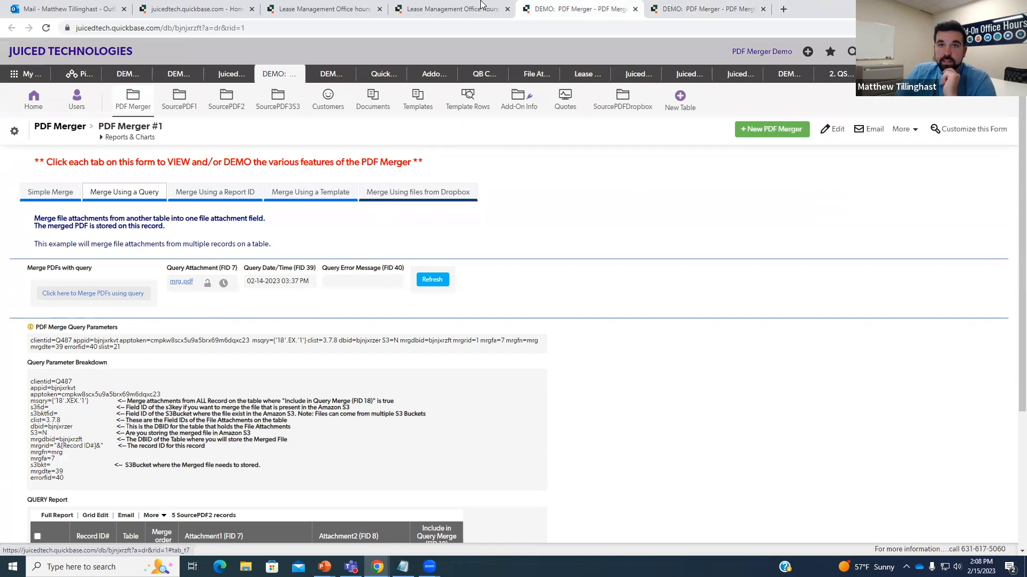
click(454, 9)
scroll(504, 298, down, 10)
scroll(503, 311, down, 3)
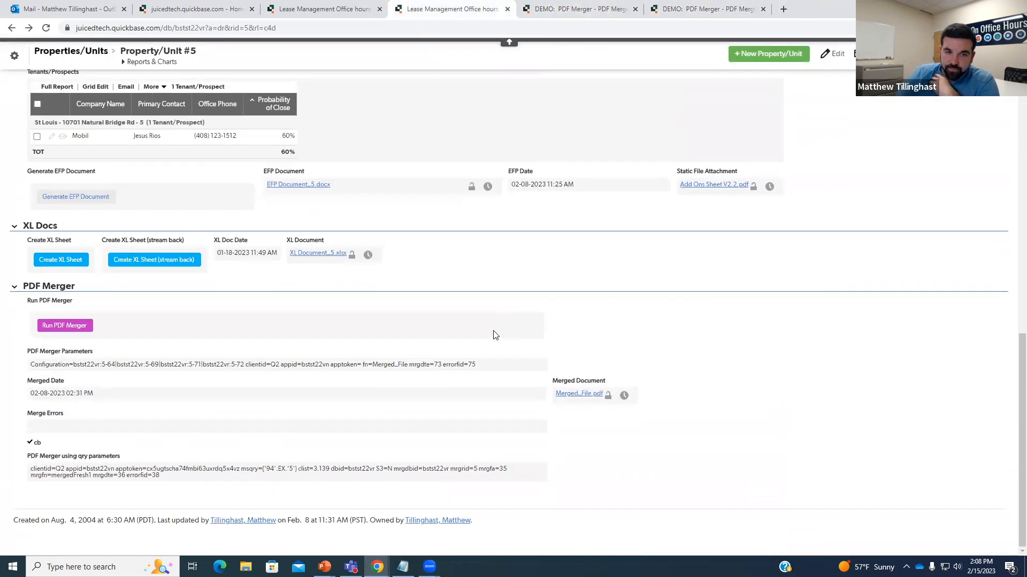
right_click(80, 463)
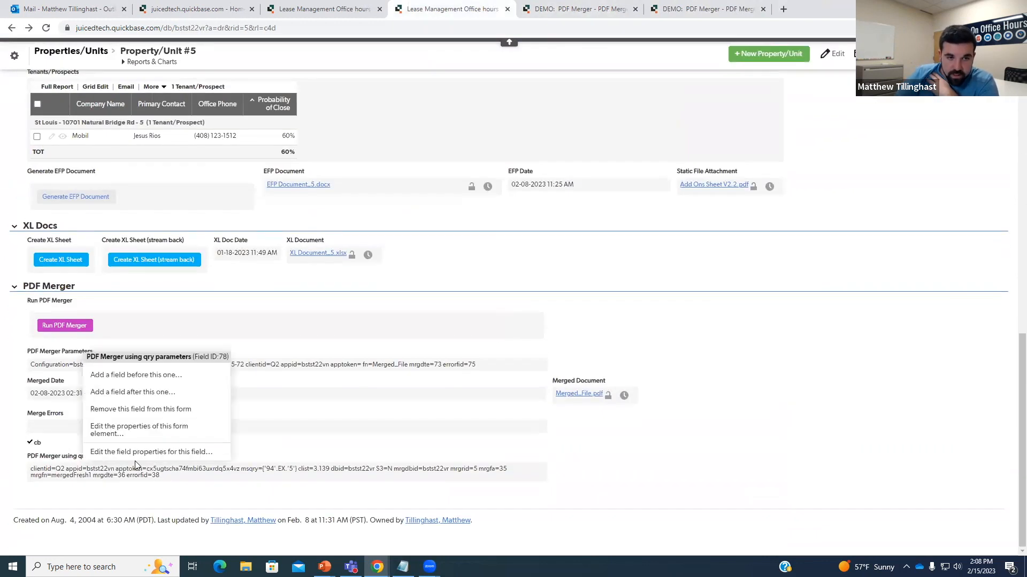
click(136, 452)
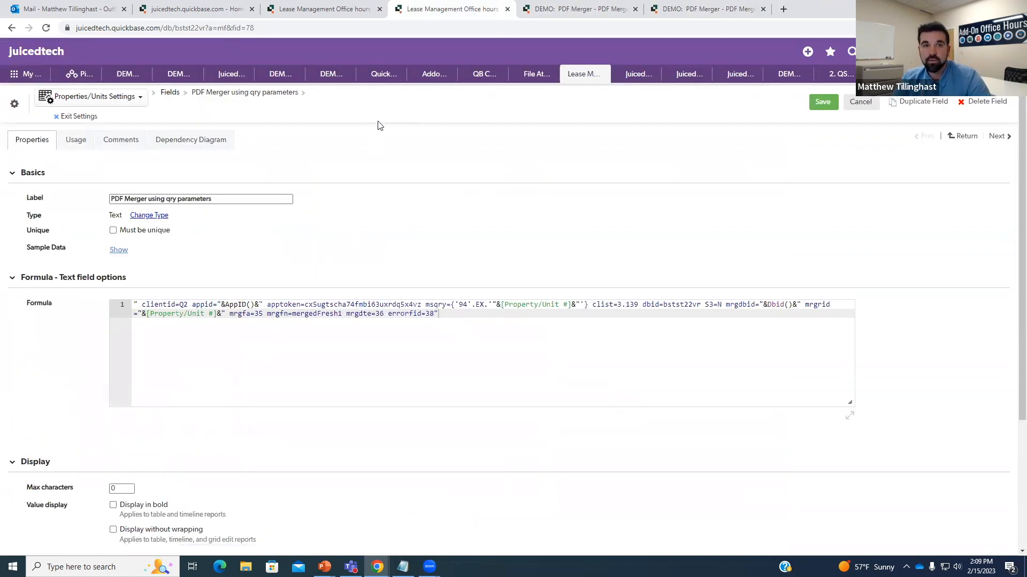
Step: Close the duplicate Property/Unit #5 record tab
click(342, 12)
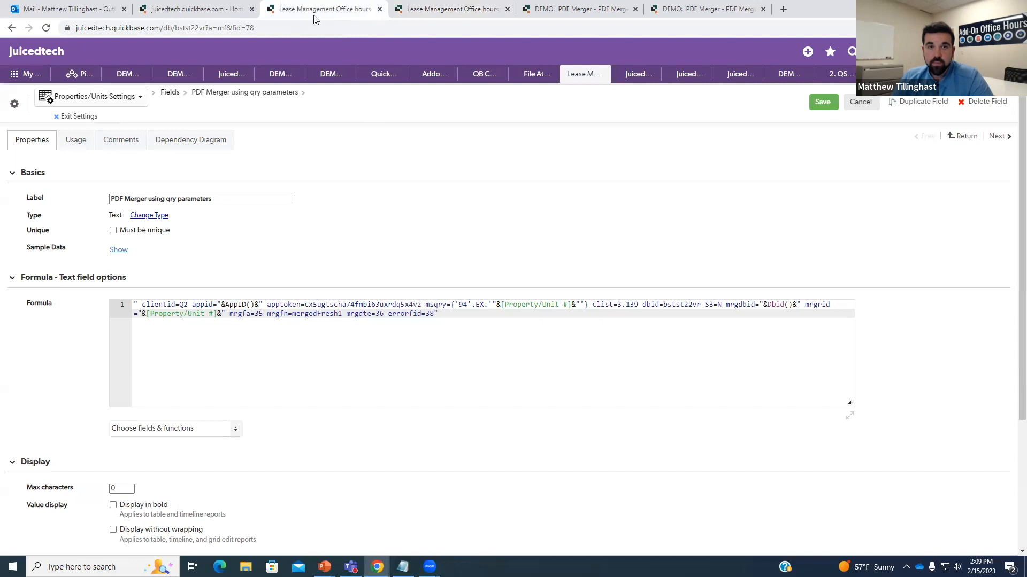
click(79, 116)
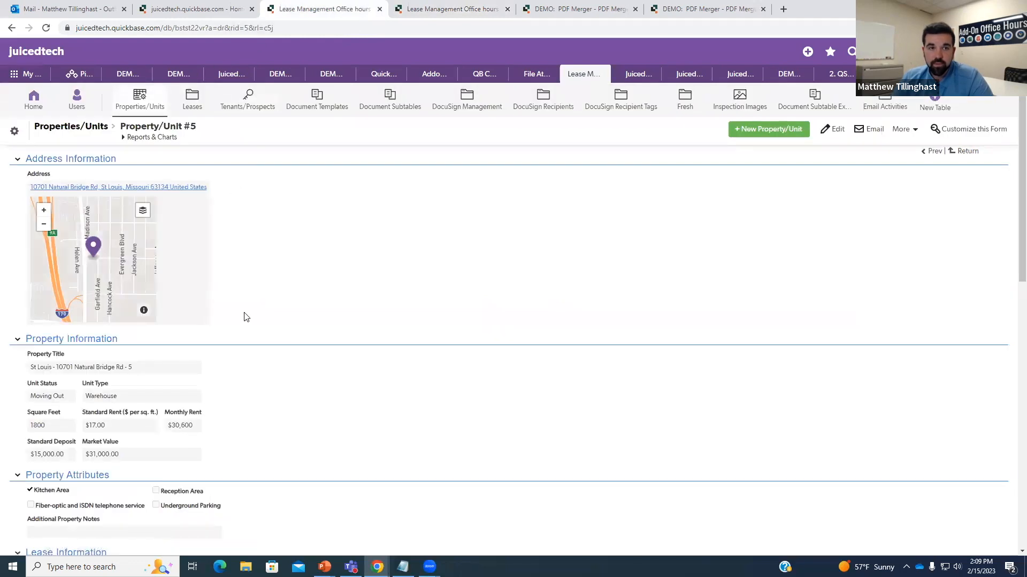
scroll(245, 317, down, 15)
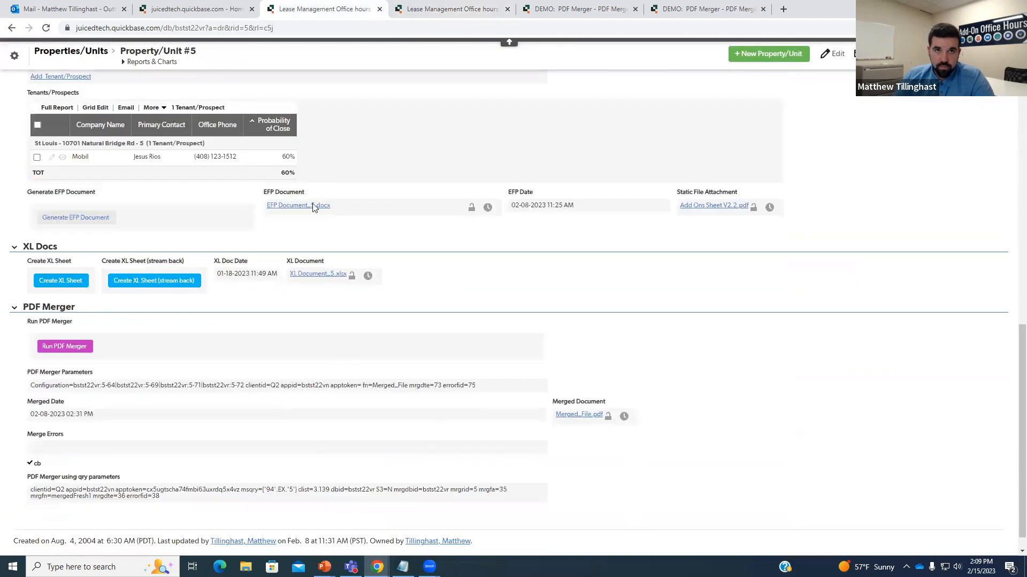
key(ctrl+w)
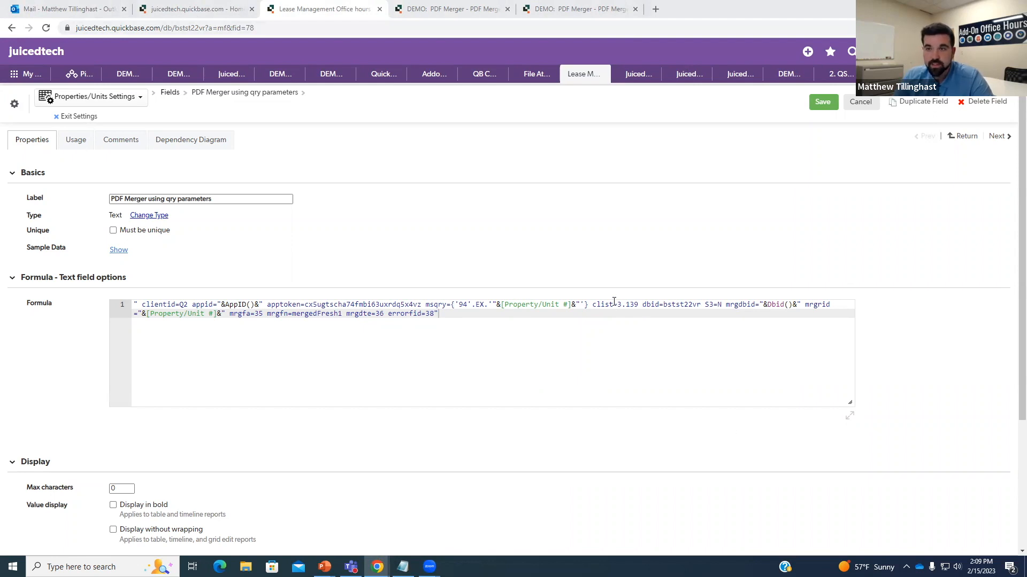
Step: Delete the stray space before clientid in the qry-parameters formula
click(176, 305)
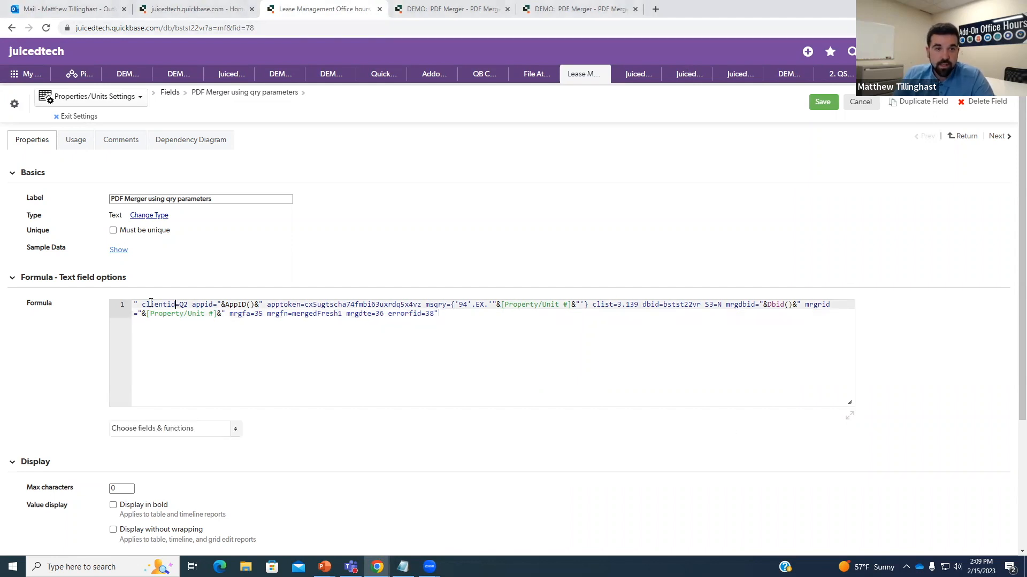
click(143, 304)
key(BackSpace)
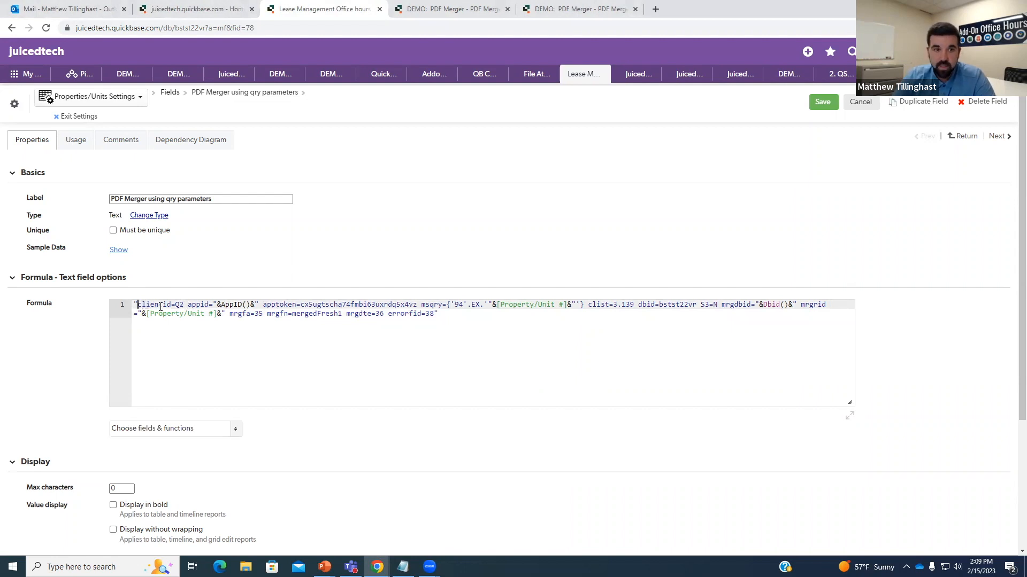
click(186, 304)
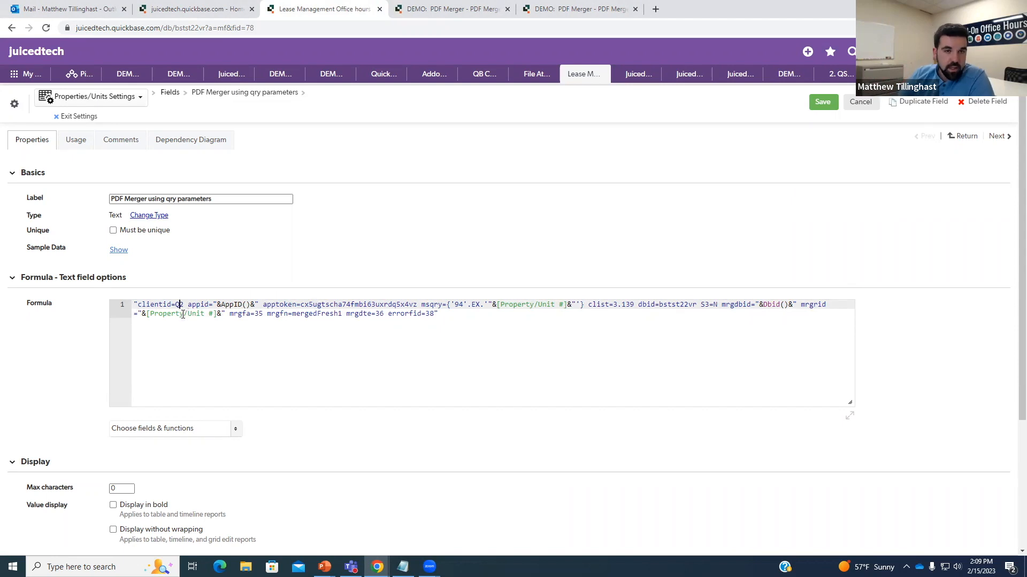
Step: Review the &AppID()& part of the formula
click(219, 304)
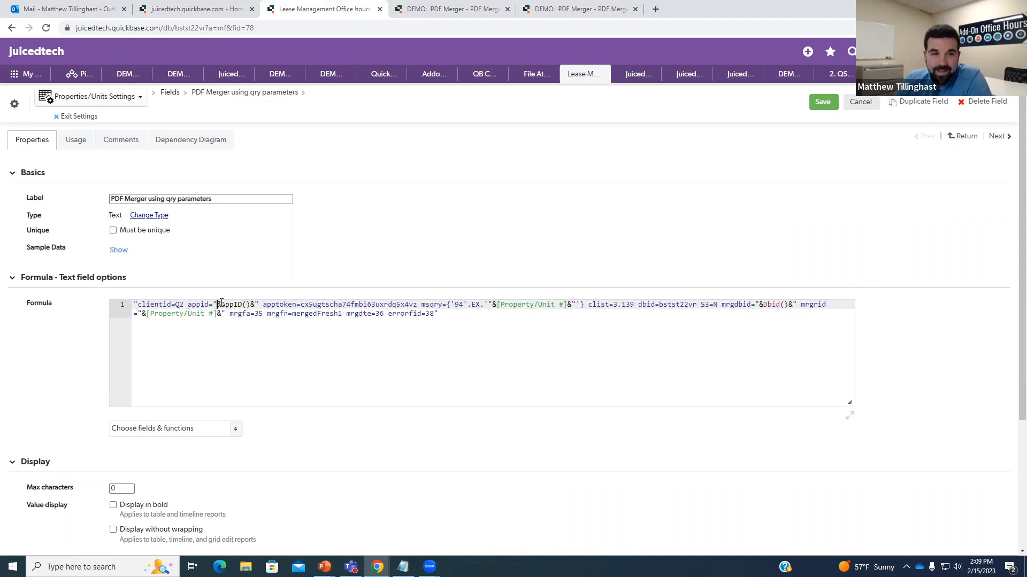
click(251, 304)
drag(254, 304, 218, 305)
click(221, 305)
click(218, 306)
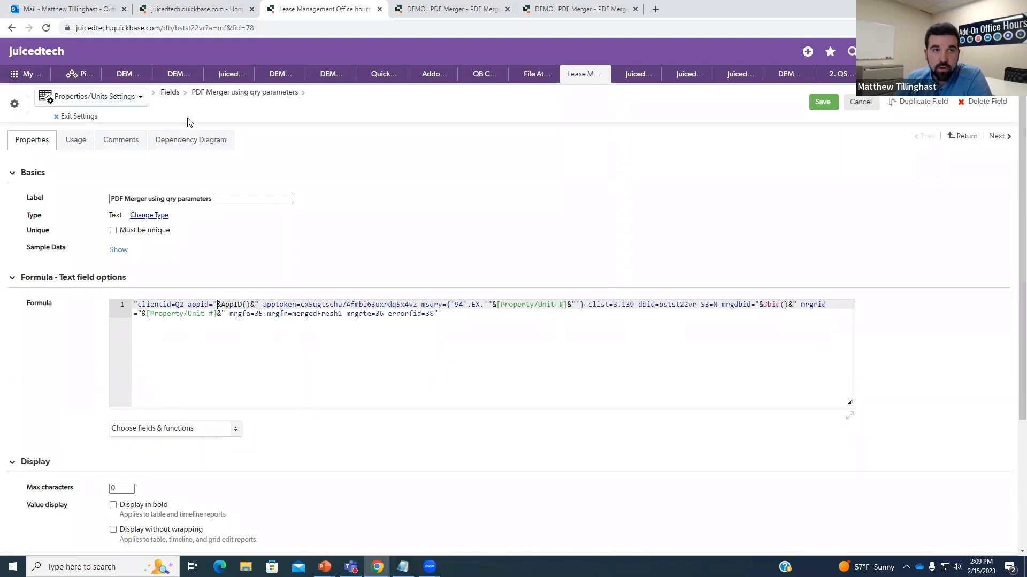
drag(220, 305, 251, 305)
click(303, 258)
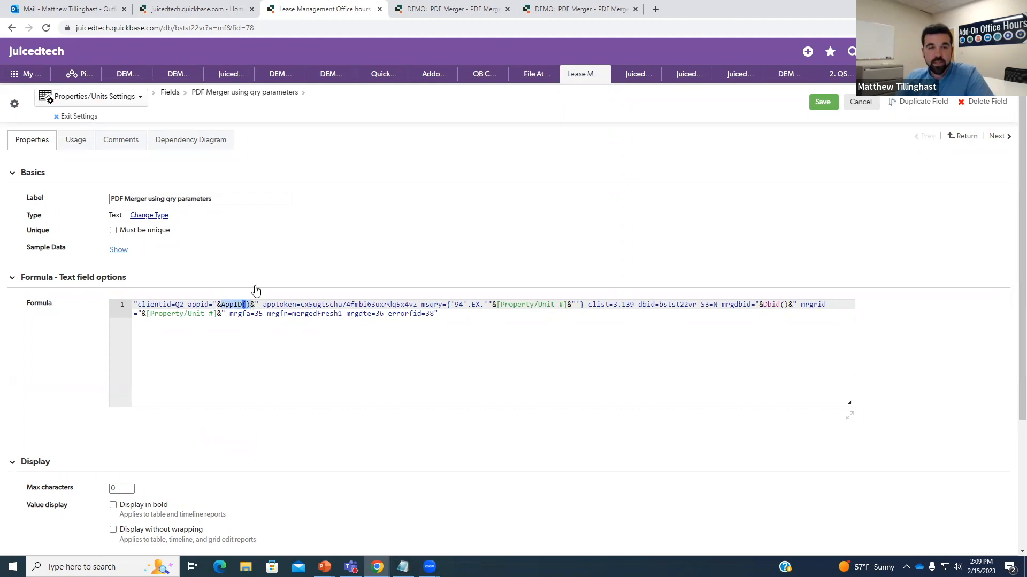
Step: Check the apptoken value and open the table settings in a new tab
click(263, 305)
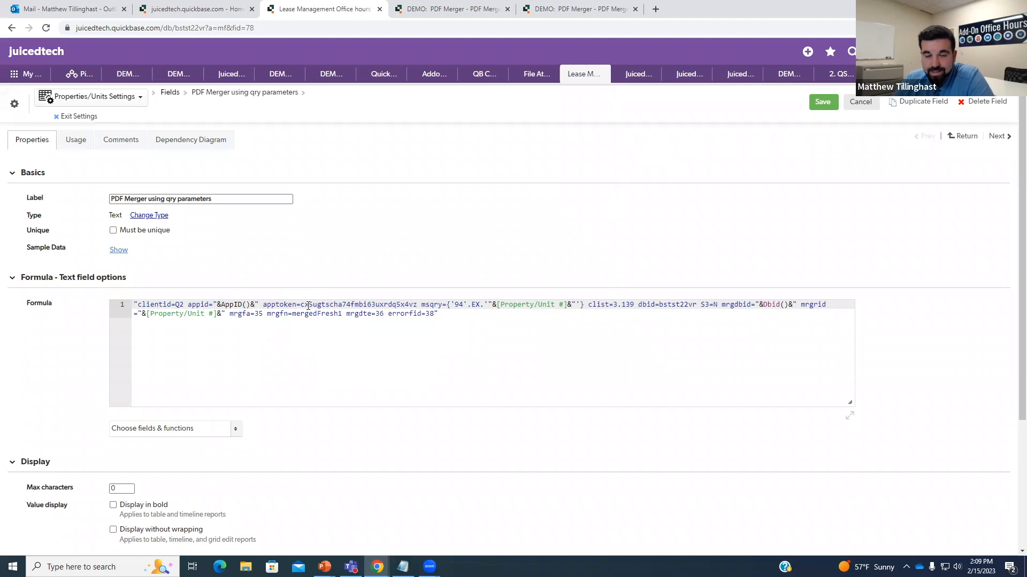
drag(297, 304, 367, 304)
click(382, 304)
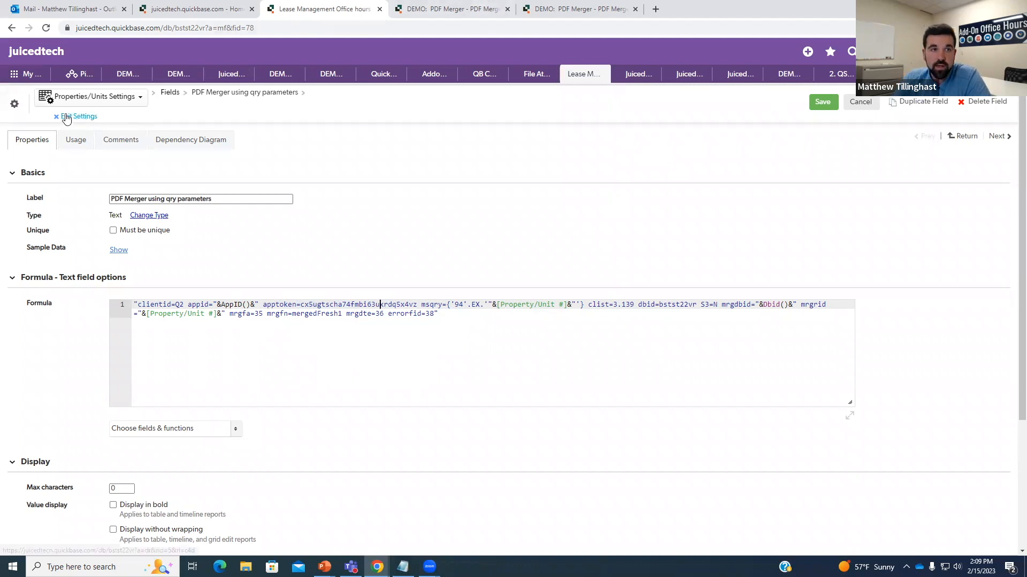
right_click(13, 106)
click(32, 115)
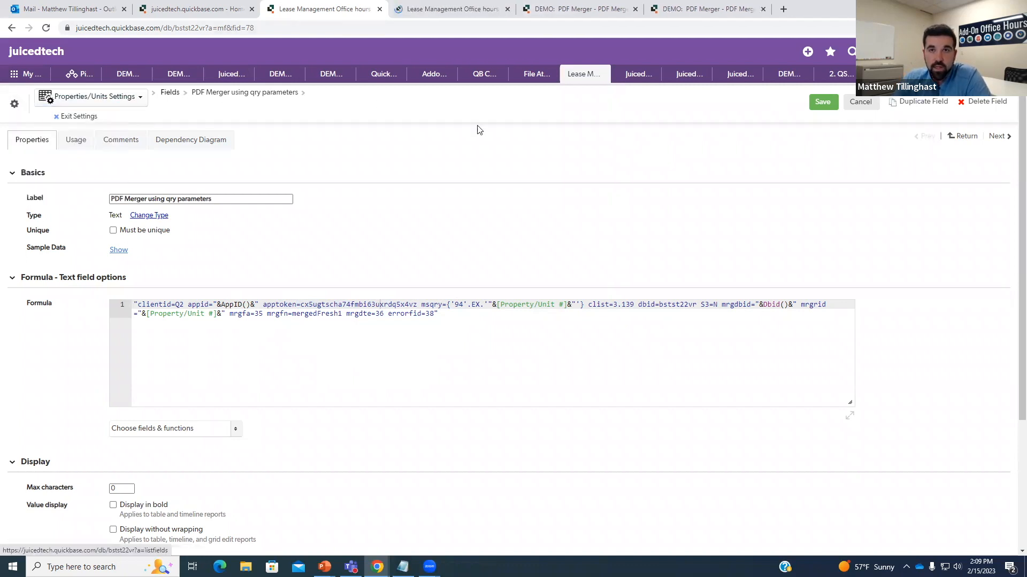
click(424, 12)
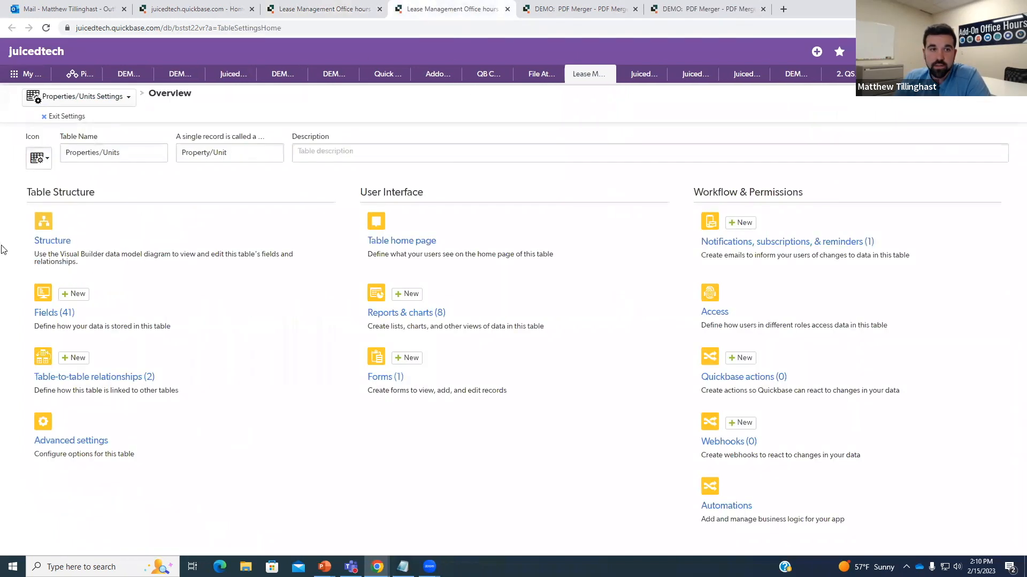
click(119, 377)
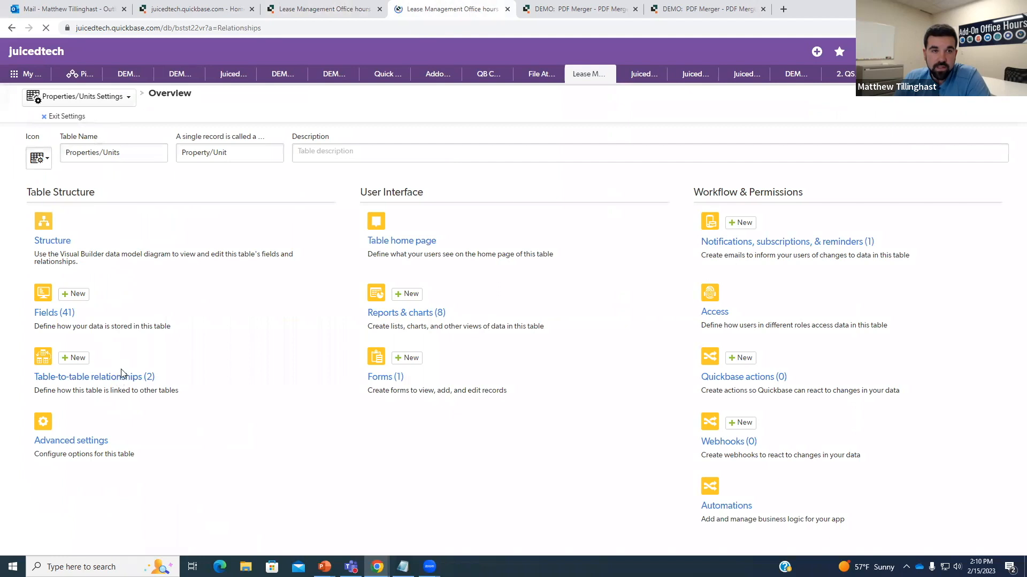
click(203, 183)
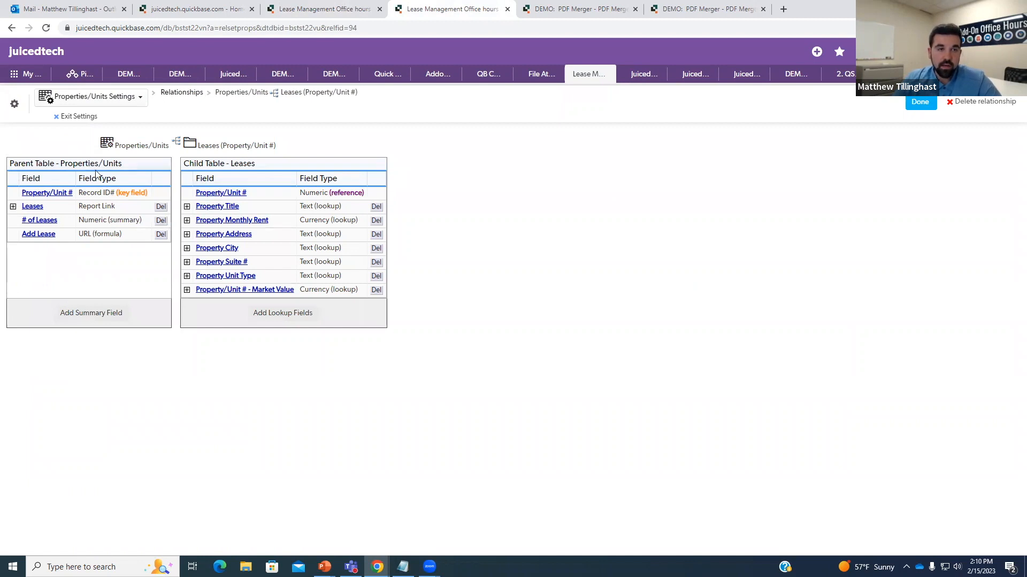
click(228, 196)
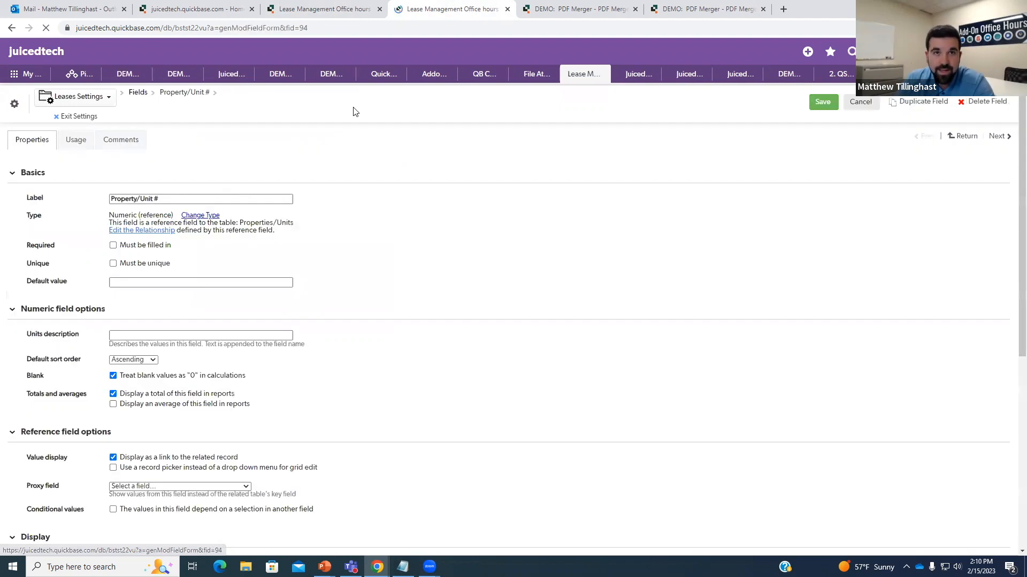
drag(309, 28, 271, 29)
click(307, 29)
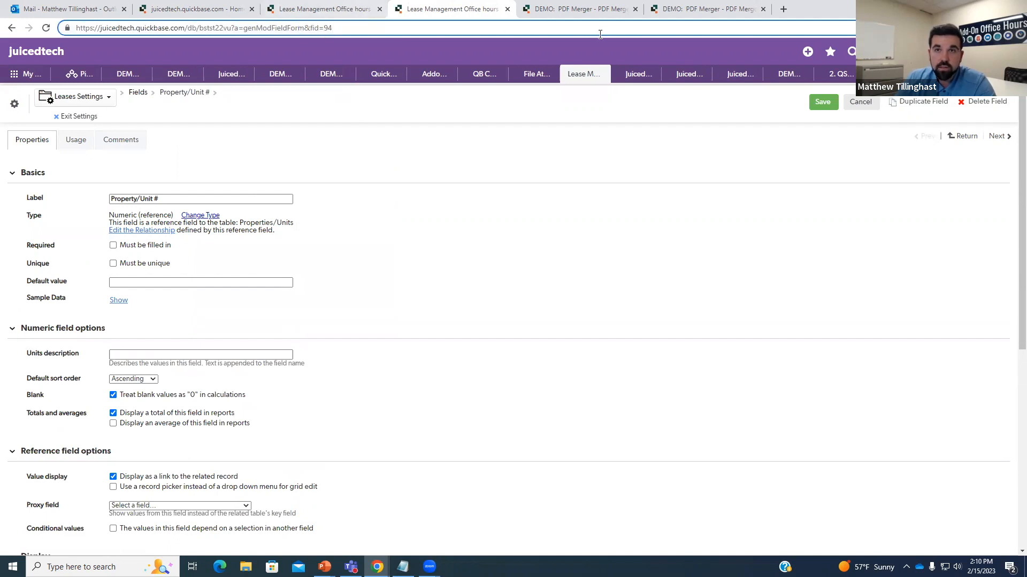
click(350, 6)
drag(451, 305, 481, 305)
click(474, 305)
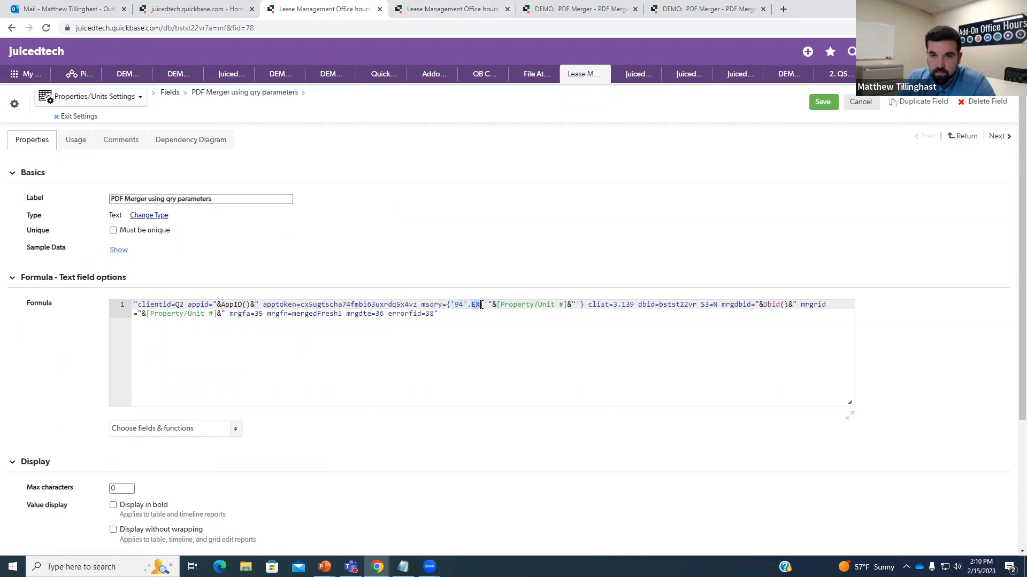
click(427, 7)
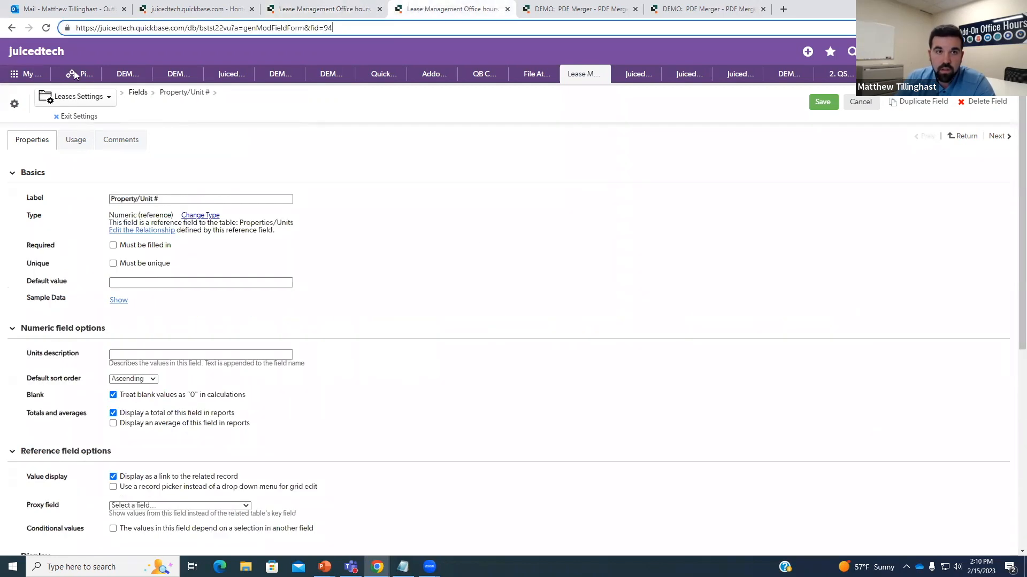
click(11, 28)
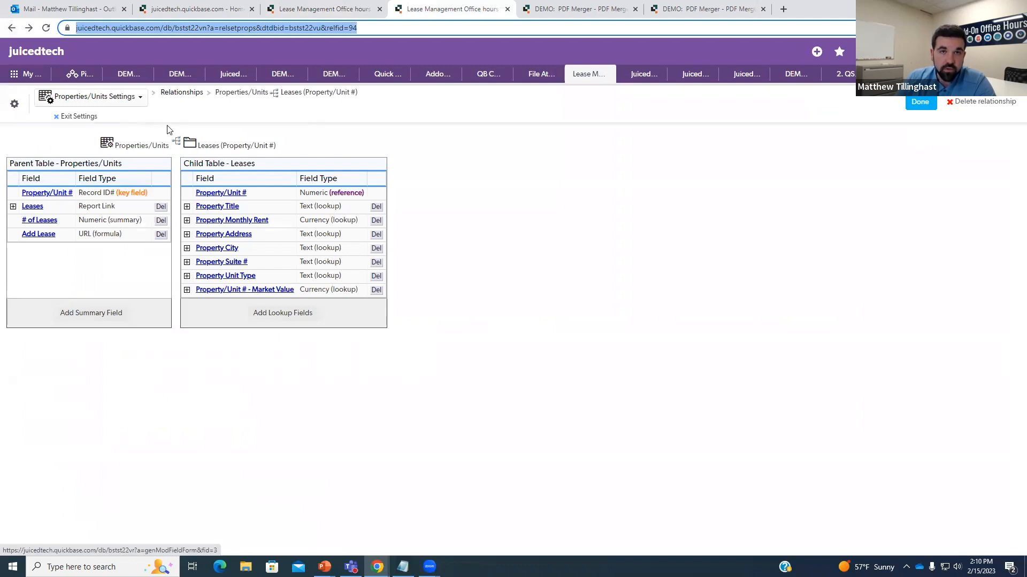
click(318, 7)
drag(498, 306, 550, 304)
click(504, 305)
drag(485, 305, 571, 305)
click(571, 305)
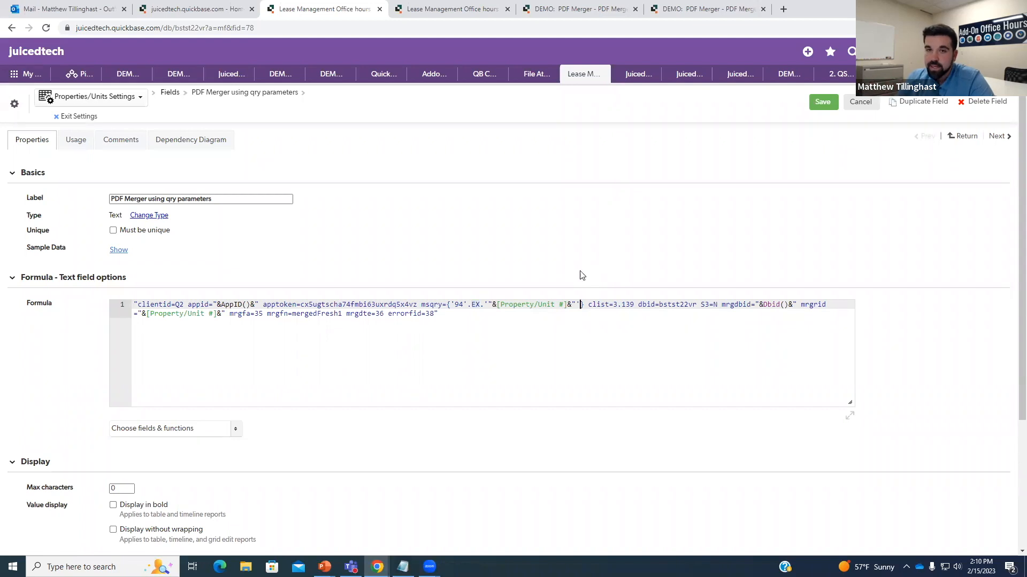
Step: Highlight the end of the msqry expression and the clist= parameter in the formula
drag(502, 305, 586, 305)
click(581, 304)
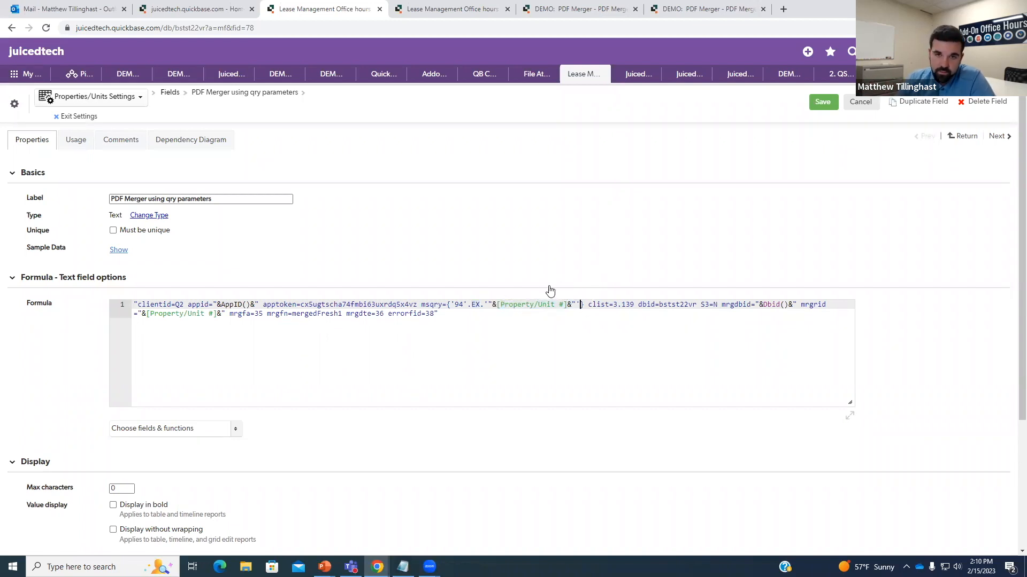
click(593, 304)
drag(589, 304, 621, 306)
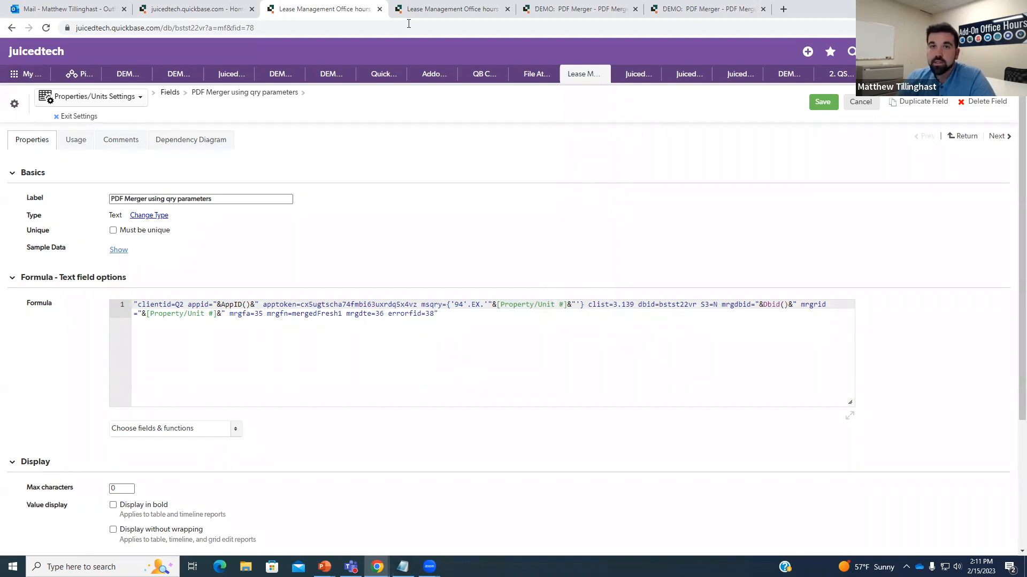
Step: Exit settings in the relationships tab and open the Leases table report
click(433, 8)
click(79, 116)
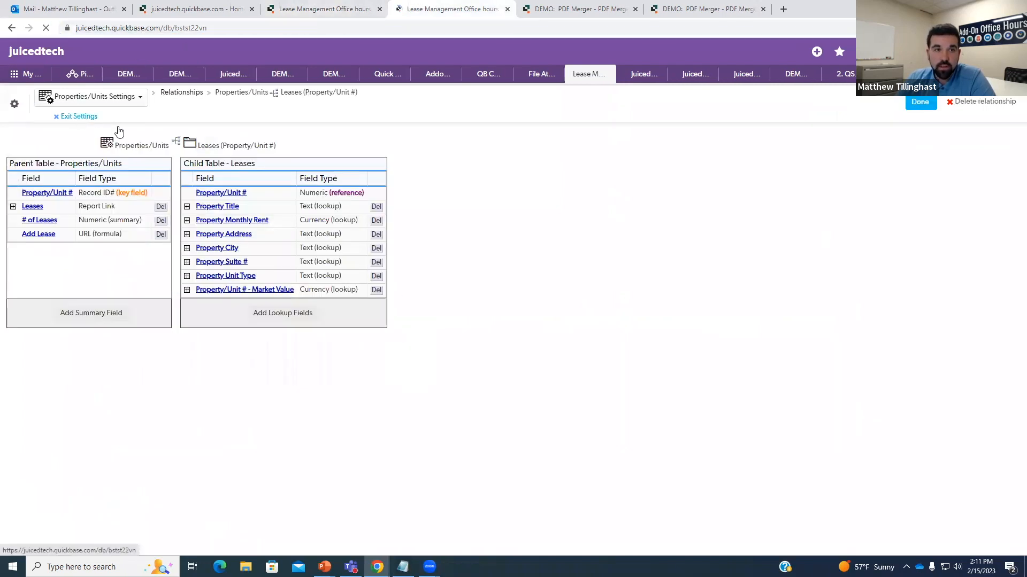
click(192, 103)
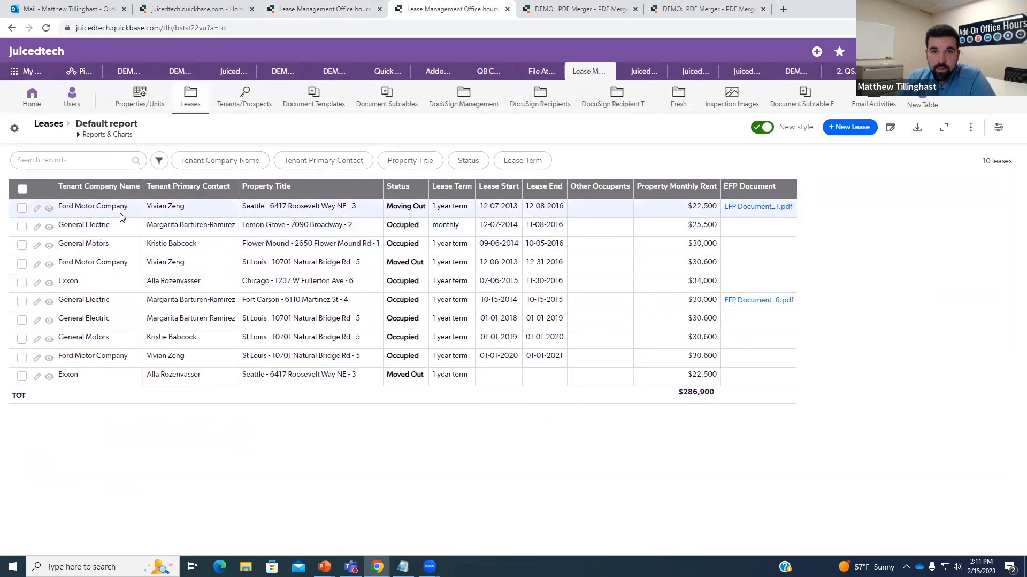
Step: Read the Inspection Report Document field ID on Lease #2 and match it to clist's 139
click(49, 226)
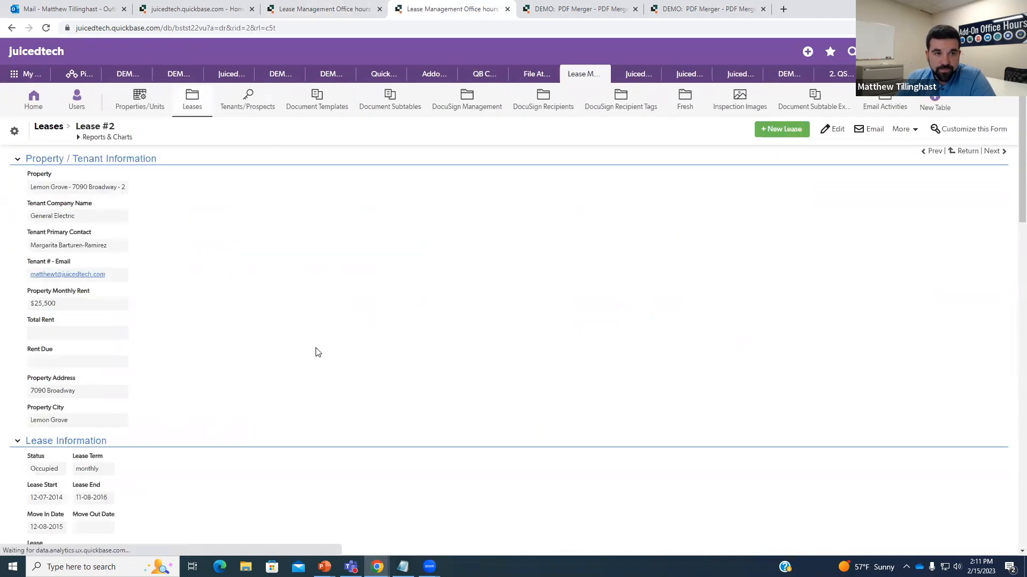
scroll(440, 309, down, 7)
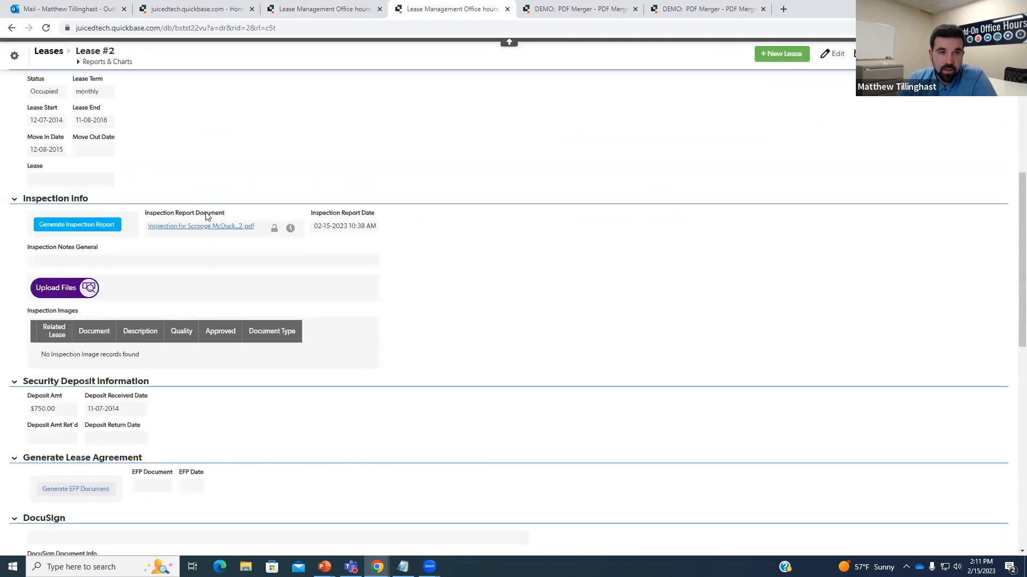
right_click(207, 215)
click(528, 242)
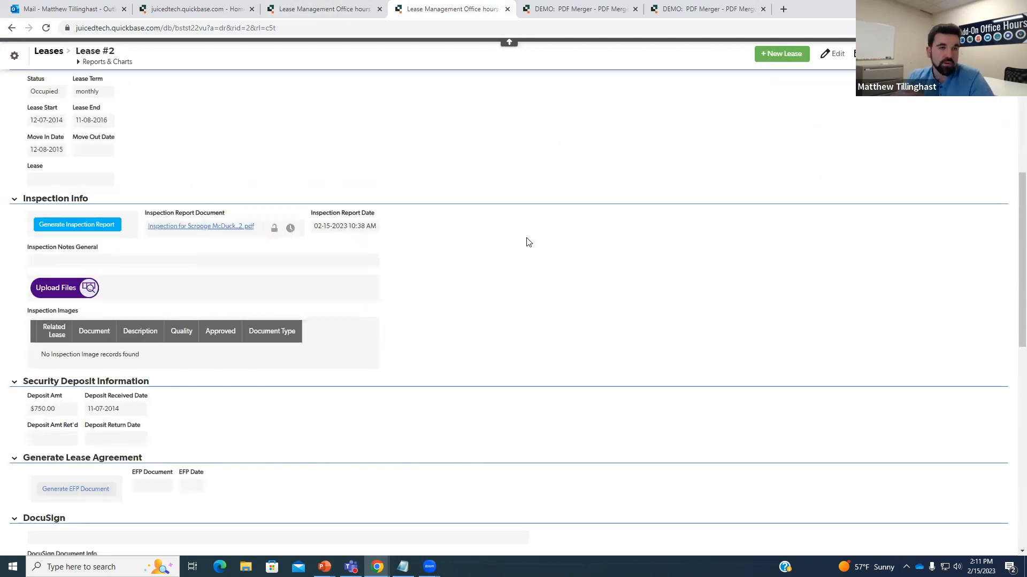
right_click(187, 218)
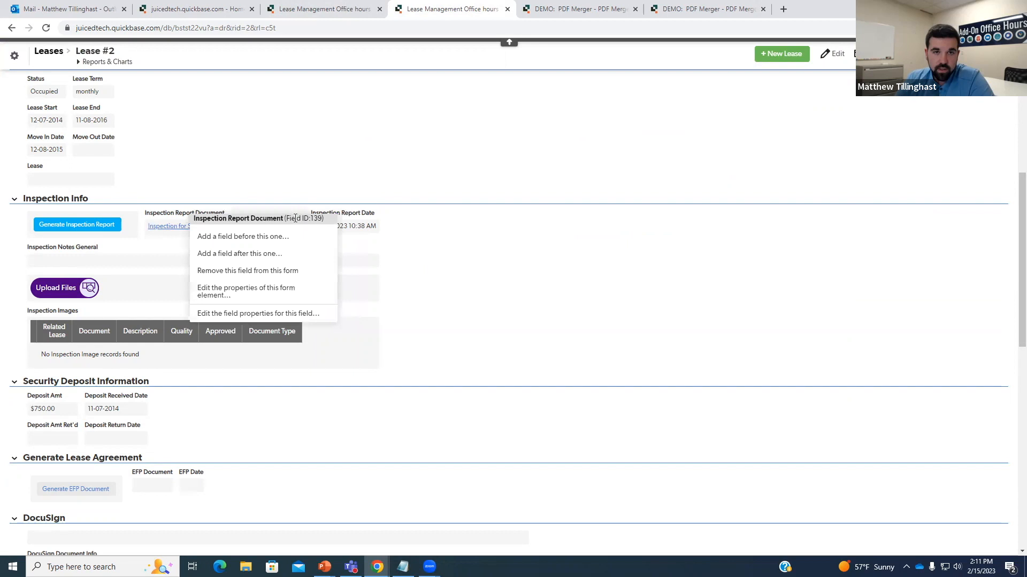
click(354, 229)
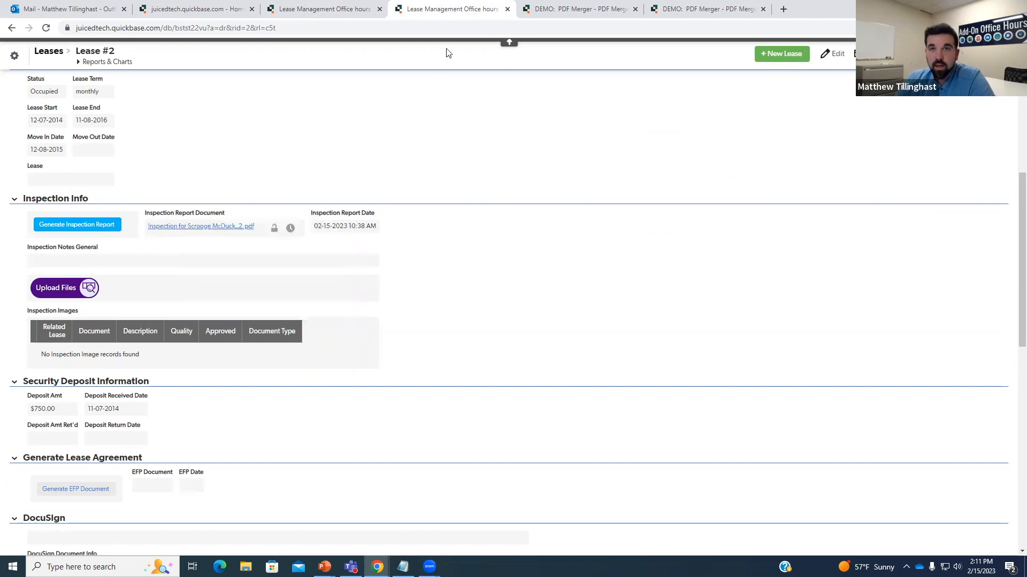
click(343, 9)
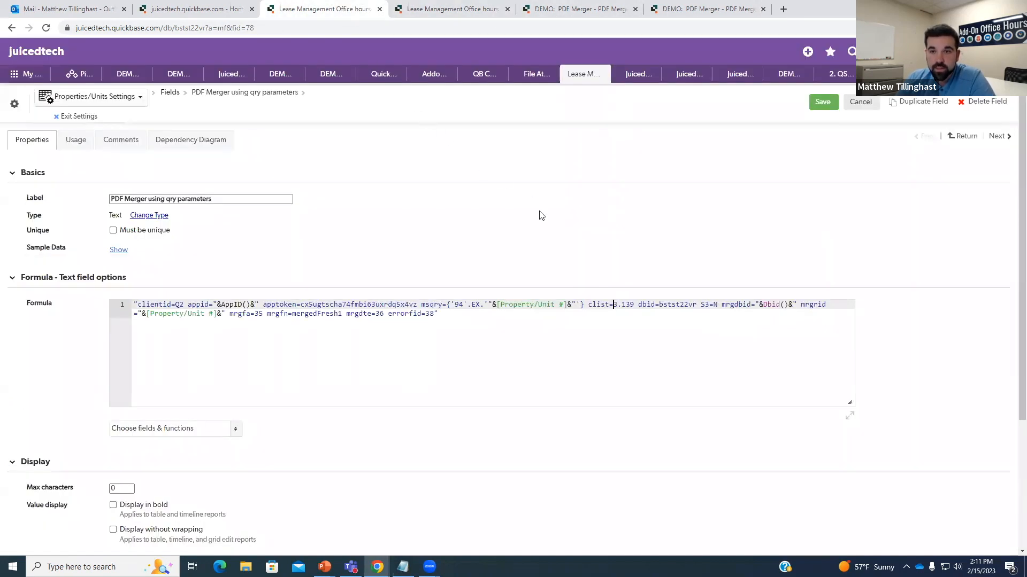
double_click(623, 307)
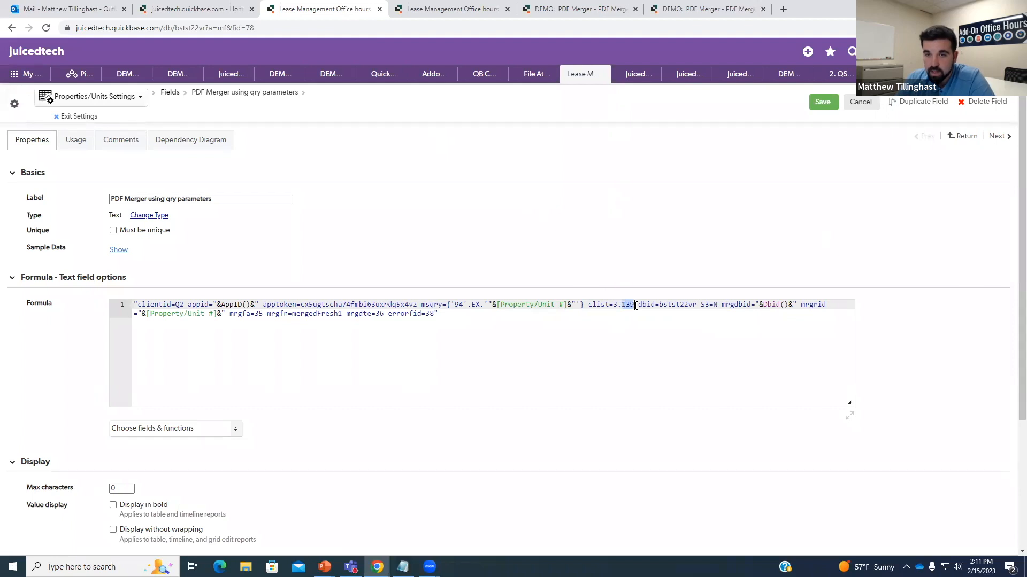
Step: Check the EFP Document field ID 109 on Lease #2, then return to the formula
click(481, 11)
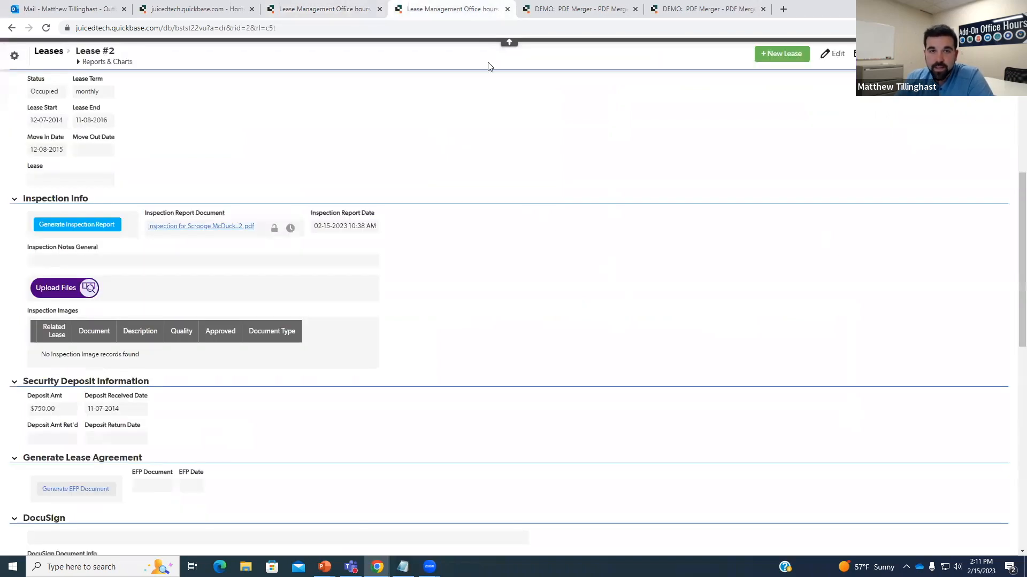
scroll(478, 209, down, 5)
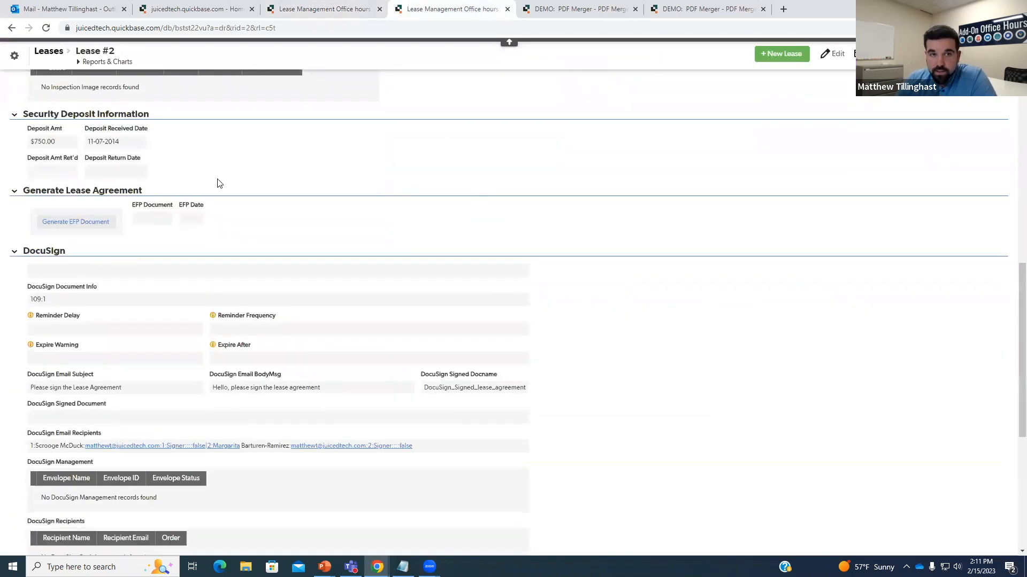
right_click(159, 210)
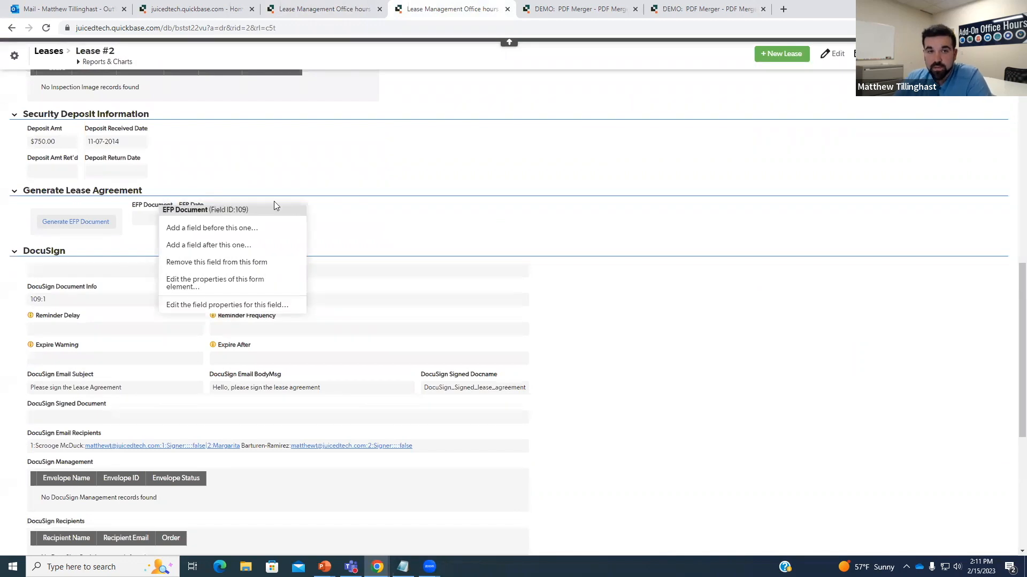
click(342, 11)
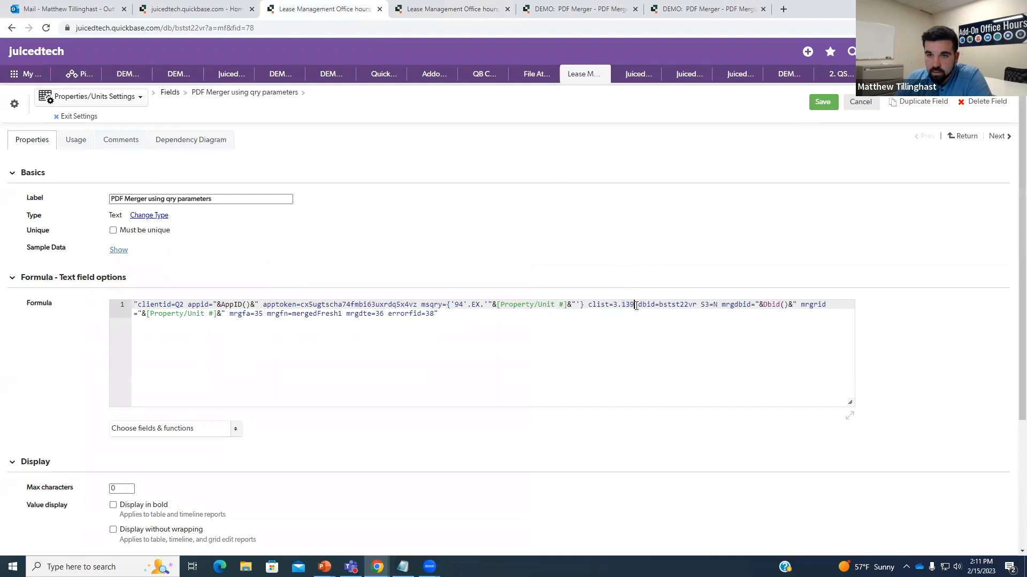
text(.109)
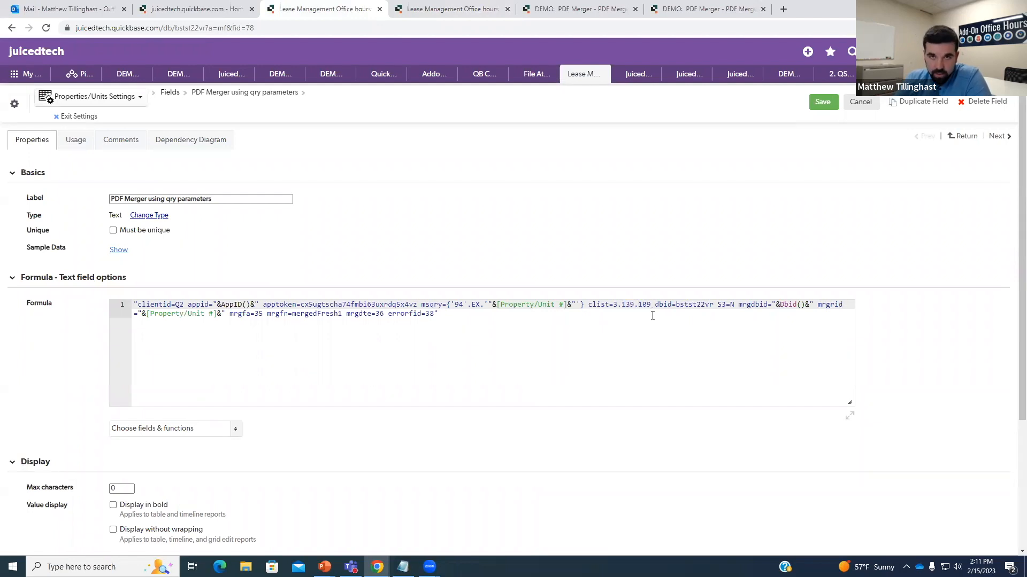
key(BackSpace)
key(BackSpace)
key(BackSpace)
key(BackSpace)
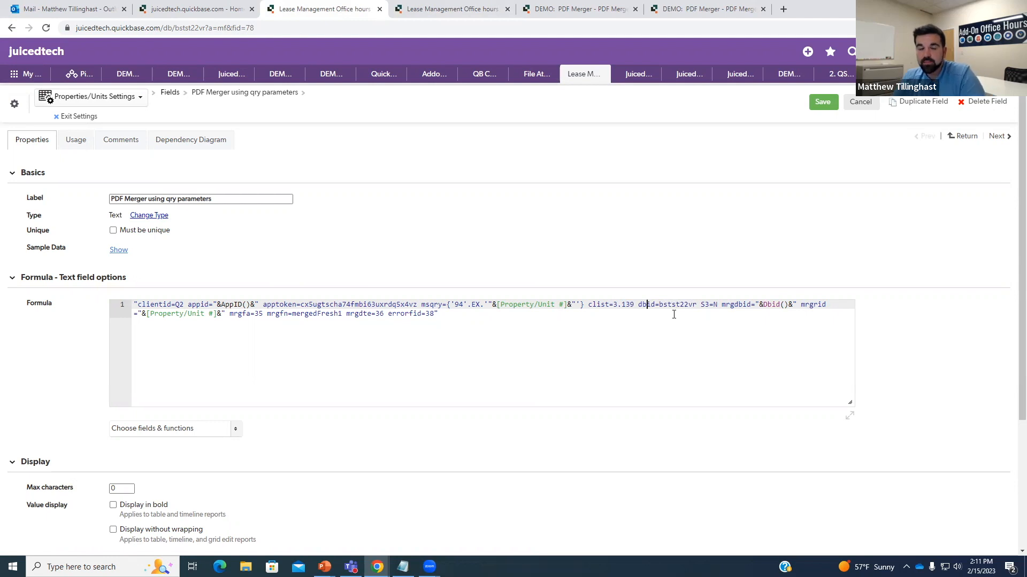
drag(695, 305, 659, 307)
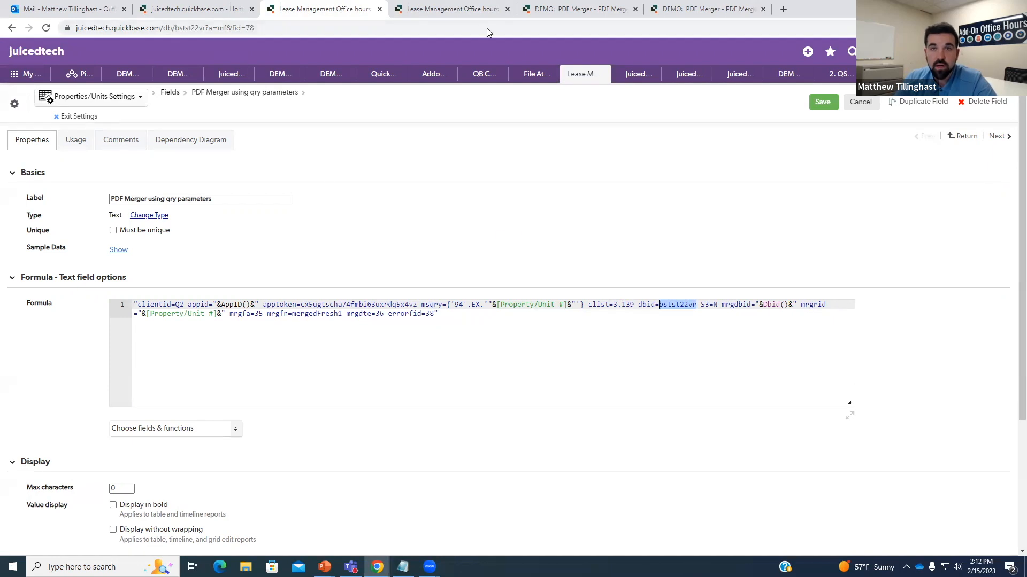
Step: Copy the Leases table id bstst22vu from the Lease #2 record's web address
click(466, 11)
click(300, 155)
scroll(219, 160, up, 9)
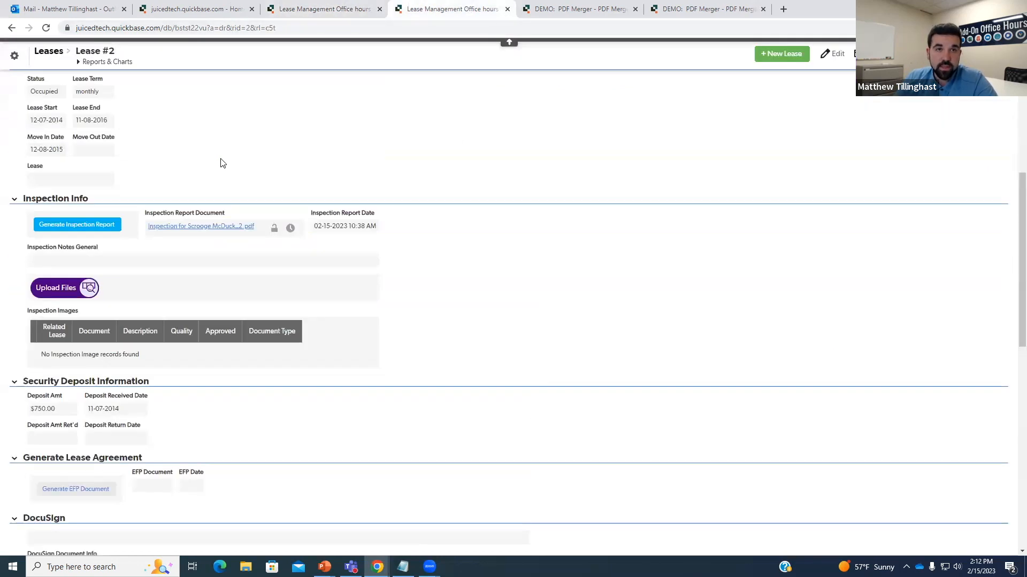
scroll(230, 154, up, 3)
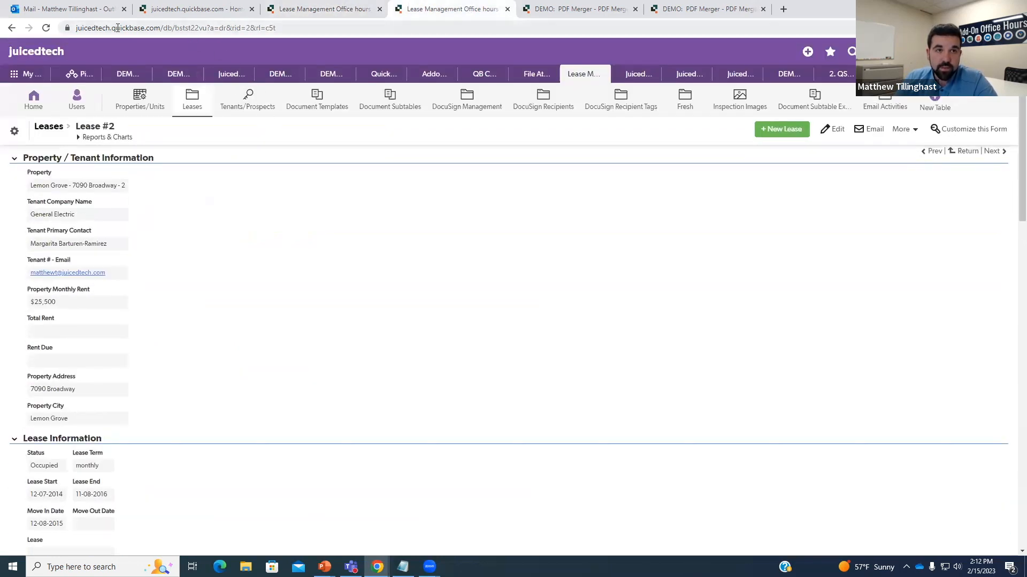
drag(136, 28, 166, 28)
click(177, 27)
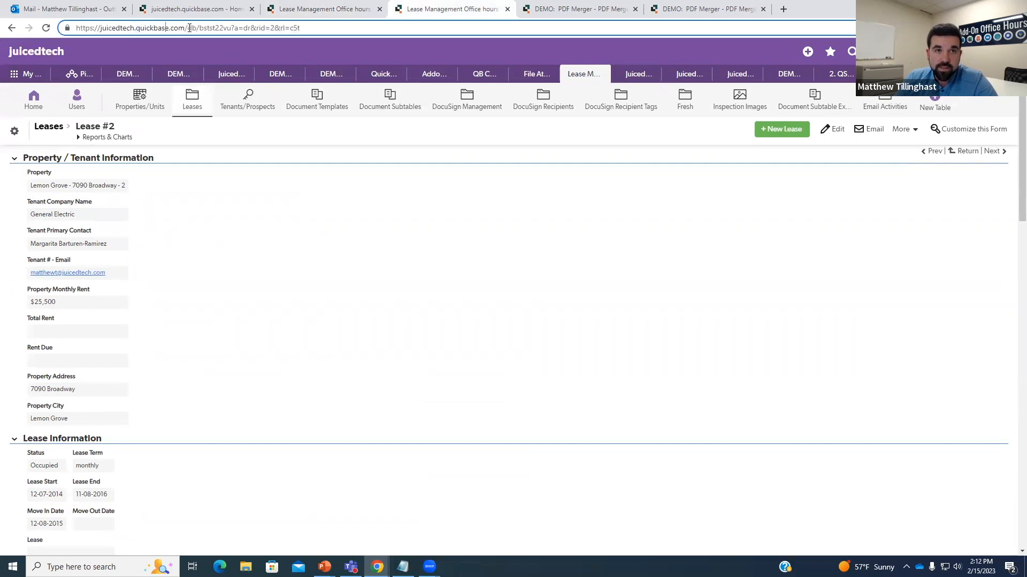
drag(201, 29, 232, 30)
key(ctrl+c)
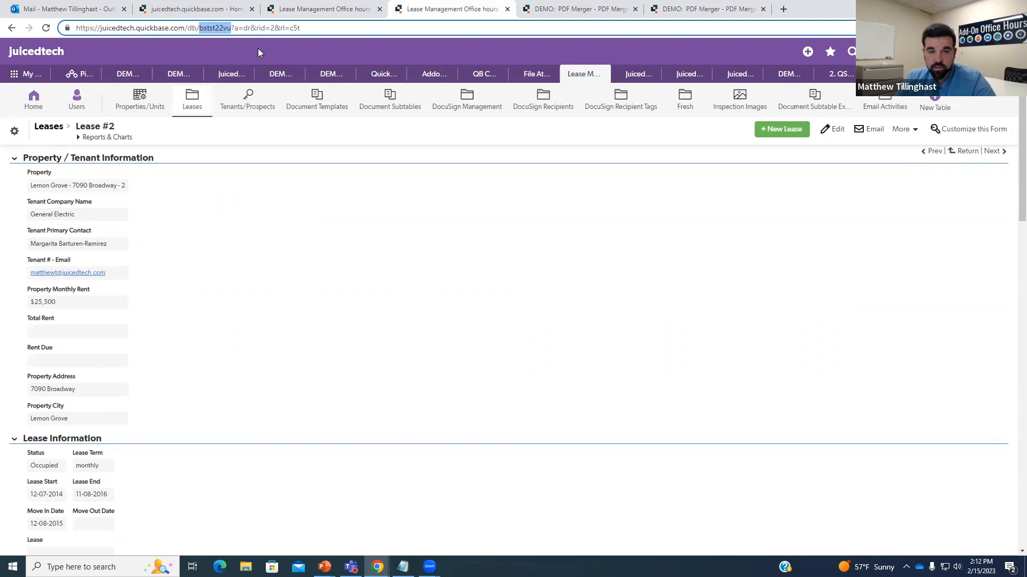
Step: Paste bstst22vu over bstst22vr after dbid= in the PDF Merger formula
click(353, 9)
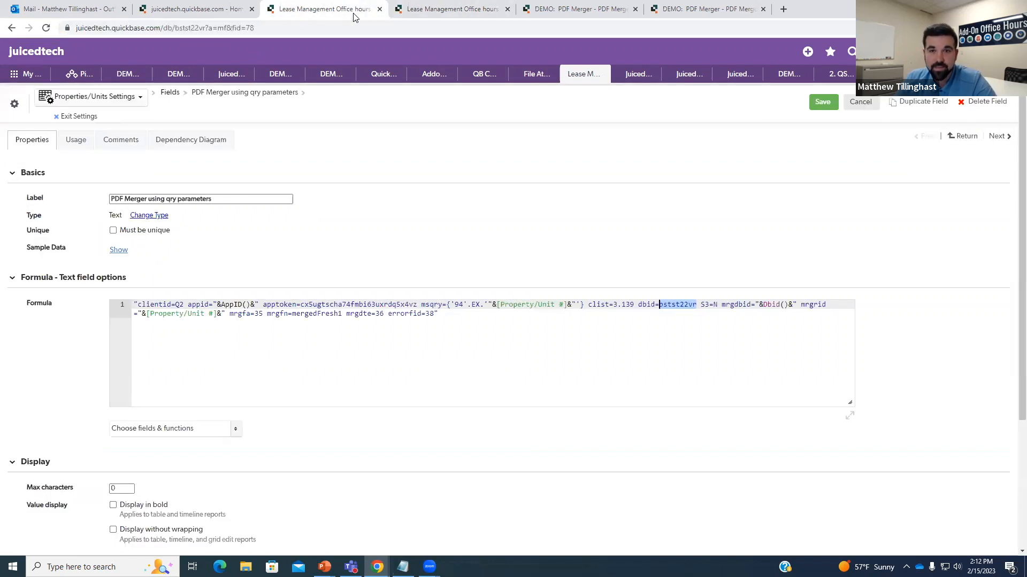
click(690, 304)
drag(697, 304, 659, 306)
key(ctrl+v)
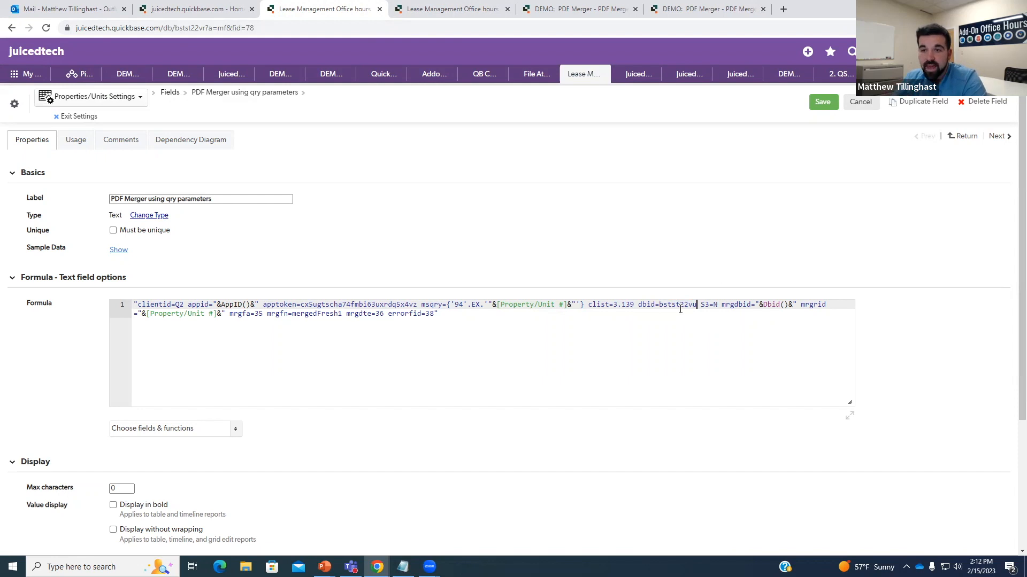
Step: Review the S3=N and mrgdbid parameters in the formula
drag(718, 304, 705, 304)
click(705, 307)
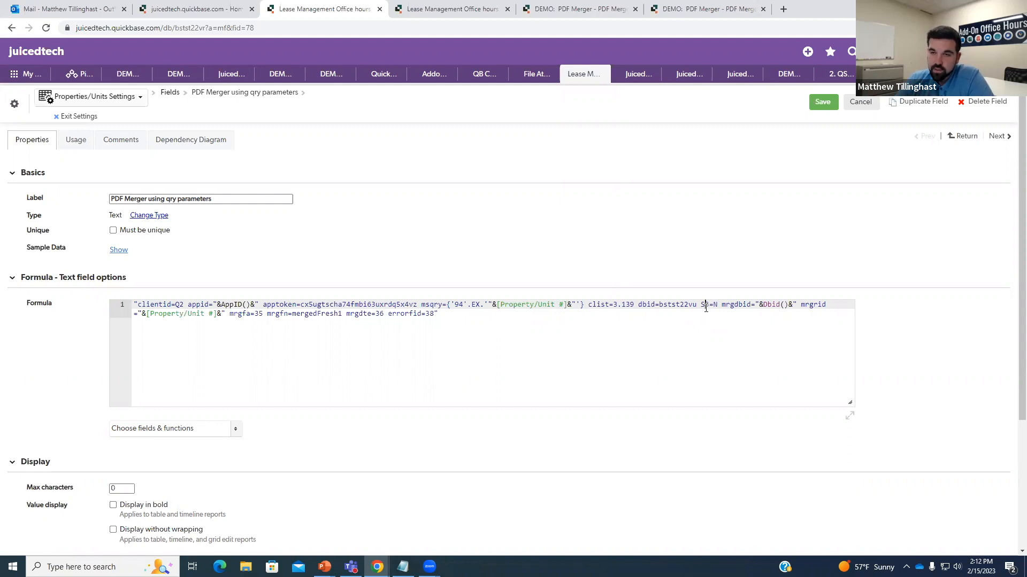
drag(701, 306, 722, 306)
click(722, 306)
click(721, 305)
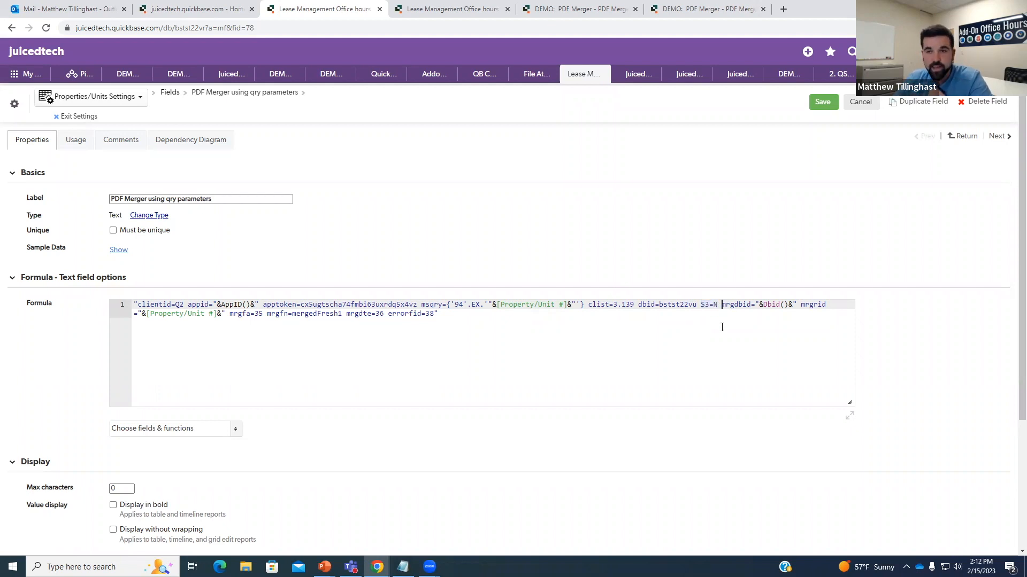
click(759, 305)
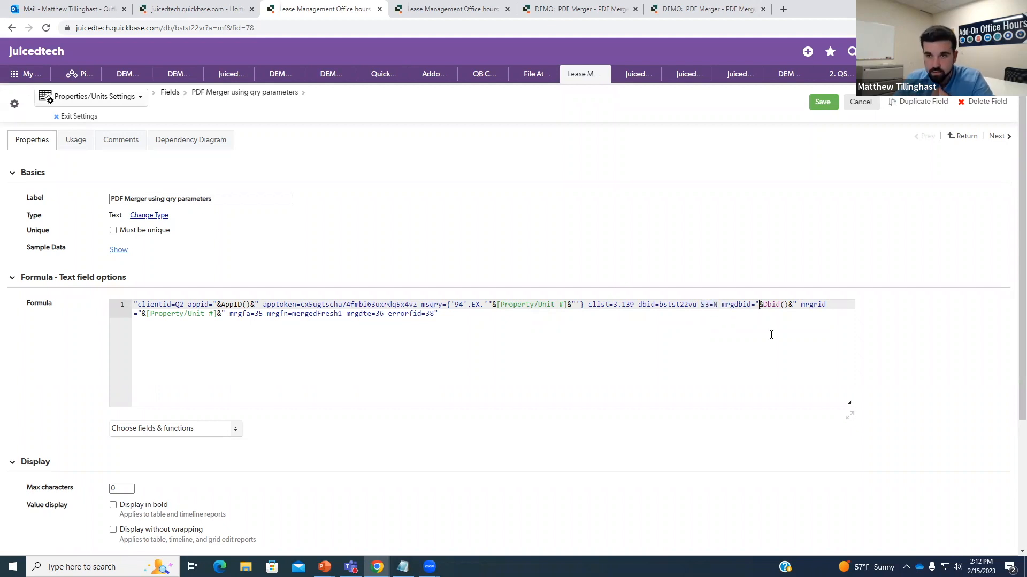
drag(722, 305, 751, 305)
click(725, 307)
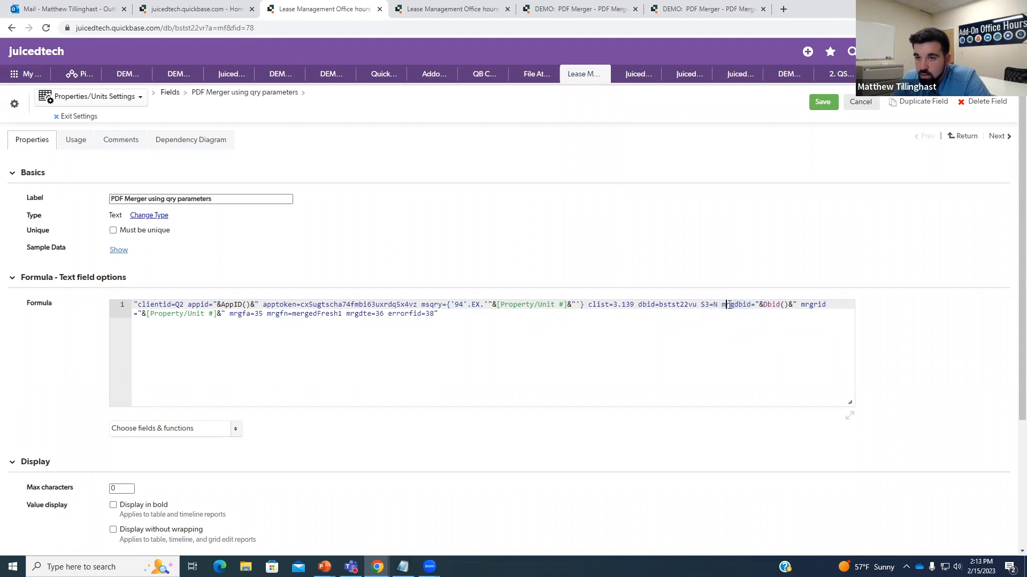
Step: Inspect the &Dbid() value for mrgdbid and the dbid parameter
drag(759, 305, 789, 305)
click(787, 310)
click(778, 314)
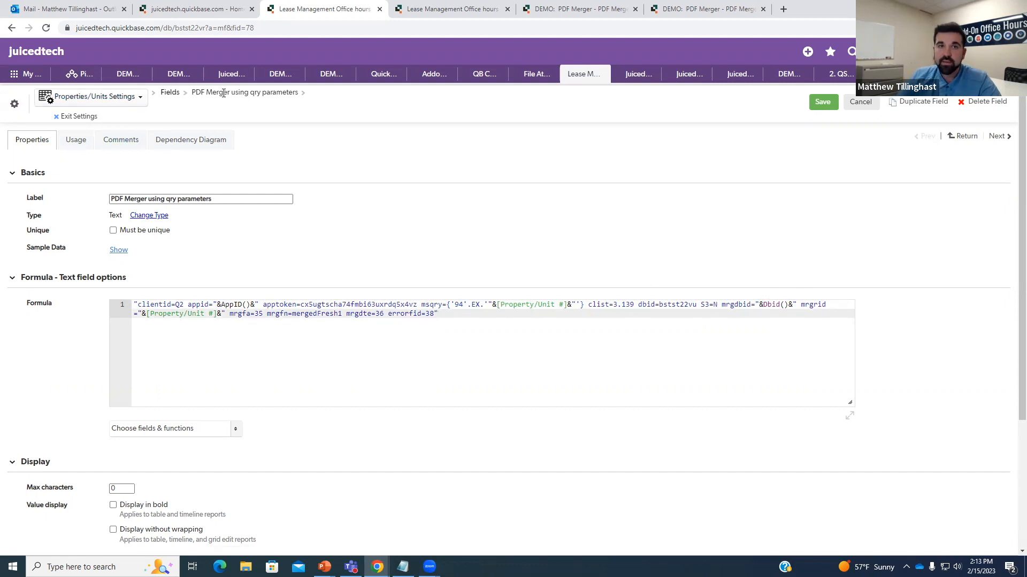
drag(642, 305, 684, 306)
click(685, 305)
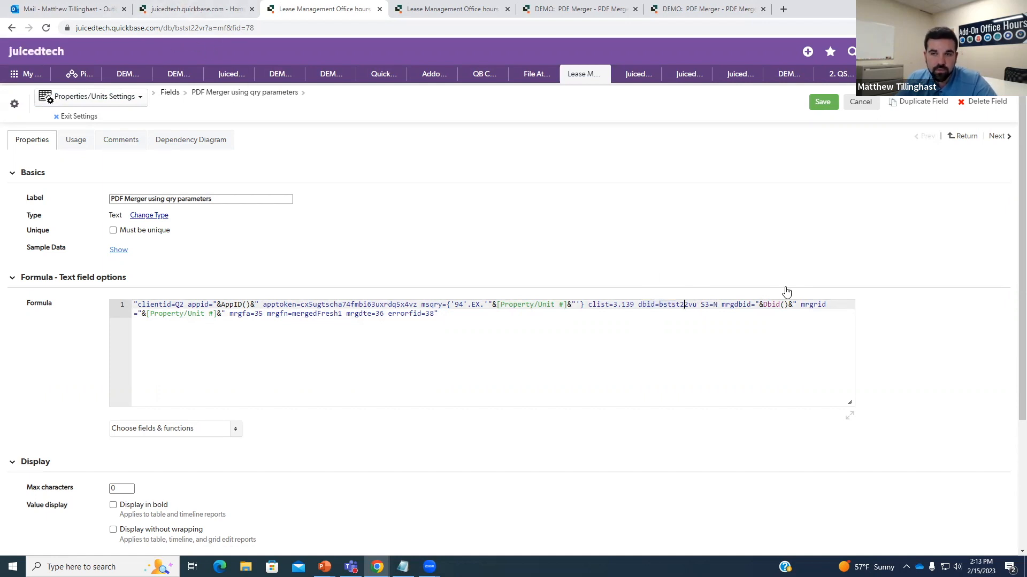
drag(794, 304, 759, 305)
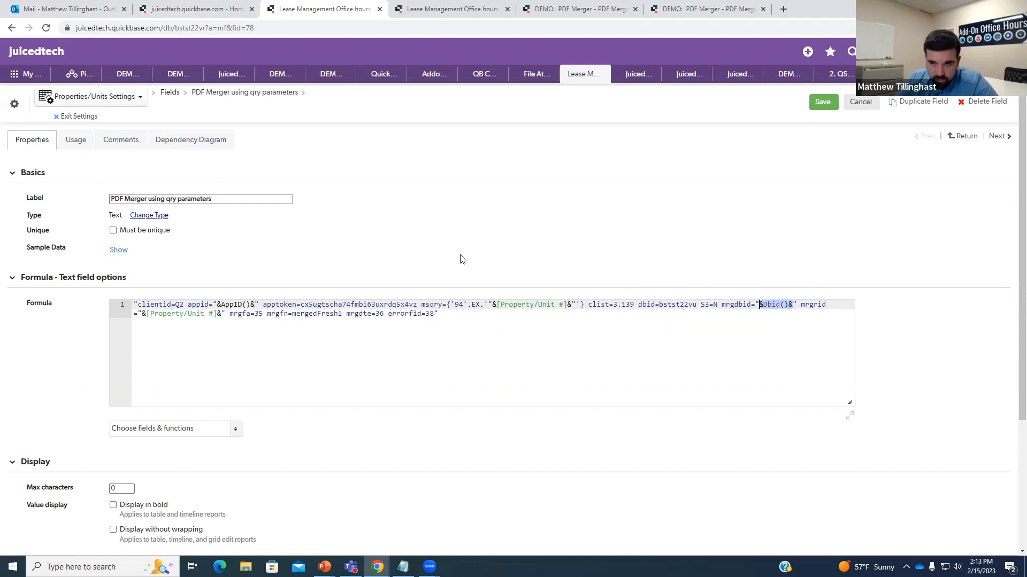
Step: Check the mrgrid and mrgfa parameters, then return to the Lease #2 record
drag(800, 306, 828, 305)
triple_click(829, 306)
click(822, 307)
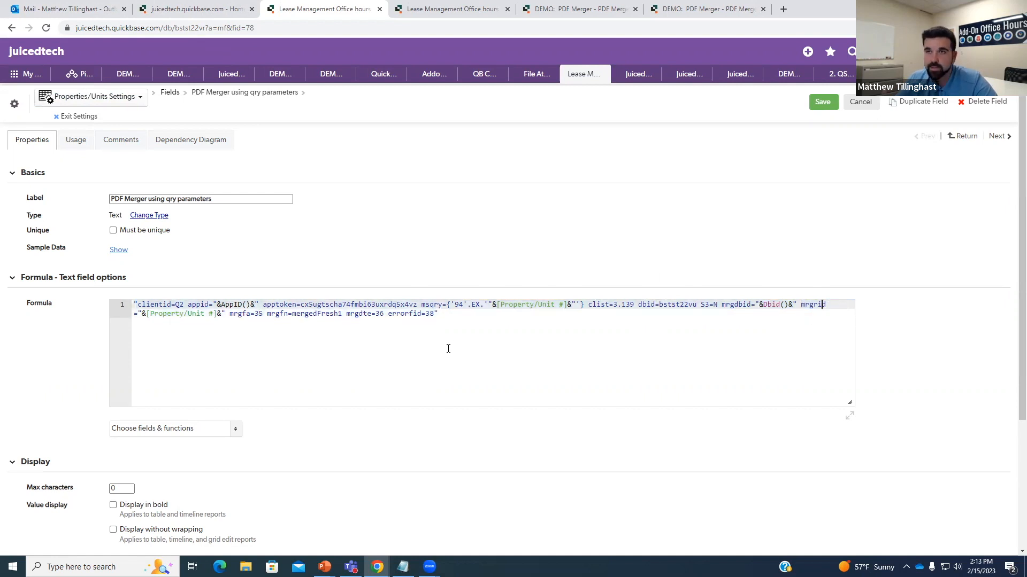
drag(801, 305, 830, 306)
click(829, 305)
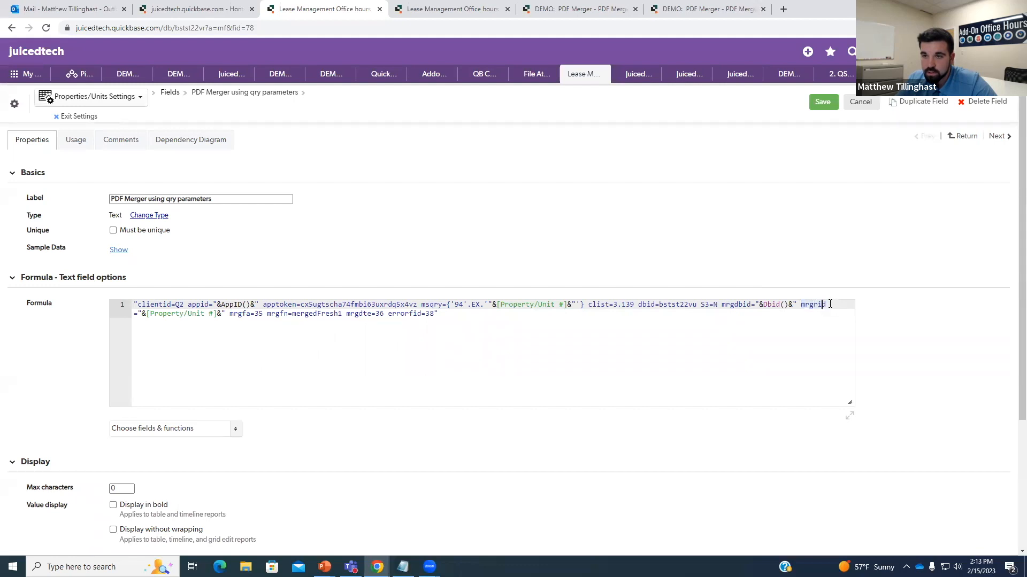
click(158, 320)
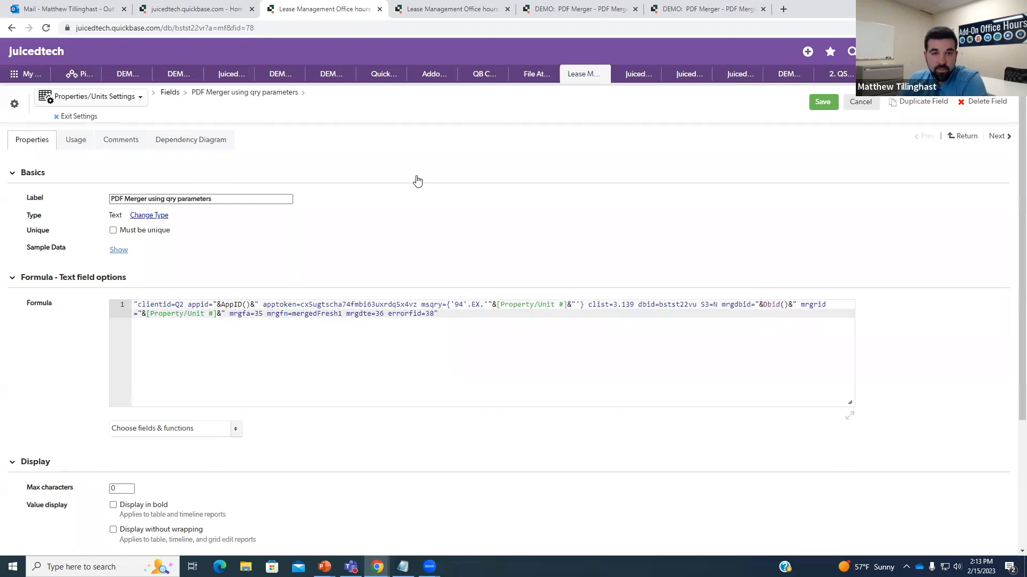
drag(230, 315, 435, 315)
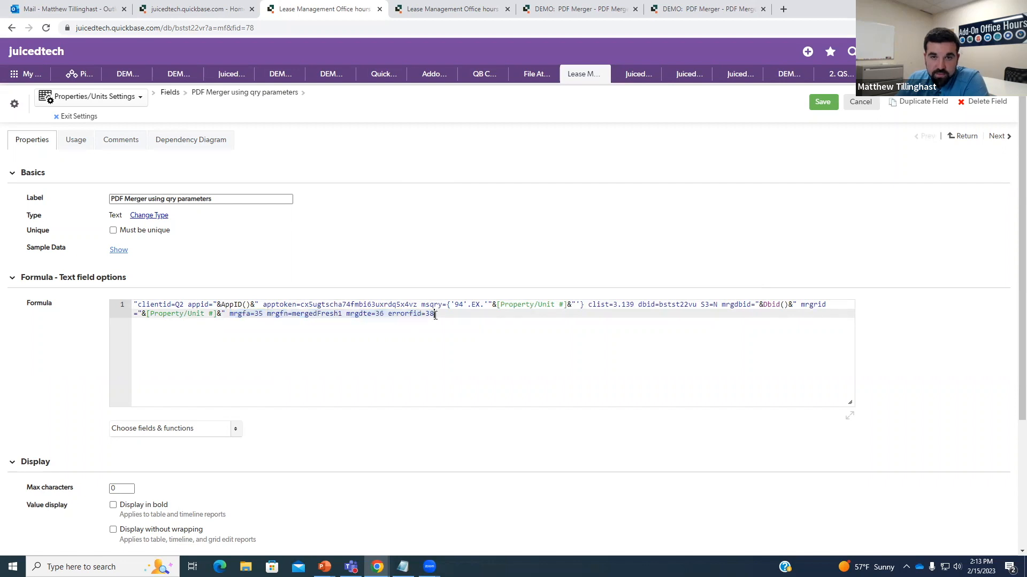
click(442, 10)
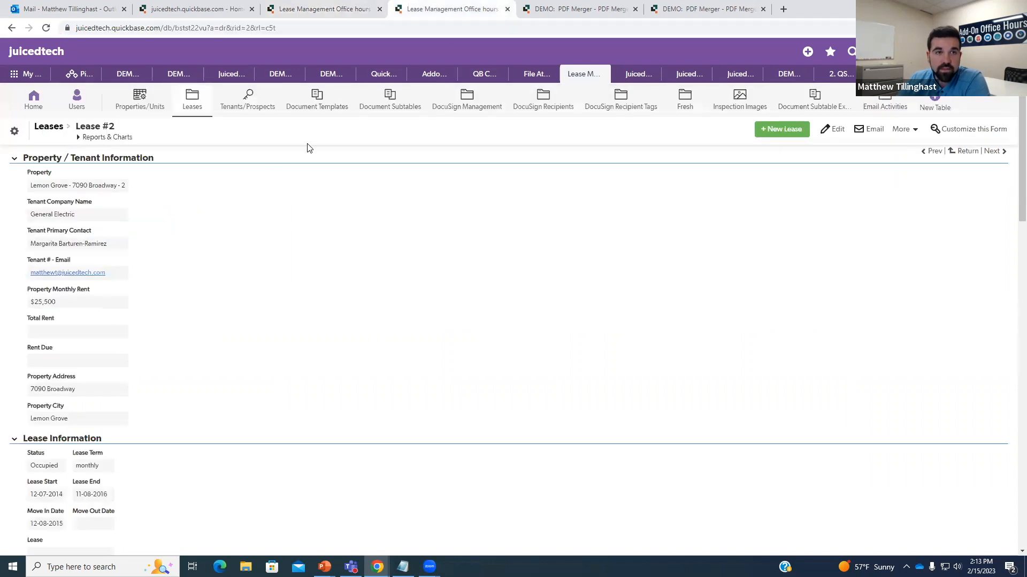
Step: Open Property/Unit #5 and read the IDs of Merged Date (73) and Merged Document (72)
click(146, 105)
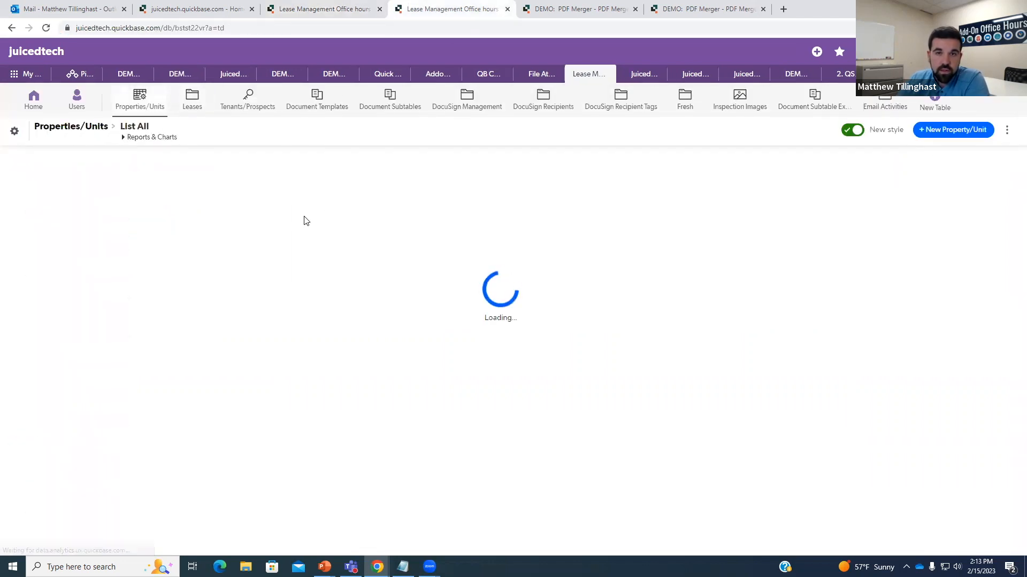
scroll(59, 407, down, 5)
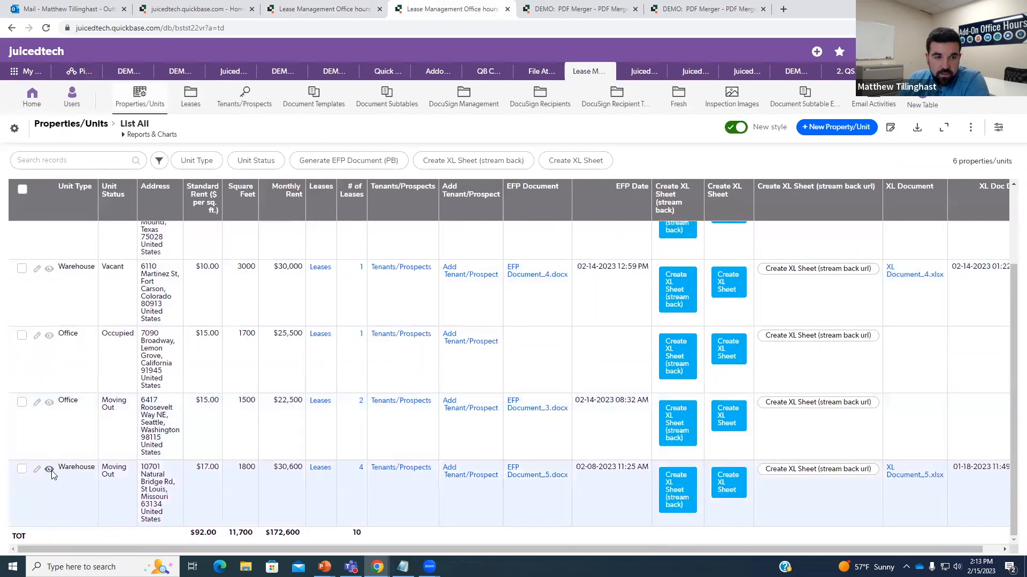
click(49, 469)
scroll(358, 287, down, 10)
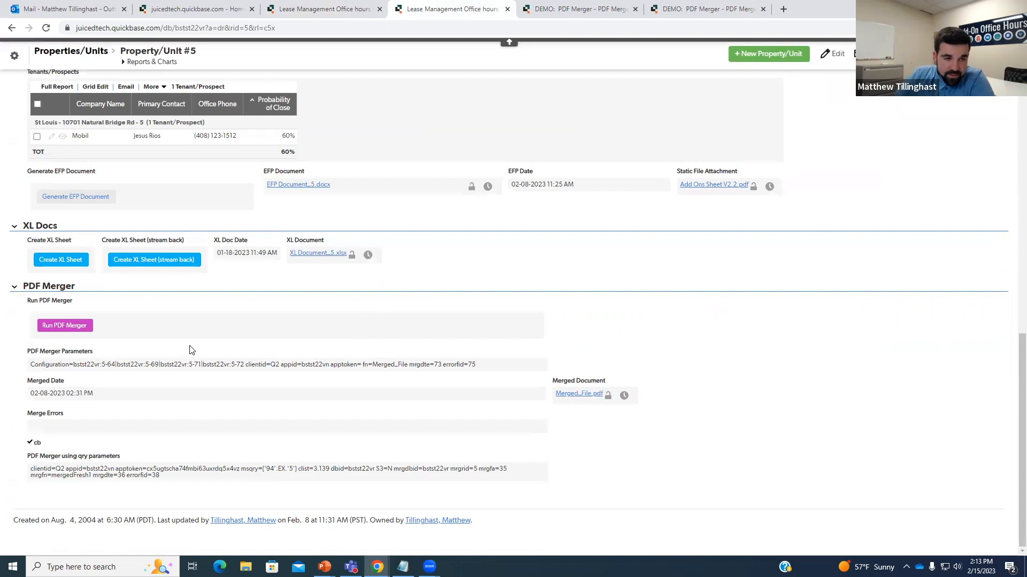
right_click(45, 381)
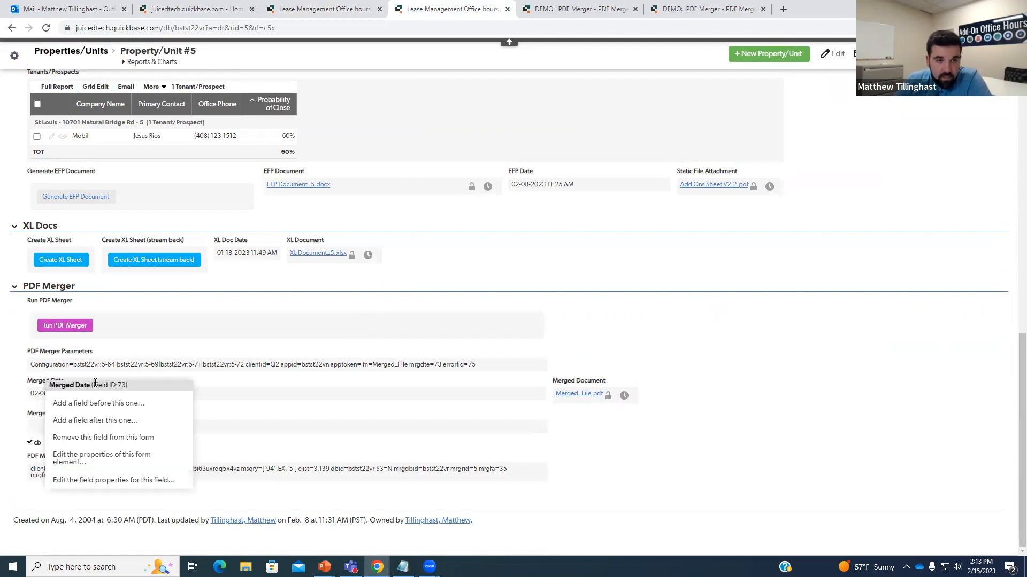
right_click(581, 381)
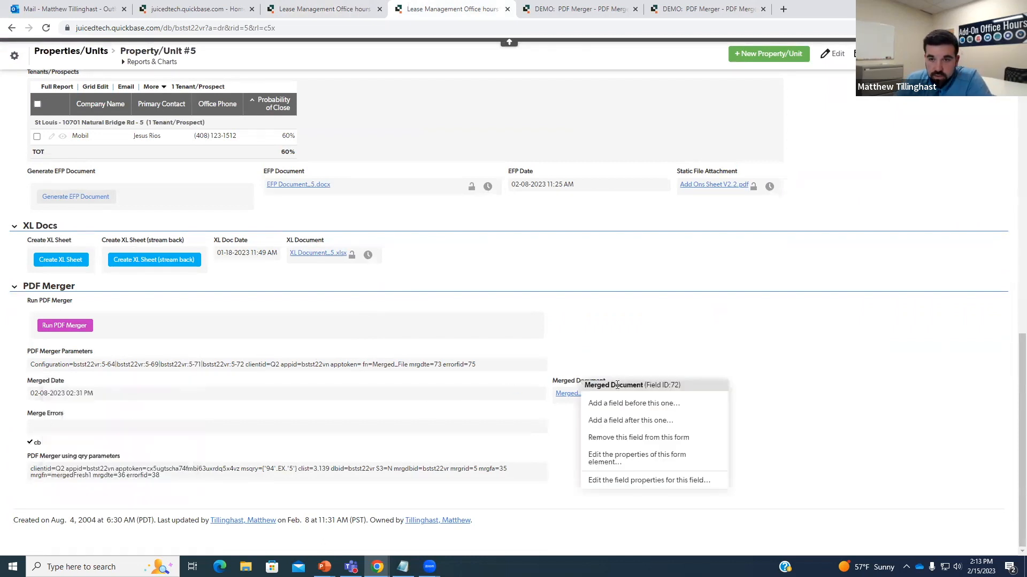
Step: Check the Merge Errors ID and change mrgdte from 36 to 73
right_click(85, 413)
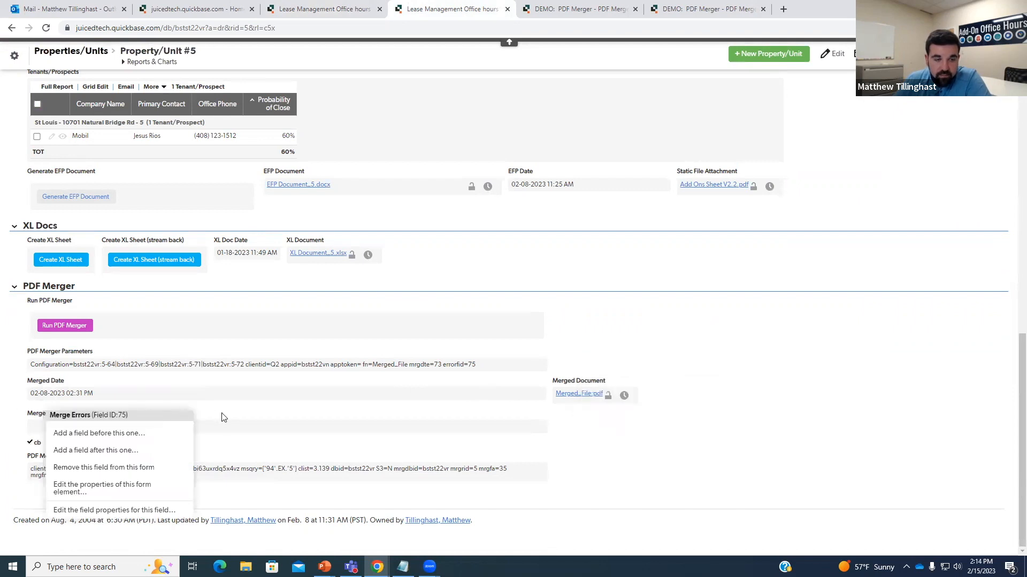
click(247, 431)
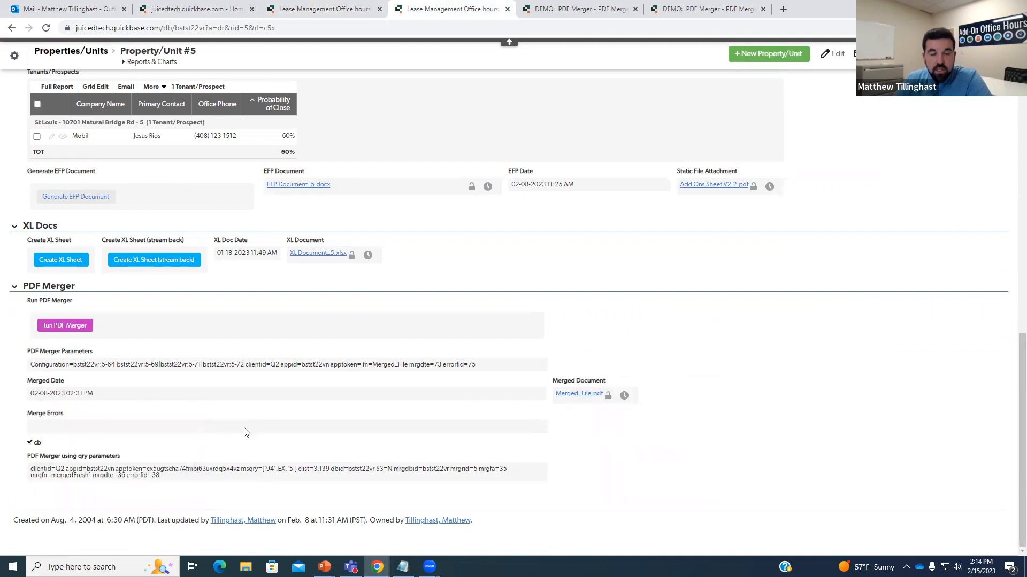
right_click(51, 381)
click(350, 10)
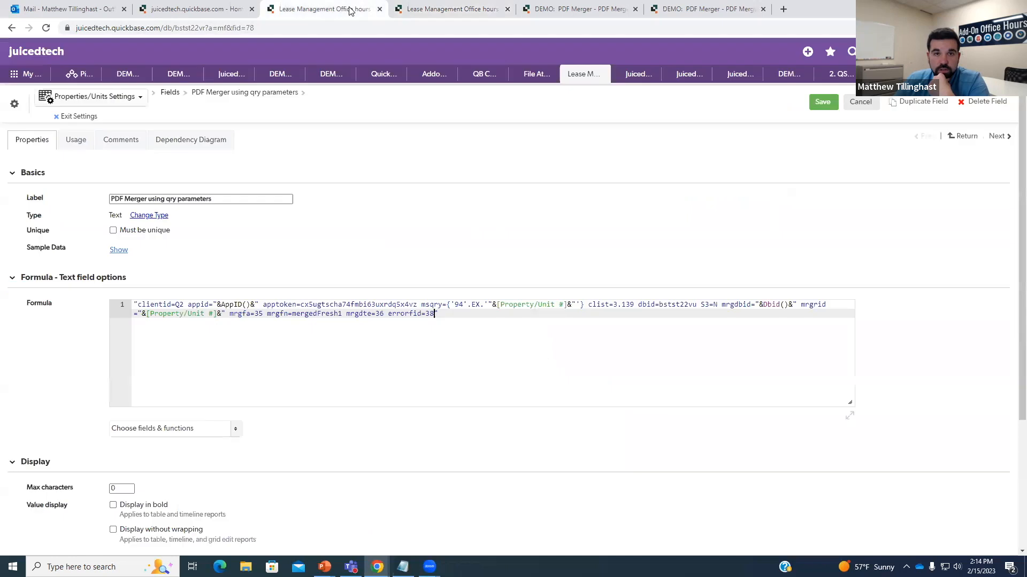
click(384, 313)
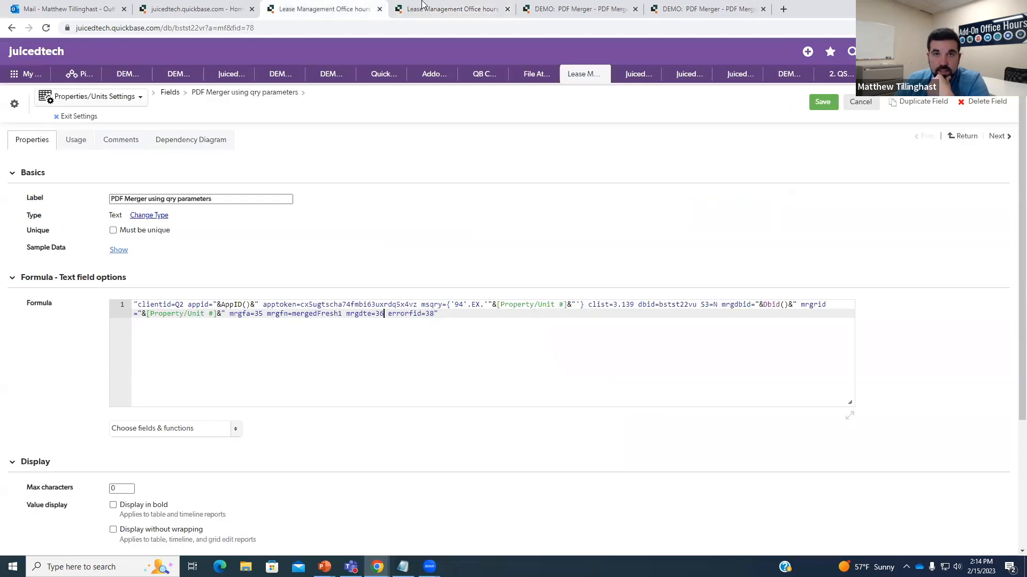
click(422, 3)
click(347, 7)
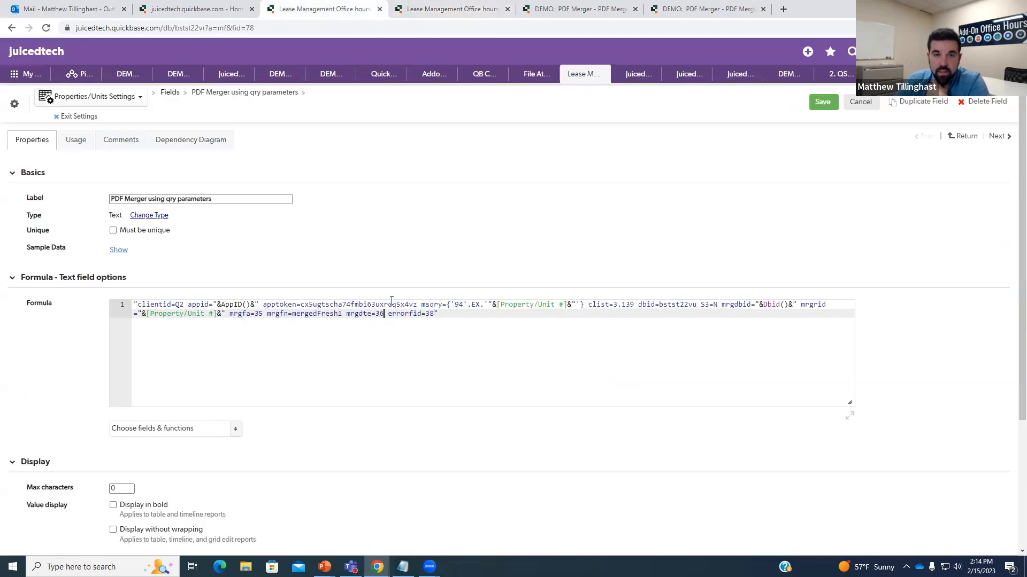
key(BackSpace)
key(BackSpace)
text(73)
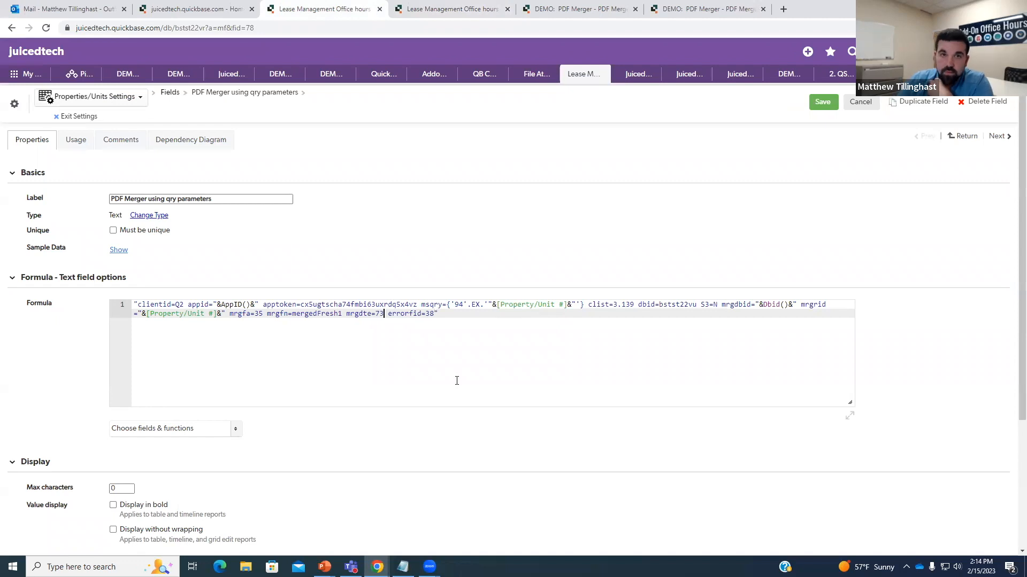
Step: Confirm the Merge Errors field ID and change errorfid from 38 to 75
click(422, 9)
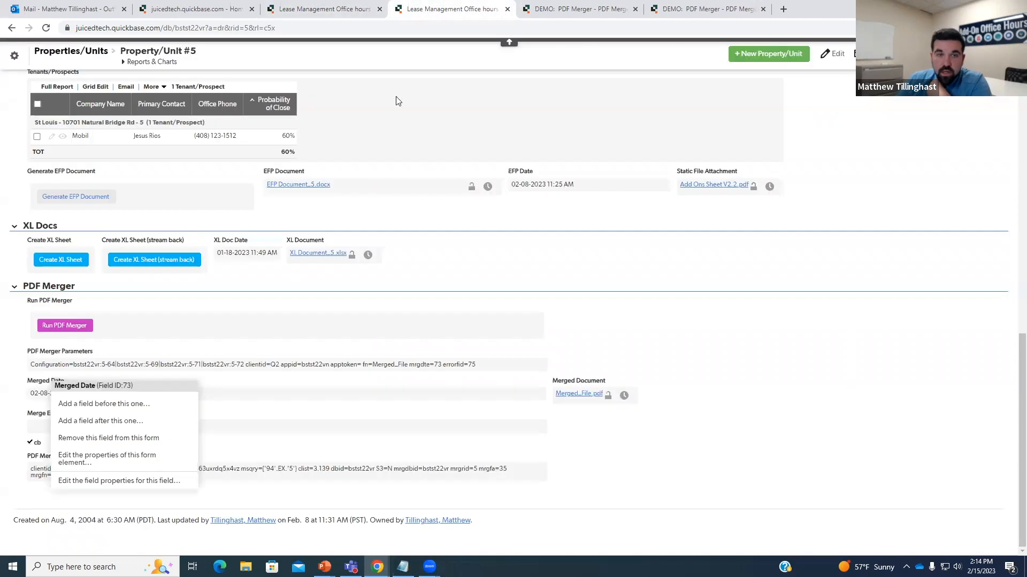
right_click(249, 429)
click(326, 9)
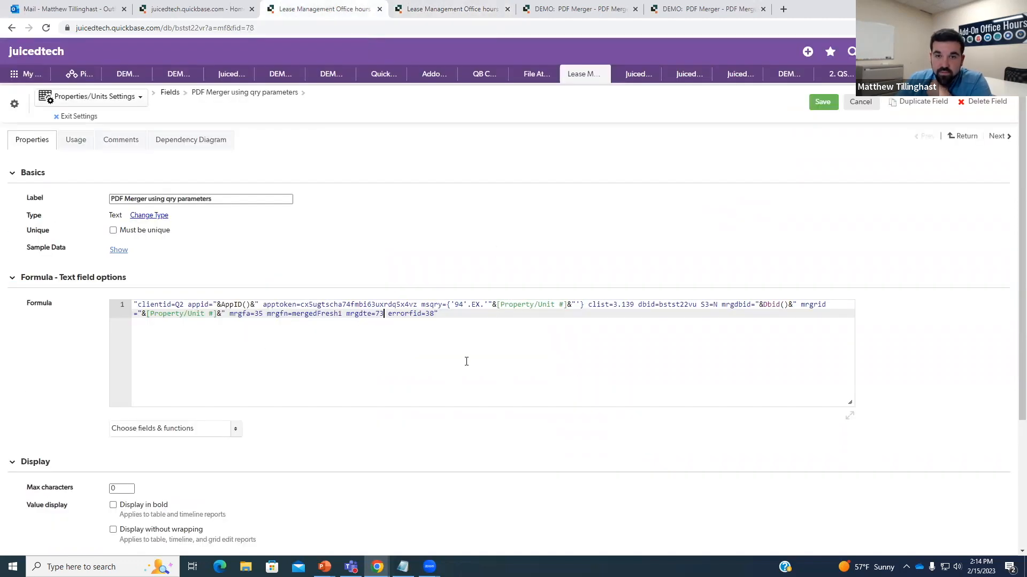
click(436, 314)
key(BackSpace)
key(BackSpace)
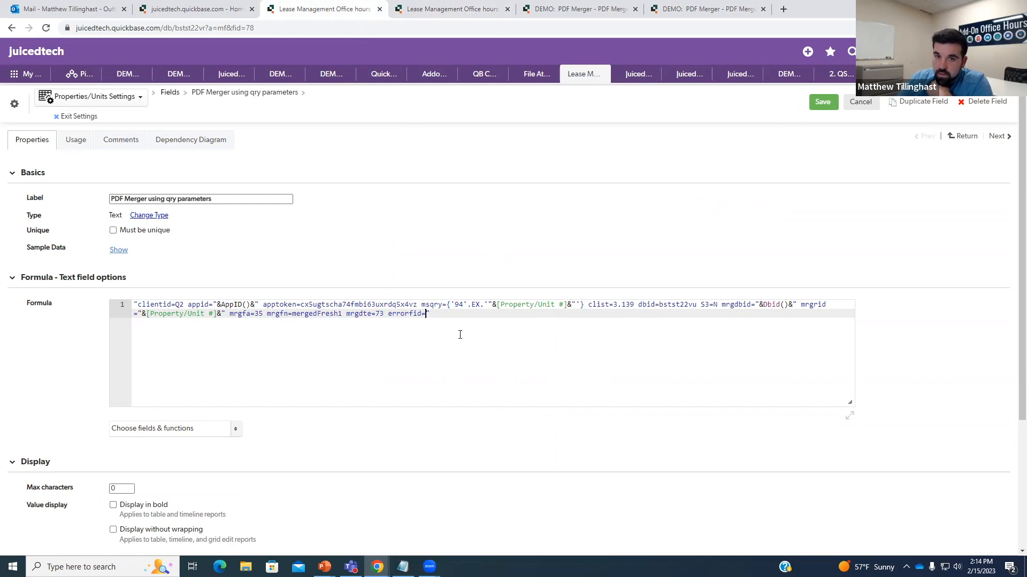
text(75)
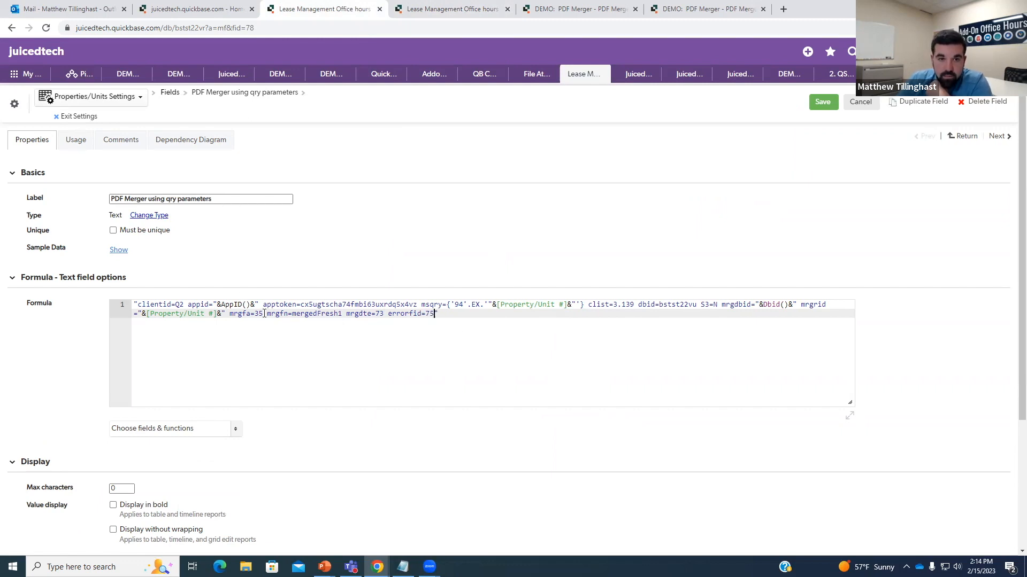
Step: Confirm the Merged Document field ID and change mrgfa from 35 to 72
click(425, 13)
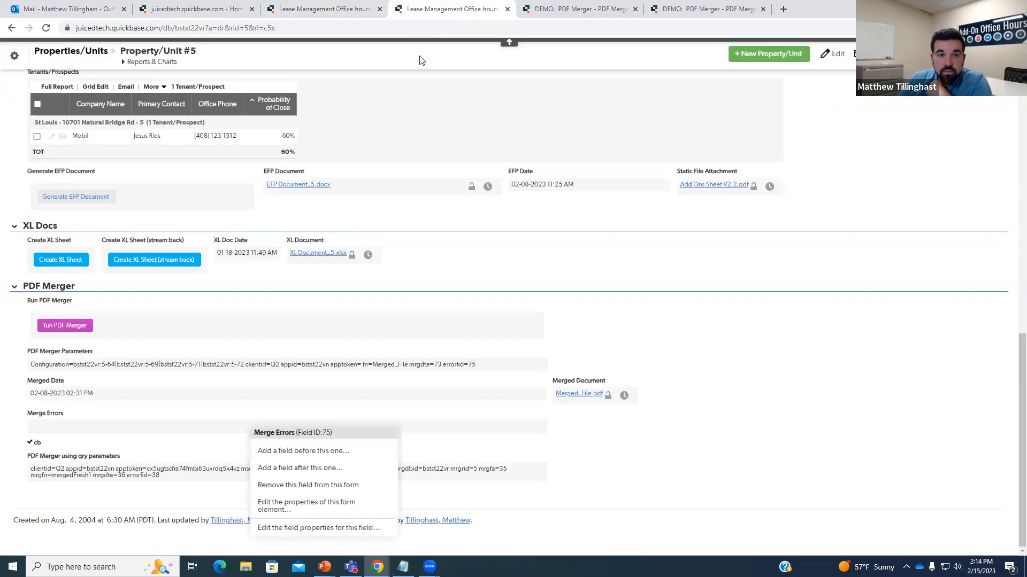
right_click(580, 380)
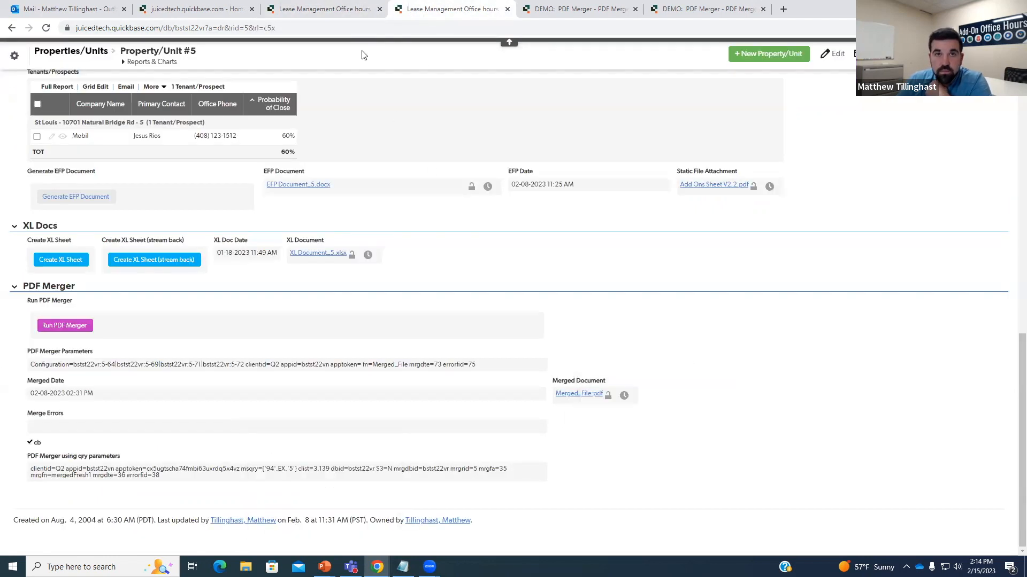
click(331, 14)
click(264, 314)
key(BackSpace)
key(BackSpace)
text(72)
click(283, 317)
key(Right)
key(Right)
key(Right)
key(Right)
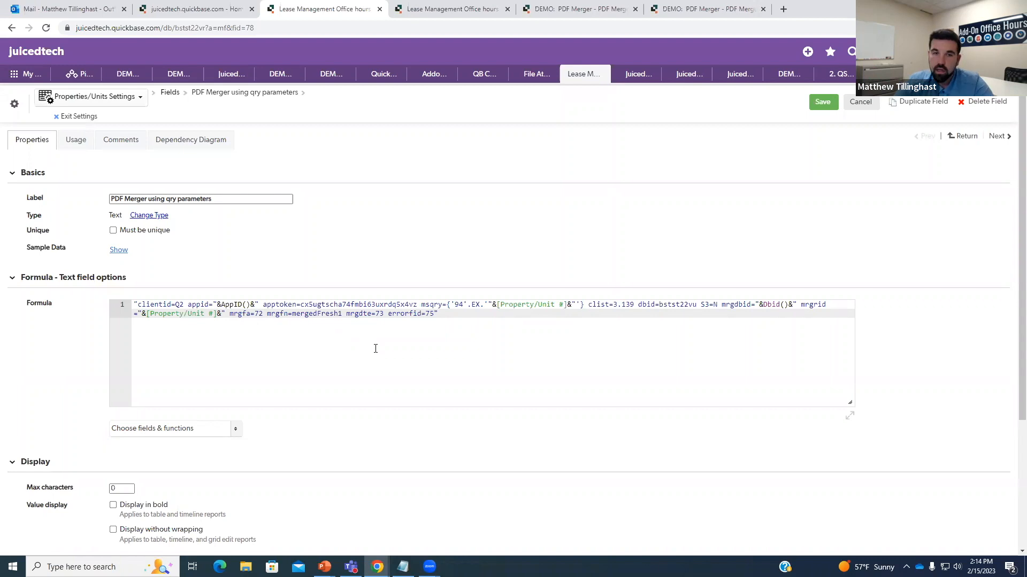
Step: Replace Fresh1 with Properties_Leases so mrgfn reads mergedProperties_Leases, then review the formula
key(BackSpace)
key(BackSpace)
key(BackSpace)
key(BackSpace)
key(BackSpace)
key(BackSpace)
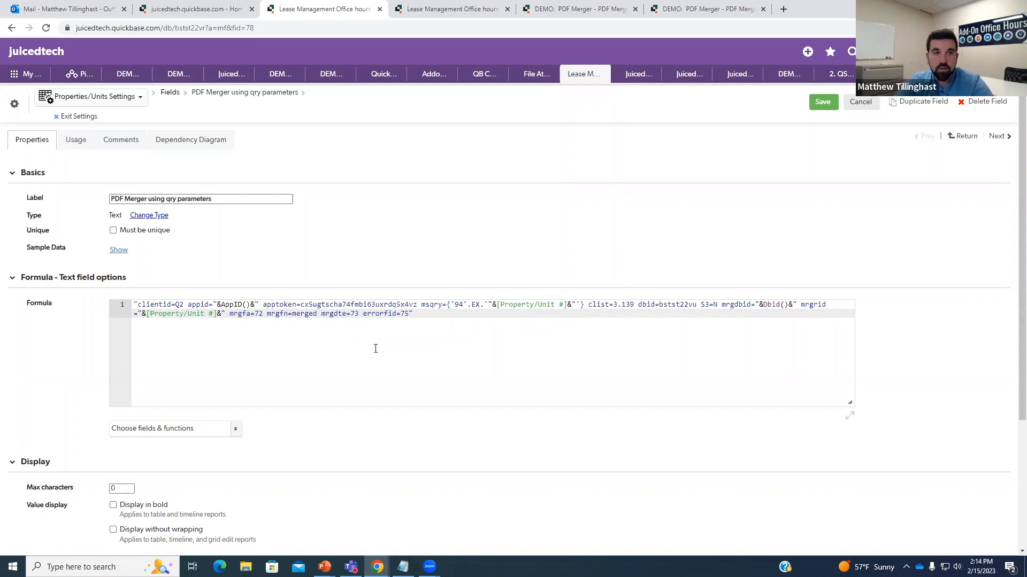
text(Properties_Lease)
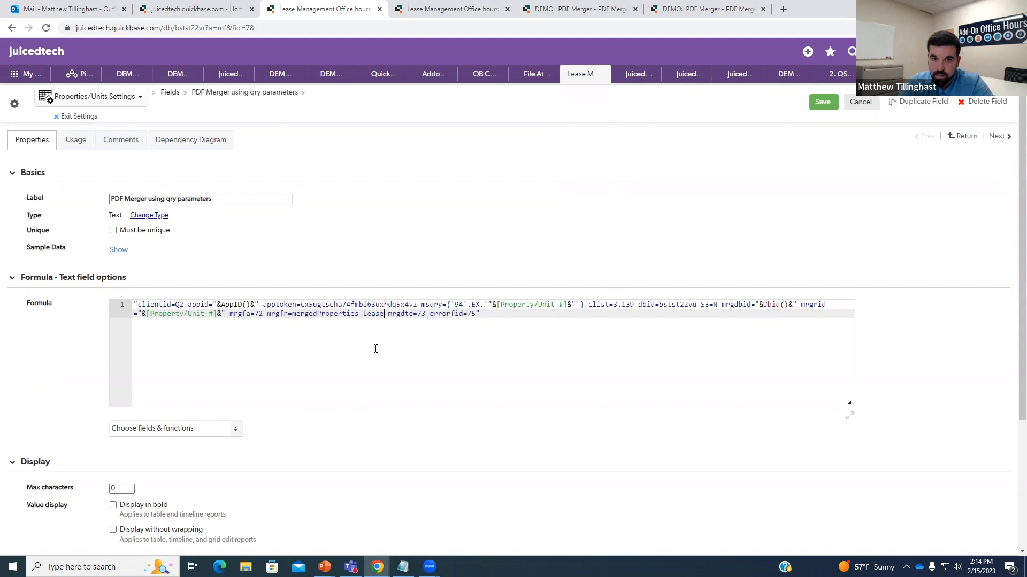
text(s)
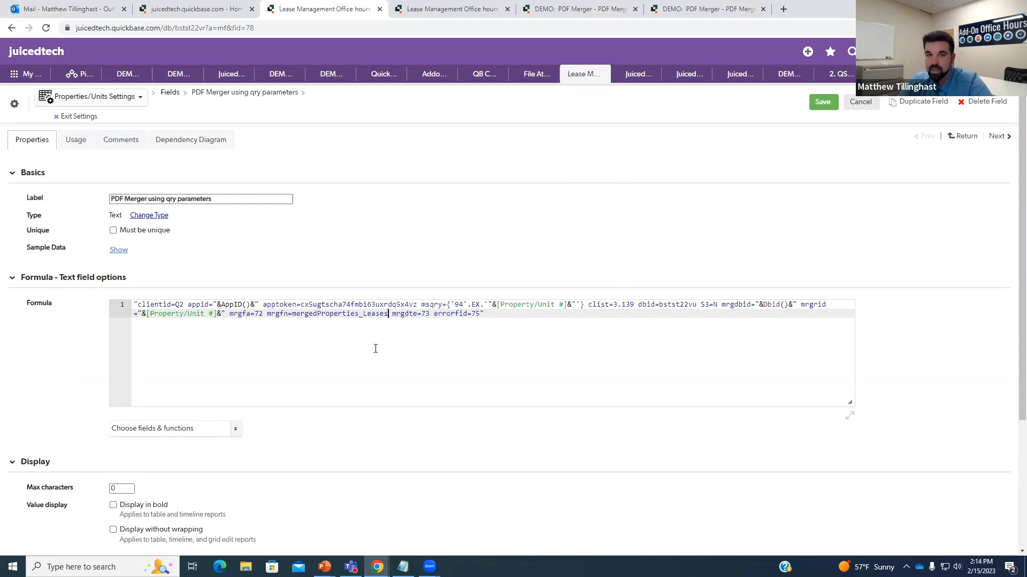
click(513, 317)
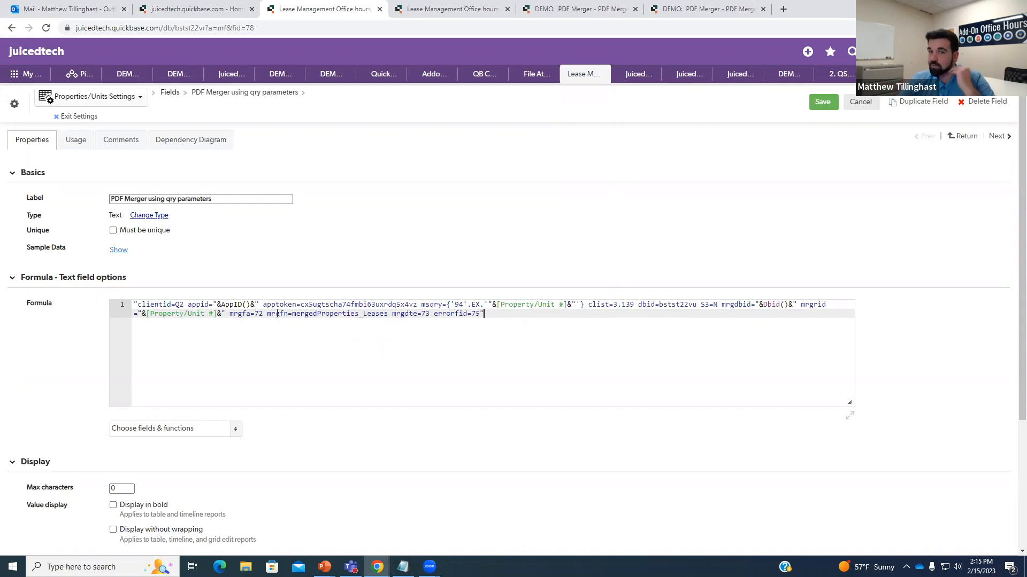
click(265, 305)
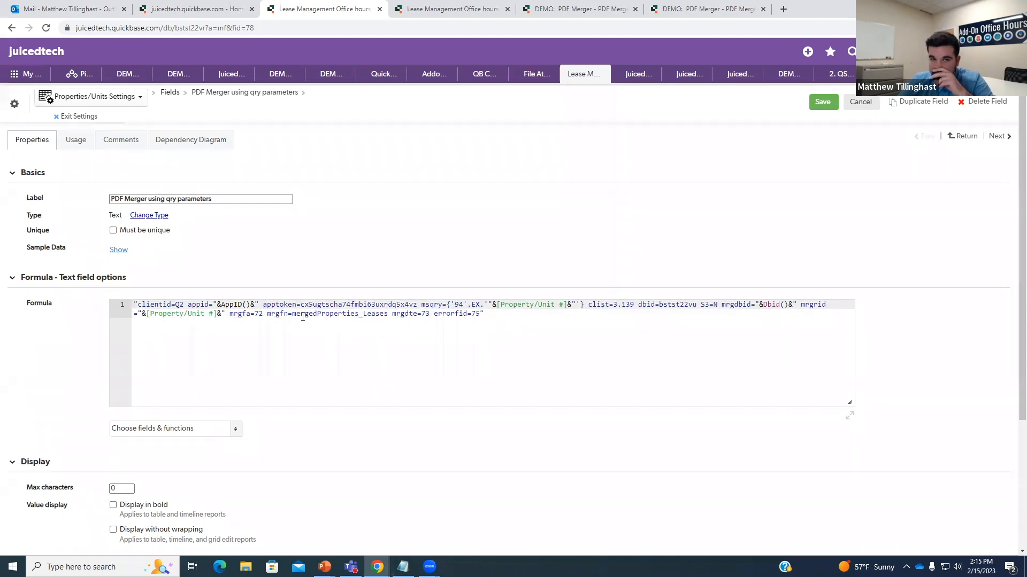
click(185, 304)
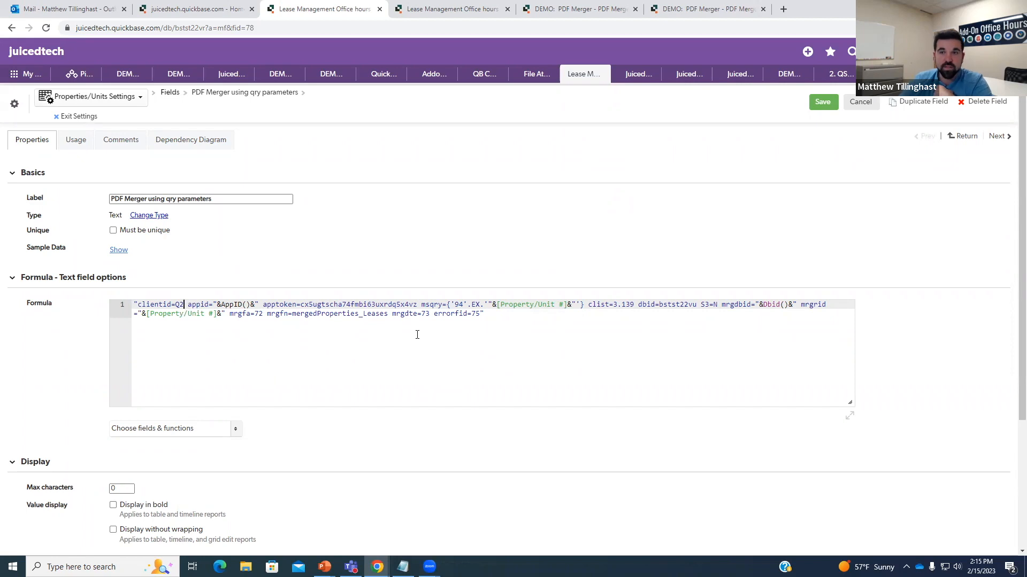
scroll(883, 279, down, 2)
scroll(882, 279, up, 2)
Step: Save the formula field, dismiss the survey popup, and zoom to read the qry-parameters field
click(821, 101)
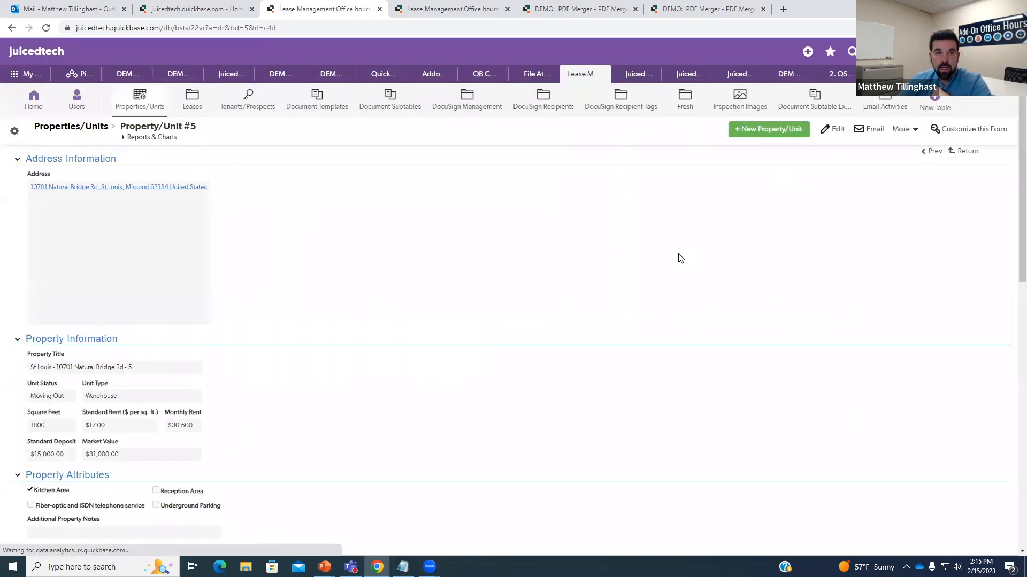
scroll(680, 258, down, 10)
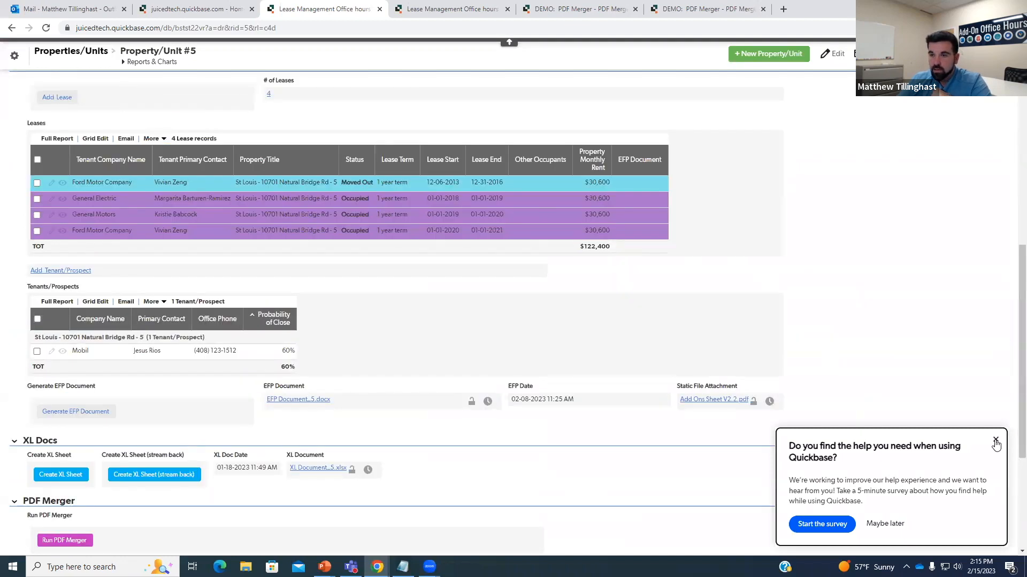
click(995, 442)
scroll(739, 358, down, 4)
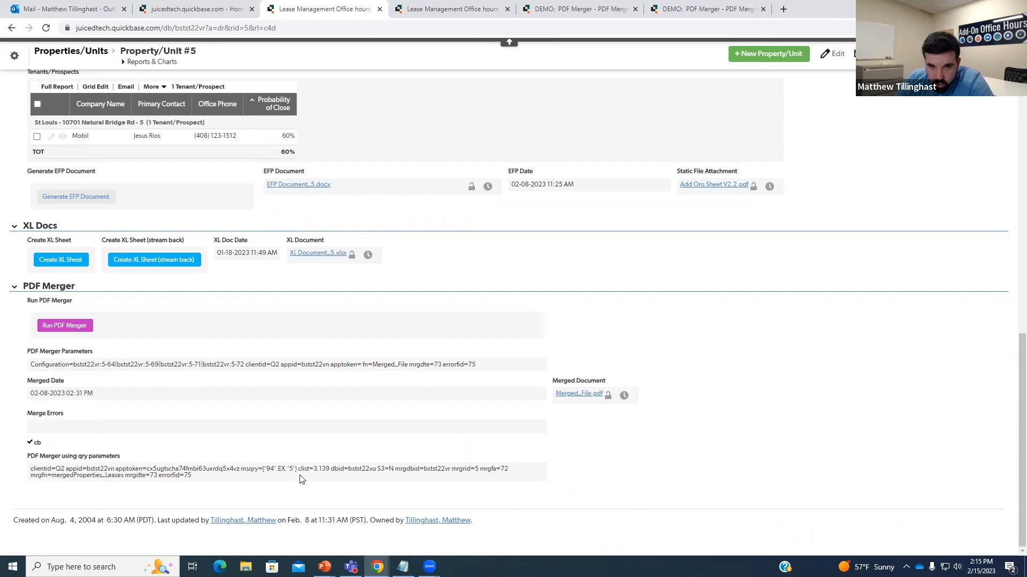
key(ctrl+plus)
key(ctrl+plus)
key(ctrl+plus)
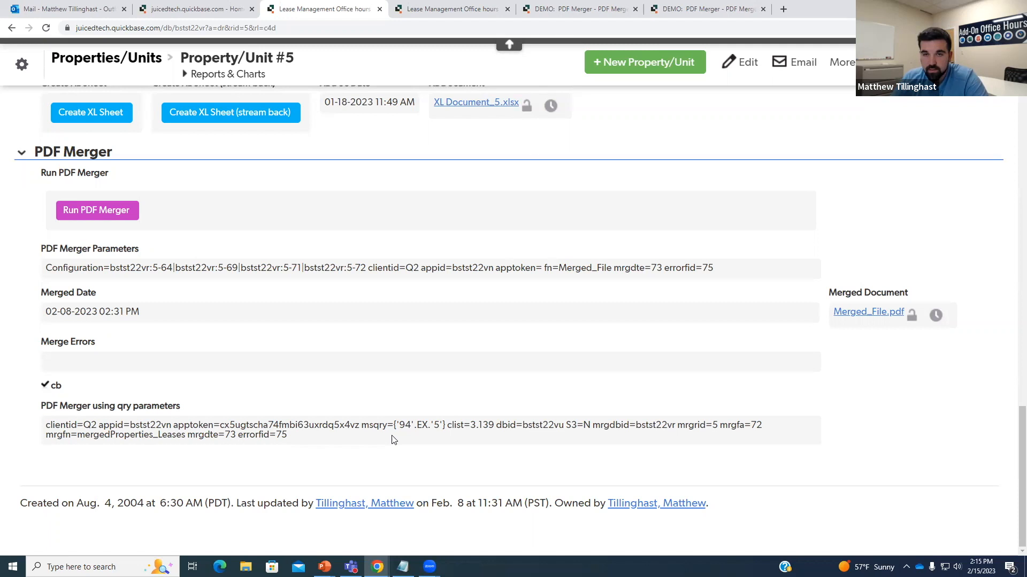
key(ctrl+minus)
key(ctrl+minus)
key(ctrl+minus)
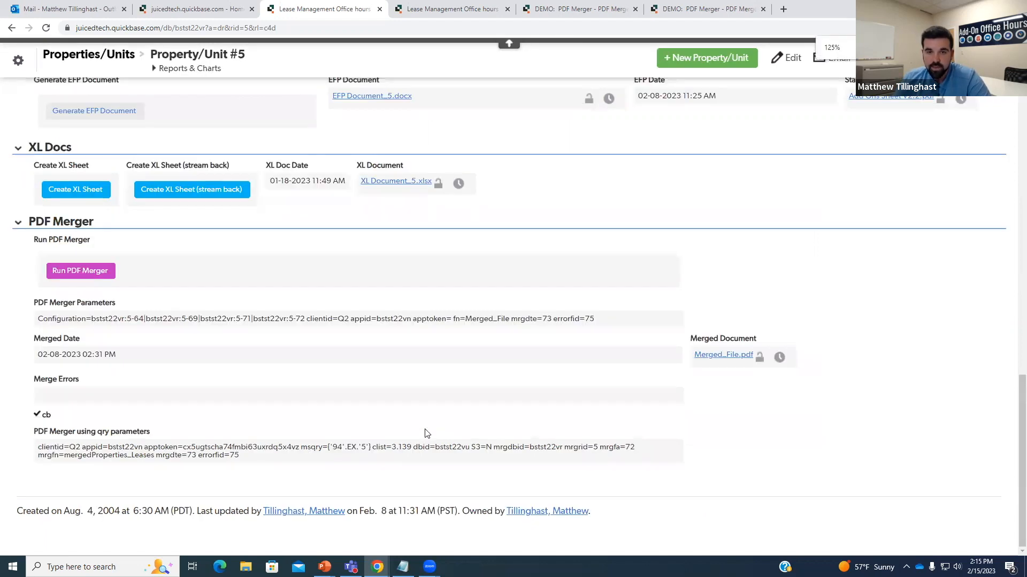
scroll(487, 458, up, 3)
key(ctrl+minus)
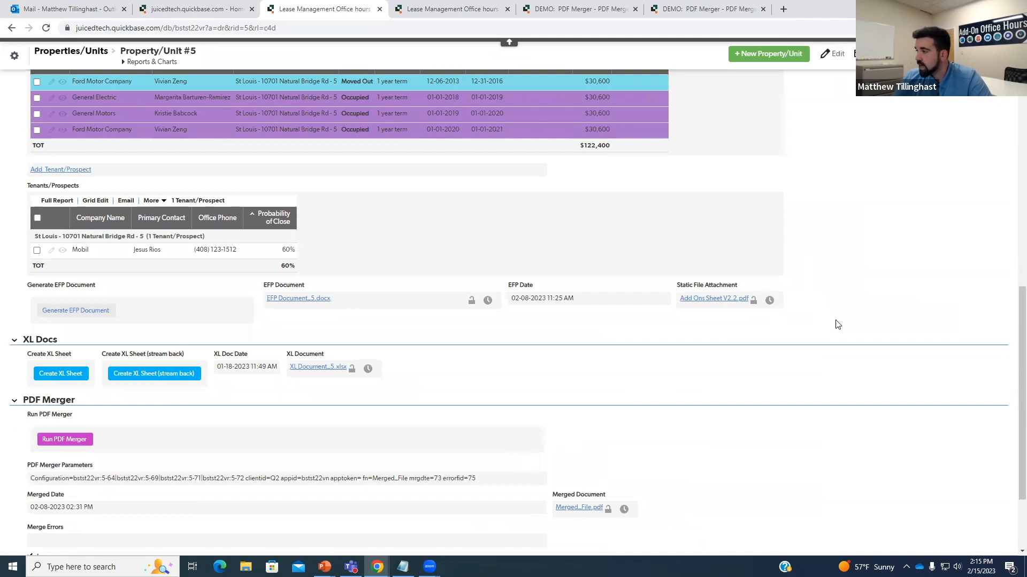
scroll(156, 258, up, 3)
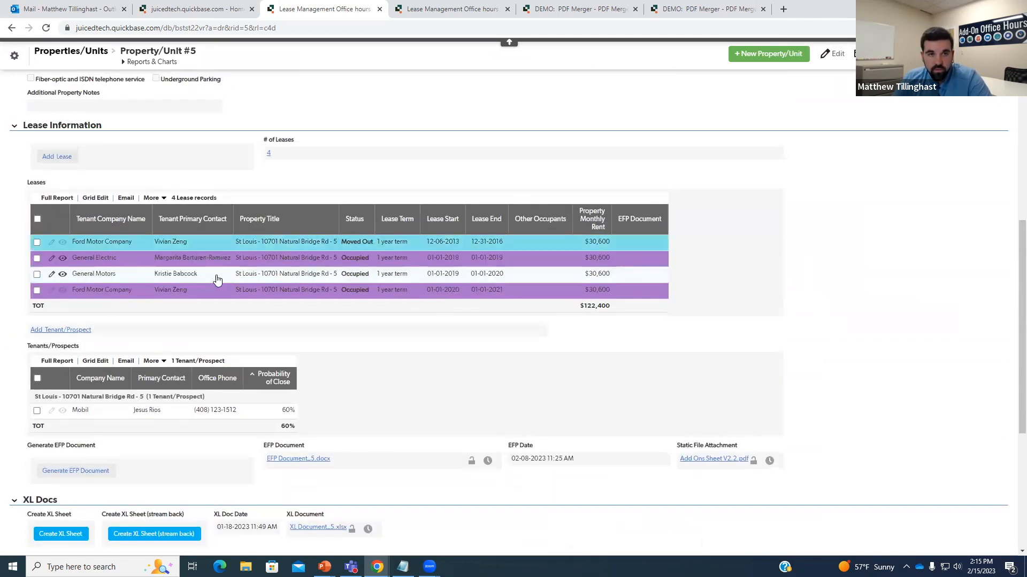
scroll(449, 395, down, 2)
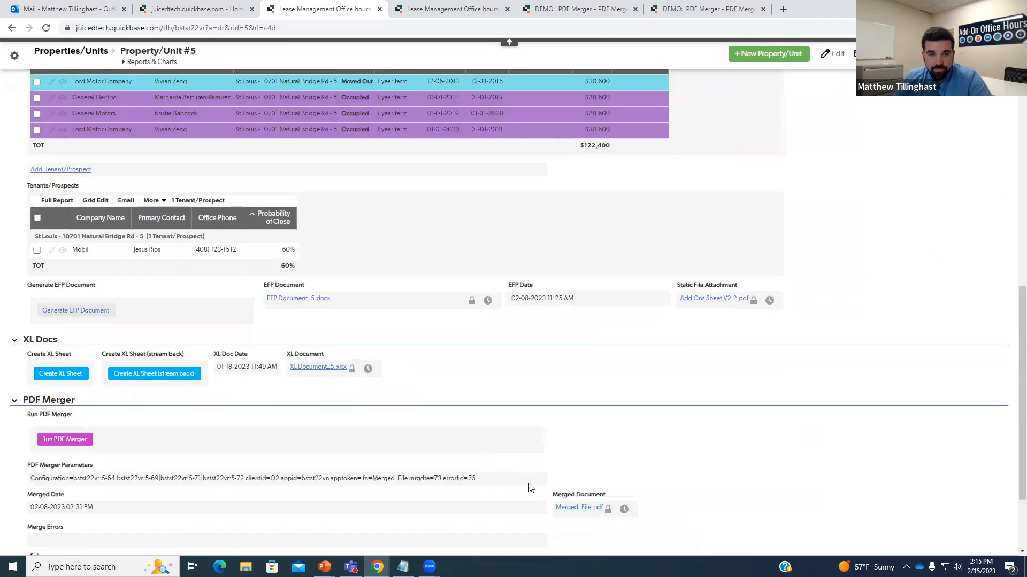
scroll(357, 488, down, 2)
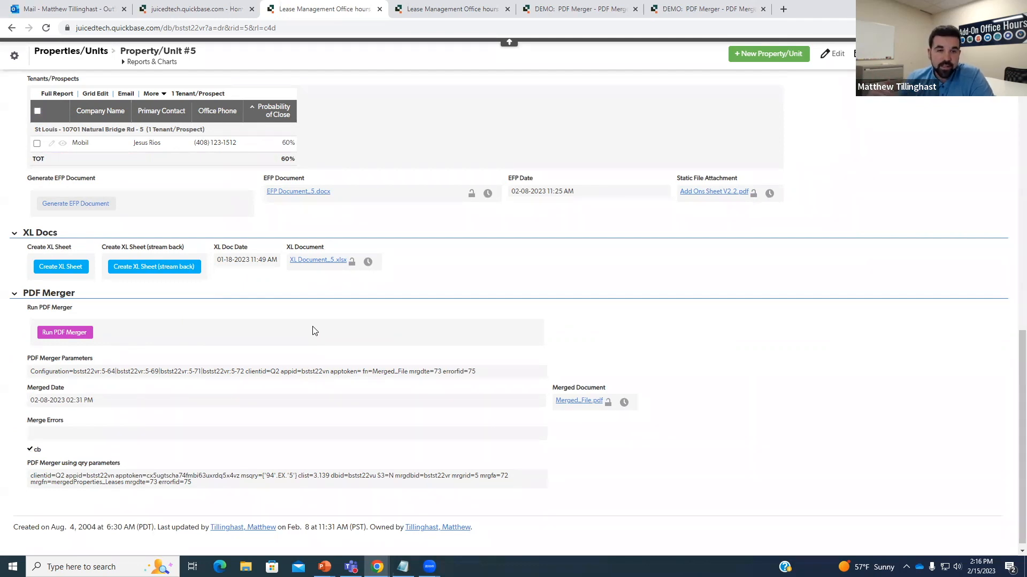
Step: Inspect the qry-parameters value, its field ID, and the PDF Merger Parameters field
drag(193, 484, 30, 477)
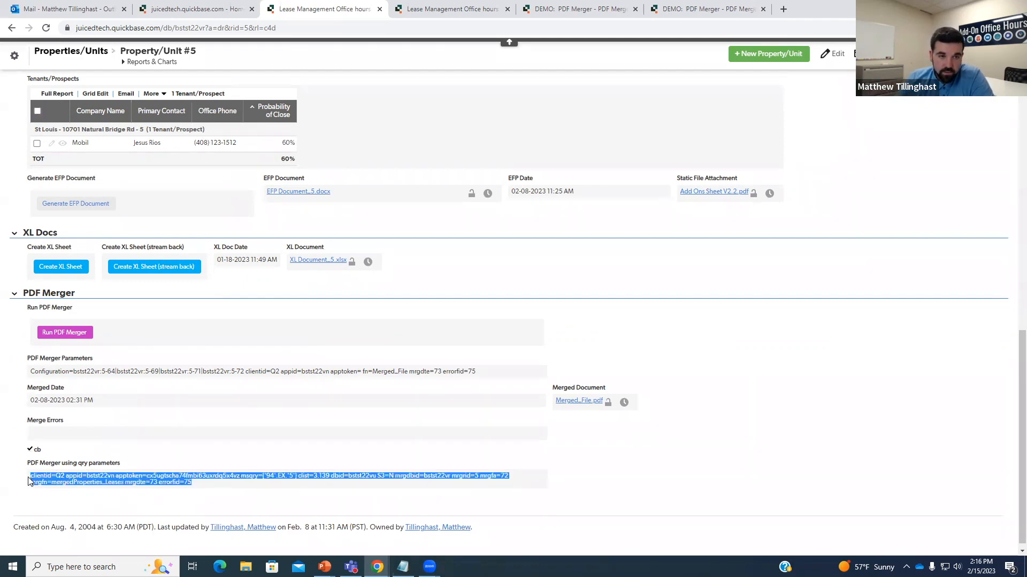
click(162, 436)
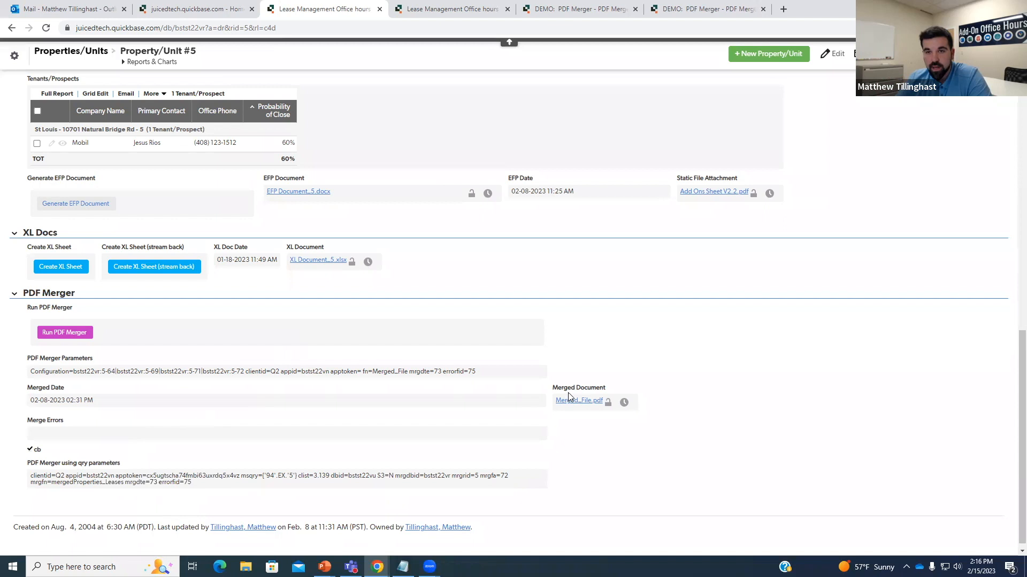
right_click(107, 463)
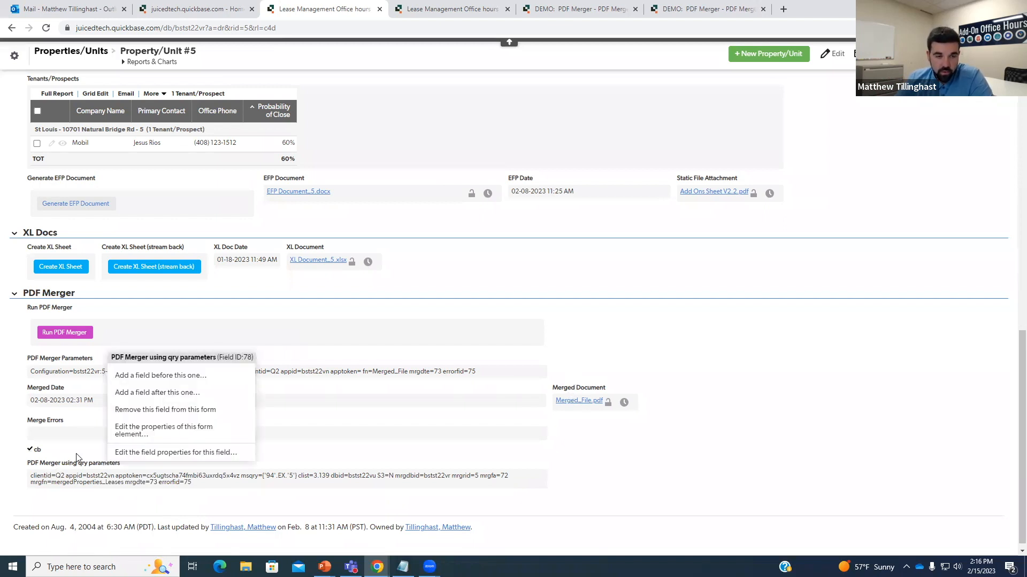
click(133, 468)
drag(27, 463, 144, 471)
click(61, 416)
drag(25, 358, 112, 377)
click(165, 432)
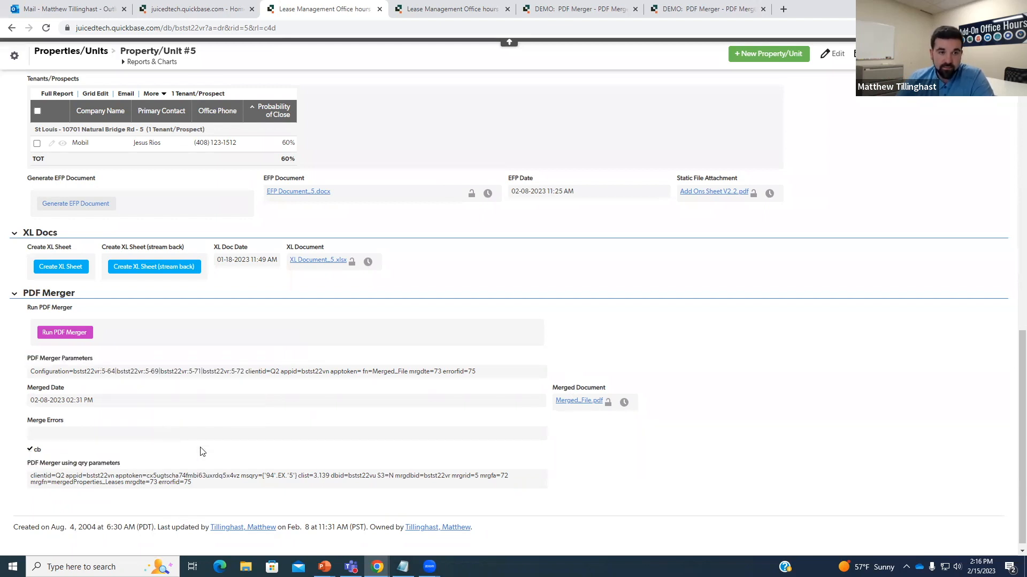
right_click(15, 56)
Step: Edit the table's PDF Merger notification and rename it 'PDF Merger with qry'
click(15, 58)
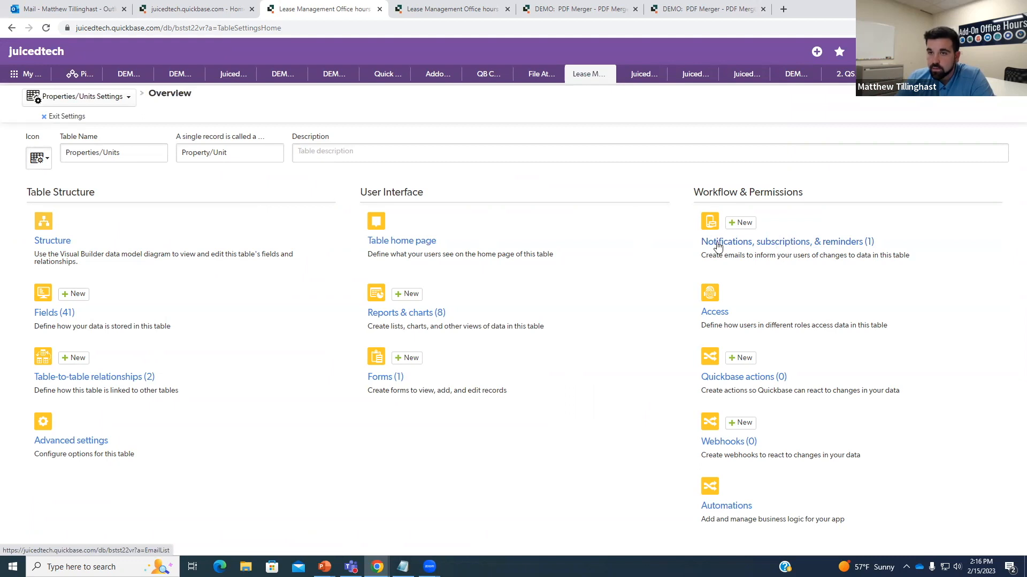
click(811, 247)
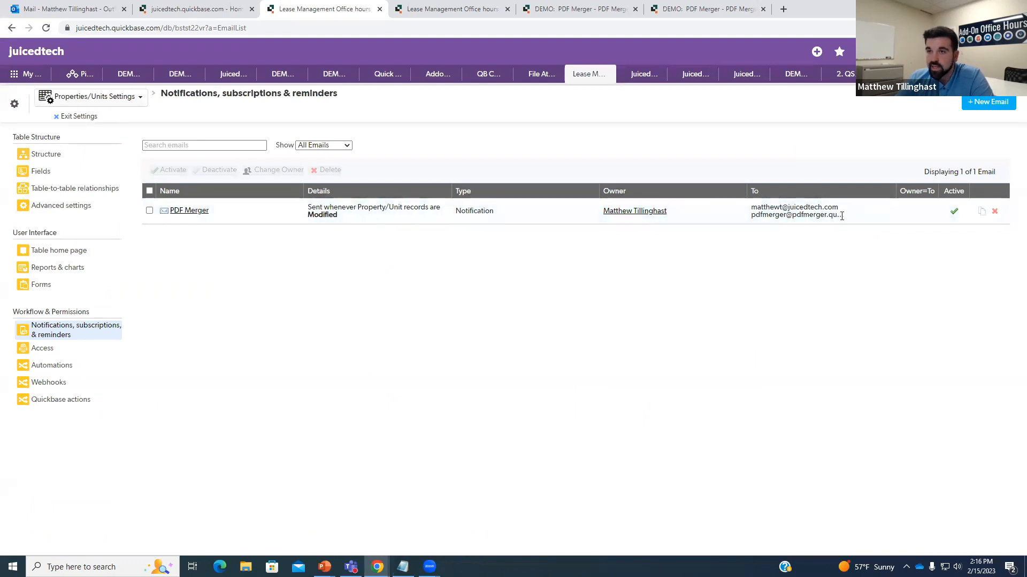
click(188, 211)
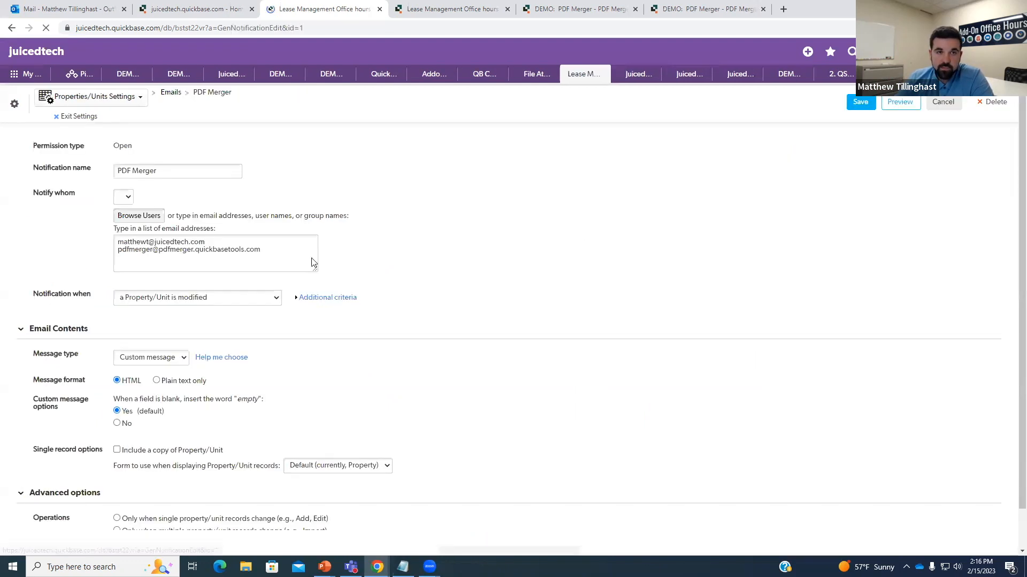
click(170, 169)
drag(107, 144, 135, 145)
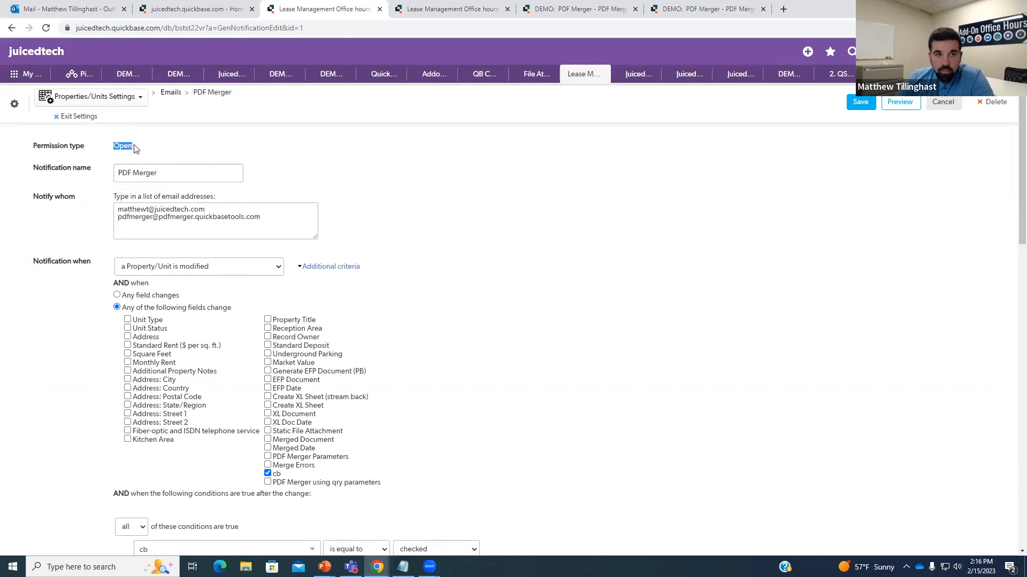
click(145, 137)
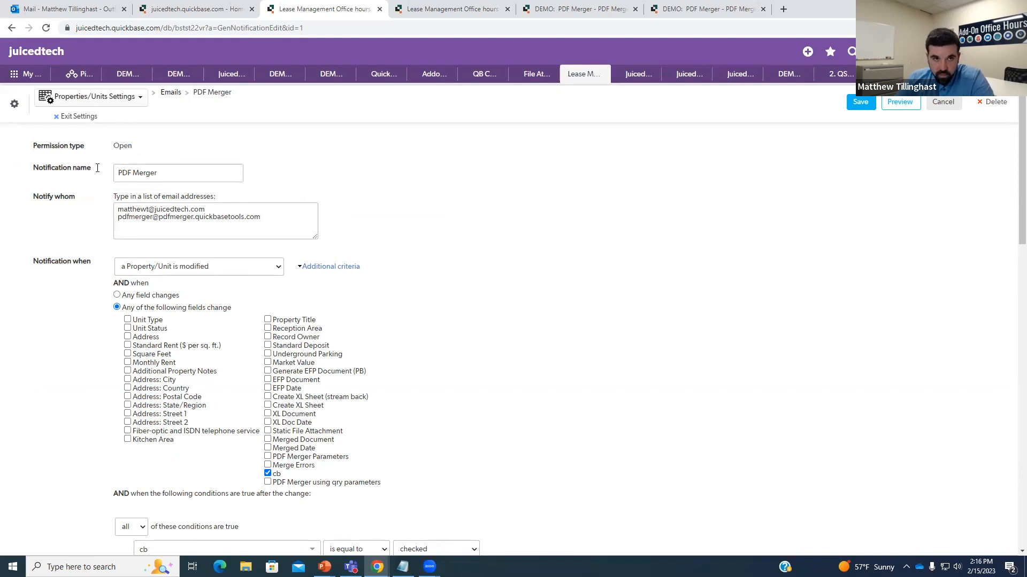
click(167, 177)
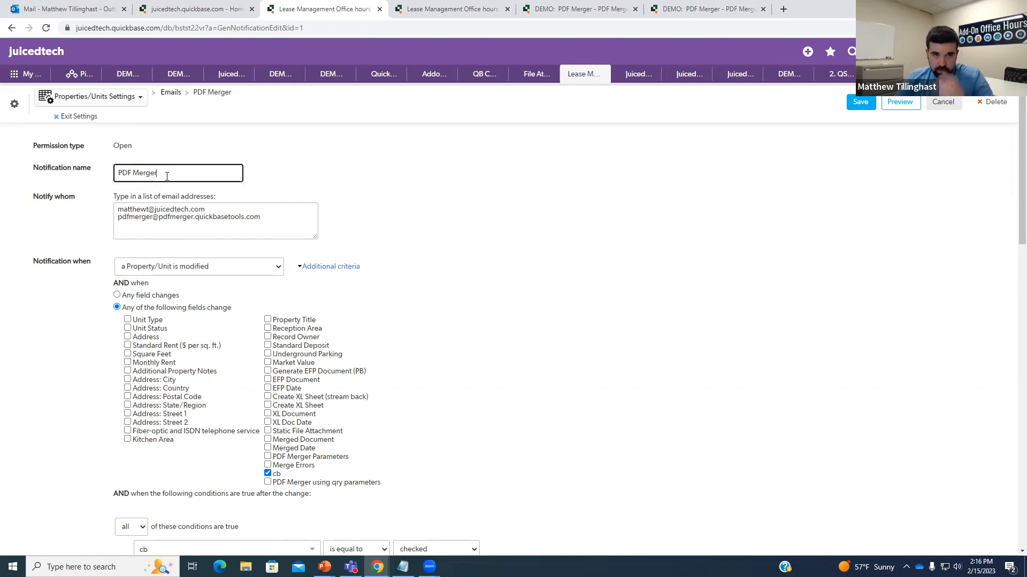
text(with qry)
click(158, 212)
Step: Review the recipient addresses and trigger settings, leaving them unchanged, down to Email Contents
drag(129, 210, 201, 209)
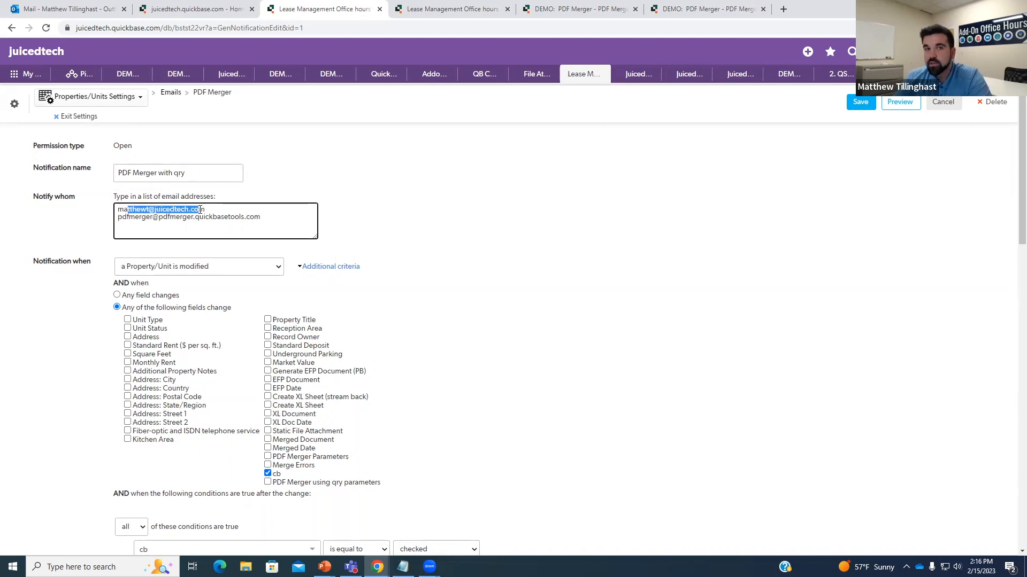
click(212, 209)
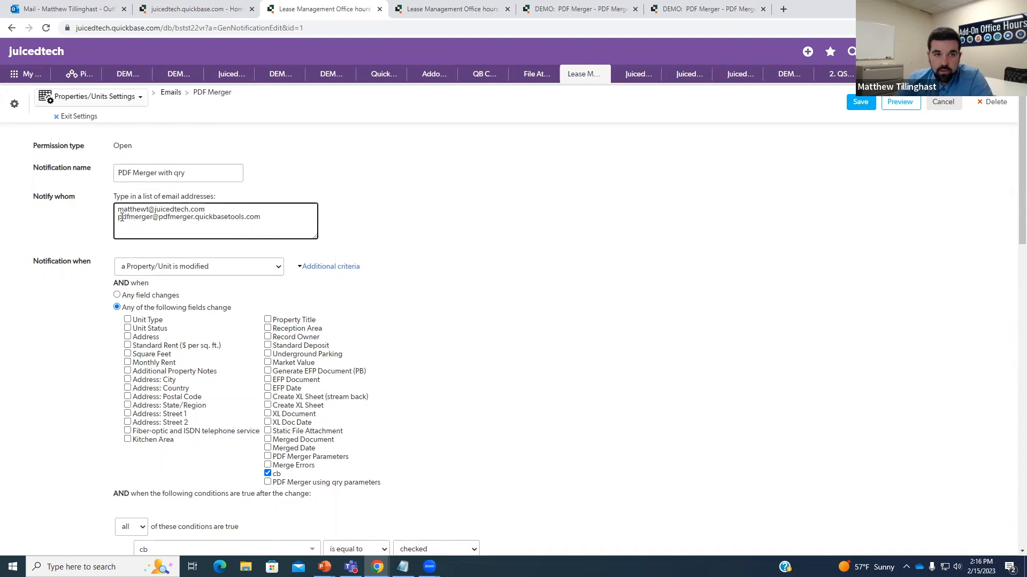
drag(118, 217, 262, 216)
click(266, 219)
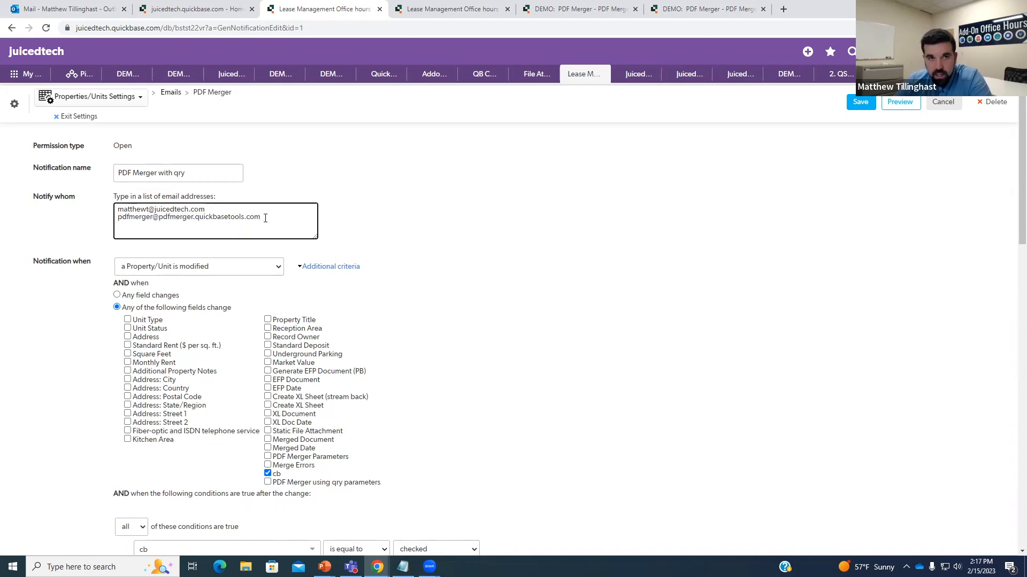
drag(249, 219, 122, 220)
click(157, 221)
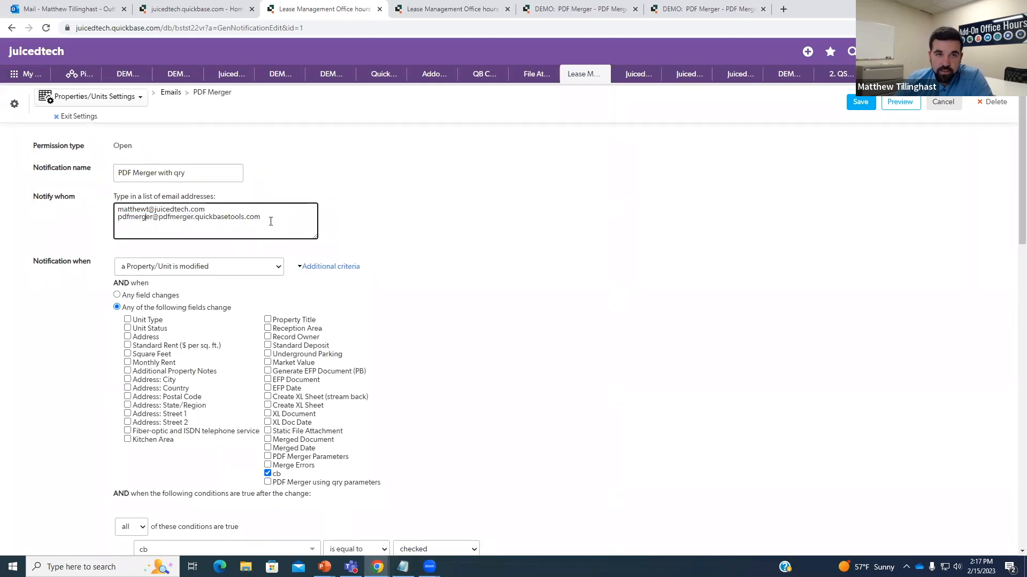
click(436, 271)
scroll(403, 287, down, 2)
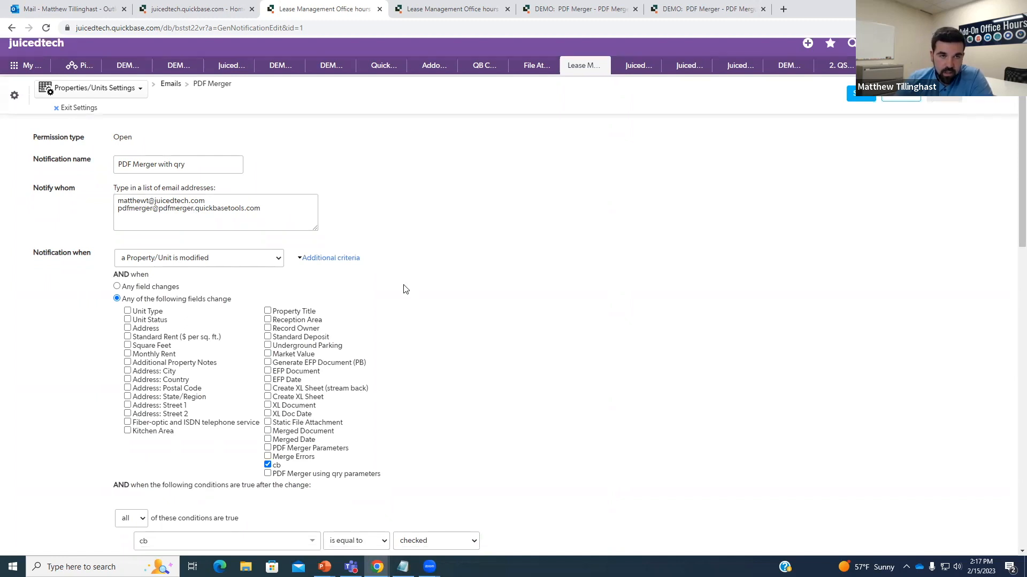
mouse_move(91, 155)
mouse_down()
mouse_move(58, 156)
mouse_move(74, 156)
mouse_up()
click(84, 174)
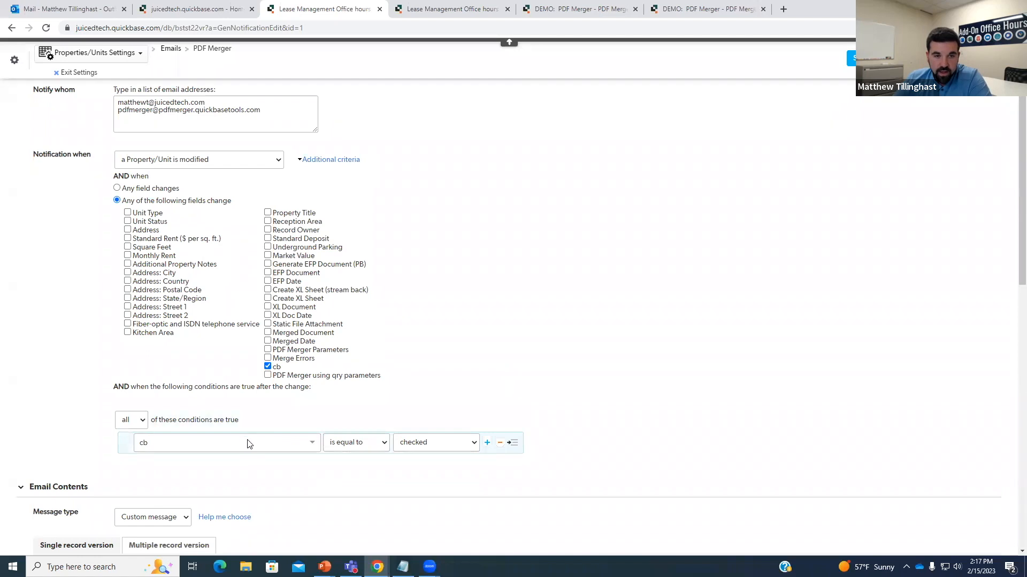
scroll(247, 442, down, 2)
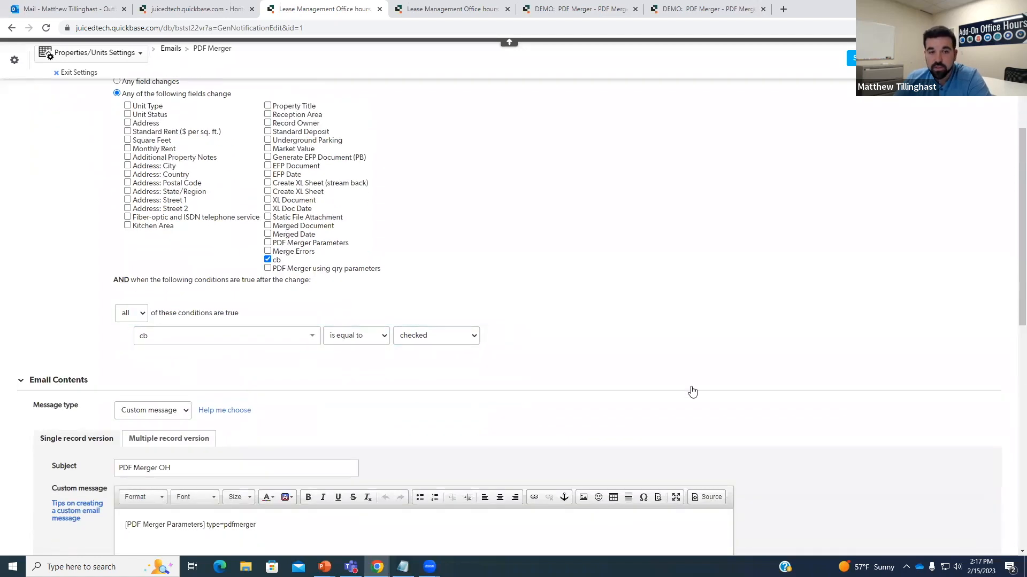
scroll(689, 389, down, 3)
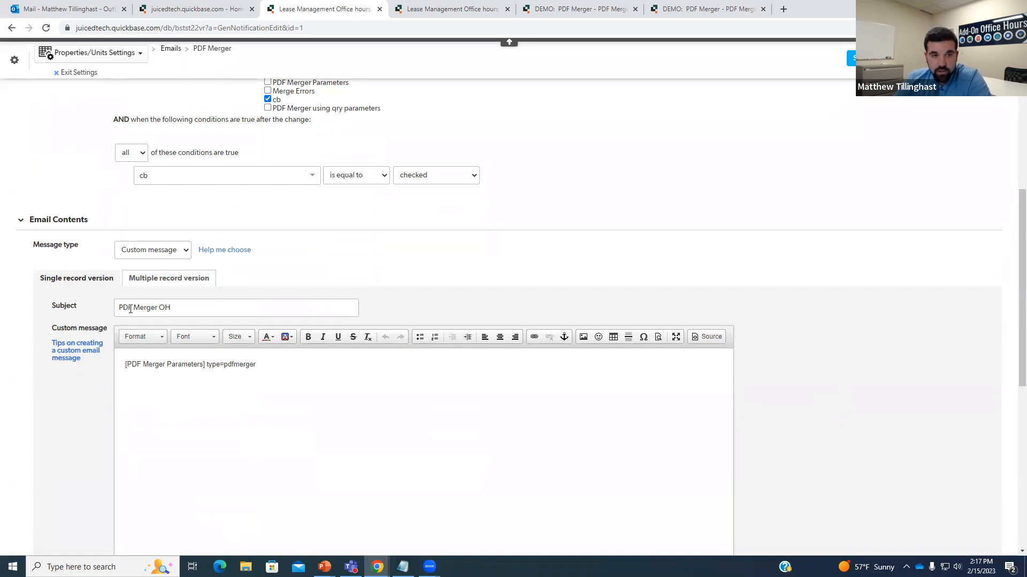
Step: Replace the [PDF Merger Parameters] marker with the PDF Merger using qry parameters field
drag(120, 307, 187, 307)
click(187, 306)
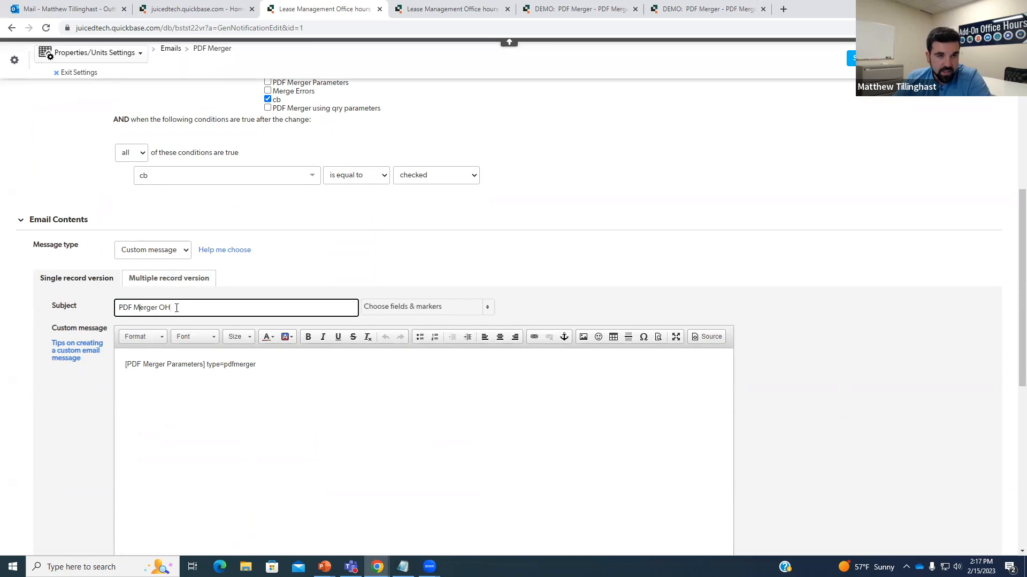
scroll(148, 313, down, 1)
drag(125, 311, 206, 311)
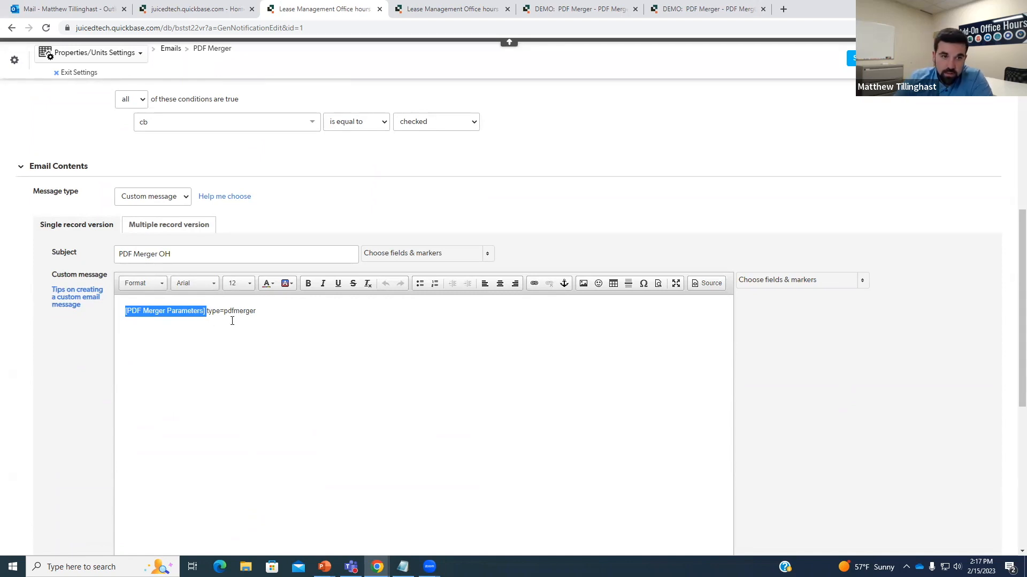
key(BackSpace)
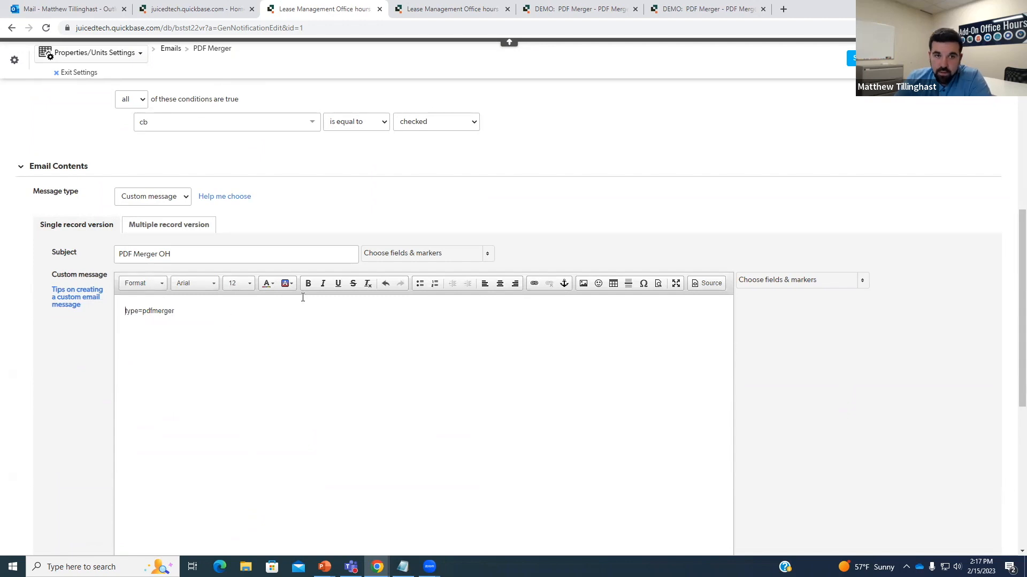
click(850, 281)
text(pdf)
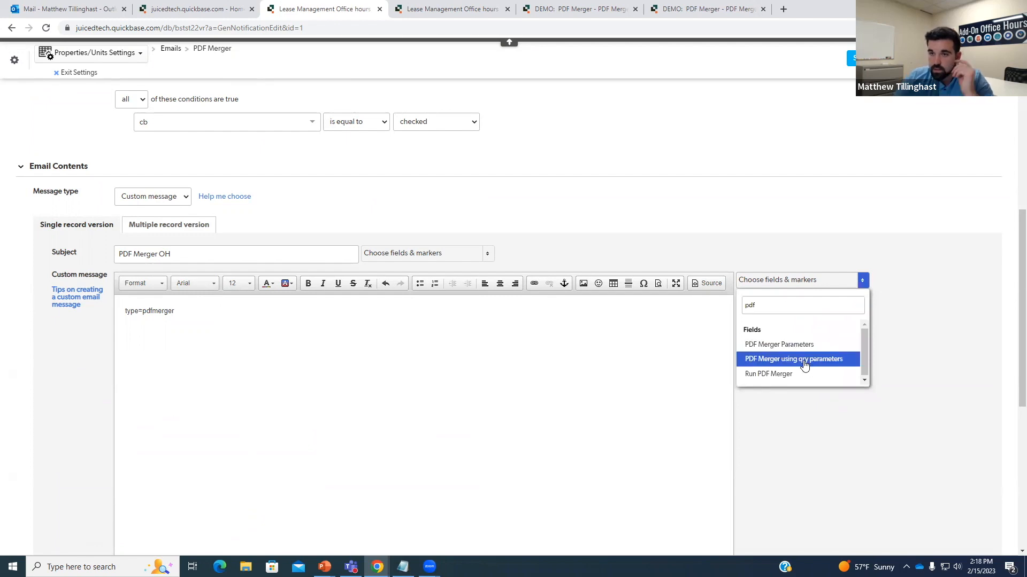
click(799, 362)
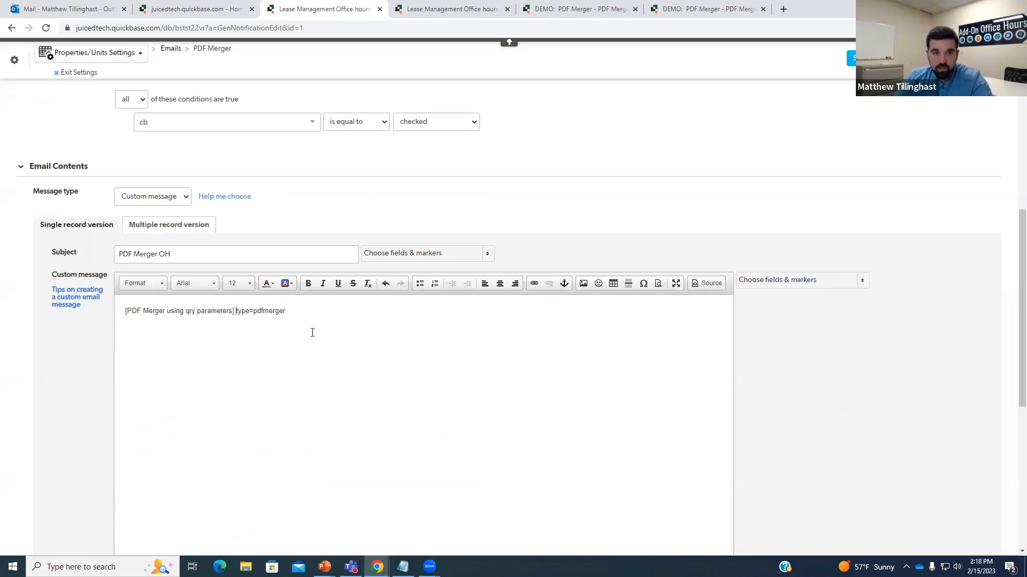
Step: Verify type=pdfmerger follows the inserted marker and save the notification
drag(238, 318, 287, 315)
click(285, 316)
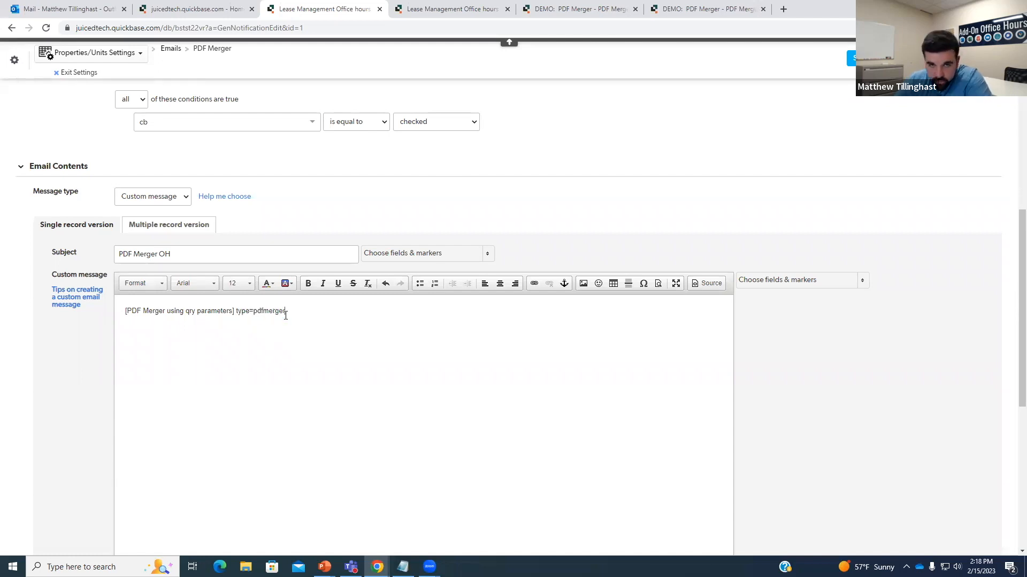
click(233, 311)
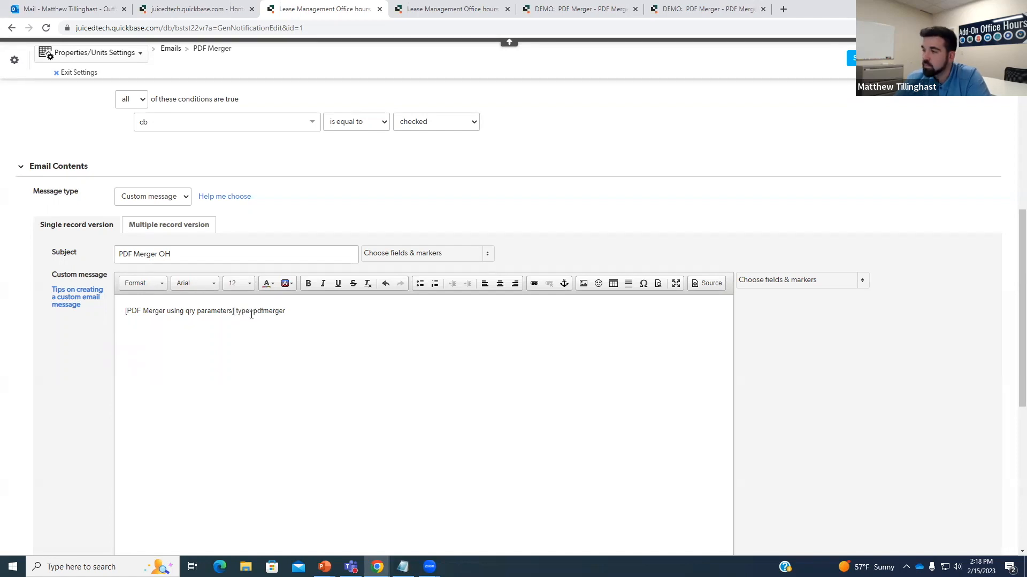
drag(237, 308, 284, 311)
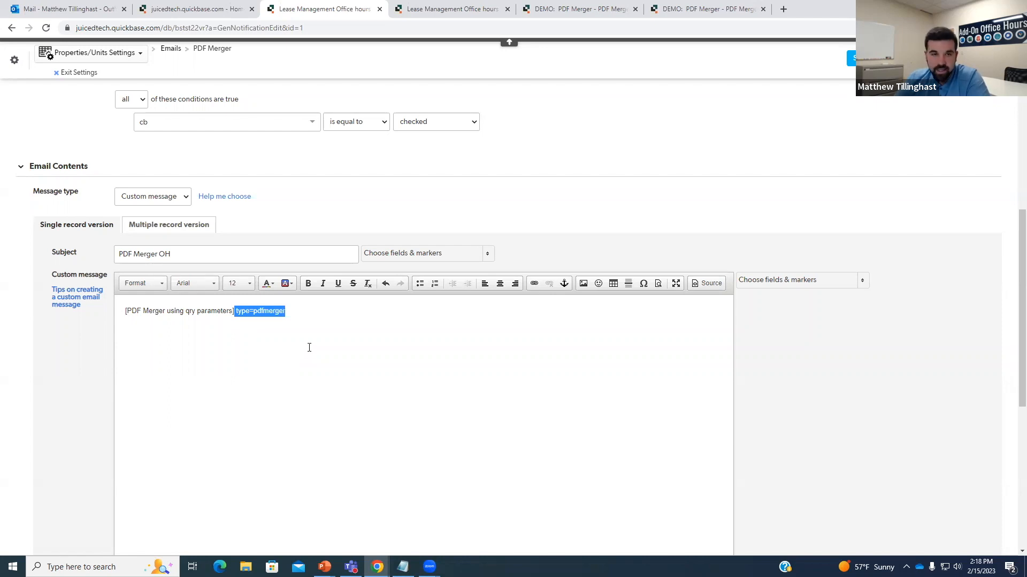
click(292, 311)
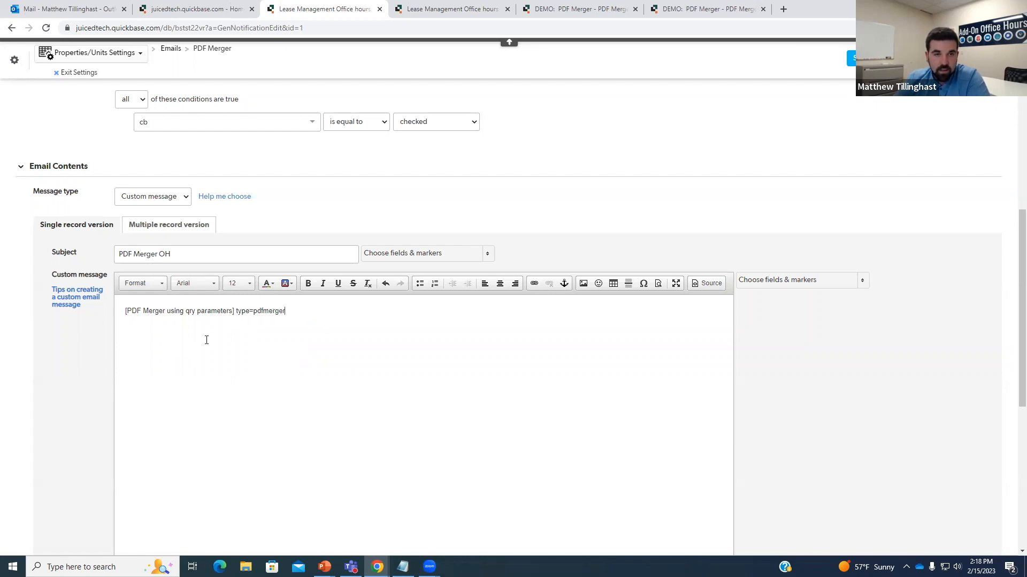
drag(233, 313, 277, 314)
click(287, 315)
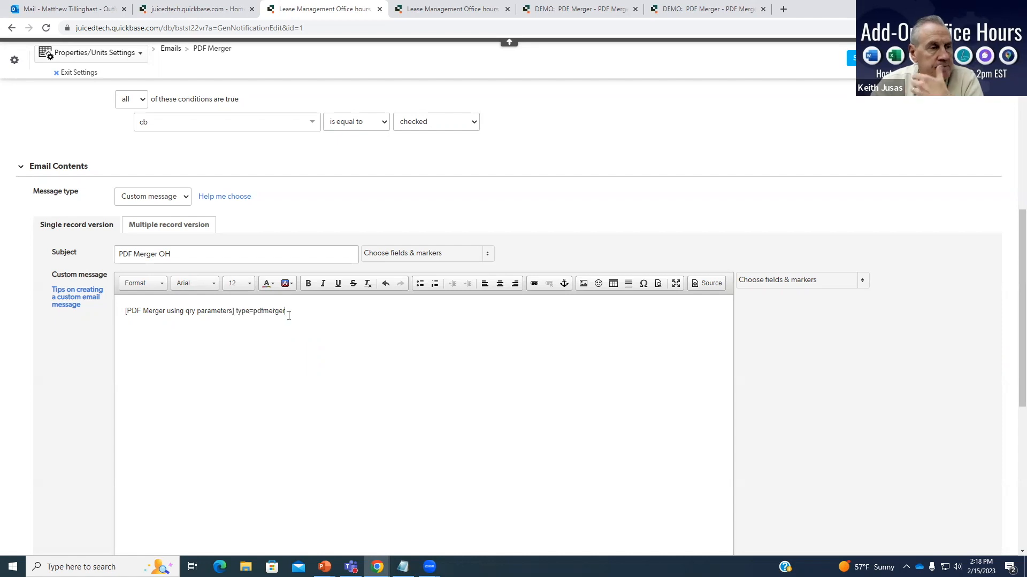
drag(289, 315, 235, 314)
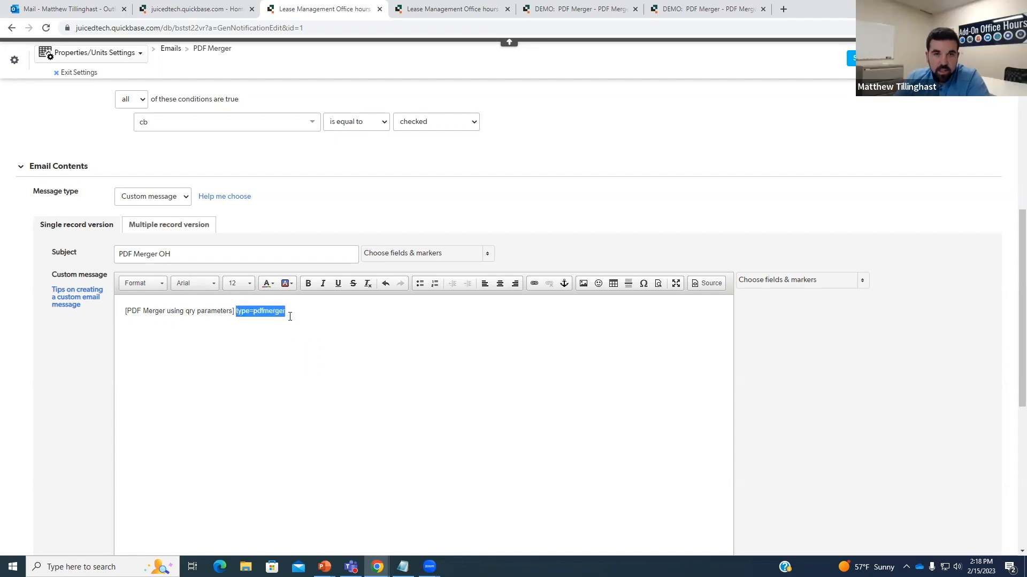
click(290, 316)
click(851, 58)
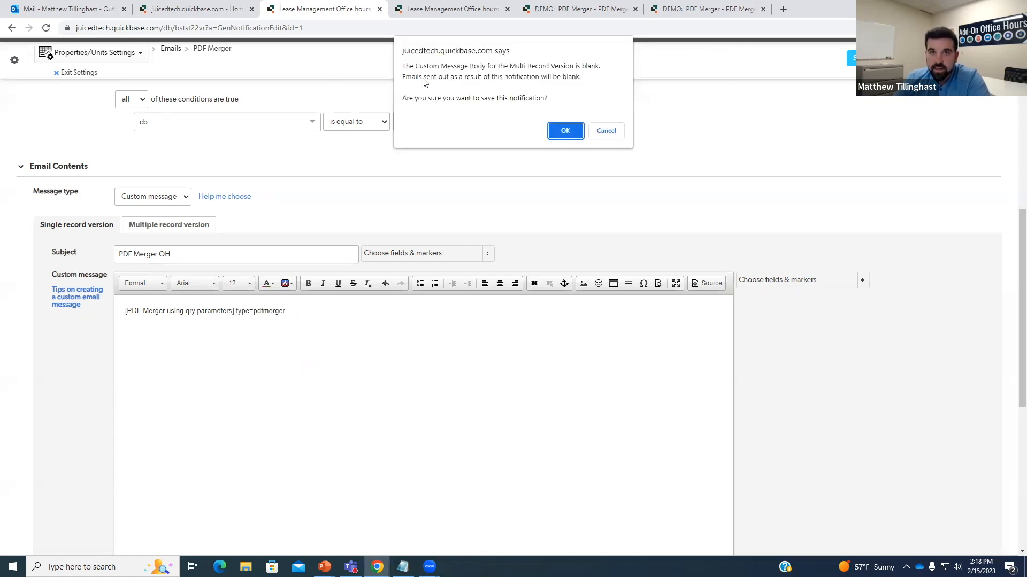
Step: Confirm saving despite the blank multi-record body and return to Property/Unit #5
click(560, 132)
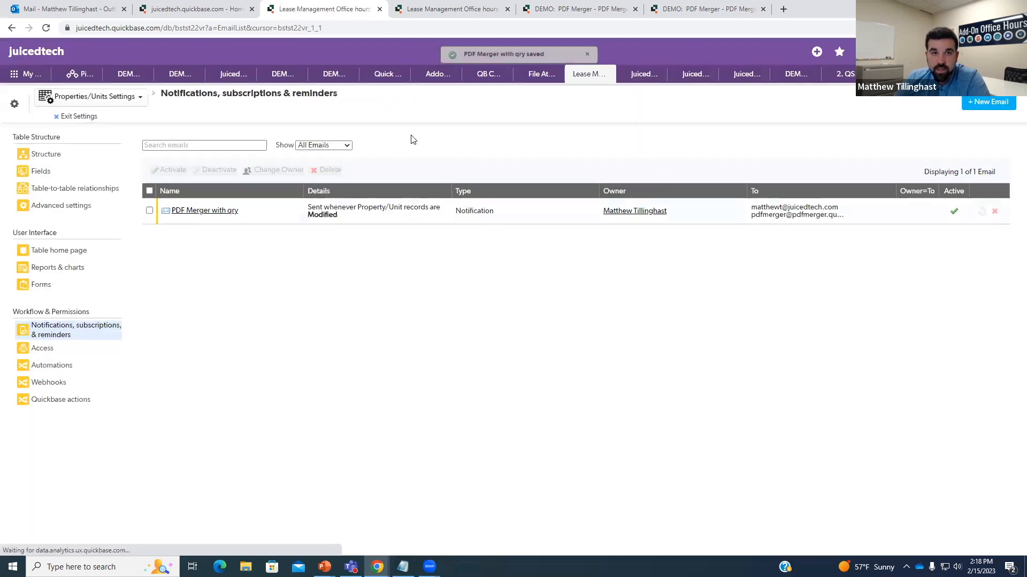
click(64, 116)
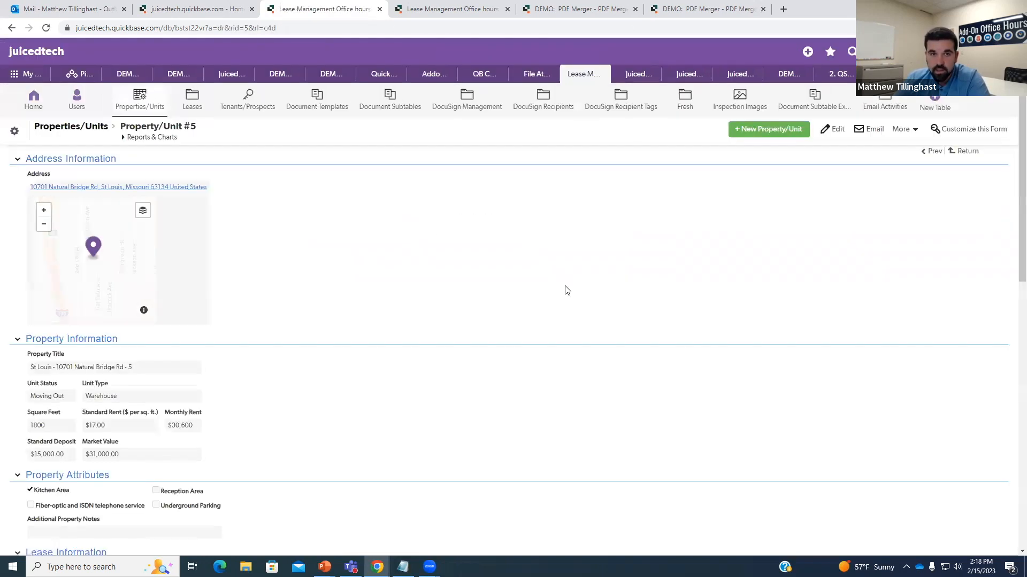
scroll(530, 307, down, 15)
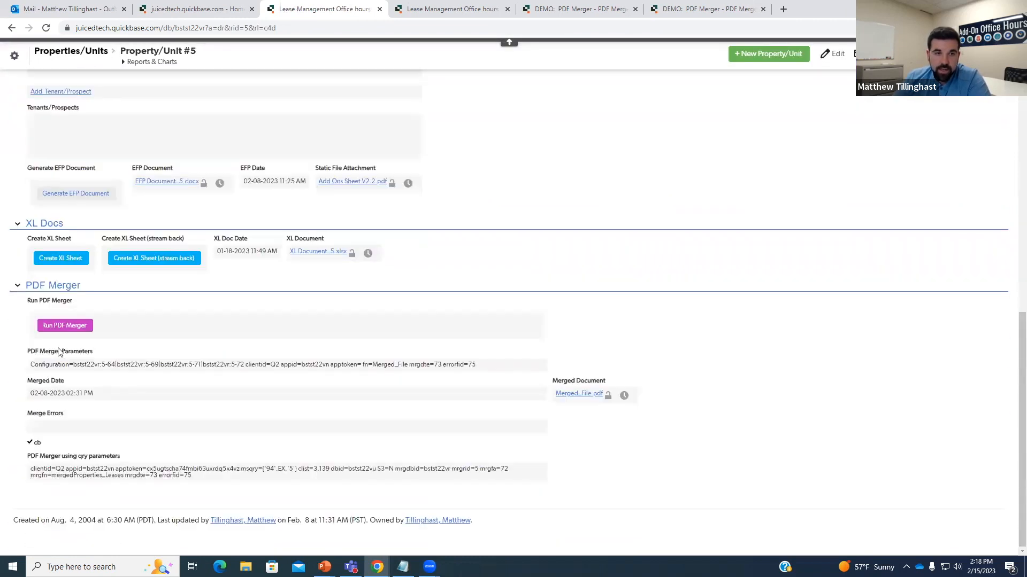
scroll(72, 436, down, 2)
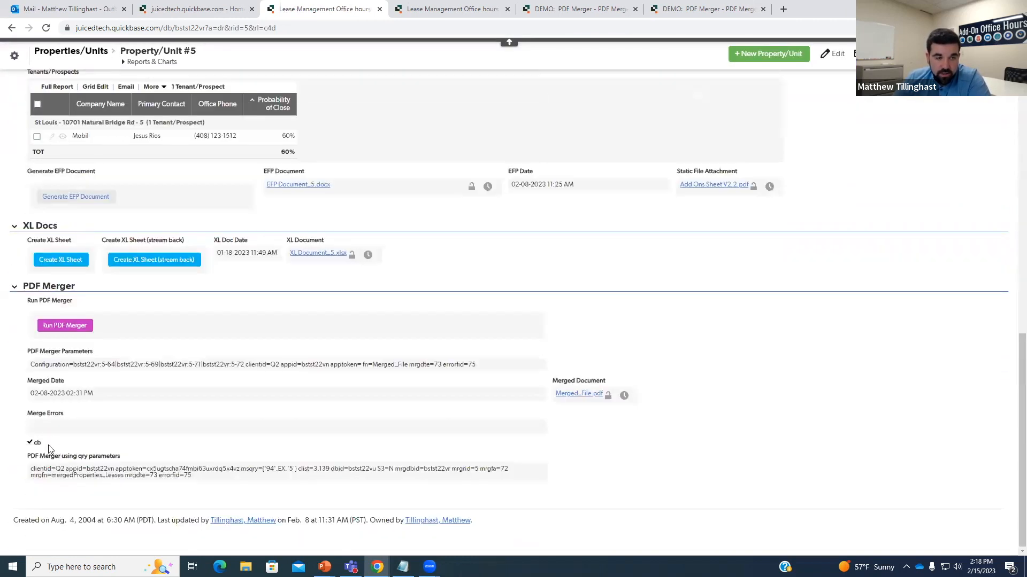
Step: Run the PDF Merger until cb is checked, review the qry-parameters string, and open Run PDF Merger's field menu
click(65, 326)
scroll(131, 476, down, 15)
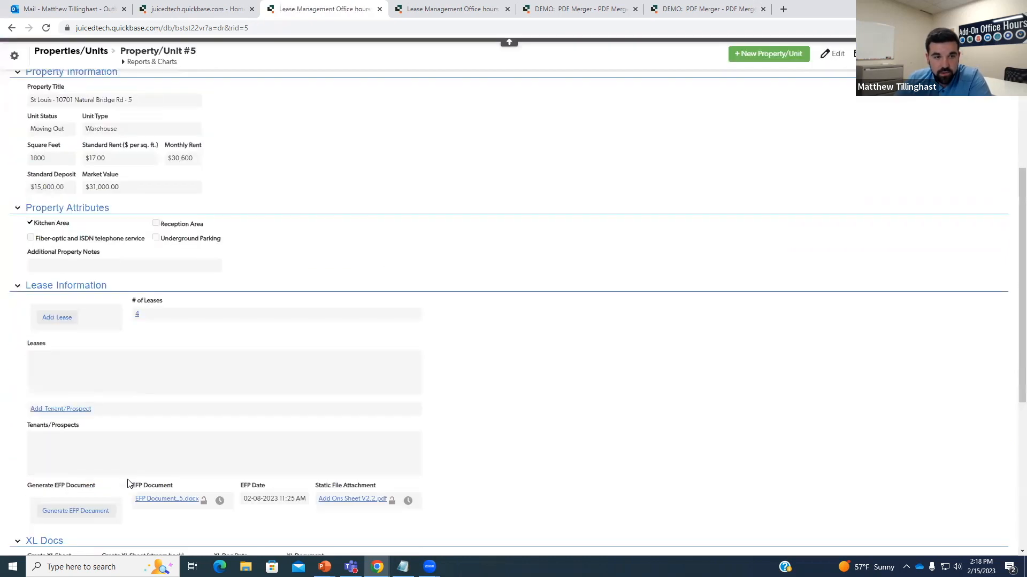
scroll(139, 484, down, 5)
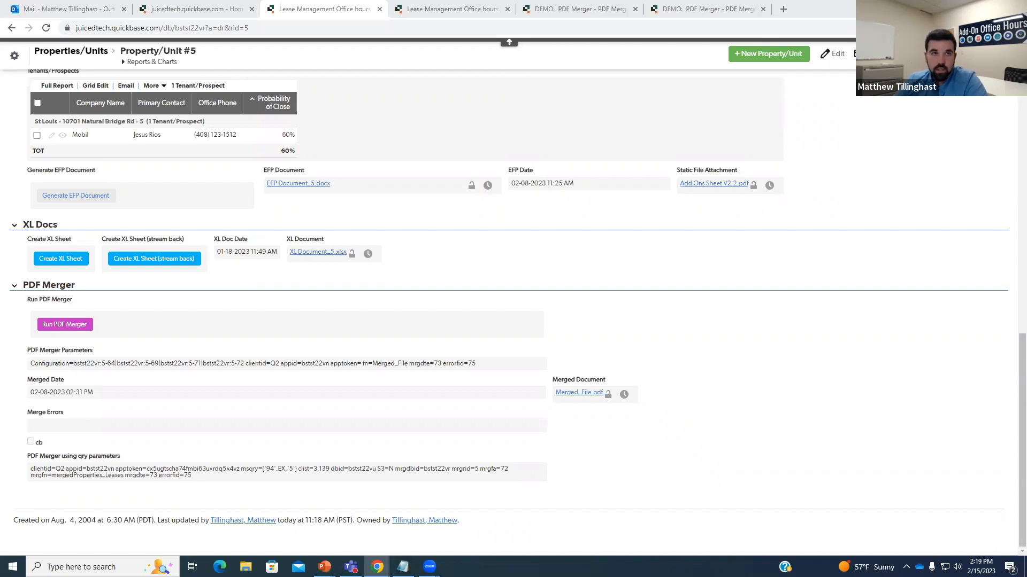
click(46, 28)
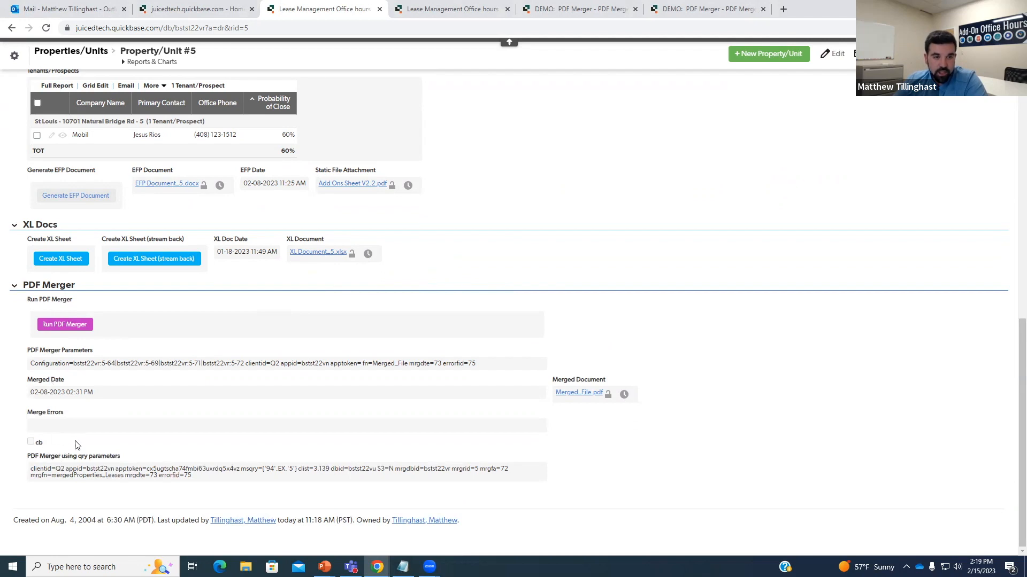
click(77, 331)
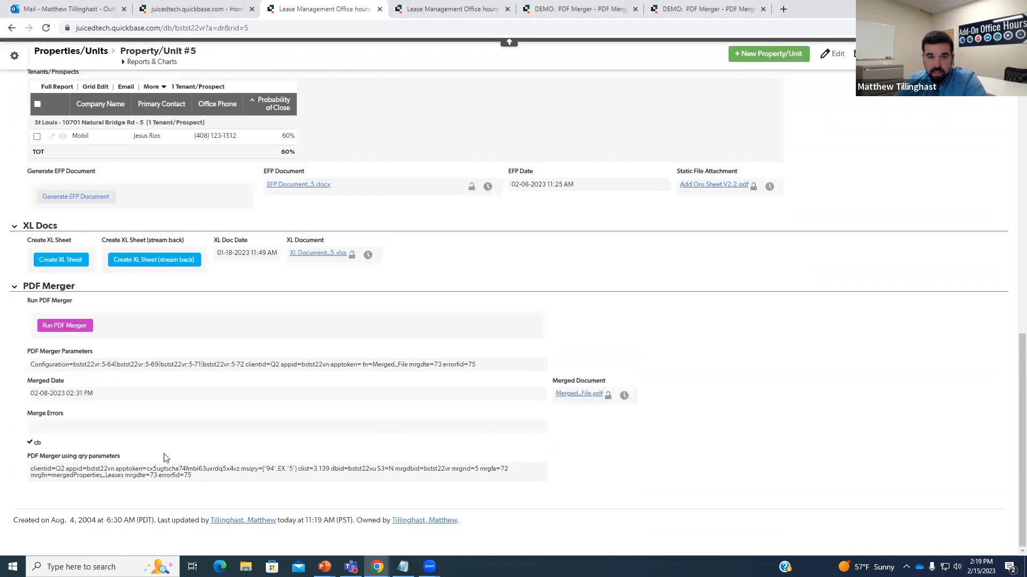
drag(198, 477, 33, 473)
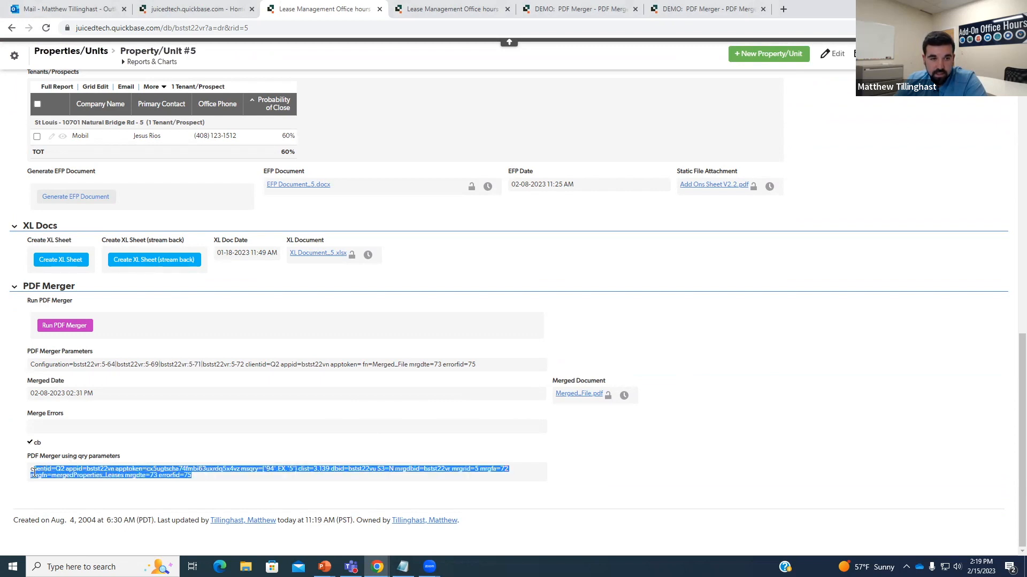
click(175, 474)
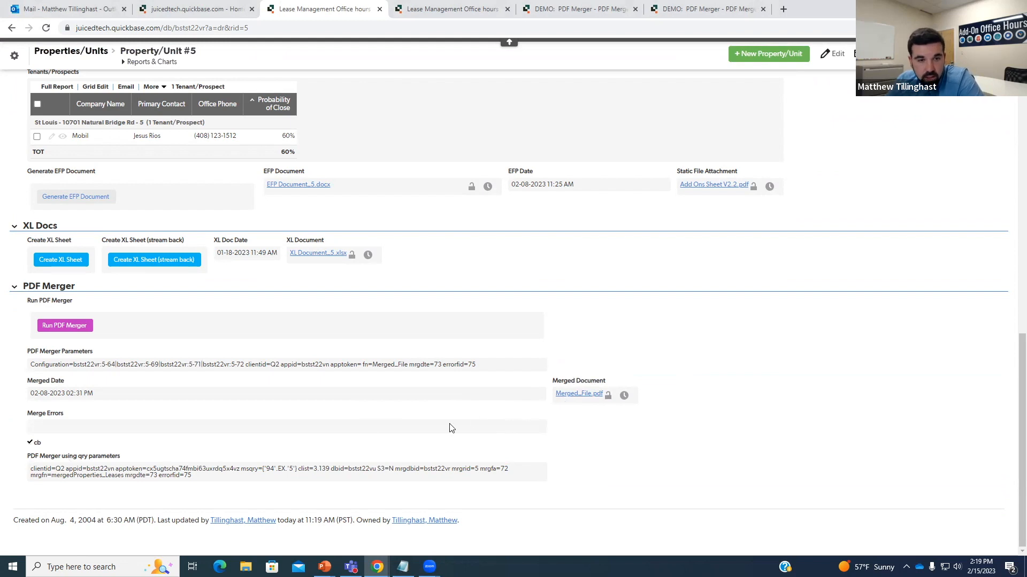
right_click(141, 329)
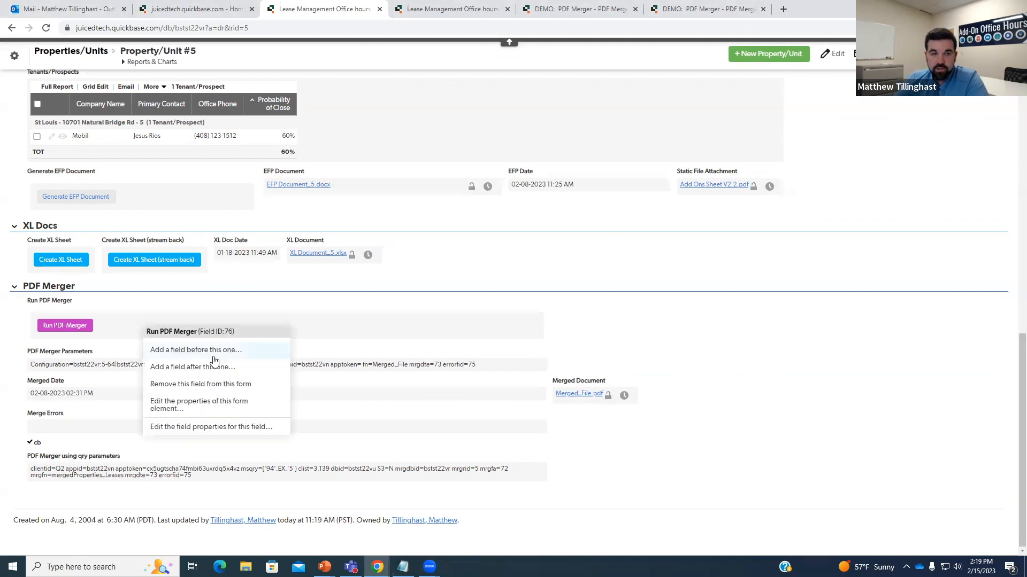
click(198, 431)
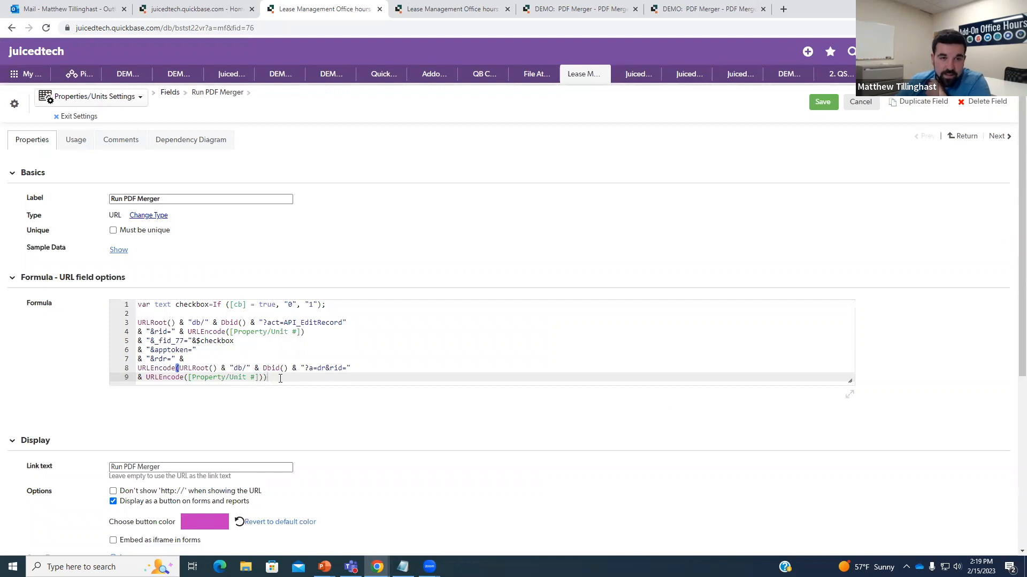
click(207, 332)
drag(141, 304, 243, 304)
click(244, 304)
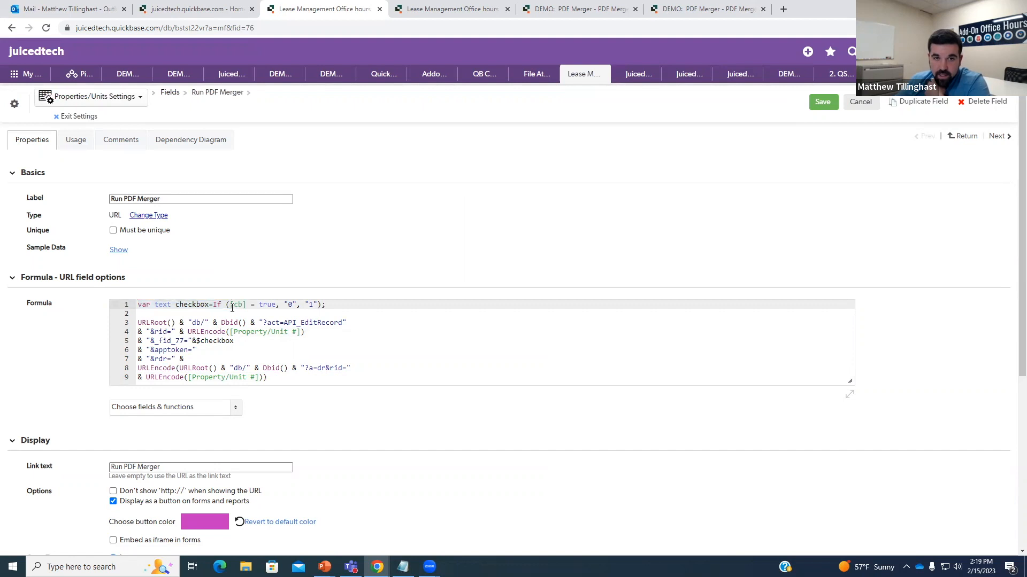
click(273, 304)
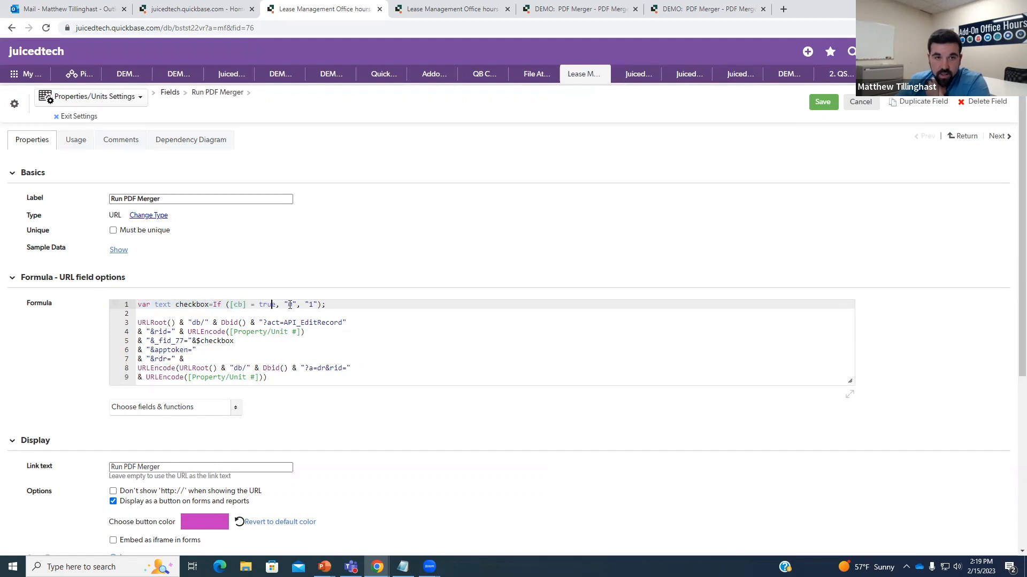
drag(210, 305, 220, 308)
click(215, 316)
drag(176, 341, 227, 341)
click(254, 303)
drag(222, 303, 320, 305)
click(312, 314)
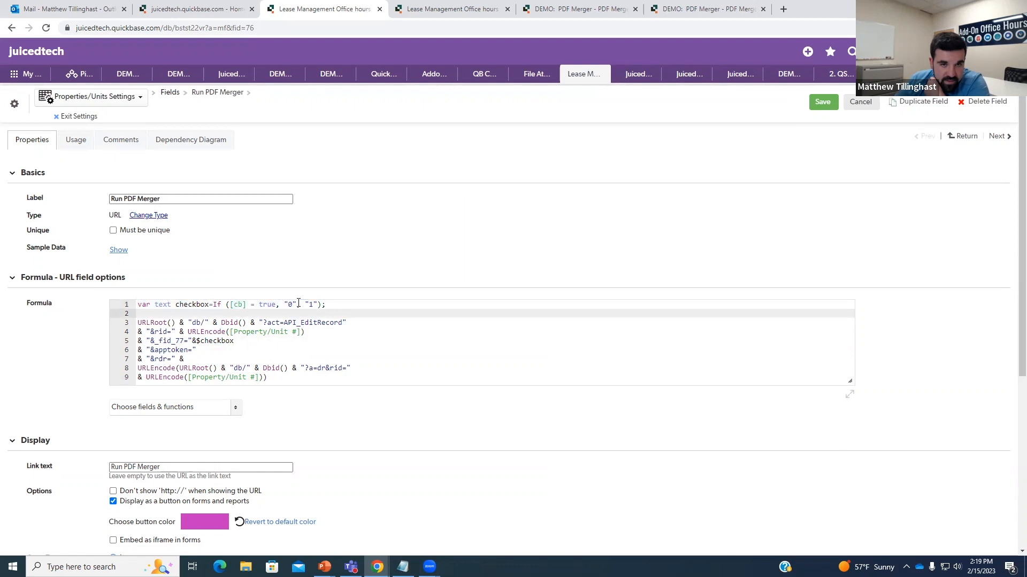
click(281, 322)
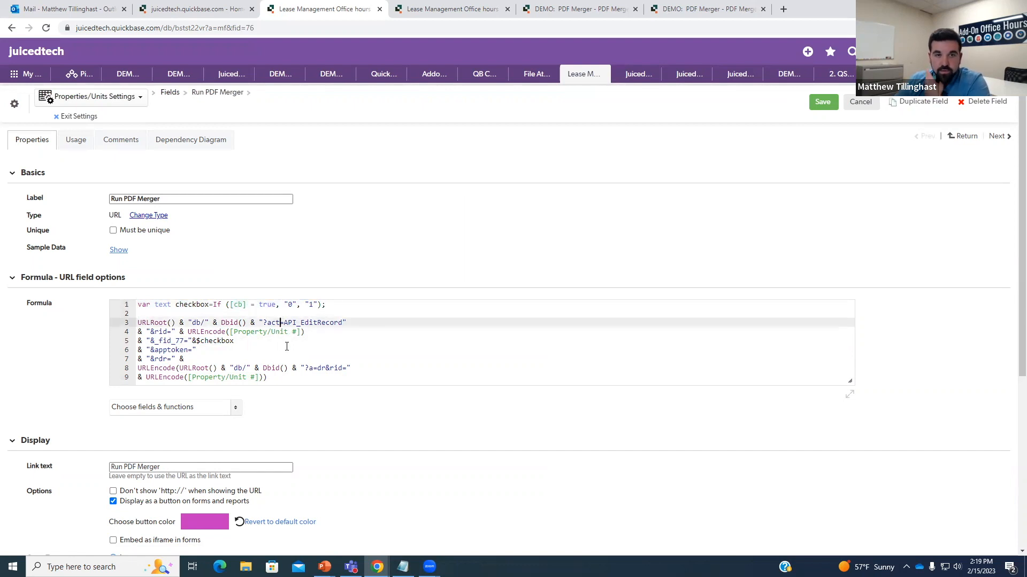
click(388, 221)
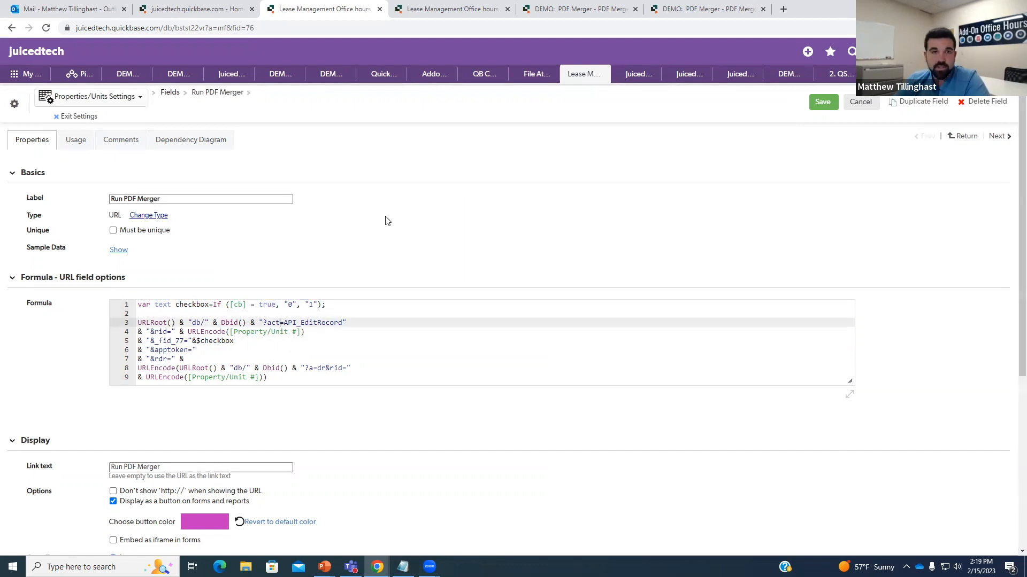
click(78, 116)
Step: Open the first Ford Motor Company lease (#4) and inspect its Inspection Report Document field options
scroll(575, 325, down, 4)
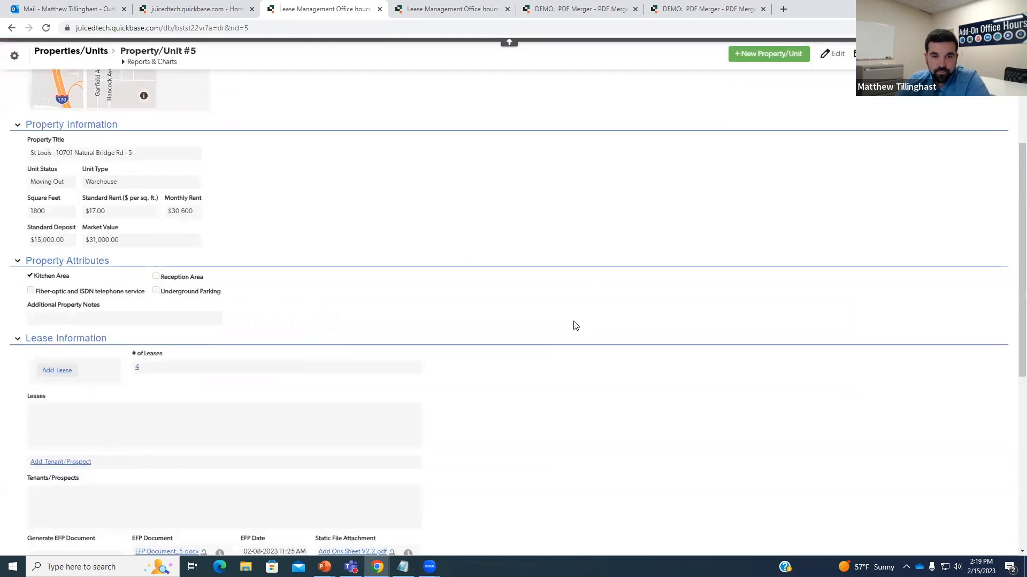
scroll(575, 325, down, 8)
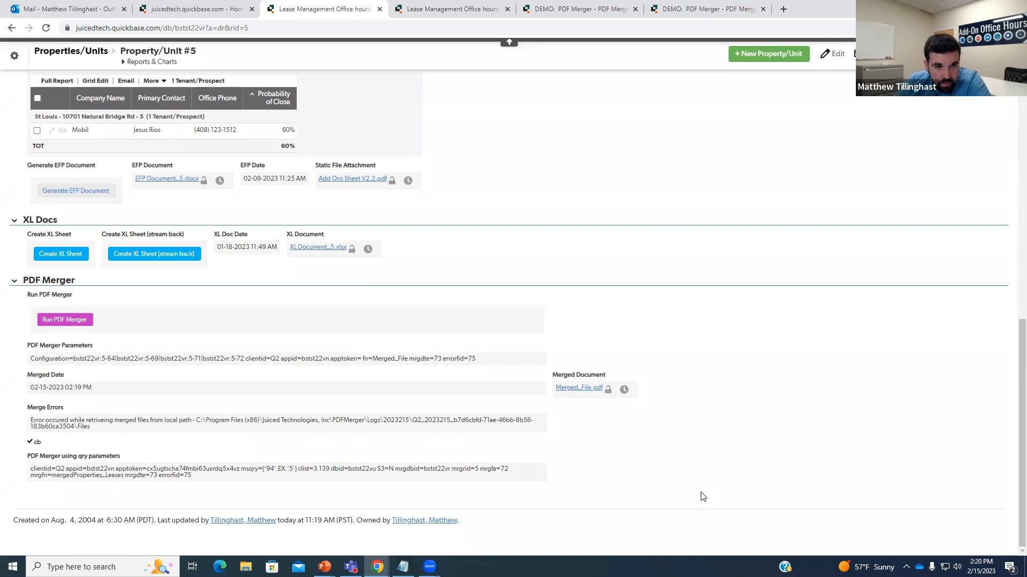
scroll(474, 412, up, 12)
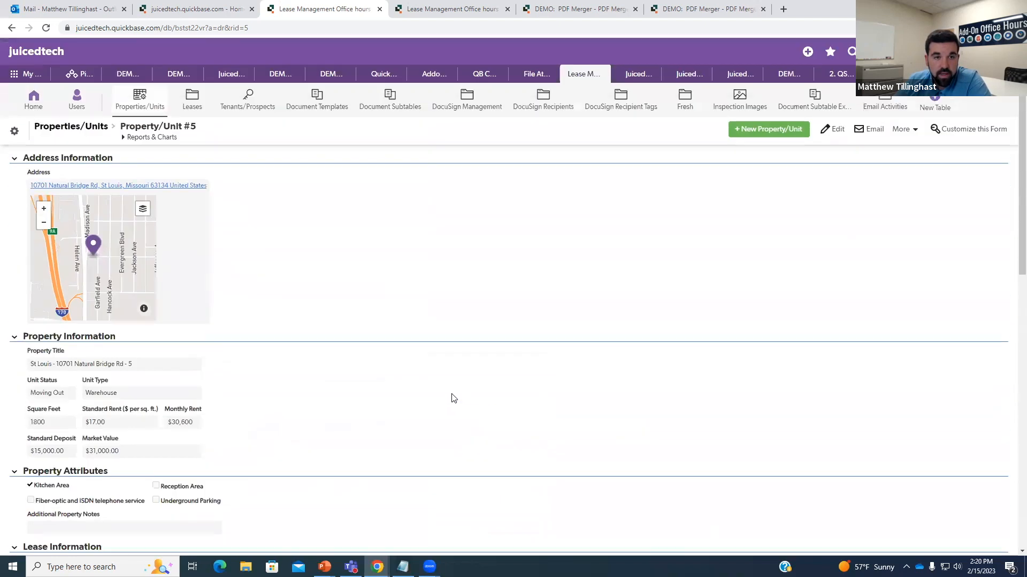
scroll(455, 395, down, 5)
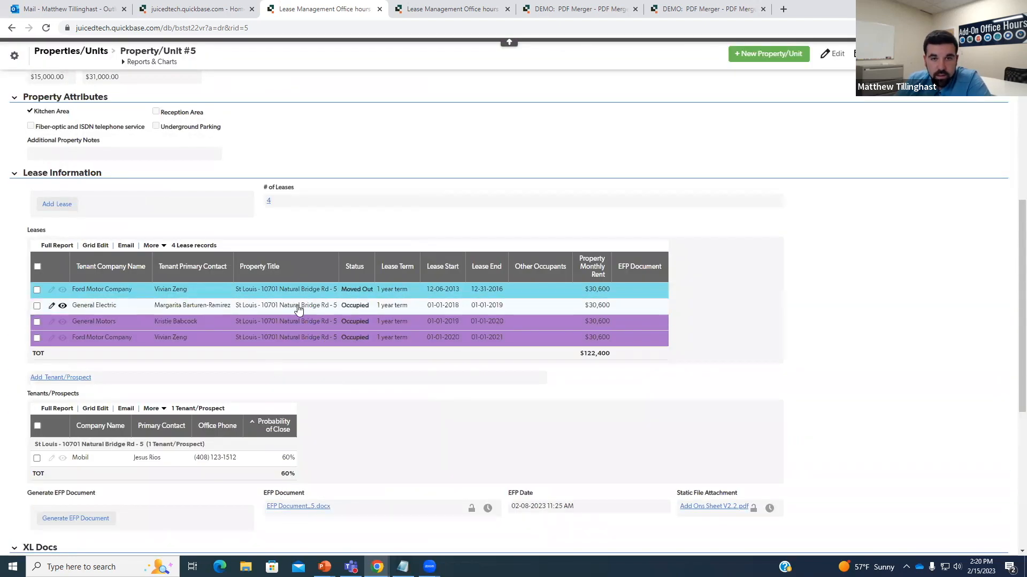
click(346, 291)
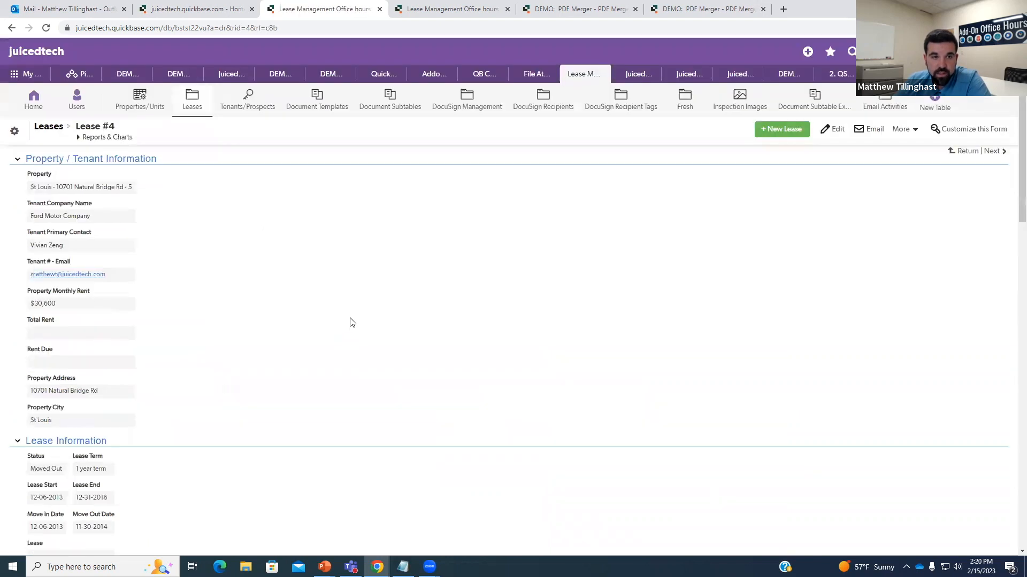
scroll(351, 321, down, 5)
scroll(447, 333, down, 1)
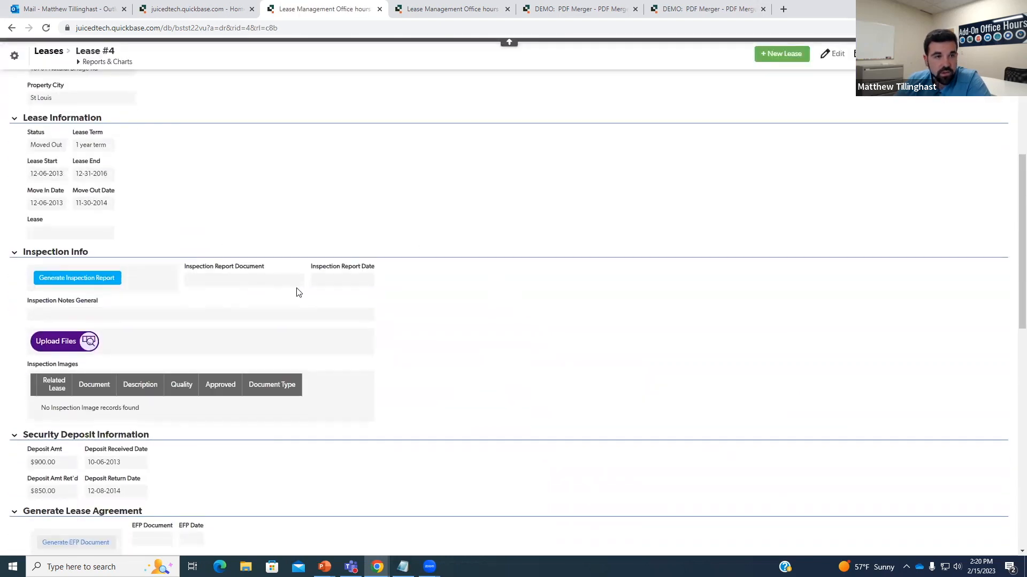
right_click(208, 283)
click(329, 242)
right_click(270, 268)
click(411, 226)
Step: Generate the inspection report PDF for Lease #4
click(100, 278)
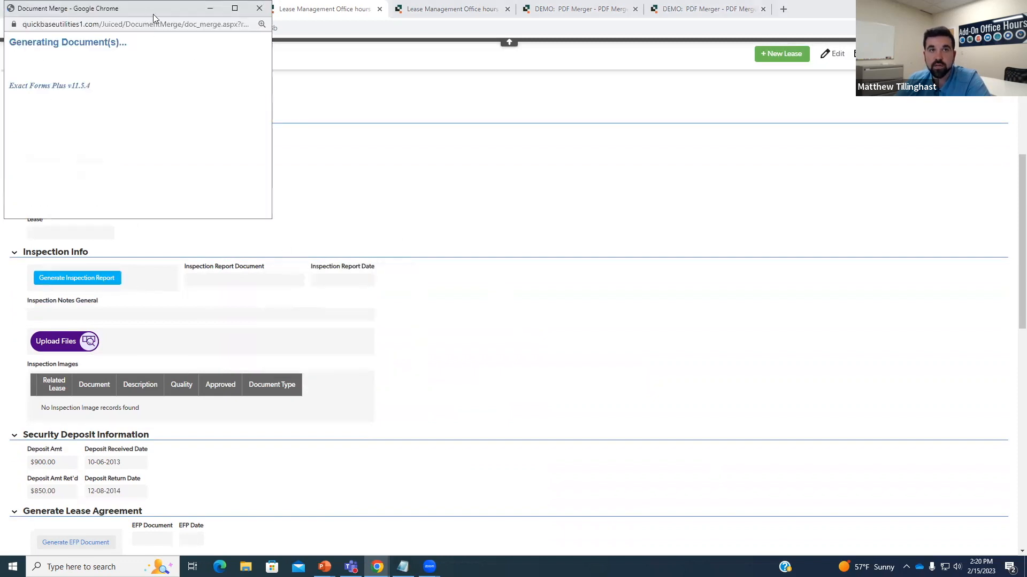
drag(153, 14, 800, 85)
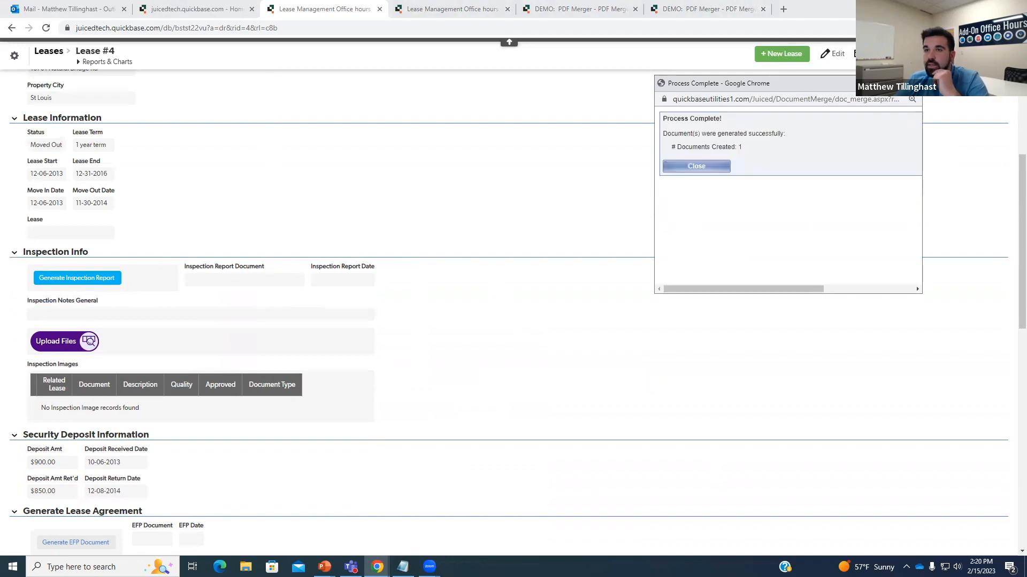
click(697, 166)
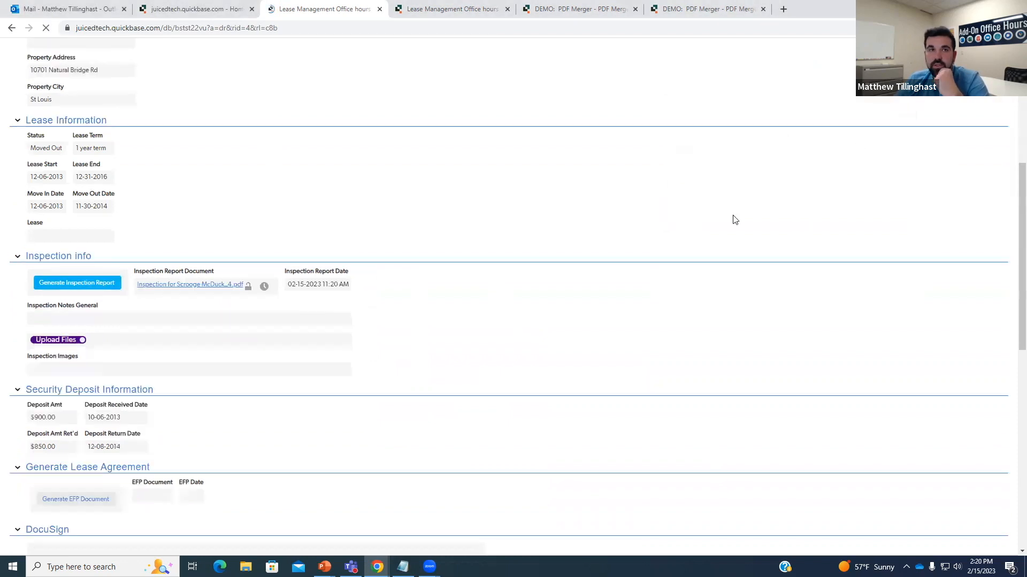
Step: From Property/Unit #5, open the General Electric lease (#7) and generate its inspection report
click(13, 28)
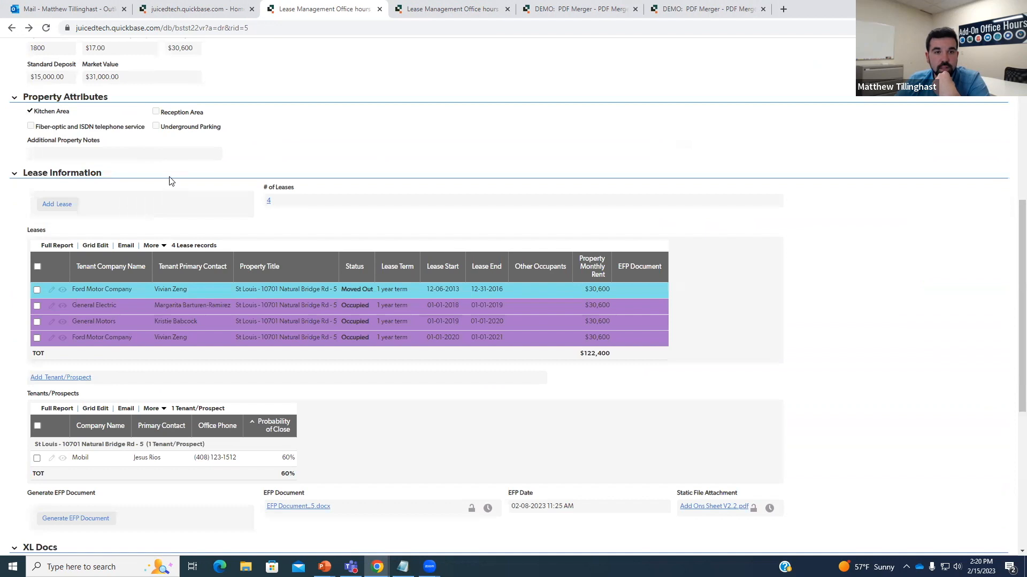
click(134, 305)
scroll(267, 364, down, 2)
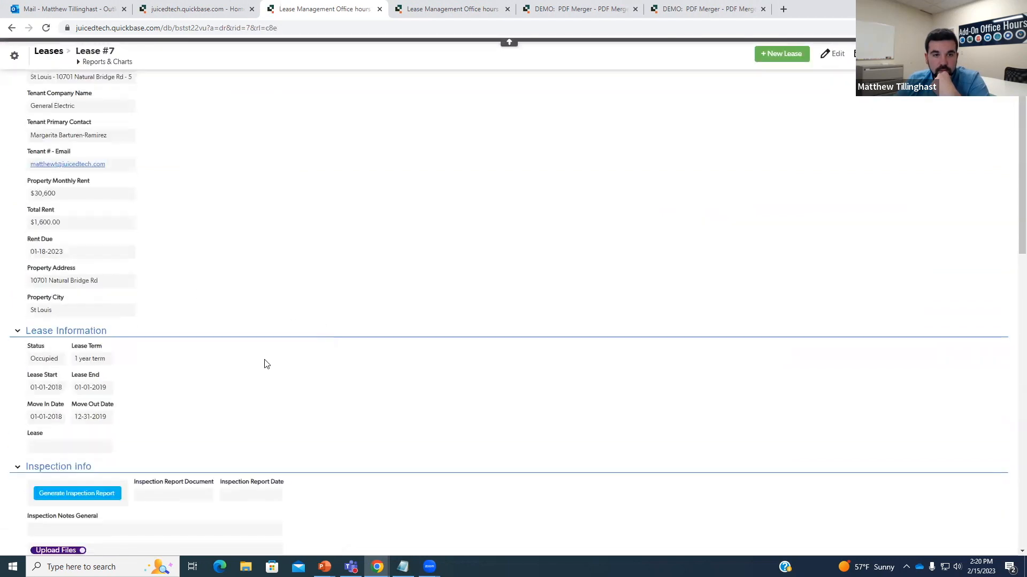
scroll(267, 364, down, 2)
click(105, 389)
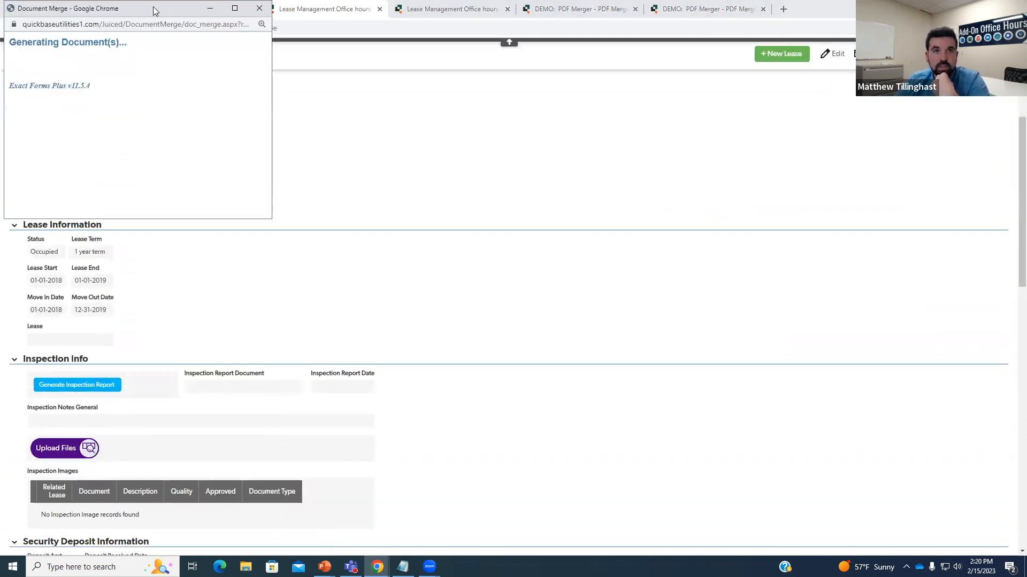
drag(160, 11, 643, 91)
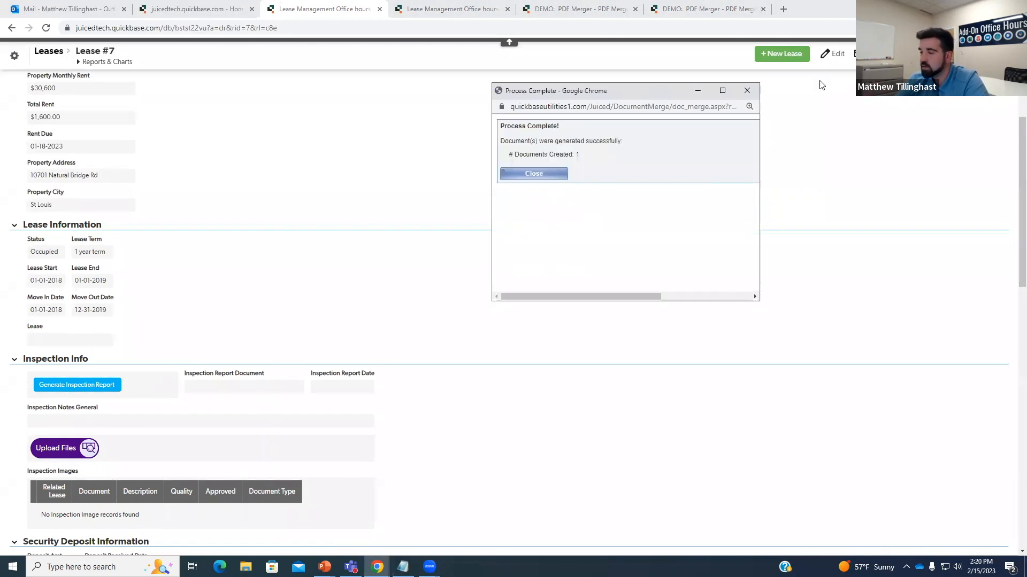
click(526, 175)
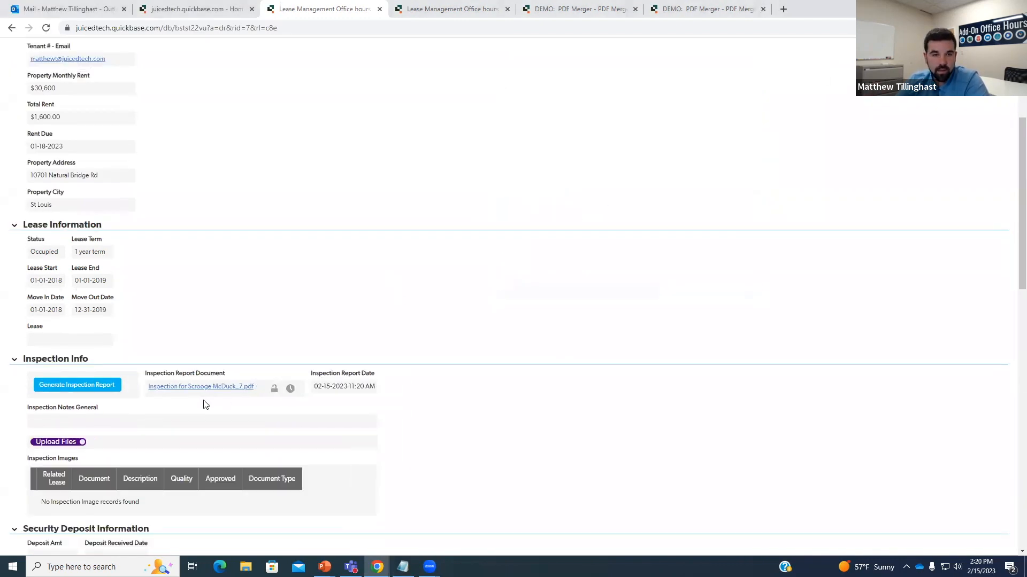
Step: Back on Property/Unit #5, open the General Motors lease (#8) and generate its inspection report
click(11, 28)
scroll(203, 160, up, 3)
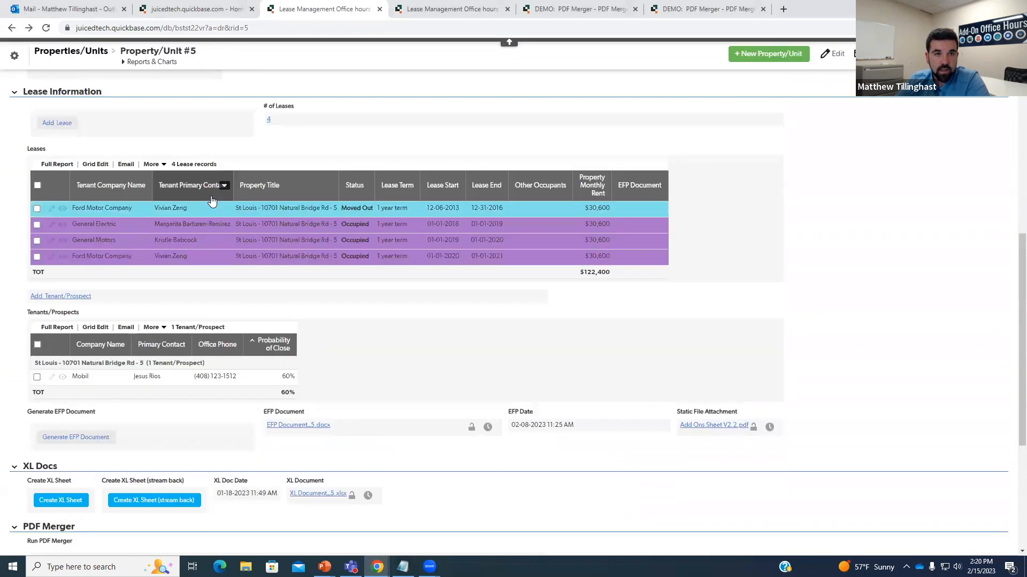
click(208, 241)
scroll(313, 320, down, 4)
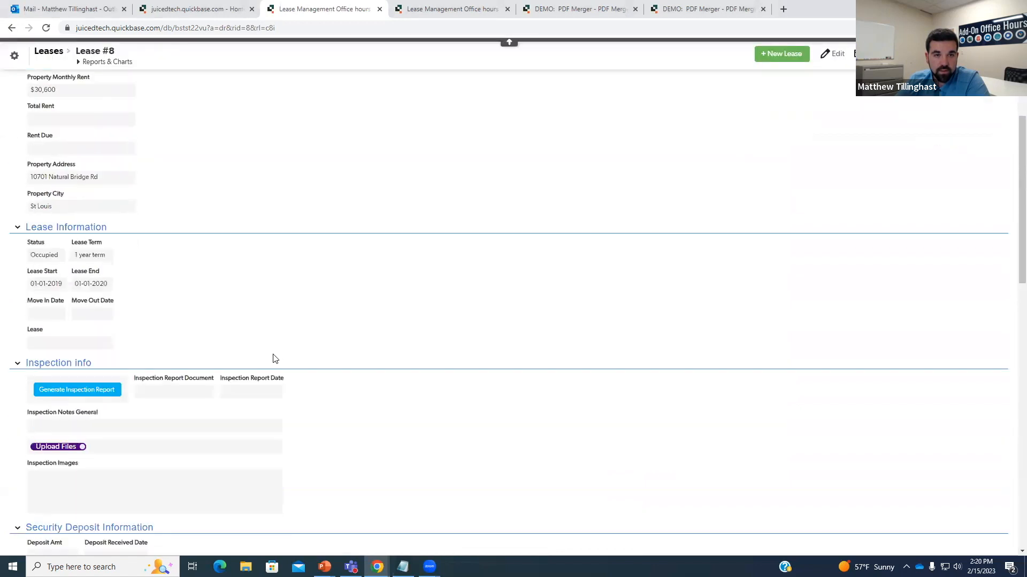
click(115, 384)
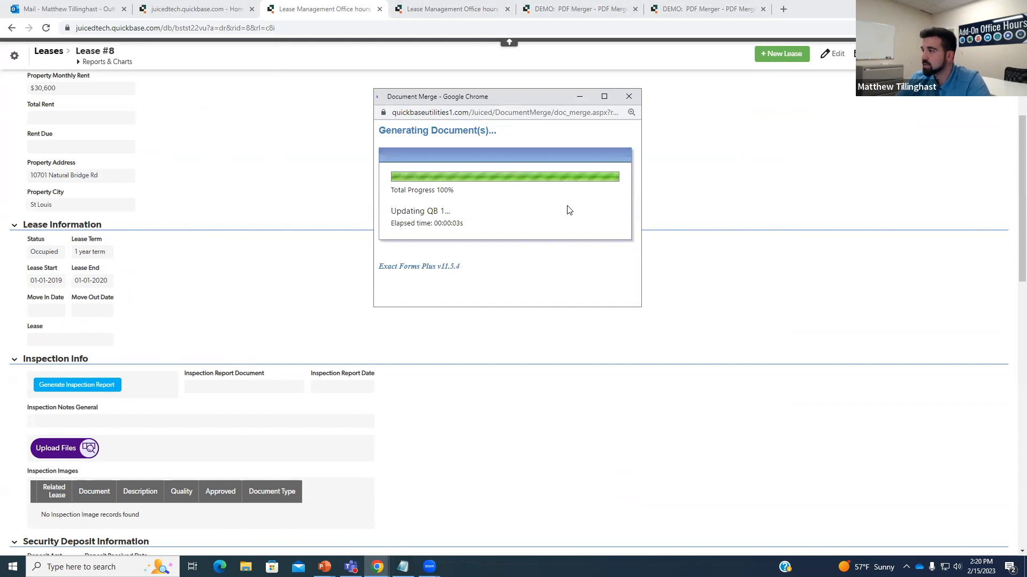
click(629, 101)
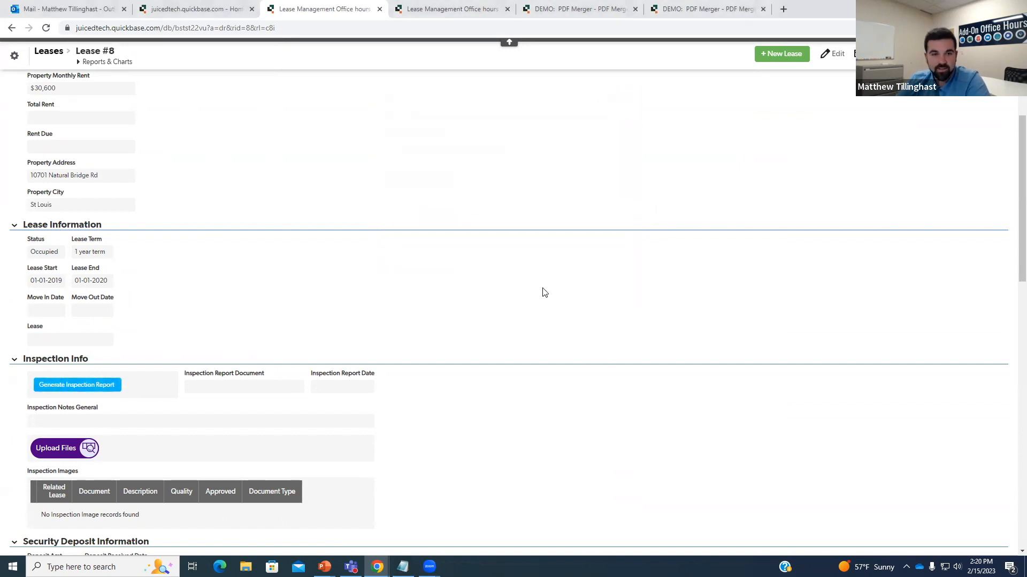
Step: Open the 2020 Ford Motor Company lease (#9) and generate its inspection report
click(12, 28)
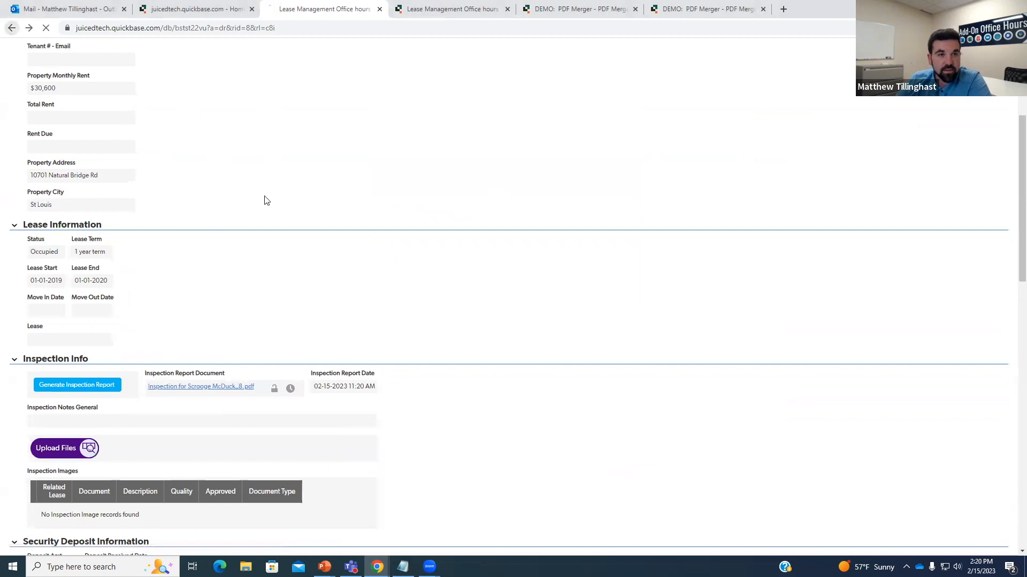
click(115, 127)
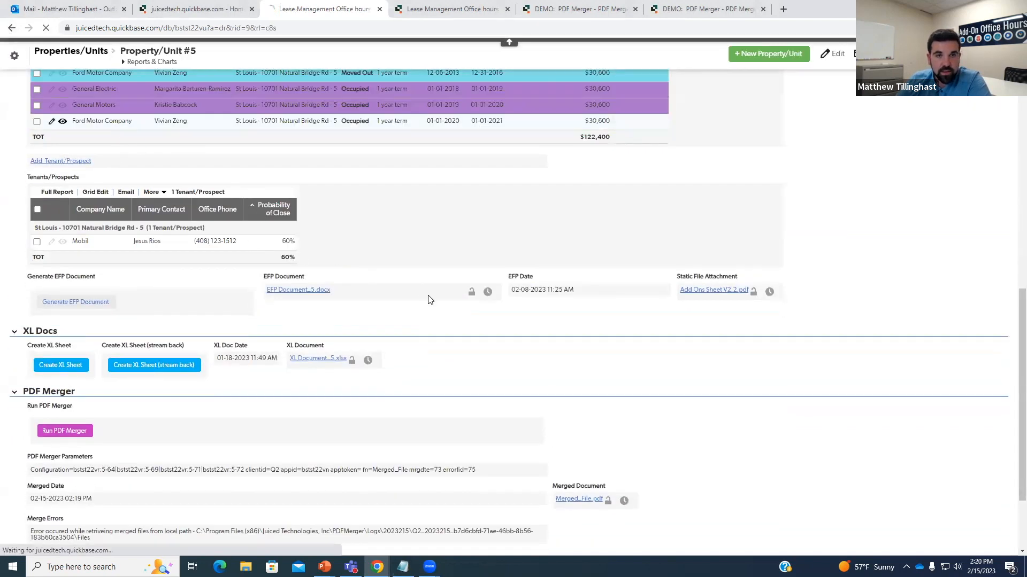
scroll(92, 401, down, 2)
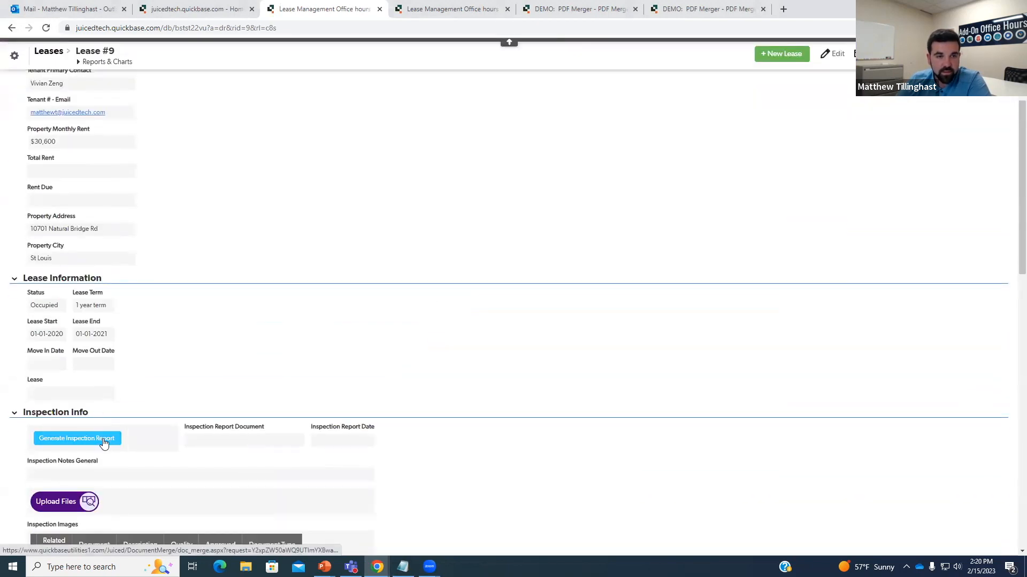
scroll(103, 443, down, 2)
click(76, 331)
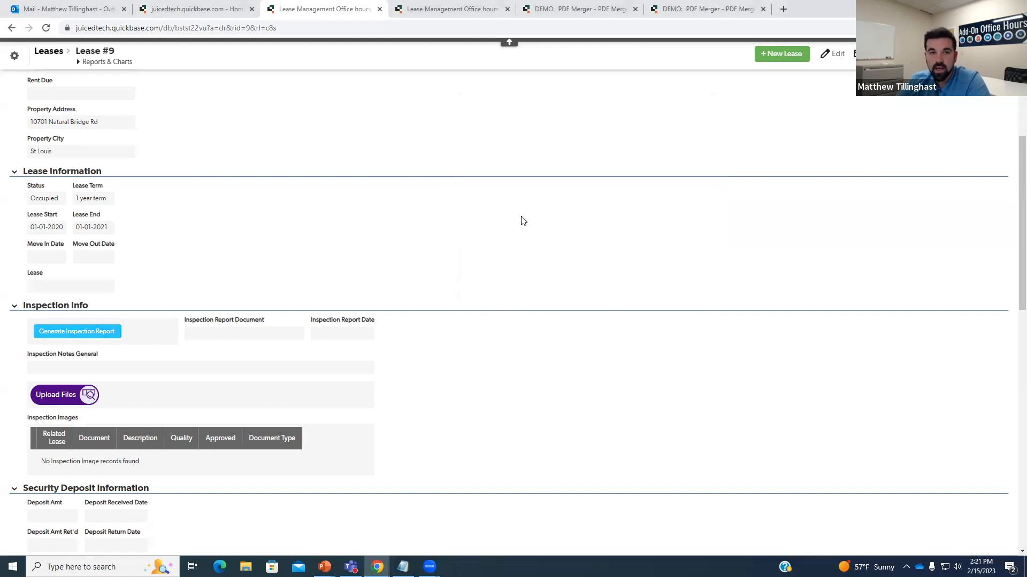
Step: Look up the Inspection Report Document field's ID, 139
right_click(172, 318)
key(Escape)
right_click(220, 327)
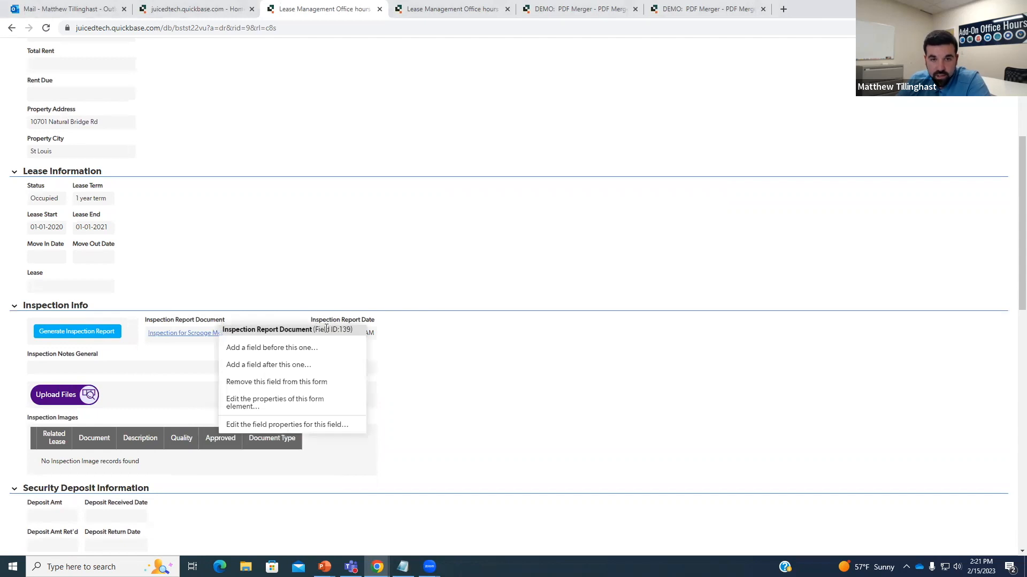
drag(332, 330, 351, 329)
click(301, 246)
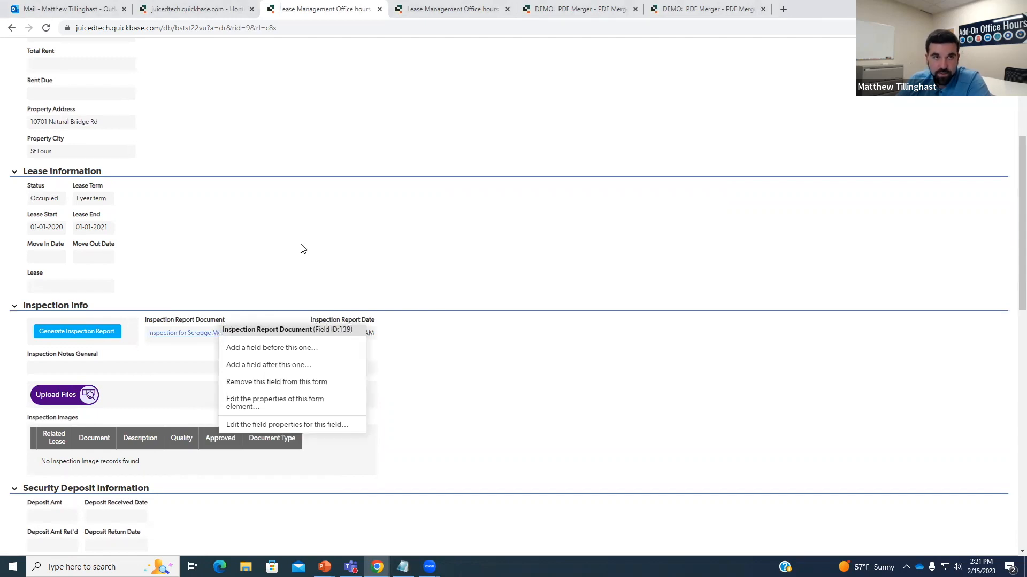
Step: Back on Property/Unit #5, run the PDF merger and check the merger field ID and merge error
click(12, 28)
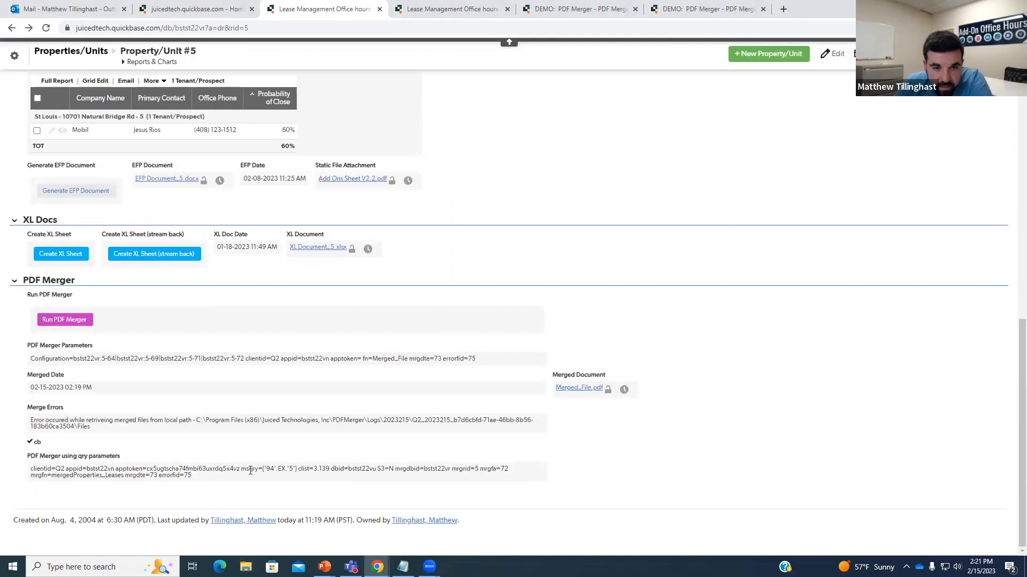
click(335, 471)
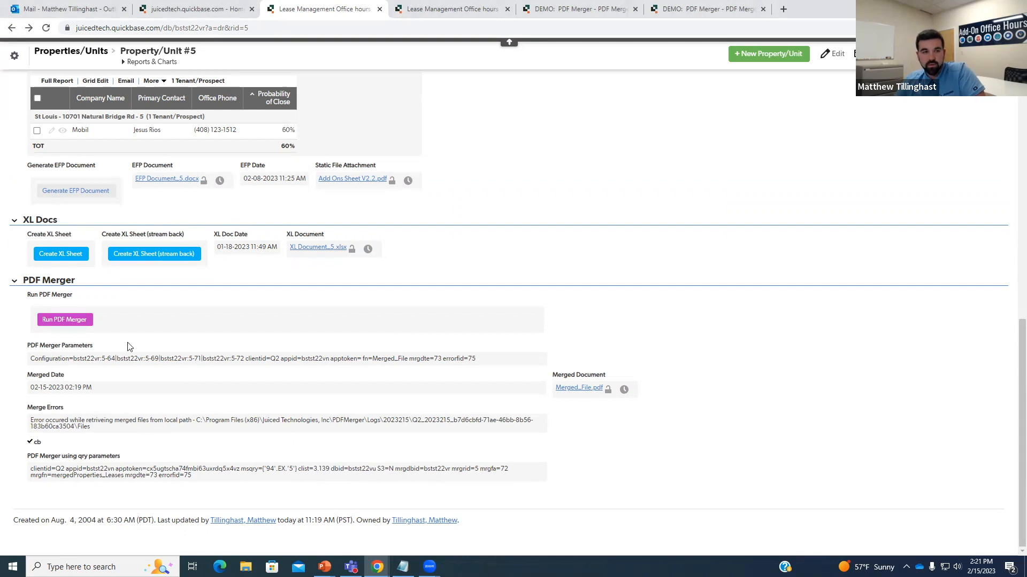
click(70, 321)
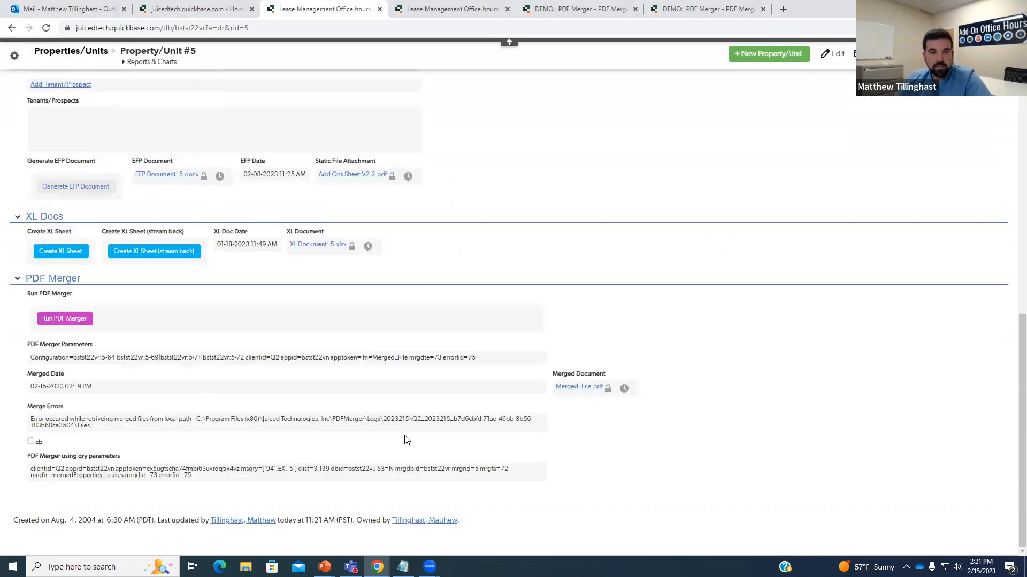
right_click(324, 471)
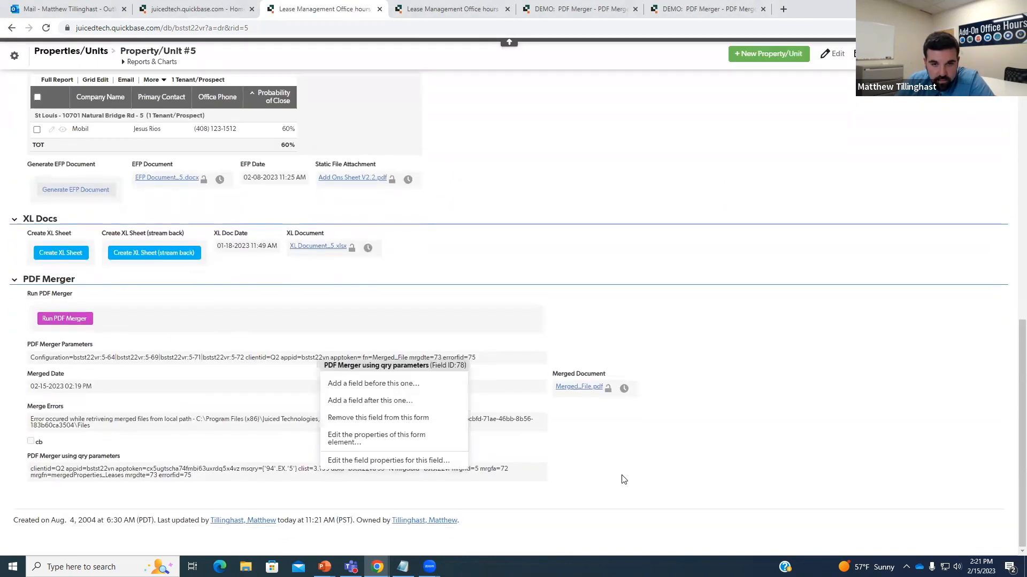
click(624, 480)
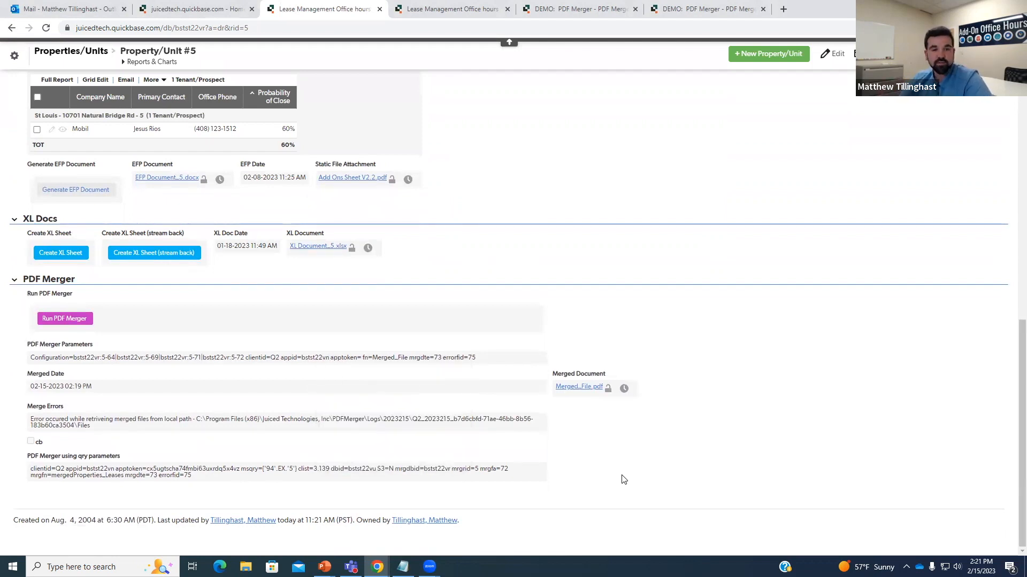
triple_click(97, 426)
click(94, 434)
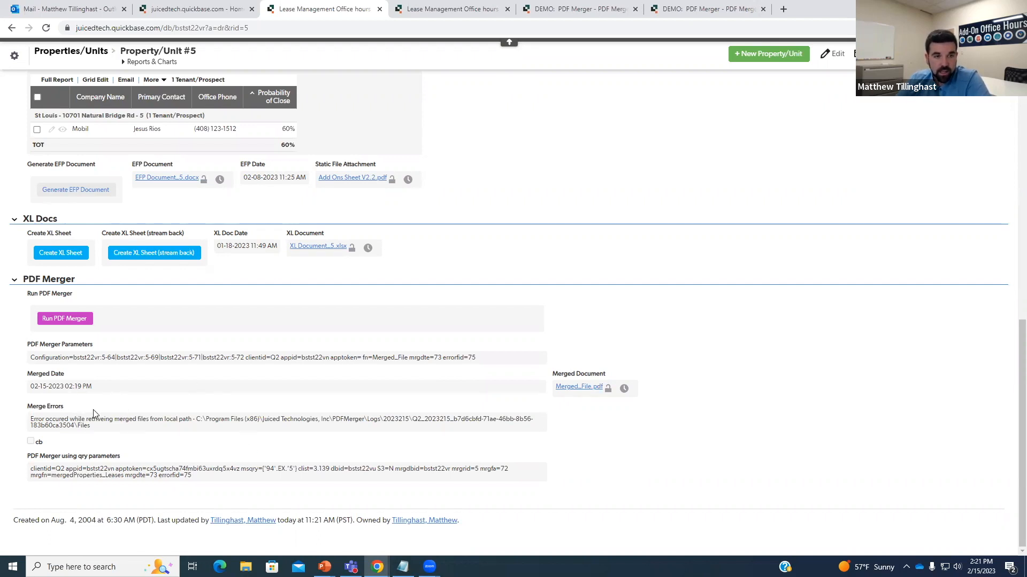
Step: Rerun the PDF merger and refresh to show the new mergedProperties_Leases.pdf
click(79, 323)
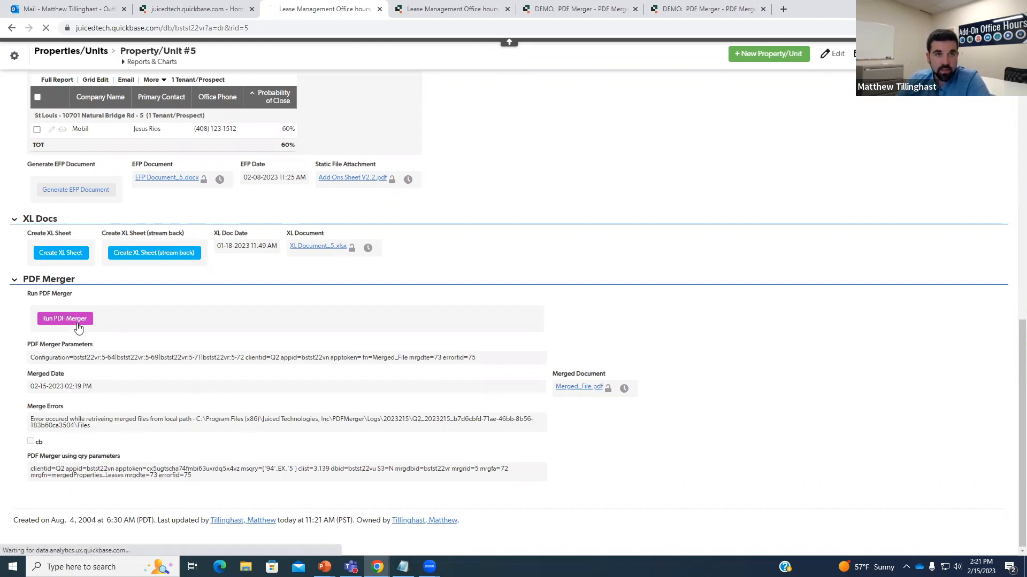
scroll(272, 395, down, 4)
scroll(274, 395, down, 10)
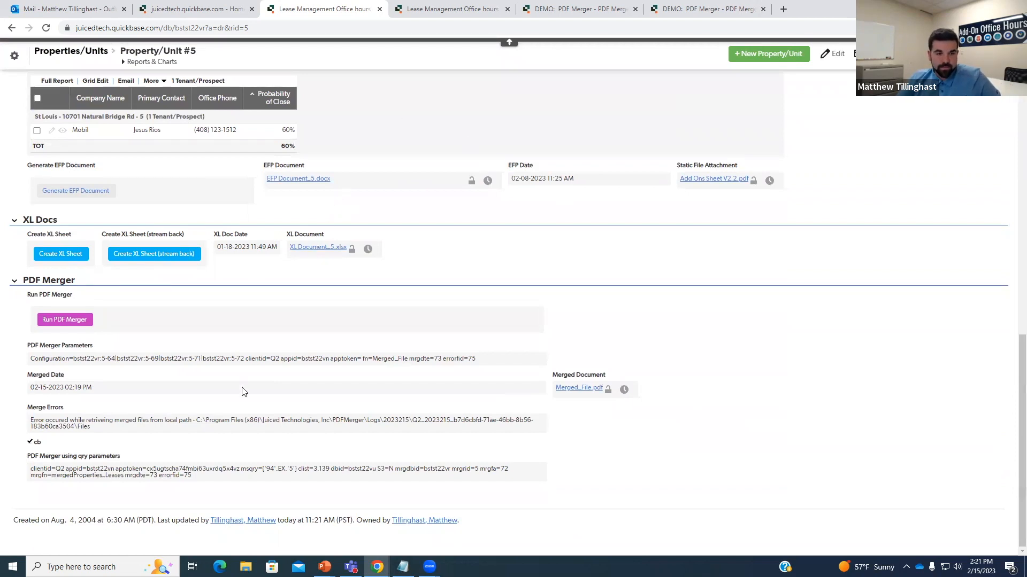
drag(62, 519, 89, 521)
click(87, 530)
click(108, 523)
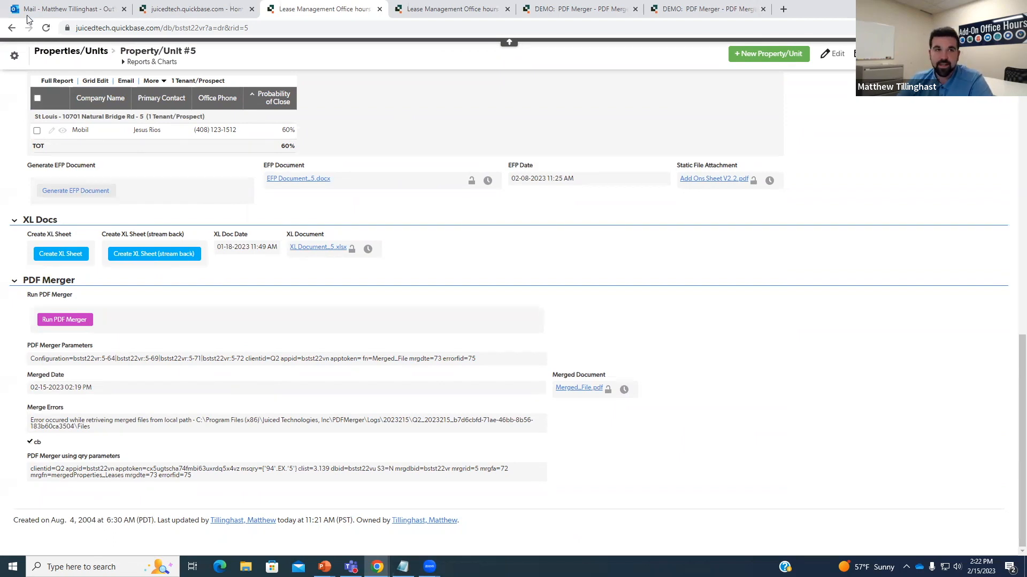
click(46, 28)
scroll(180, 138, down, 10)
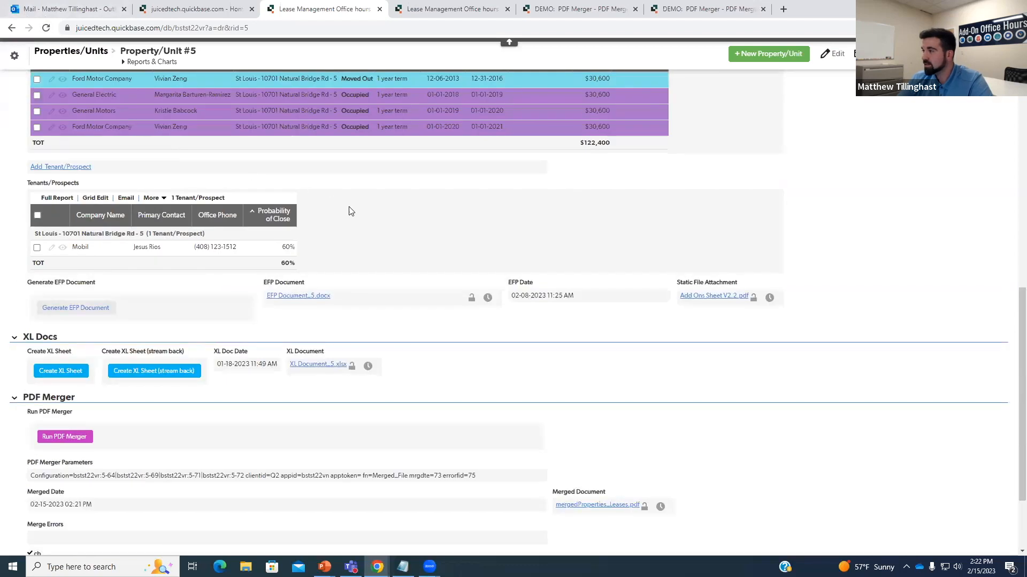
Step: Download mergedProperties_Leases.pdf from Property/Unit #5 and open the downloaded file
scroll(369, 219, down, 3)
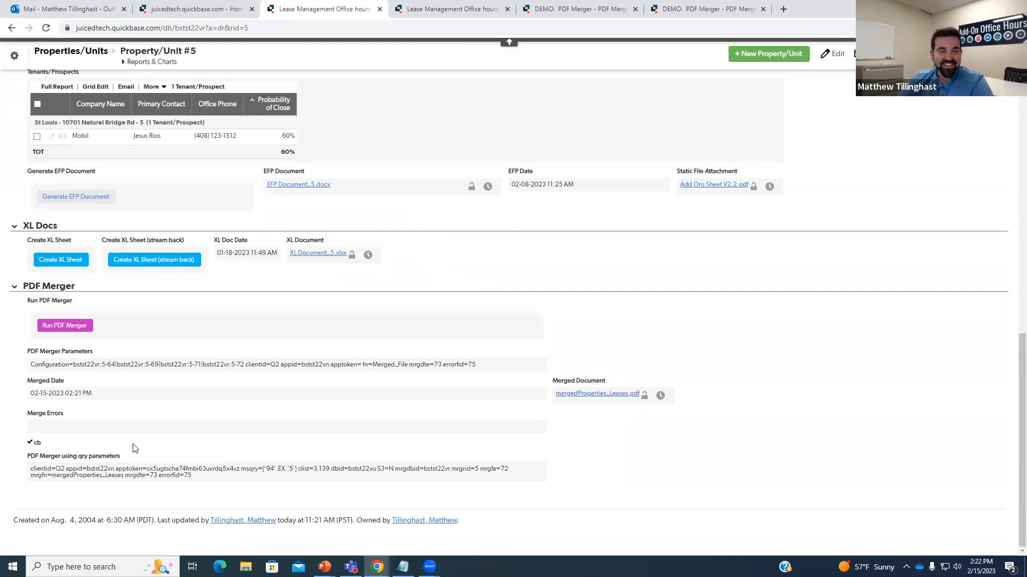
click(602, 399)
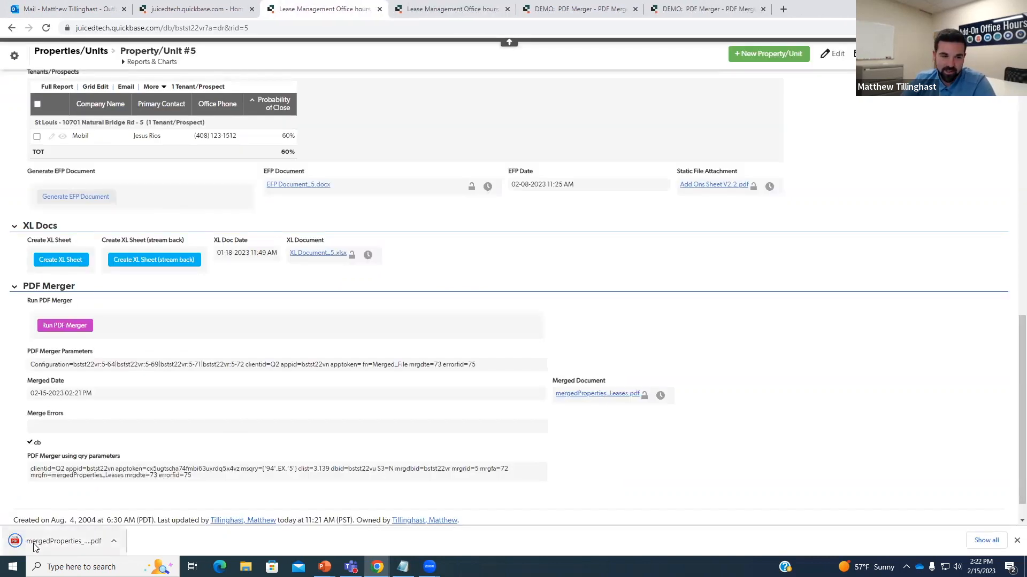
click(34, 546)
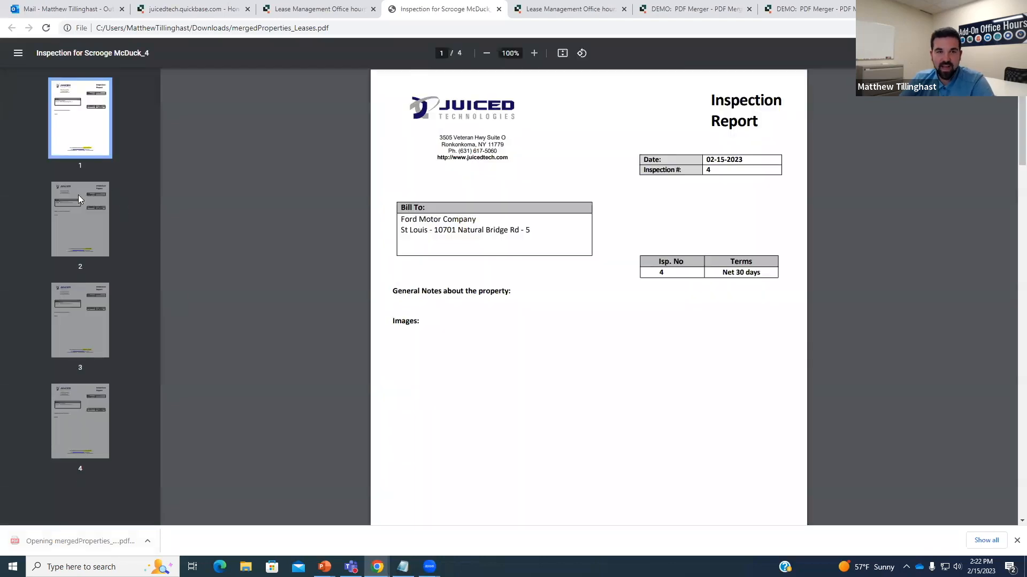
Step: Check the Ford, General Electric, General Motors and Ford inspection pages, then close the PDF
click(70, 213)
click(76, 123)
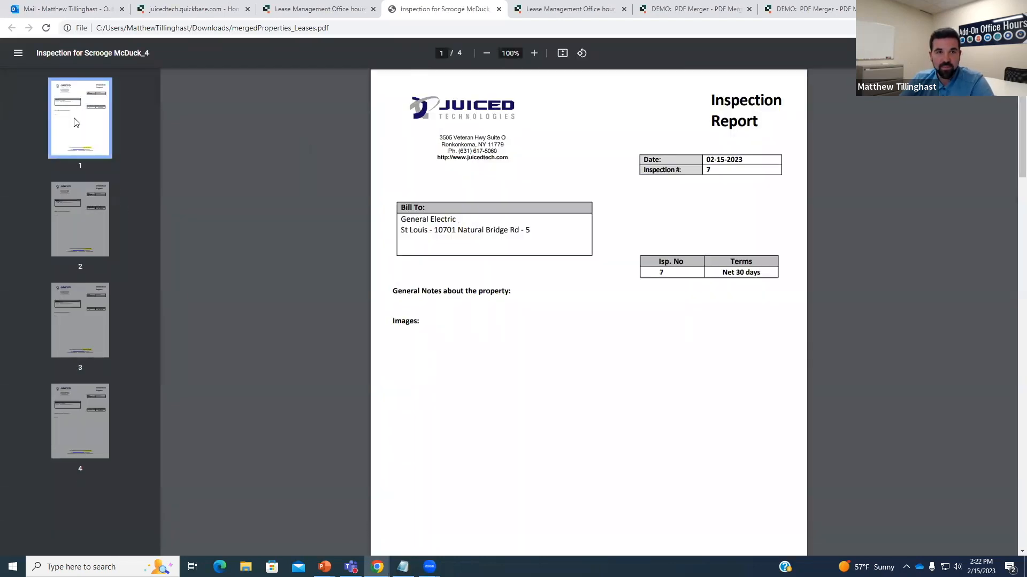
click(101, 216)
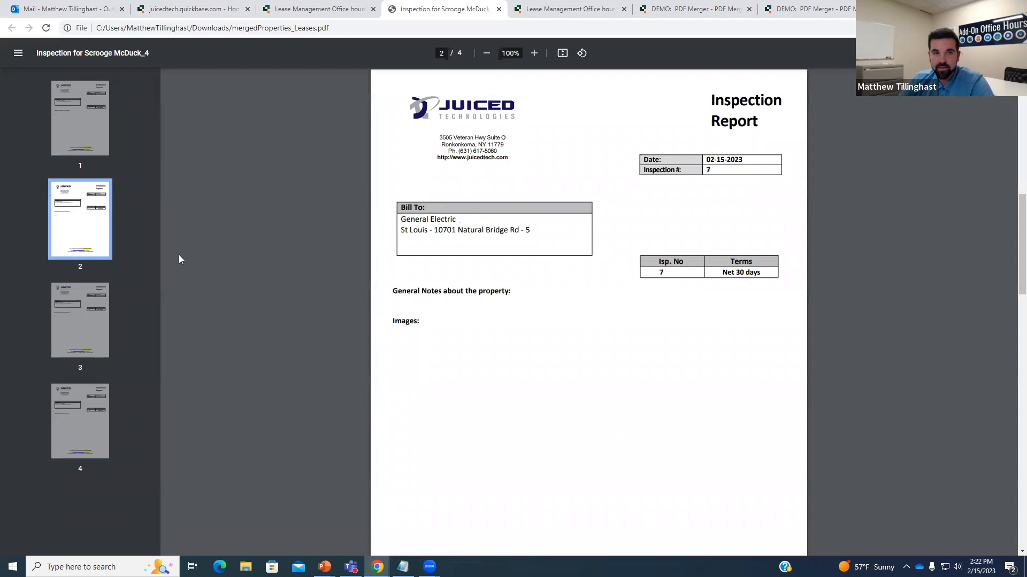
click(80, 321)
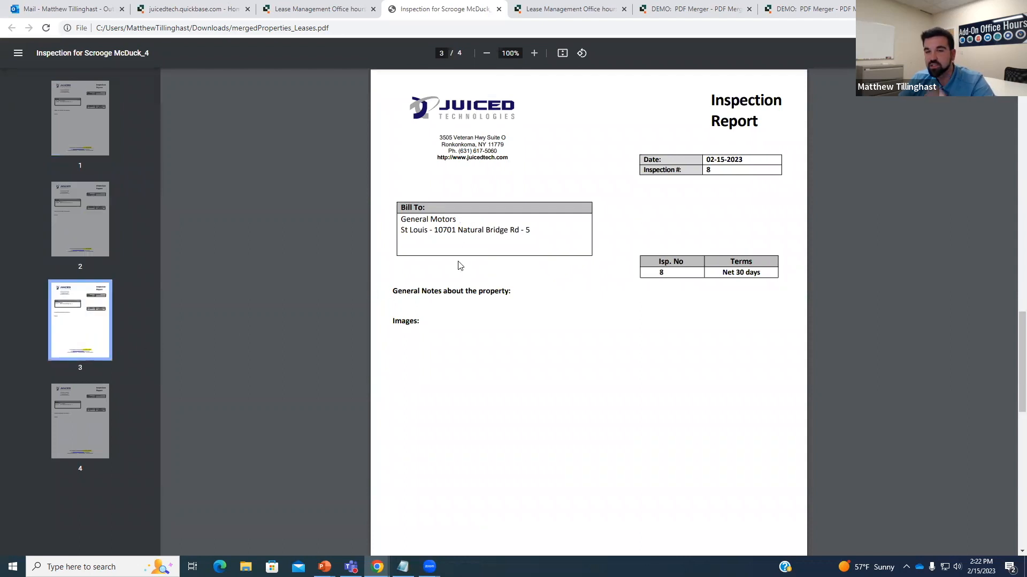
click(98, 390)
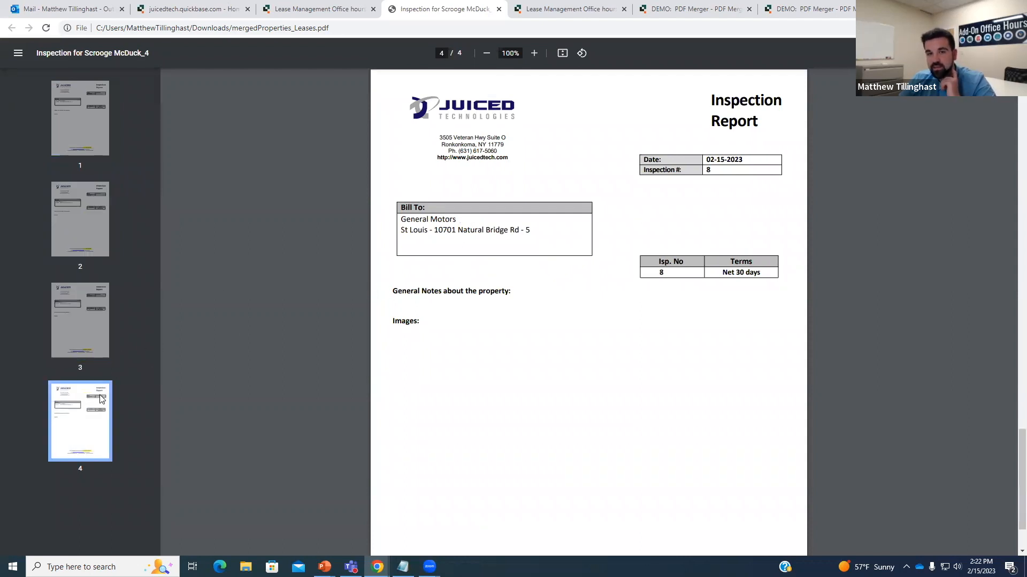
click(101, 317)
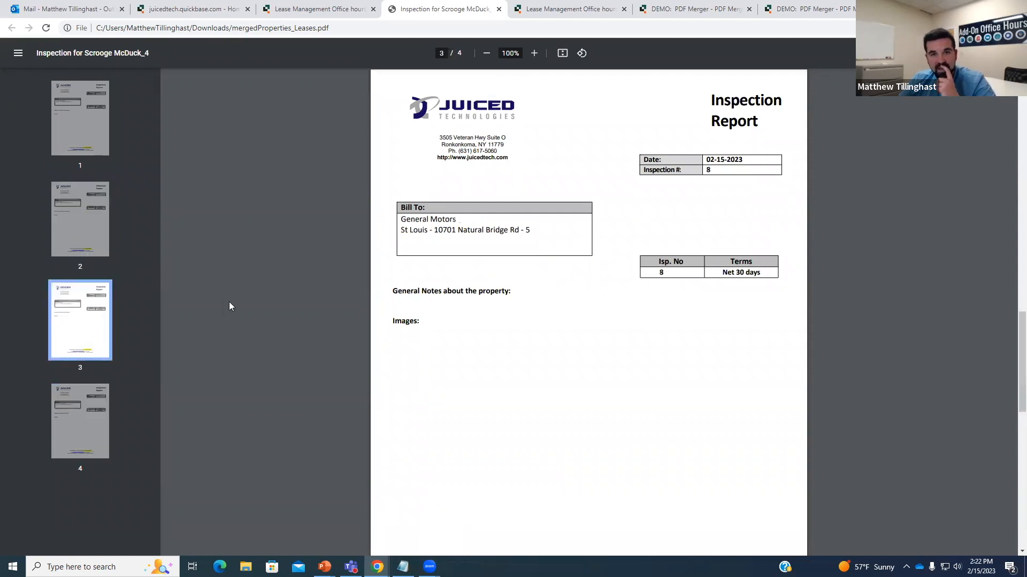
click(57, 224)
click(90, 147)
click(84, 241)
click(81, 334)
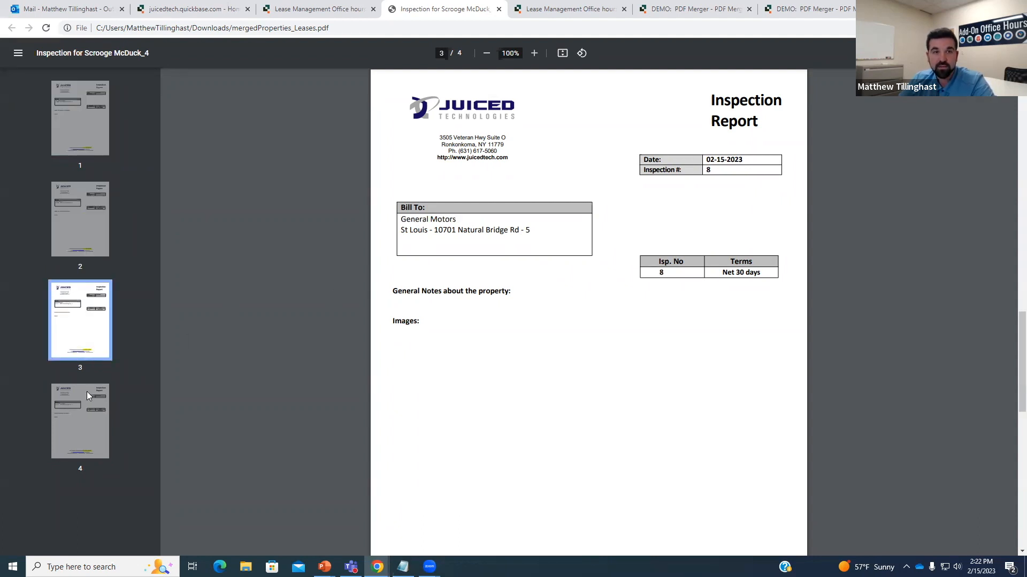
click(86, 393)
click(499, 9)
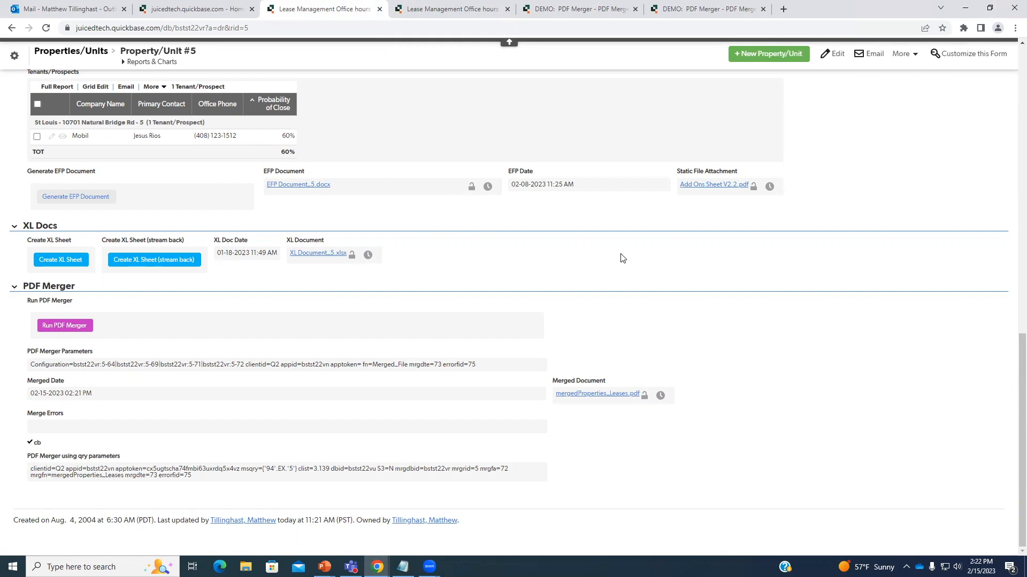
scroll(465, 270, up, 5)
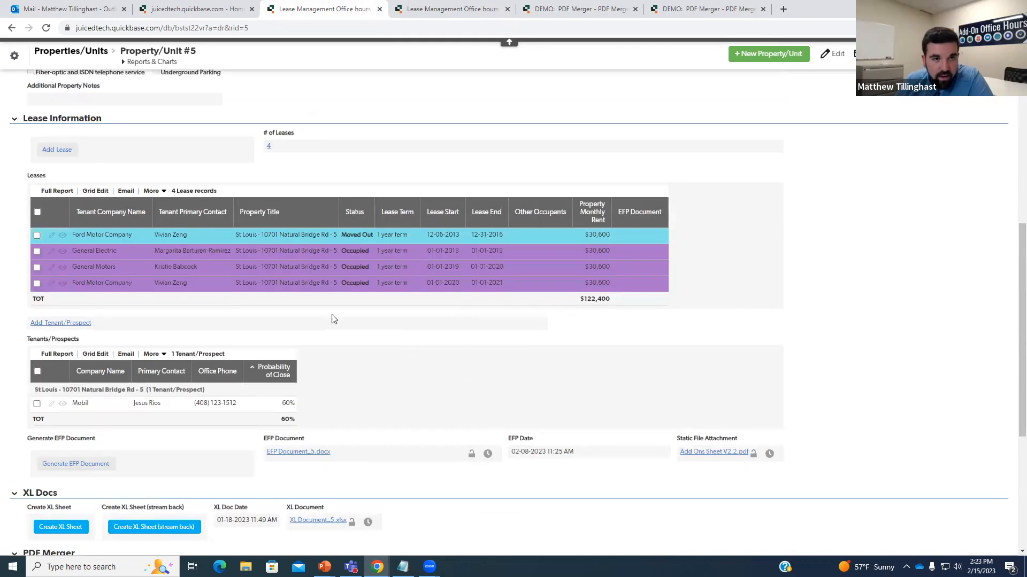
scroll(479, 367, down, 5)
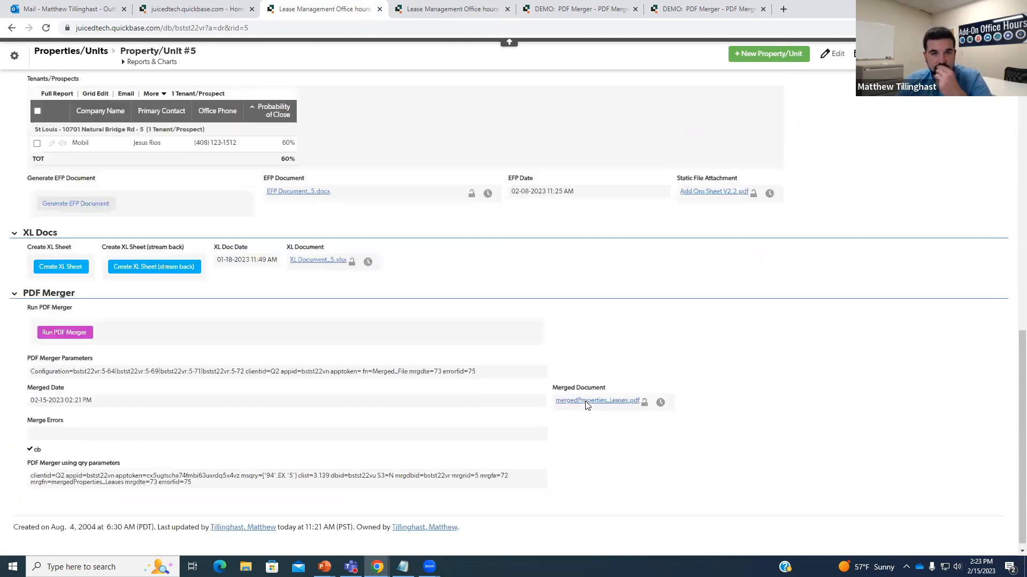
triple_click(512, 283)
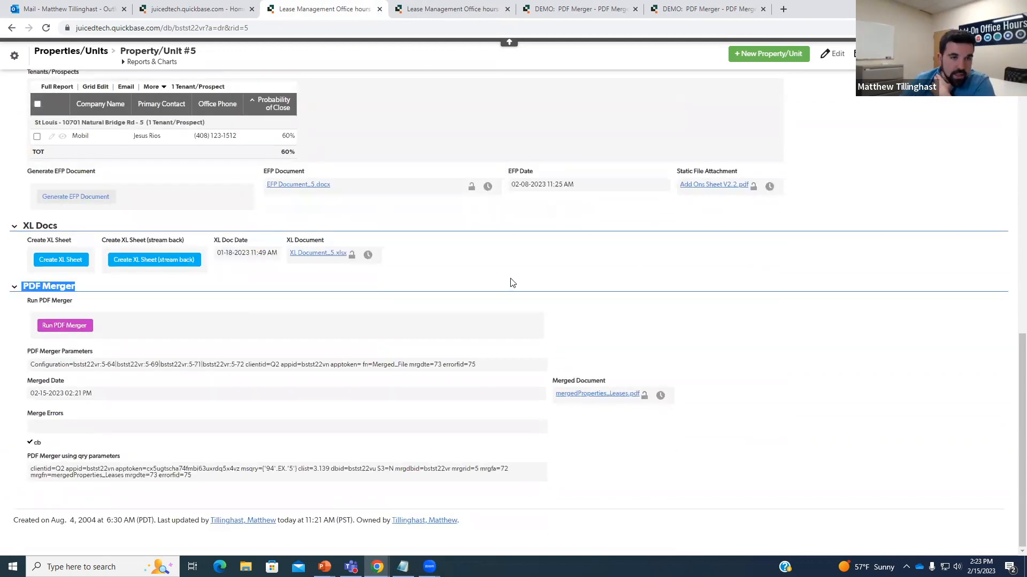
click(511, 283)
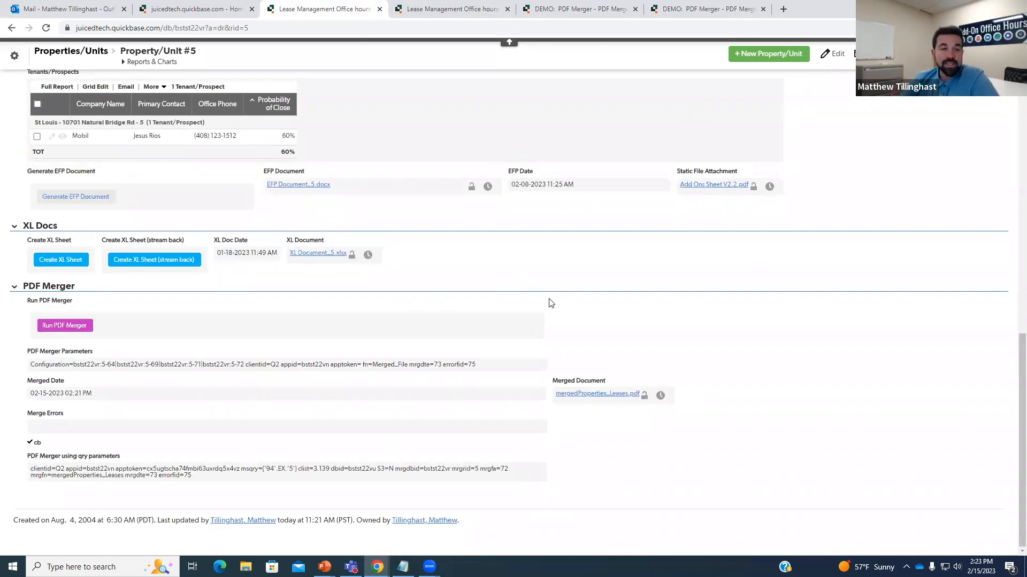
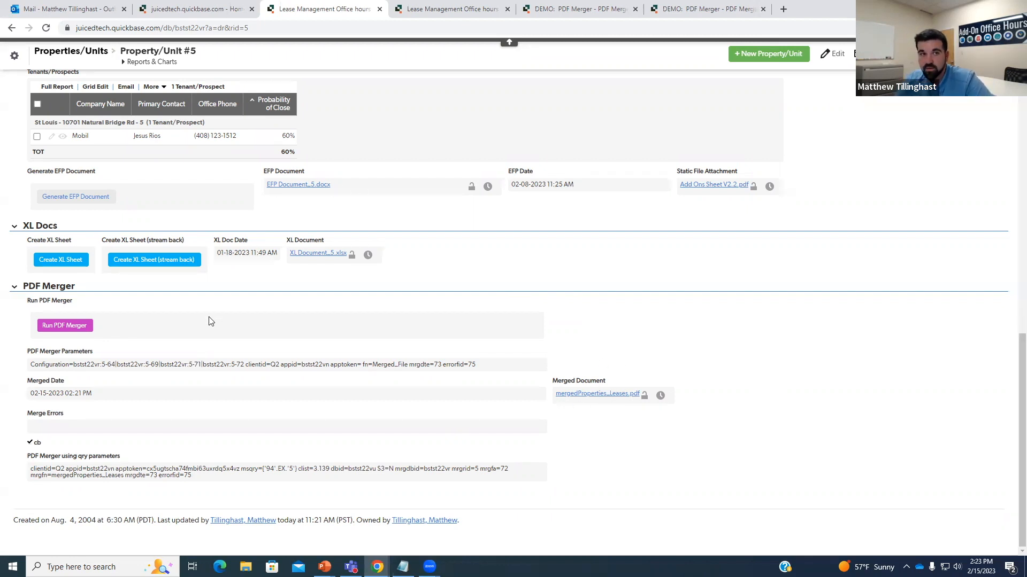
Step: Scroll the Property/Unit #5 record down to its Leases table, which lists four leases totalling $122,400
scroll(316, 339, up, 7)
scroll(283, 379, down, 2)
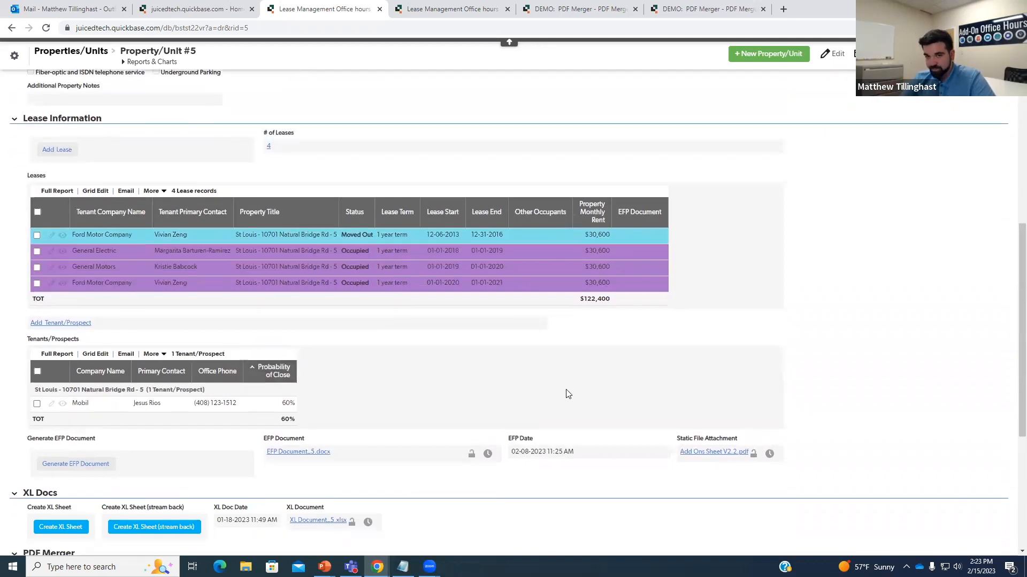
scroll(681, 371, down, 4)
scroll(685, 373, down, 1)
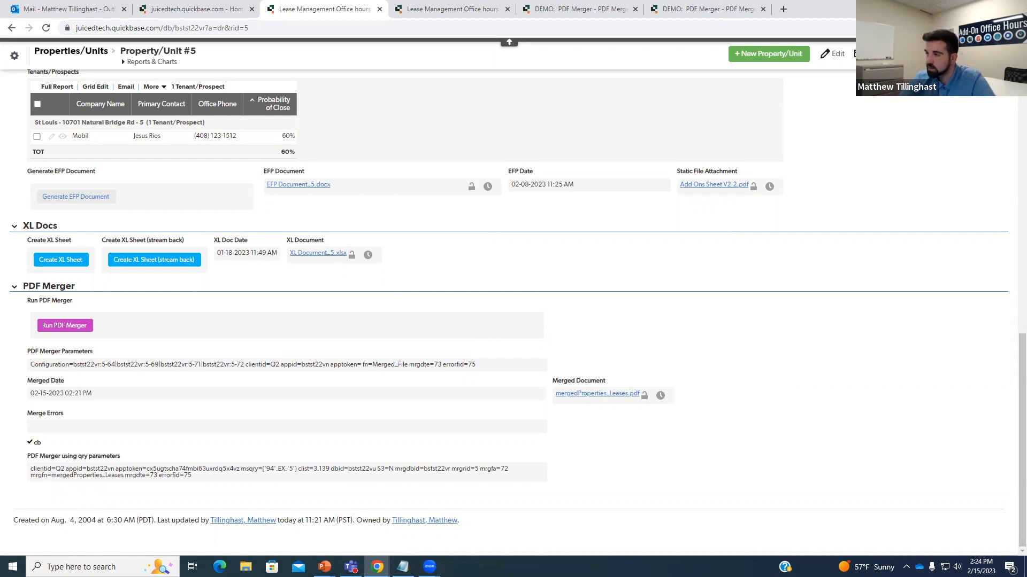
scroll(573, 230, up, 9)
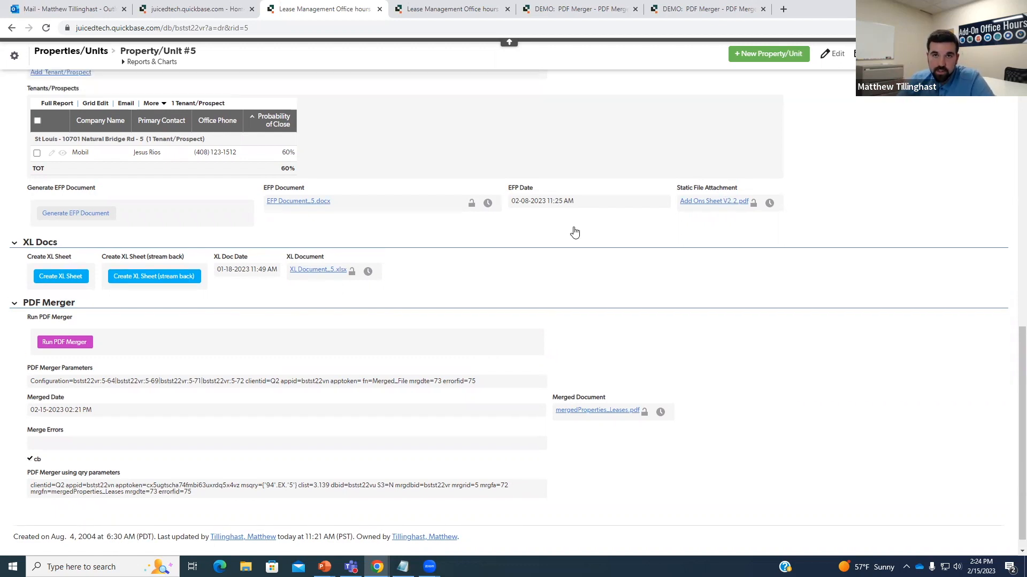
scroll(378, 264, down, 5)
Step: In the Ford Motor Company lease, delete the Inspection Report Document file and save
click(214, 186)
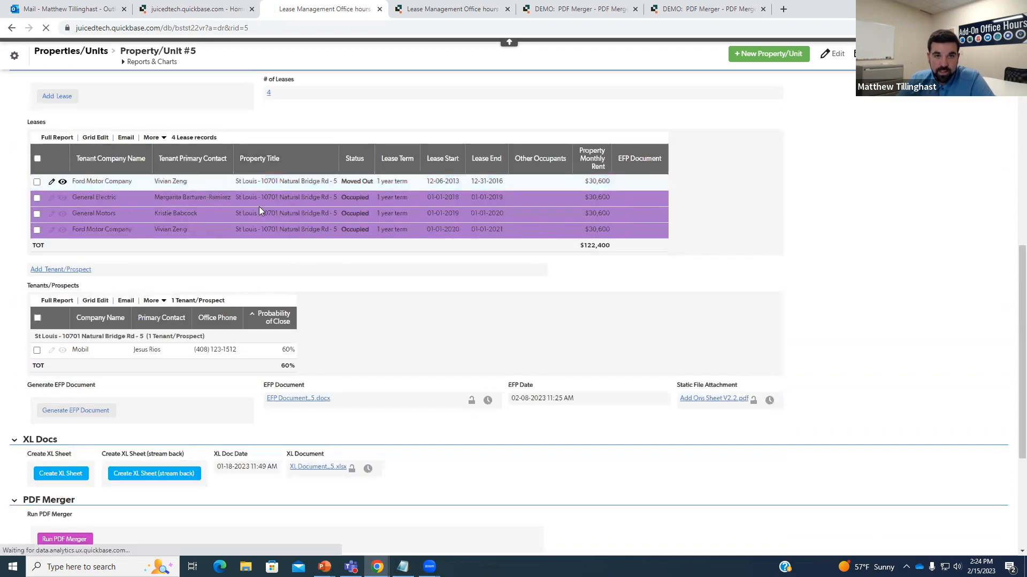
scroll(287, 235, down, 5)
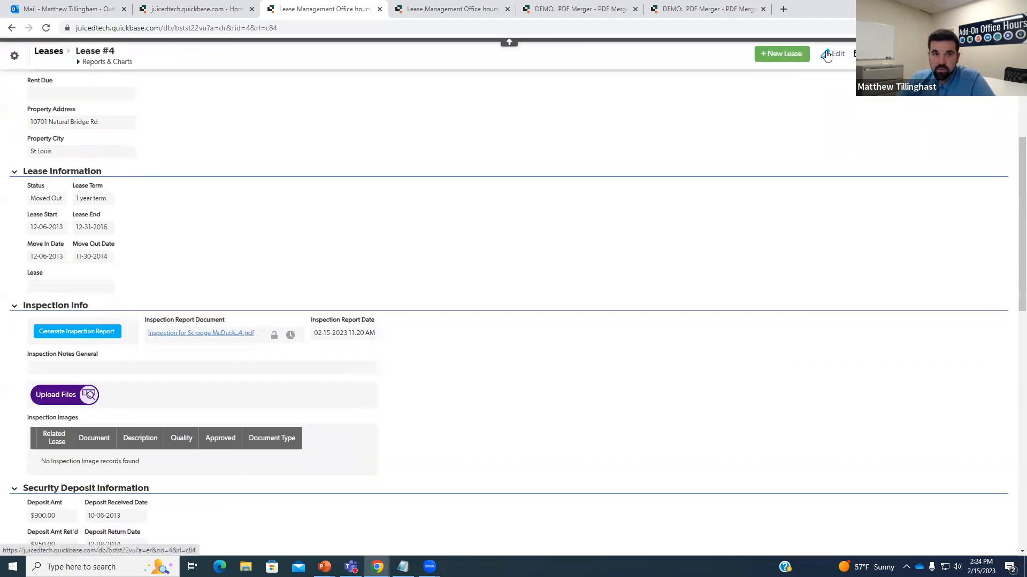
click(828, 54)
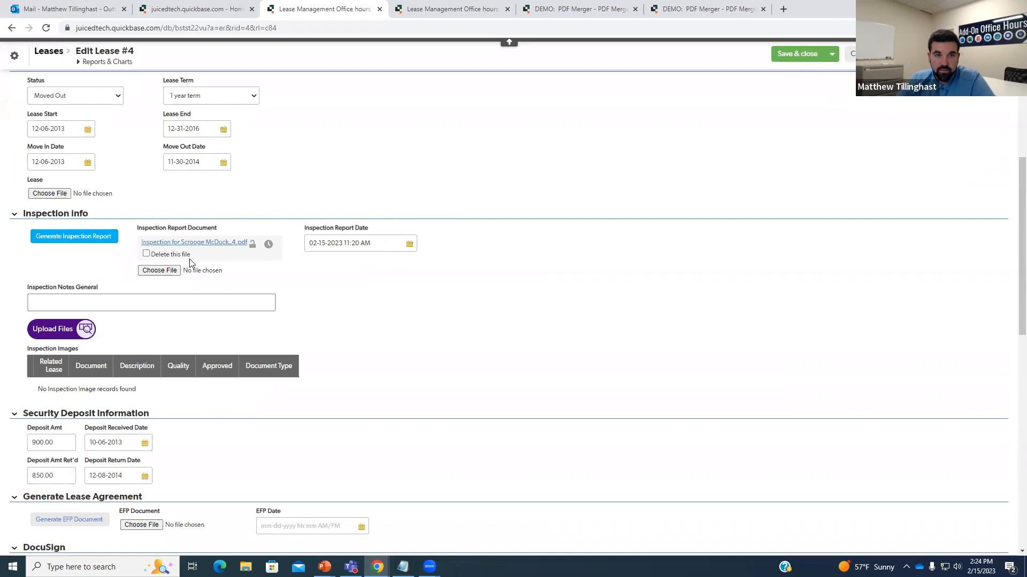
click(147, 255)
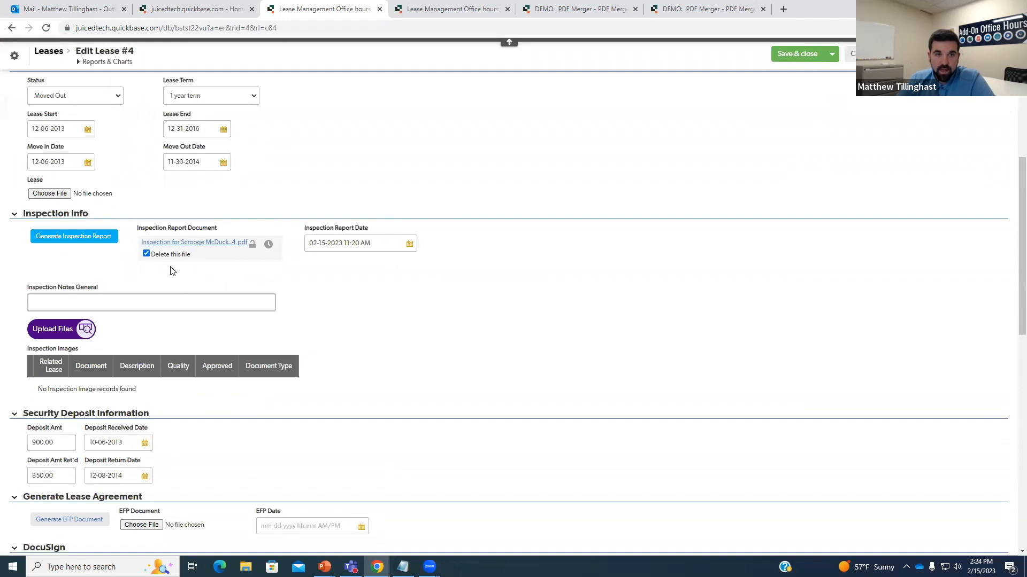
click(797, 55)
scroll(351, 398, down, 10)
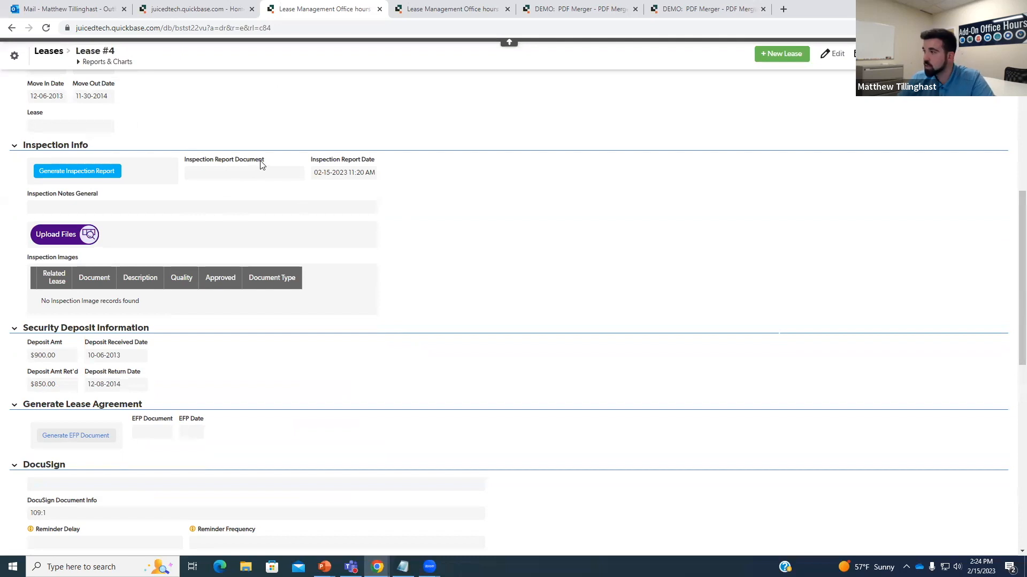
scroll(257, 185, up, 10)
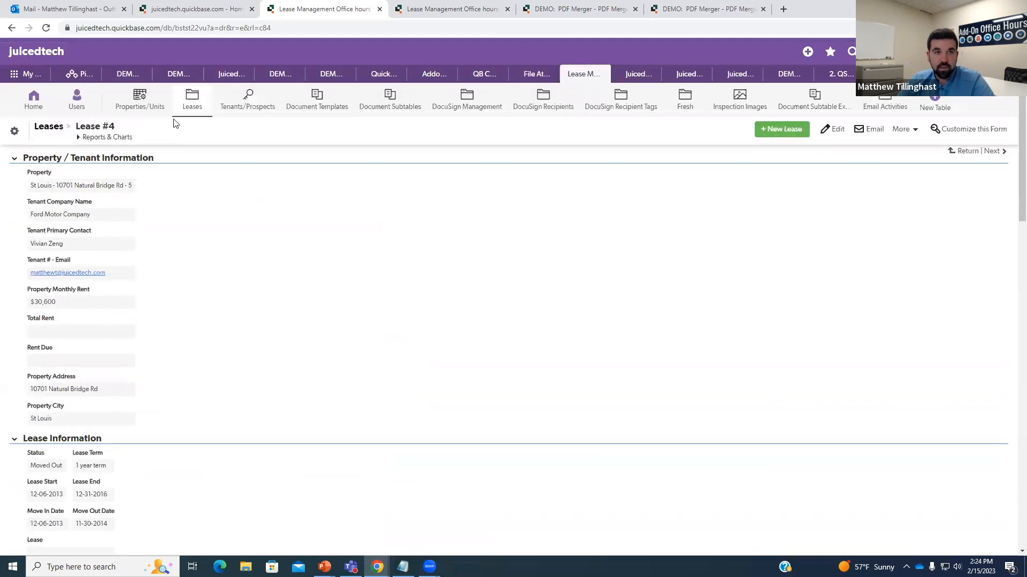
Step: Go back through browser history to the Property/Unit #5 record
click(12, 27)
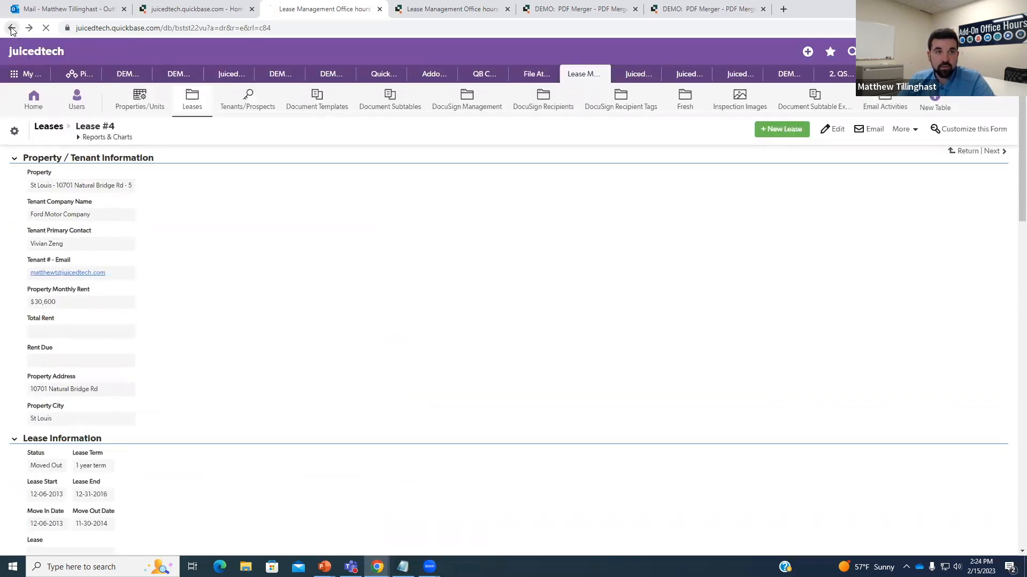
click(12, 28)
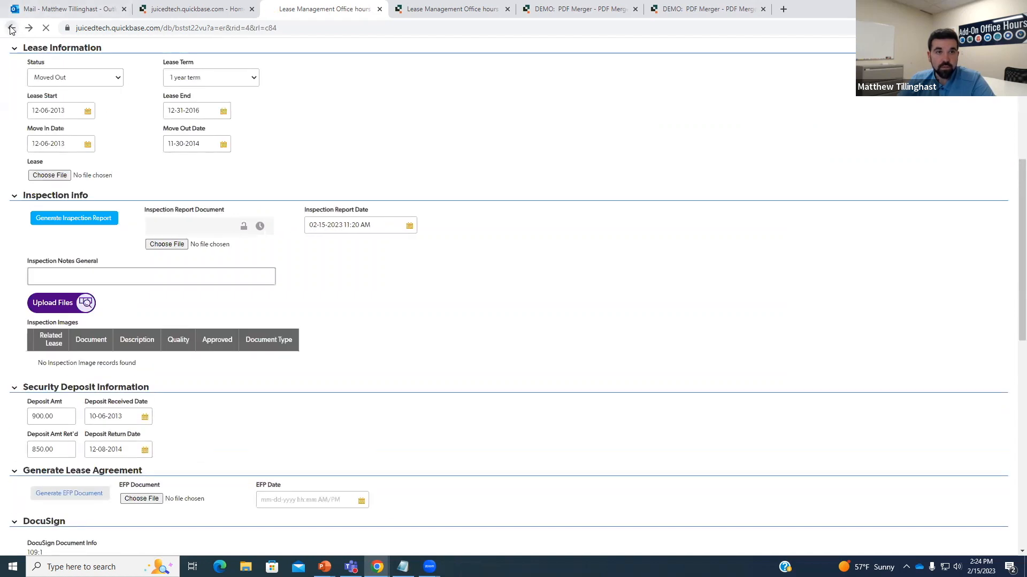
click(12, 28)
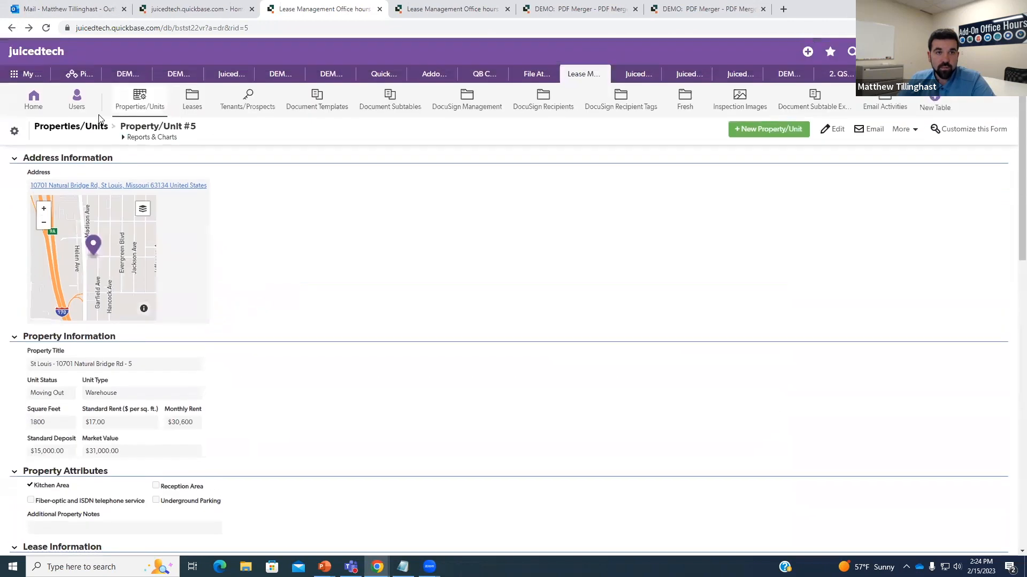
Step: Highlight the moved-out Ford Motor Company lease and run the PDF Merger for Property/Unit #5
scroll(303, 251, down, 5)
drag(75, 239, 134, 243)
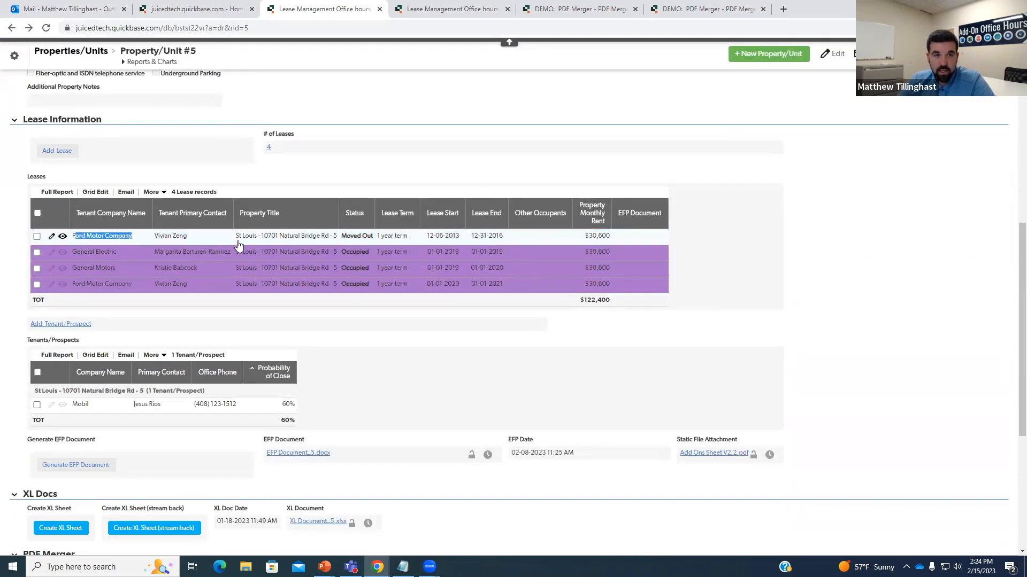
click(377, 242)
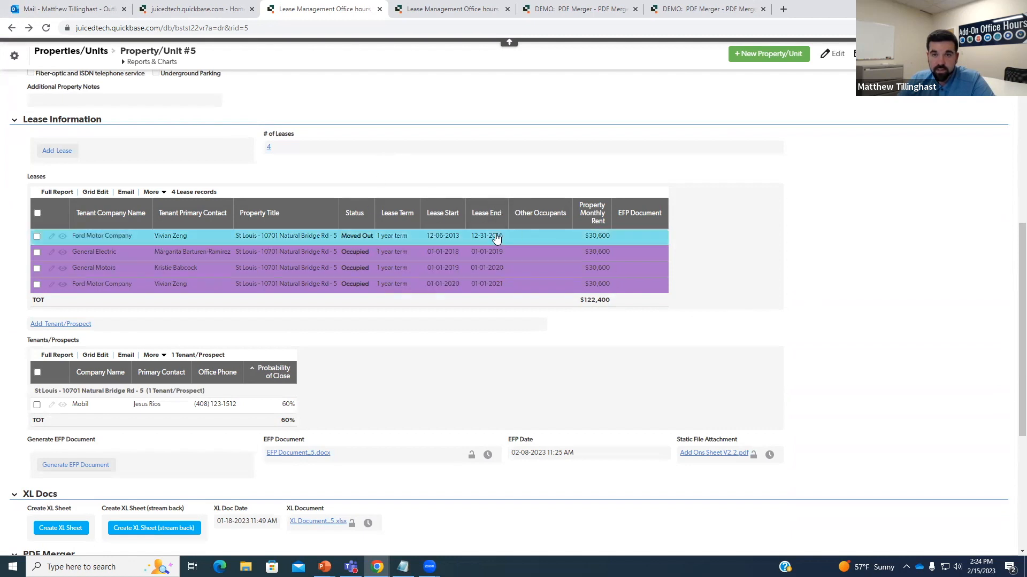
scroll(677, 321, down, 5)
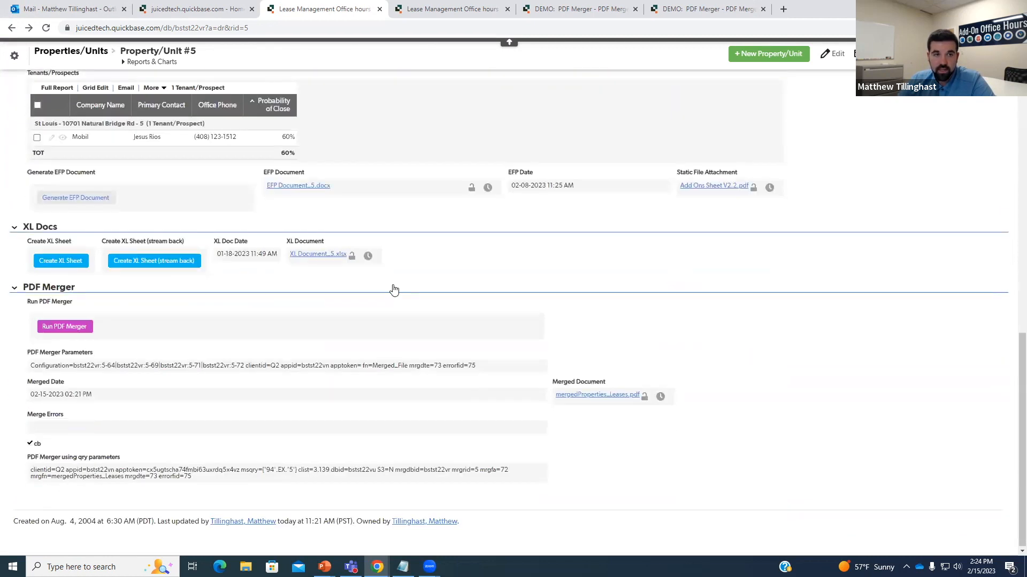
click(64, 327)
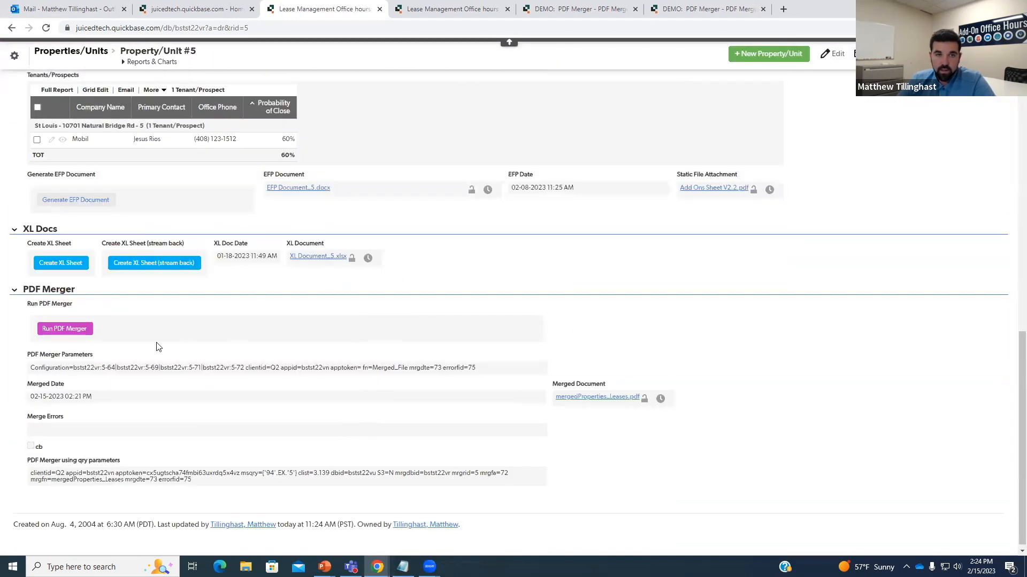
click(63, 329)
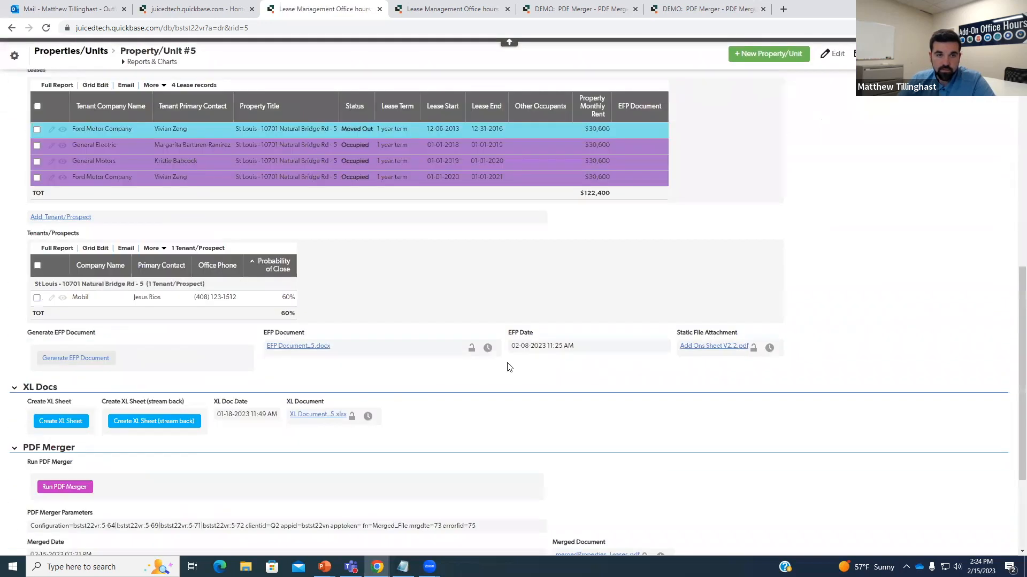
scroll(509, 367, down, 3)
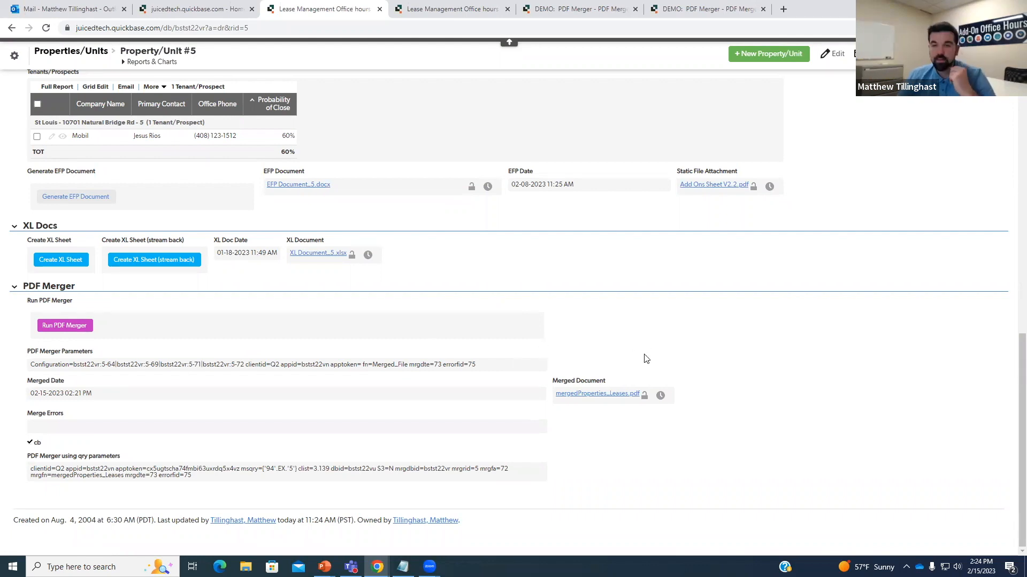
click(46, 28)
scroll(556, 382, down, 3)
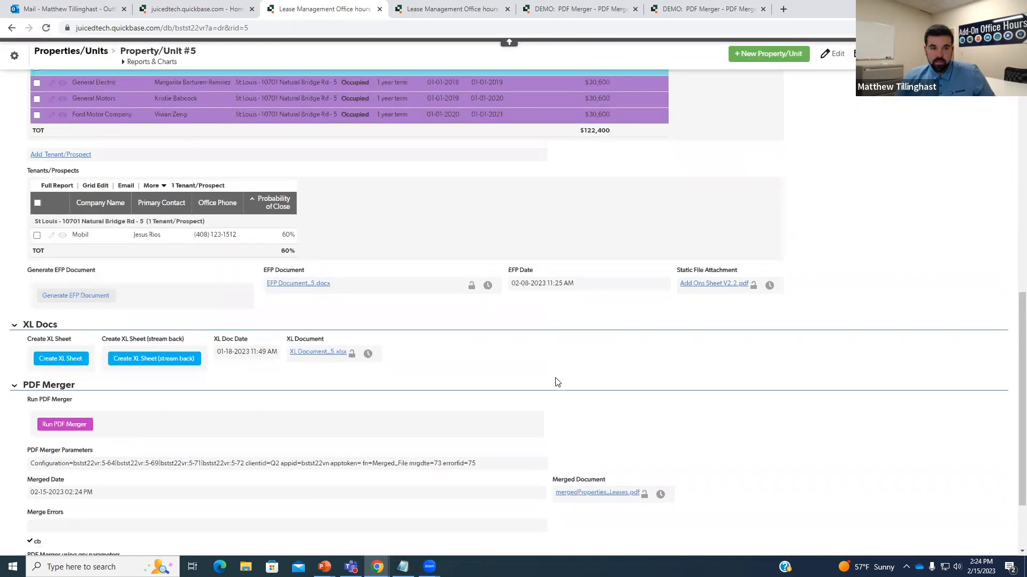
click(660, 395)
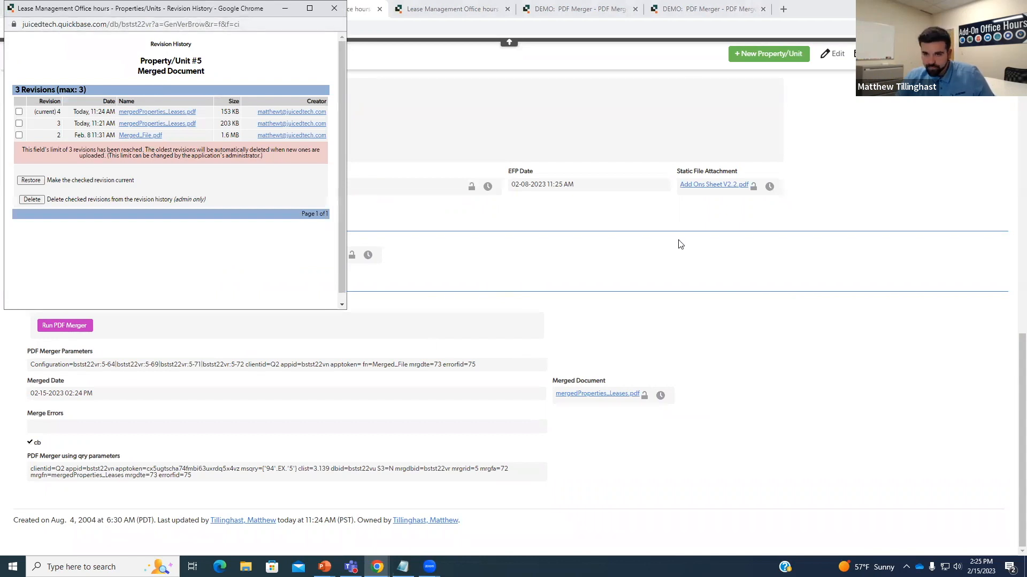
Step: Move the Revision History popup aside and open the current mergedProperties_Leases.pdf revision
drag(196, 16, 695, 66)
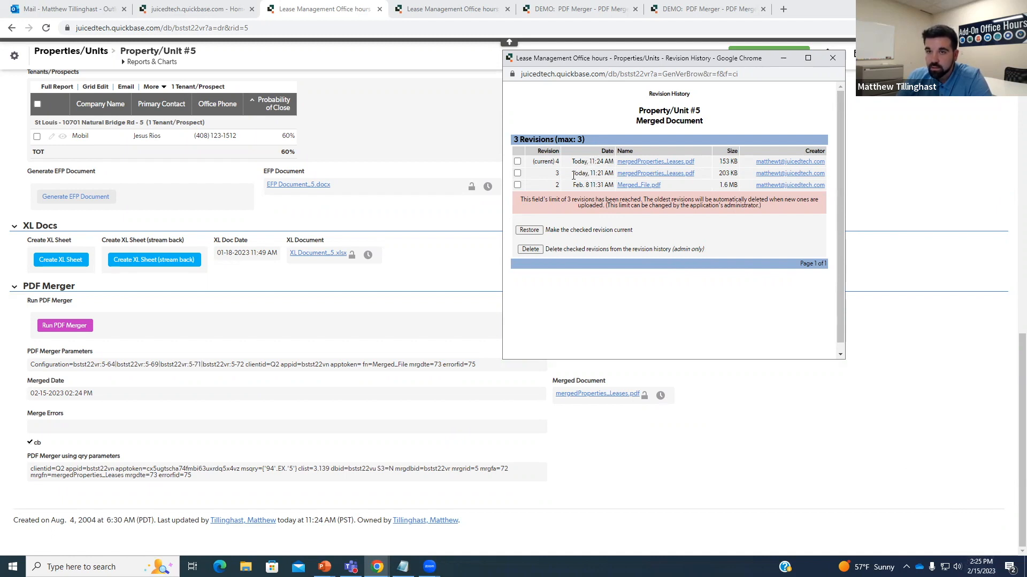
click(660, 162)
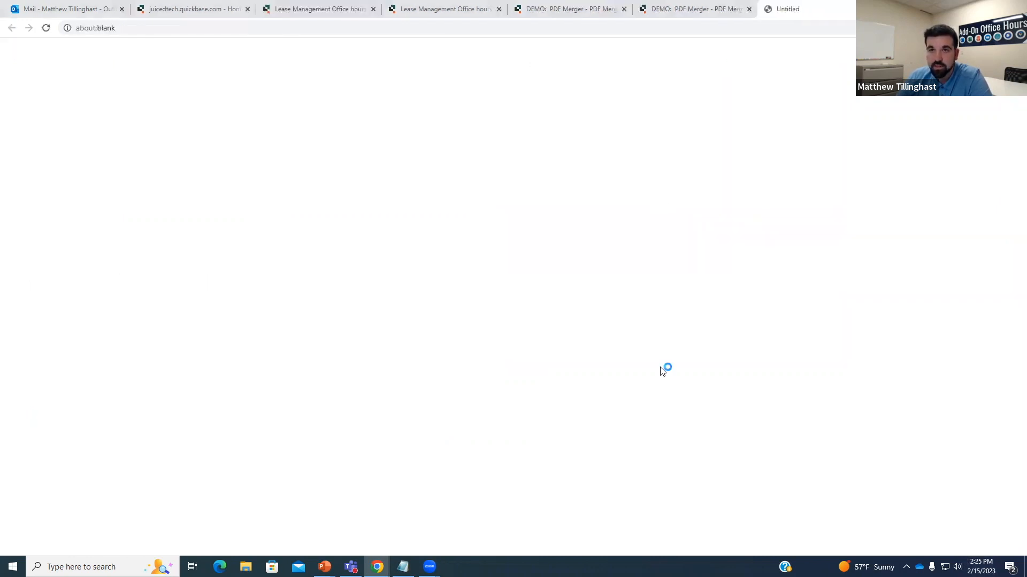
Step: Flip between pages 1–3 of the downloaded merged inspection report, then close the PDF tab
click(75, 541)
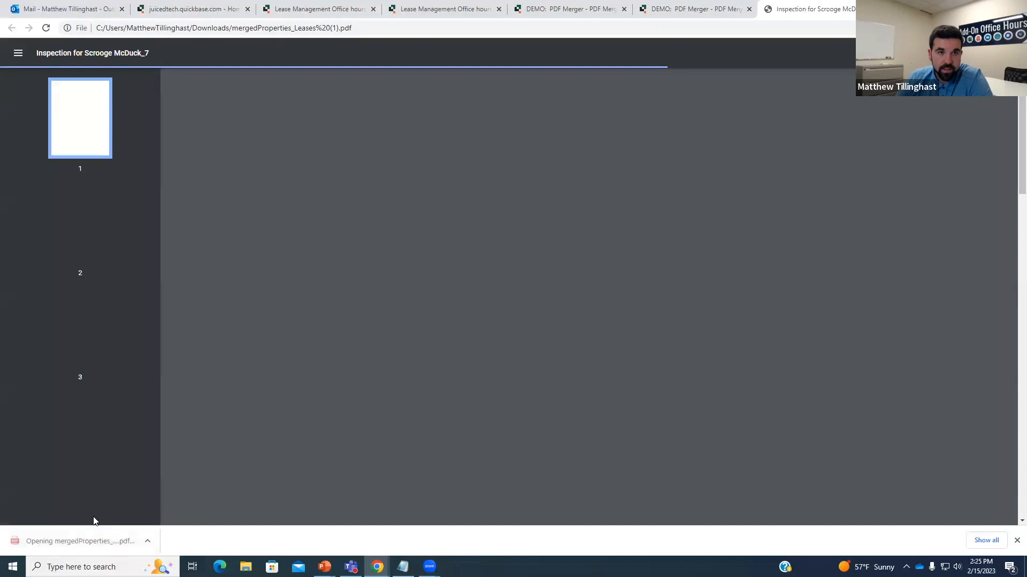
click(83, 210)
click(98, 307)
click(68, 208)
click(65, 130)
click(88, 234)
click(103, 310)
click(69, 220)
click(68, 151)
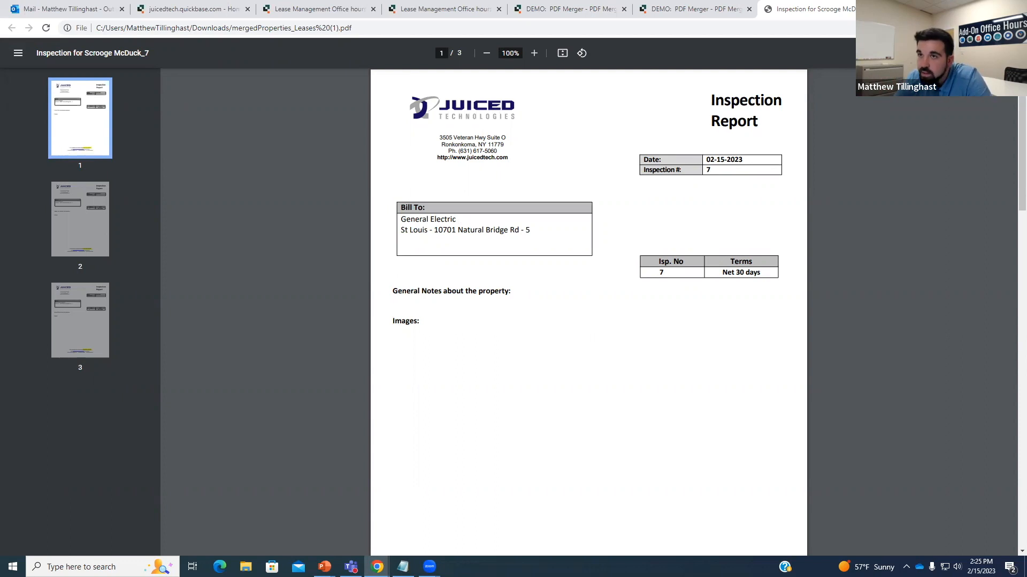
key(ctrl+w)
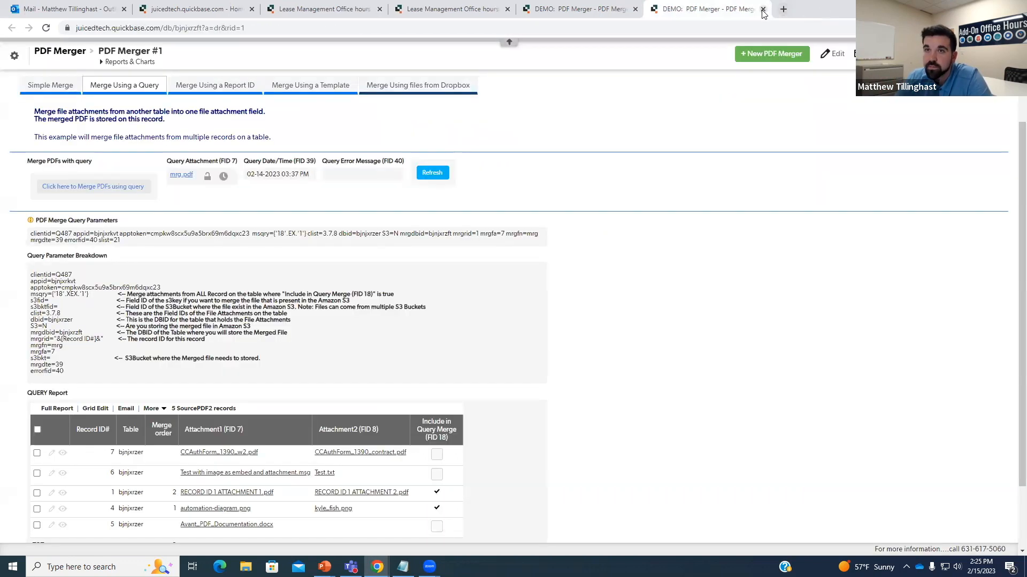
Step: Close the extra PDF Merger demo tab and refresh the Property/Unit #5 record
click(629, 9)
click(635, 9)
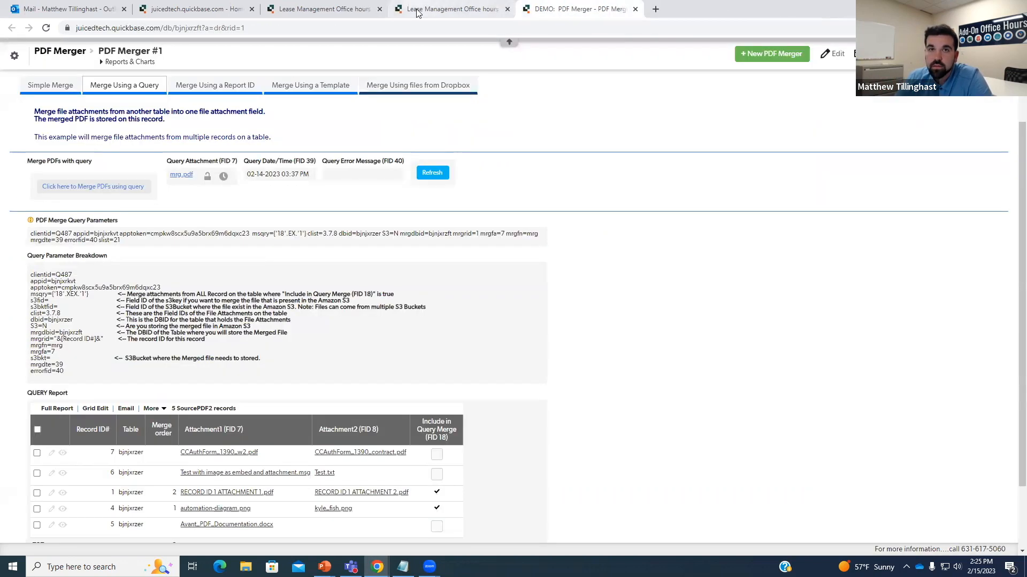
click(449, 9)
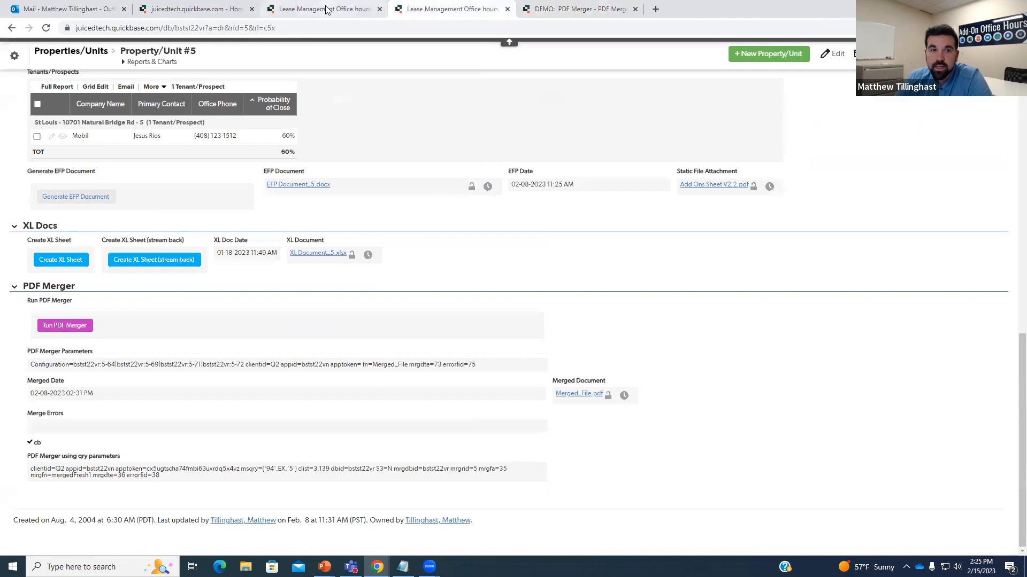
click(46, 28)
scroll(561, 196, down, 2)
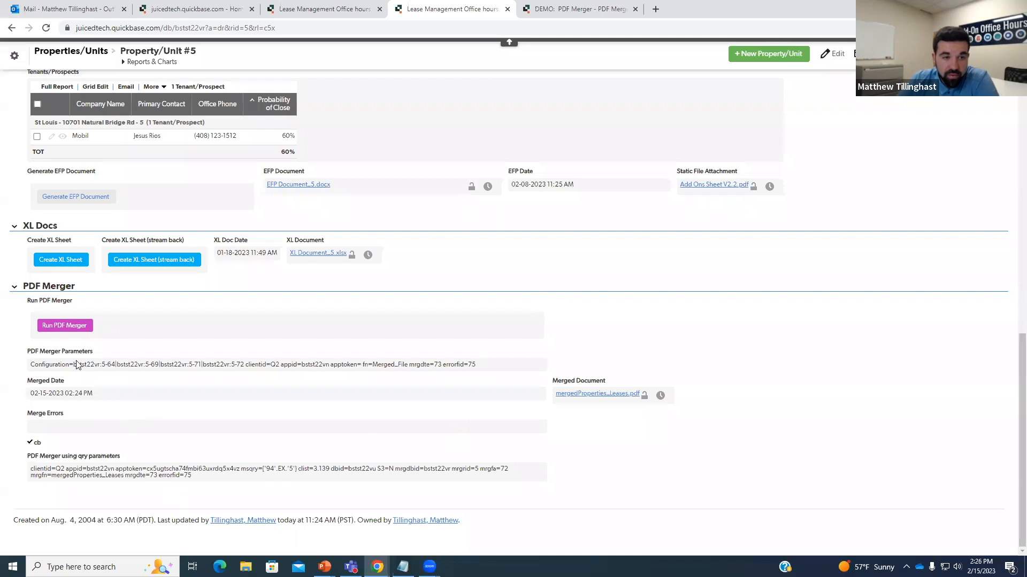
Step: Highlight the PDF Merger Parameters and qry parameters strings, then open Properties/Units table settings
drag(38, 364, 199, 365)
click(199, 365)
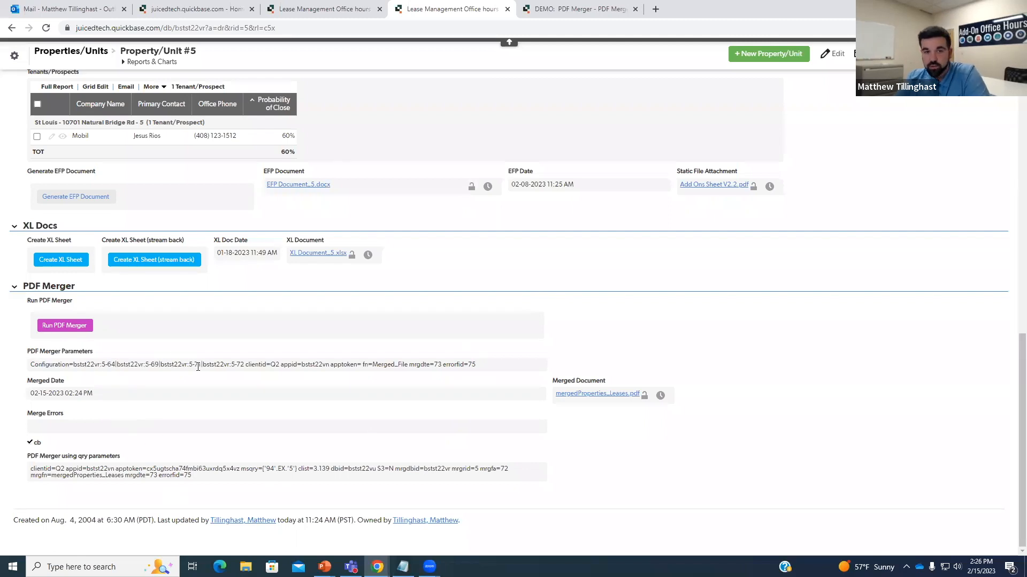
drag(32, 476, 198, 473)
click(200, 477)
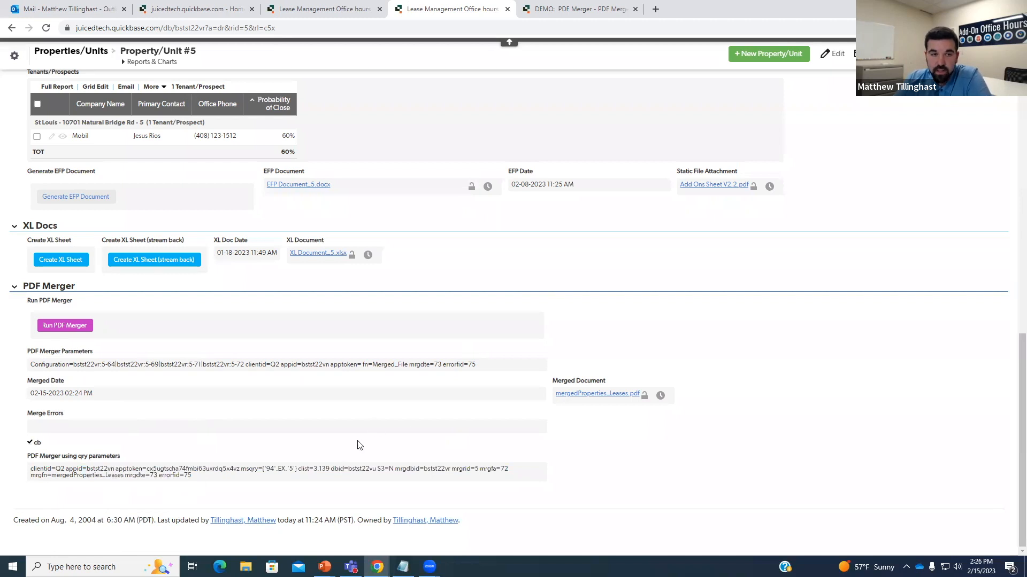
click(15, 56)
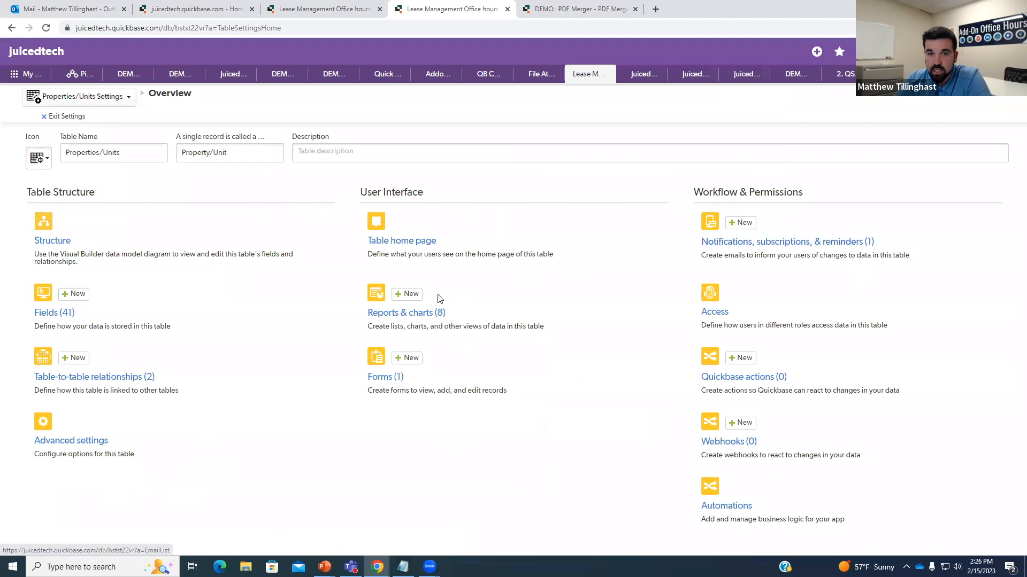
Step: Start a new field 'Final Merged Document' of type File attachment
click(65, 300)
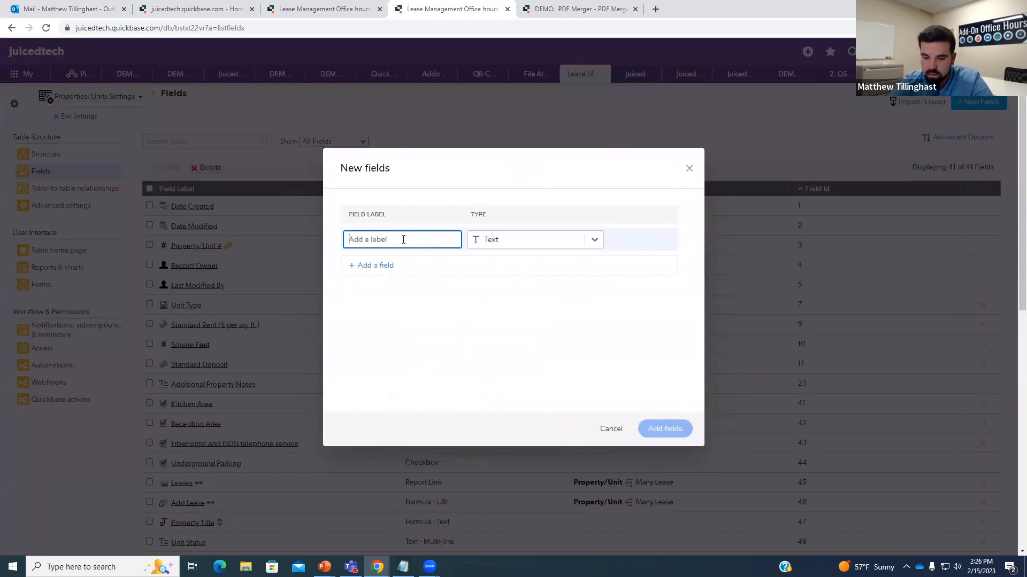
text(Final Merged Document)
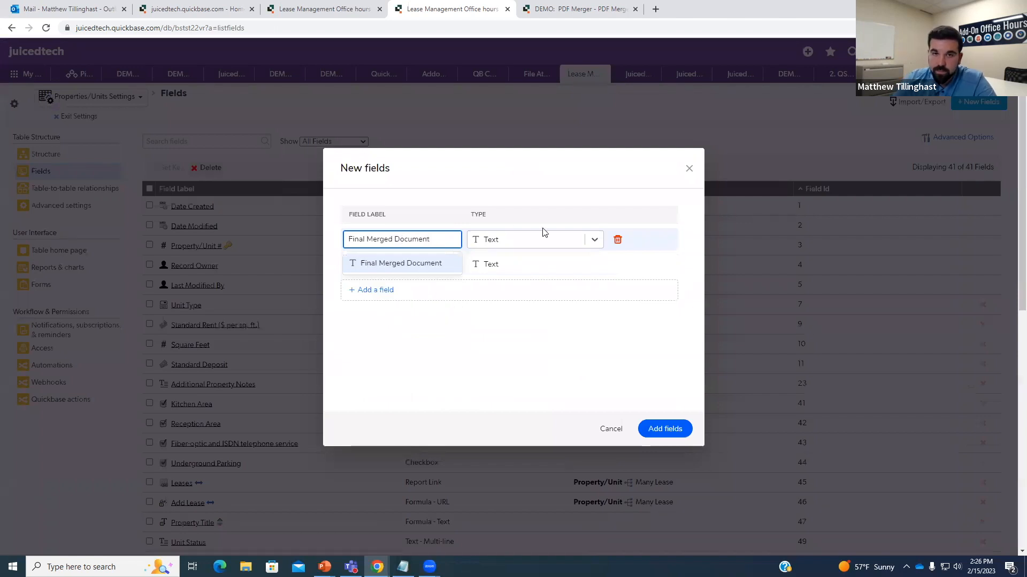
click(588, 239)
scroll(548, 313, down, 3)
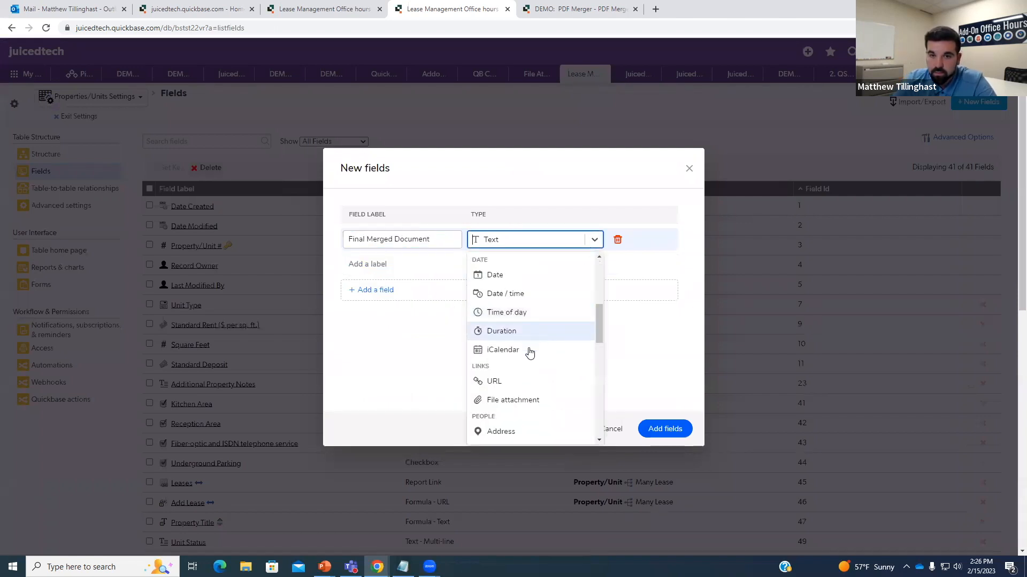
click(516, 400)
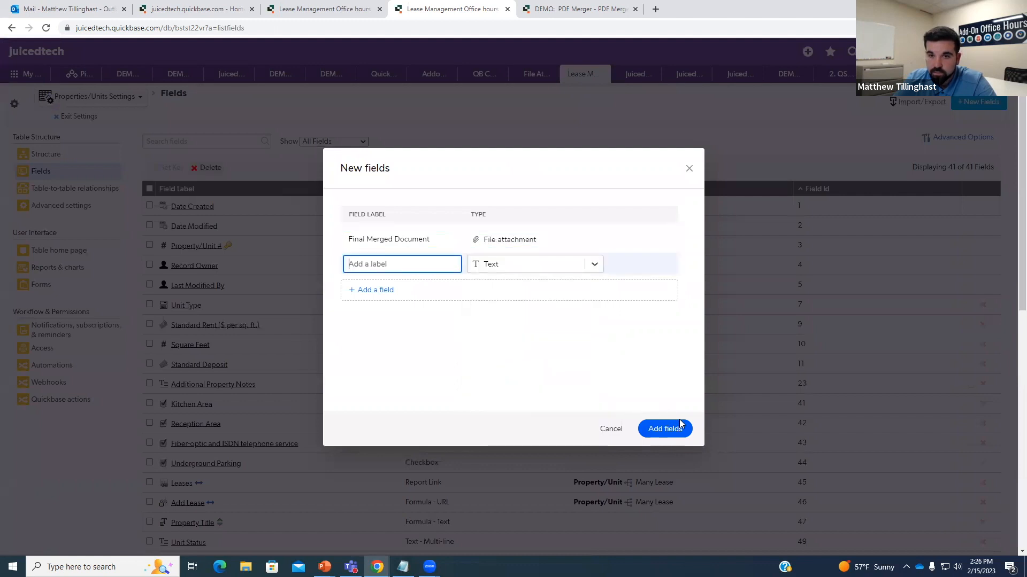
Step: Add 'Final Merge Date' as a Date / time field, create both fields, and exit settings
click(395, 263)
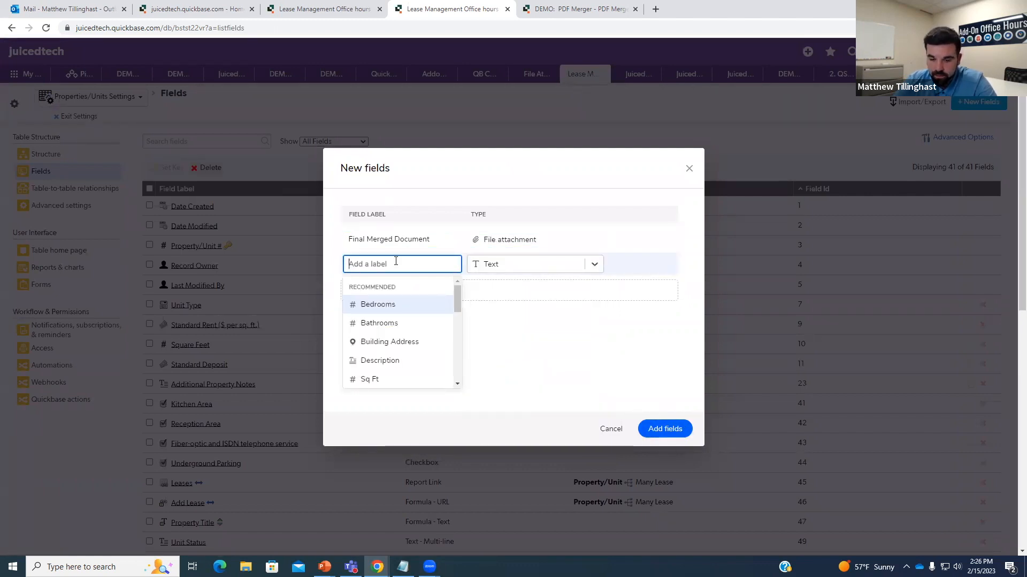
text(Final)
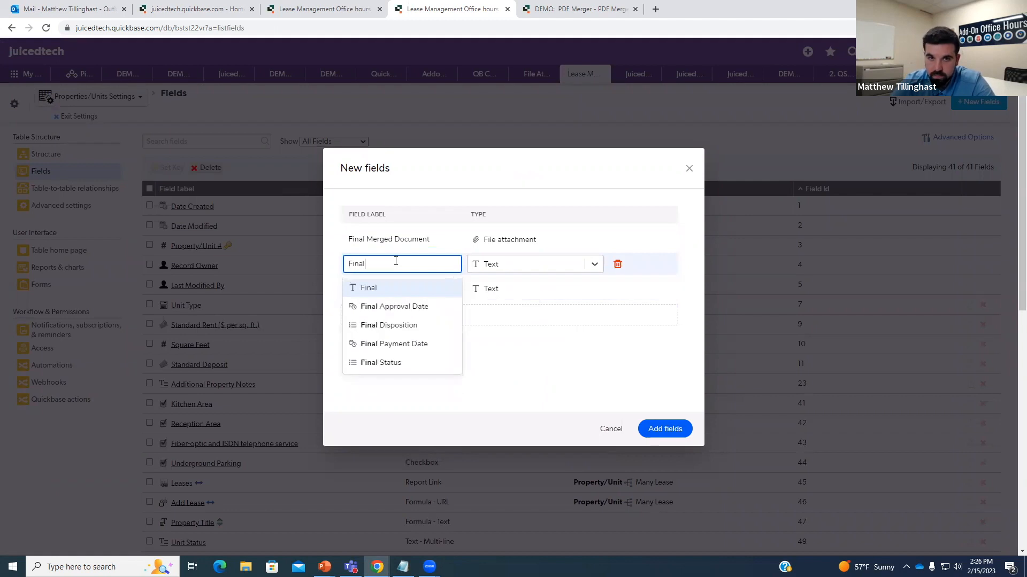
text( Merge Date)
click(587, 264)
scroll(545, 350, down, 2)
scroll(544, 350, down, 3)
click(529, 317)
click(669, 430)
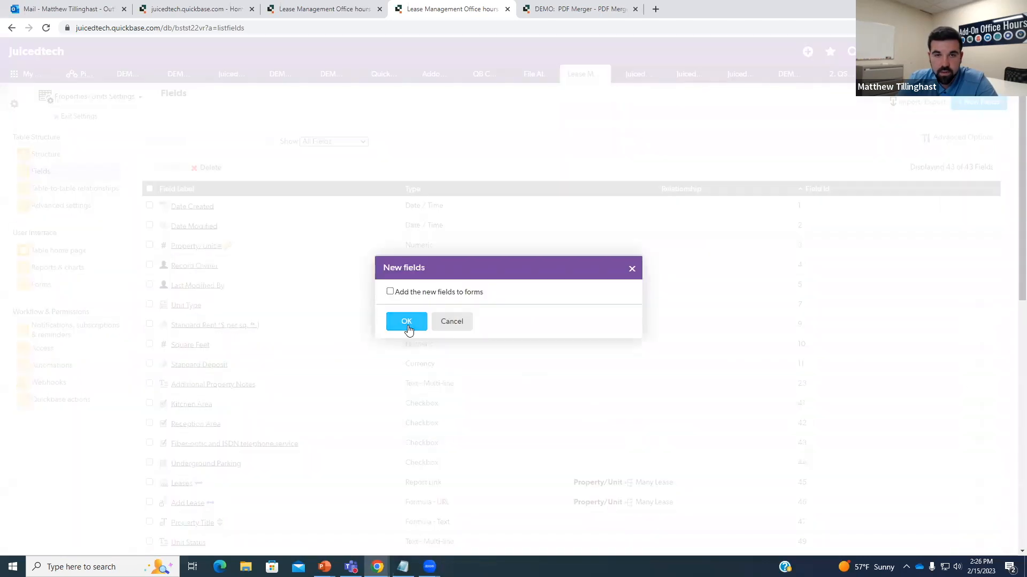
click(406, 322)
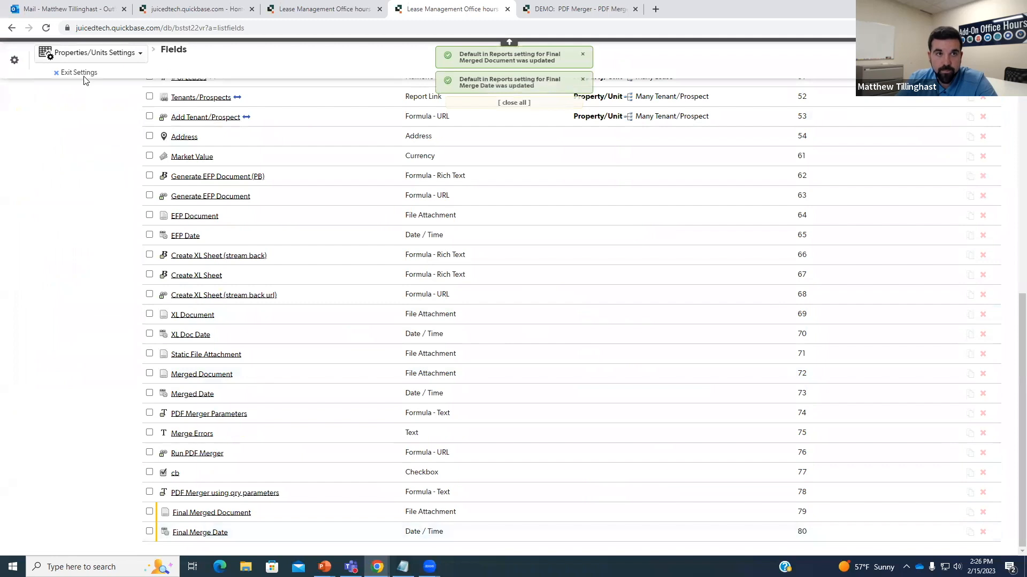
click(82, 74)
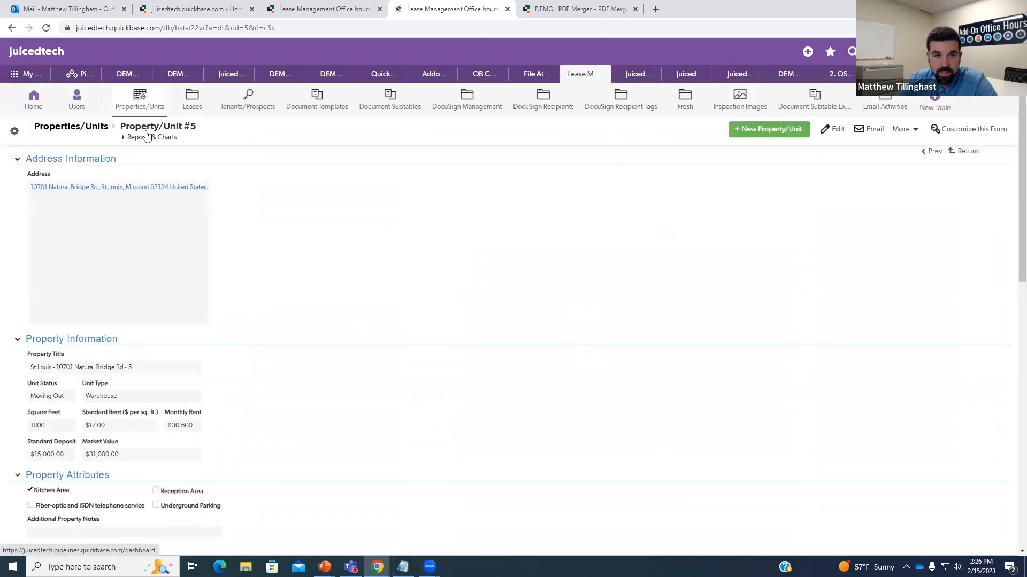
scroll(406, 366, down, 15)
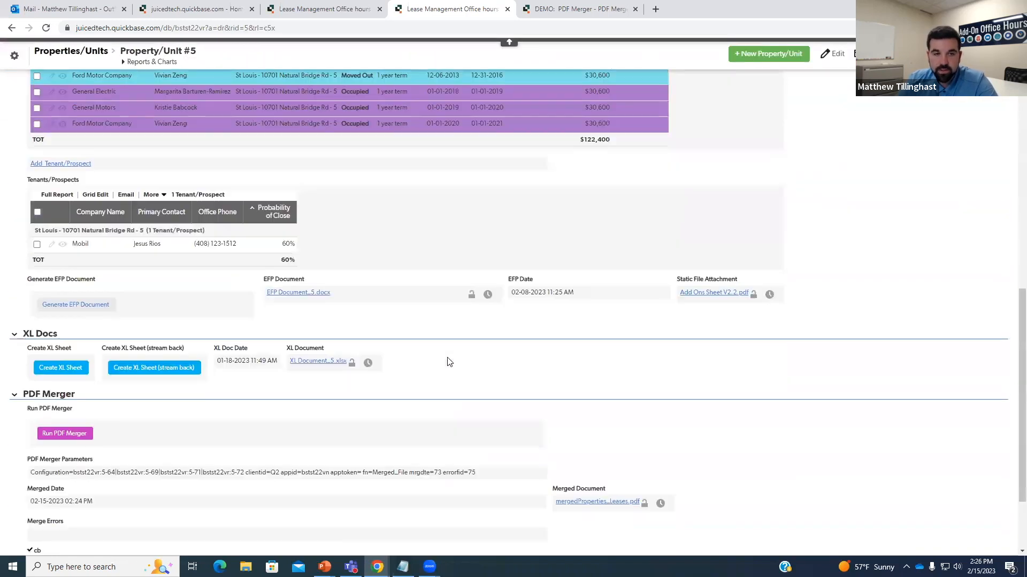
scroll(460, 359, down, 2)
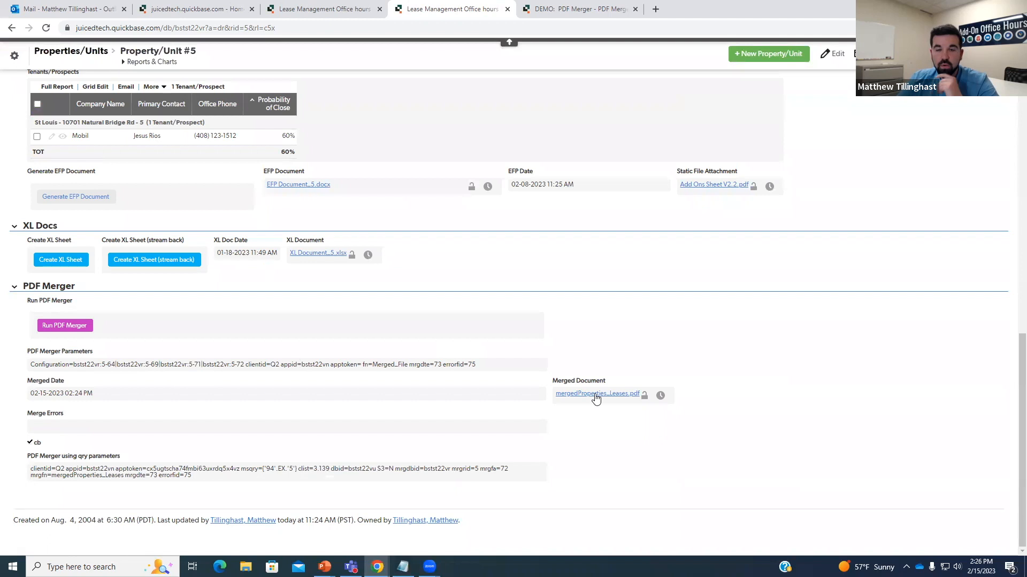
scroll(626, 426, up, 5)
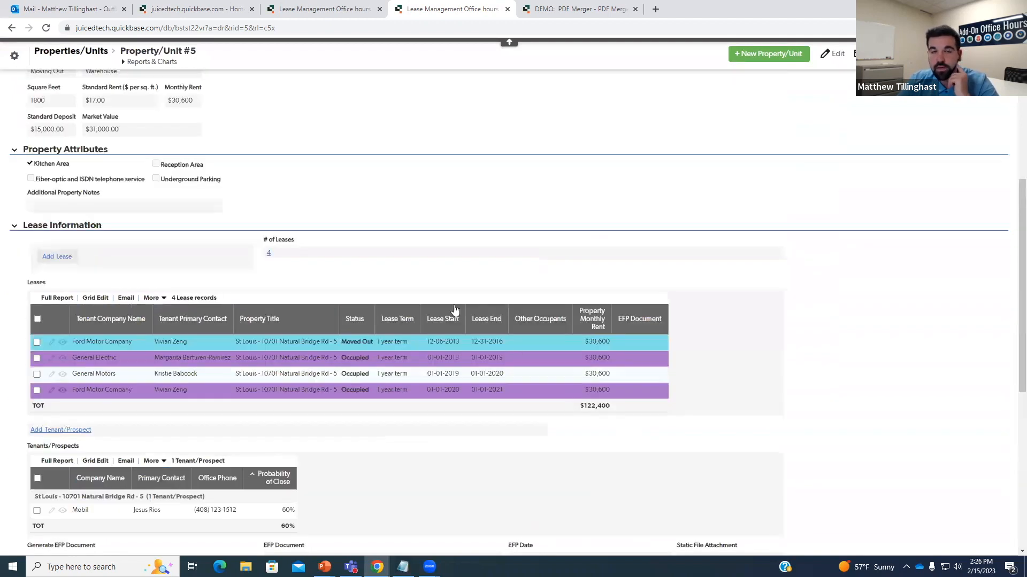
scroll(629, 350, down, 4)
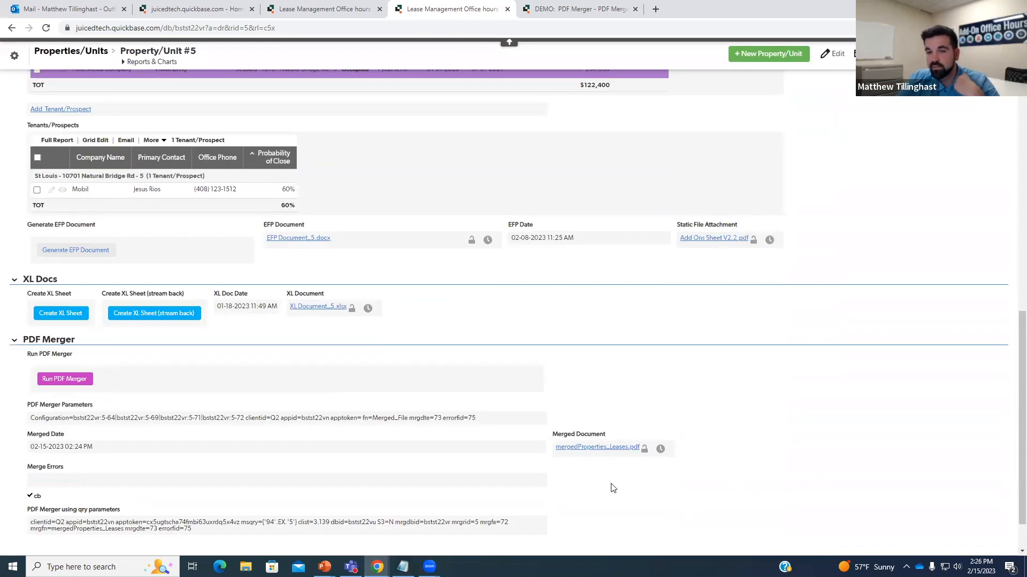
scroll(630, 478, up, 3)
scroll(214, 320, down, 1)
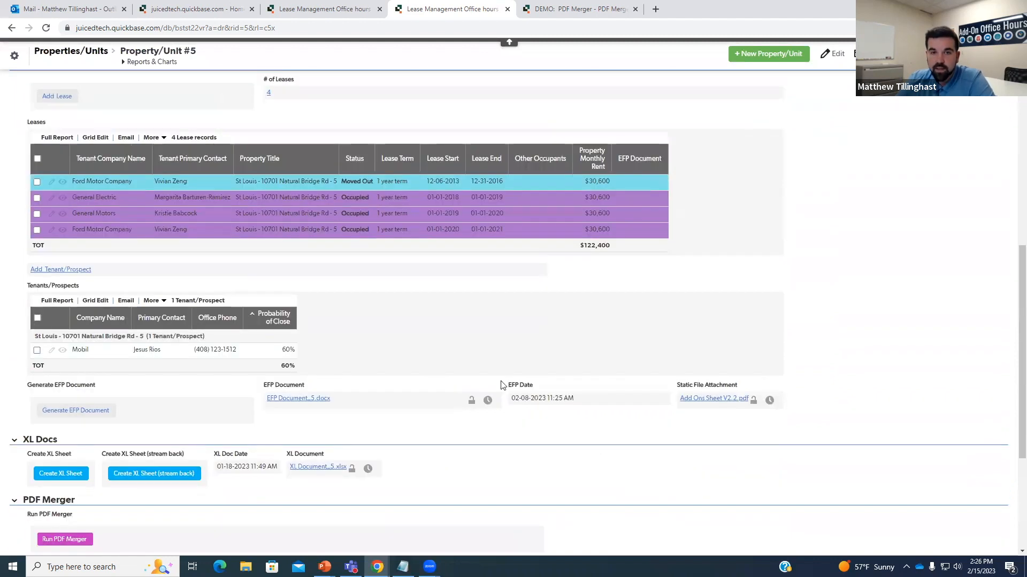
scroll(551, 405, down, 2)
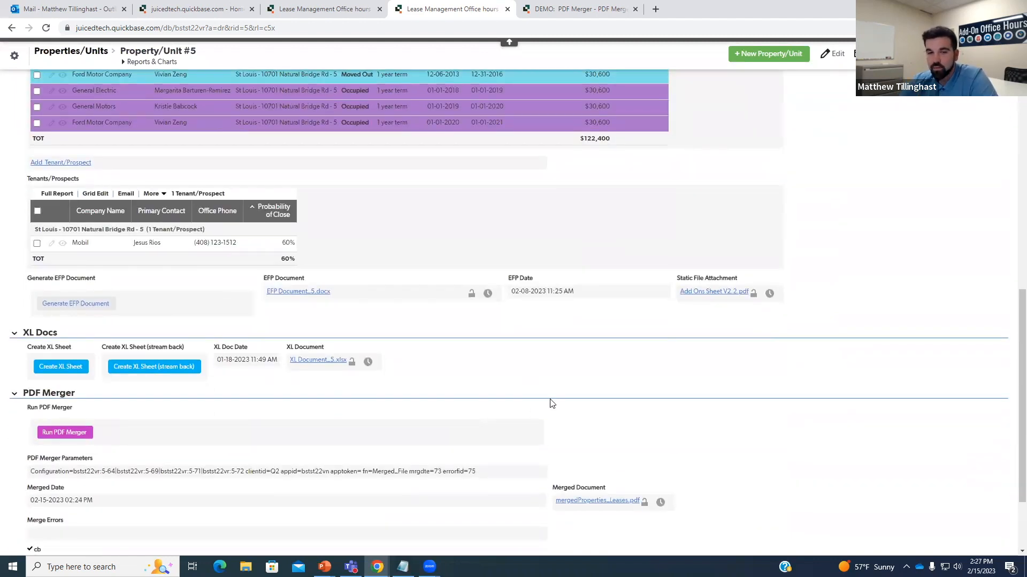
scroll(552, 404, down, 2)
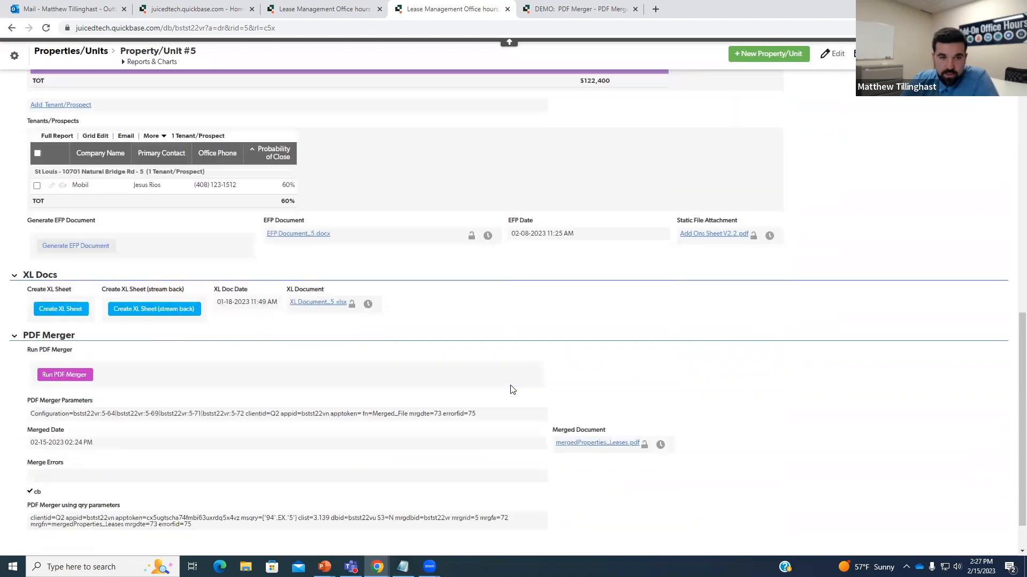
Step: Open the PDF Merger Parameters field properties and inspect the bstst22vr table id and field 64
right_click(75, 359)
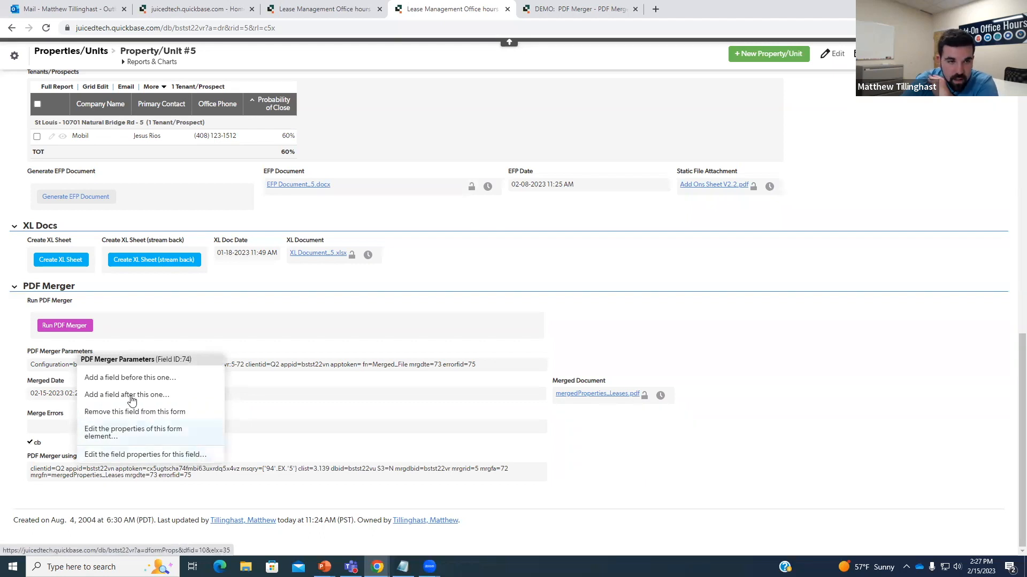
click(134, 455)
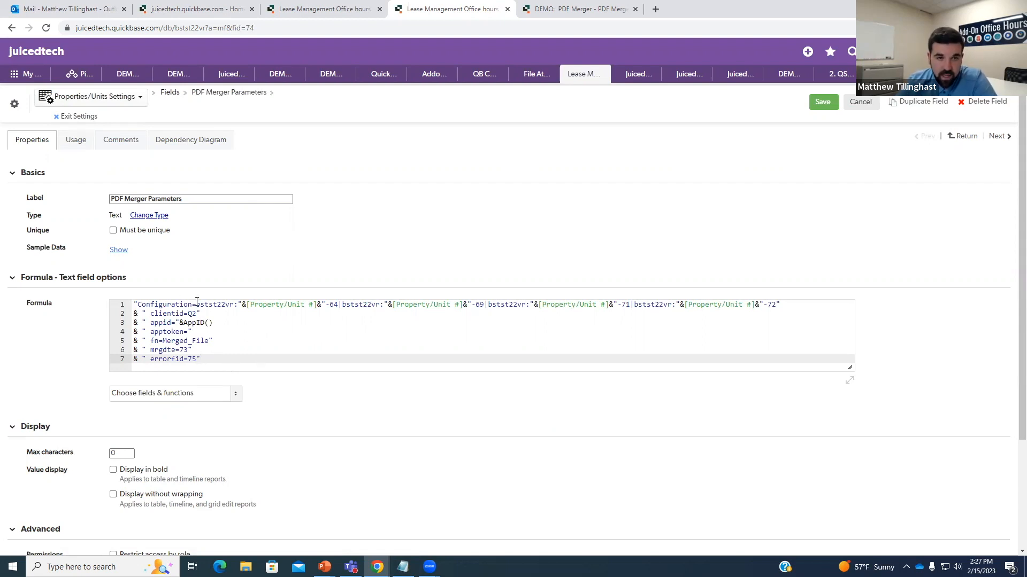
drag(146, 303, 620, 303)
click(628, 304)
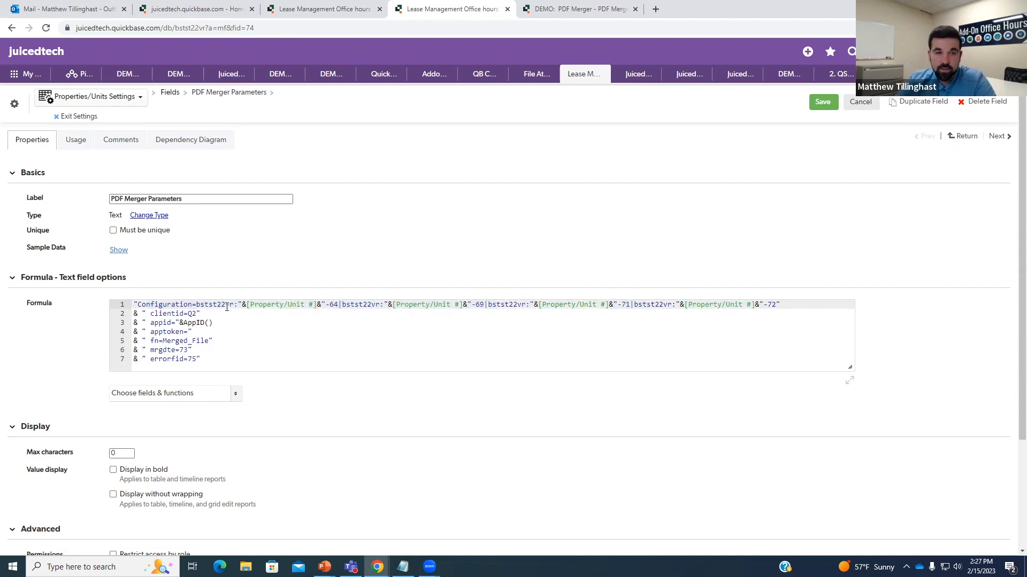
click(198, 305)
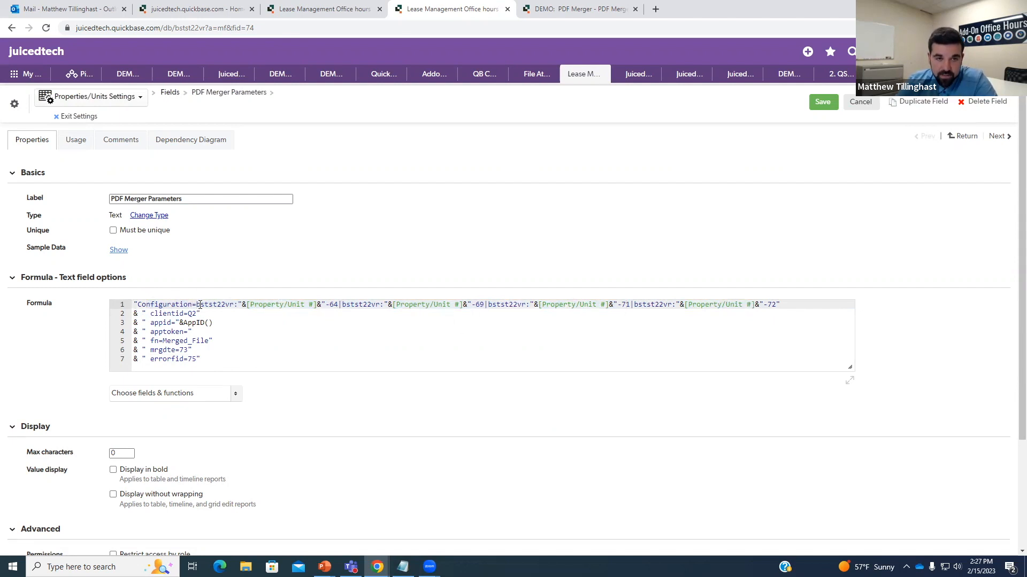
drag(204, 305, 234, 304)
click(233, 305)
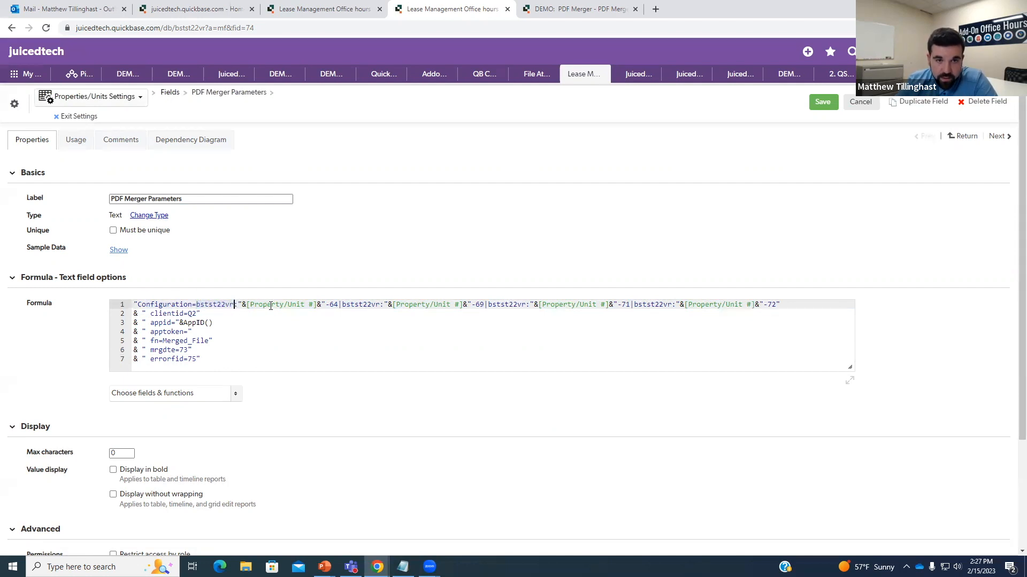
double_click(332, 305)
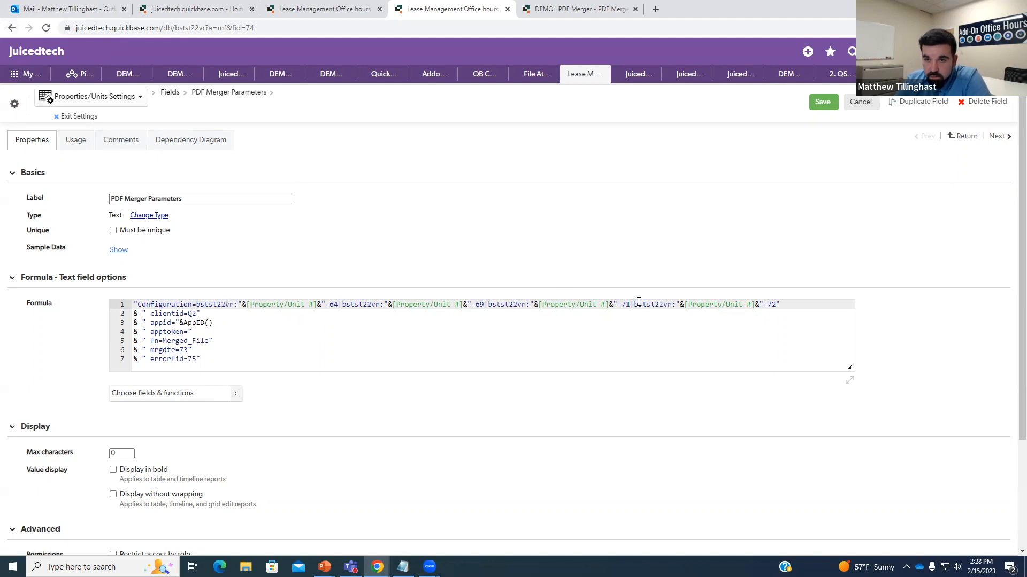
Step: Edit the formula's Configuration line so the -71 file reference becomes -72, then return to Property/Unit #5
drag(485, 306, 339, 305)
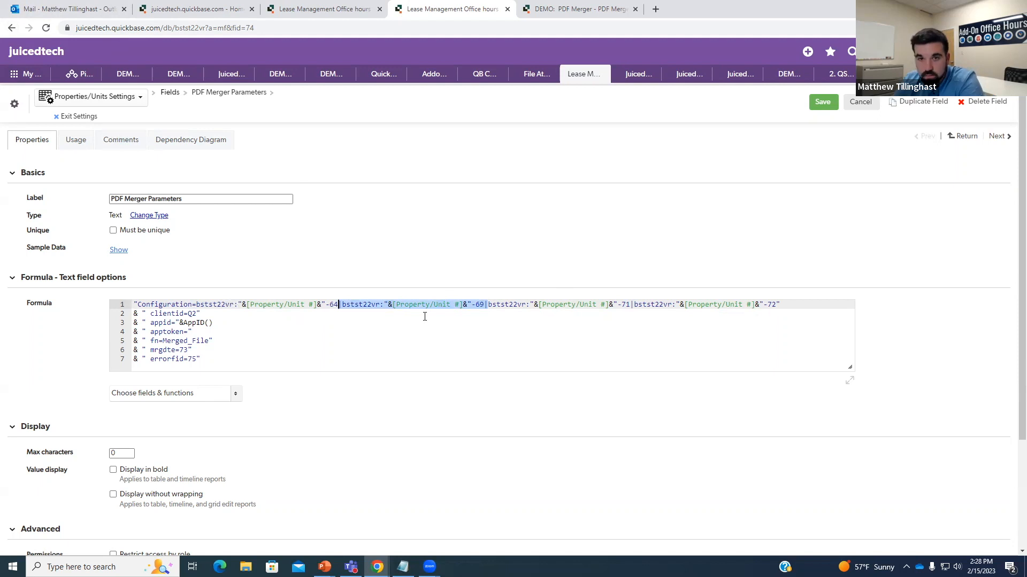
key(BackSpace)
text(|)
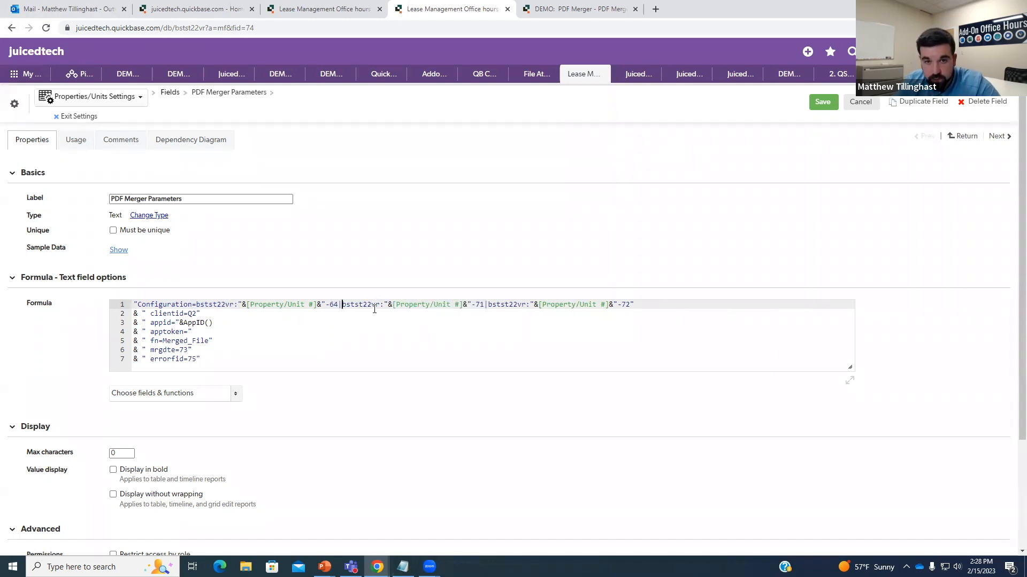
text(||||||||)
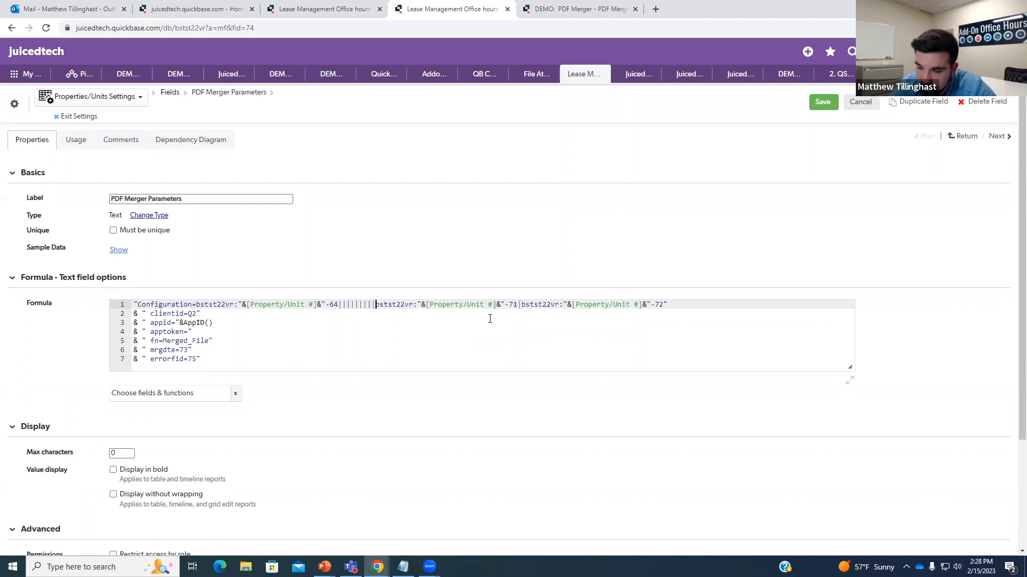
key(BackSpace)
key(BackSpace)
key(BackSpace)
key(BackSpace)
key(BackSpace)
key(BackSpace)
key(BackSpace)
key(BackSpace)
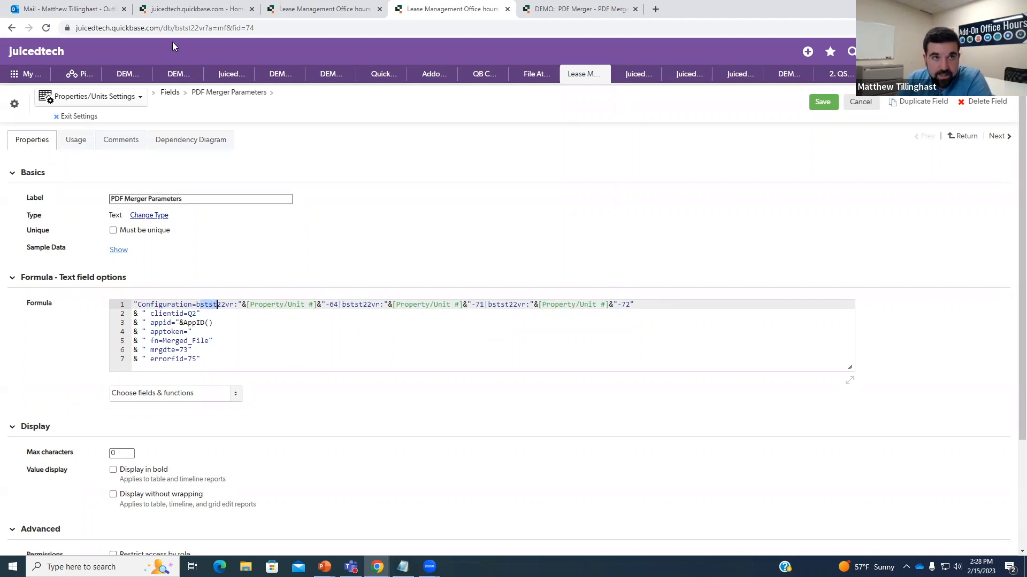
key(Down)
click(268, 305)
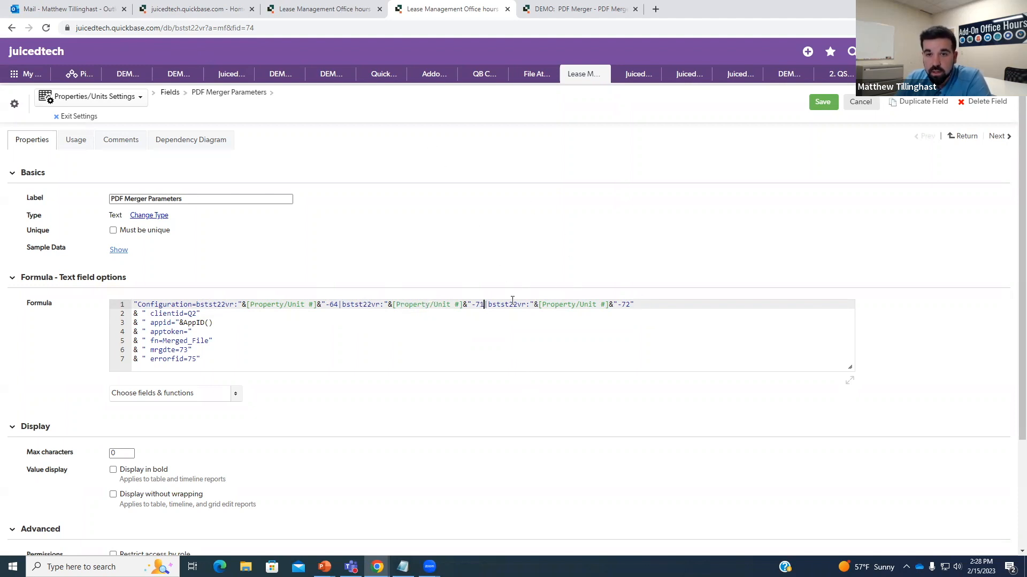
key(BackSpace)
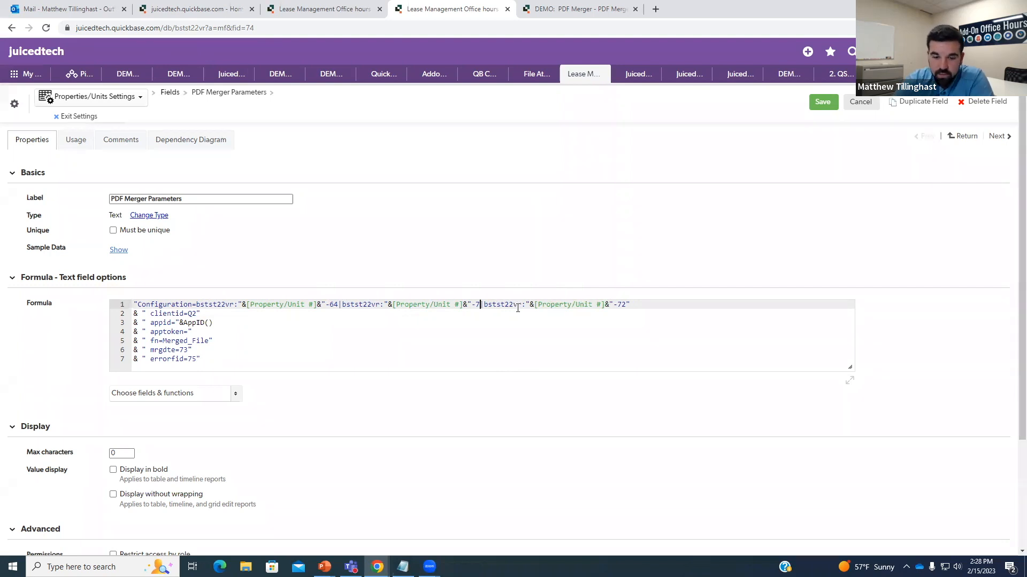
text(2)
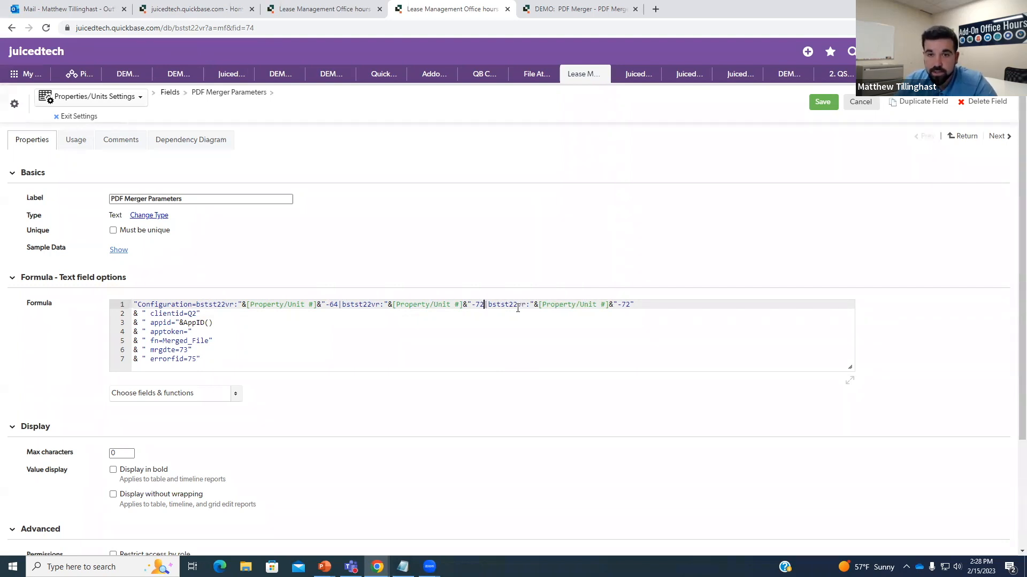
click(321, 9)
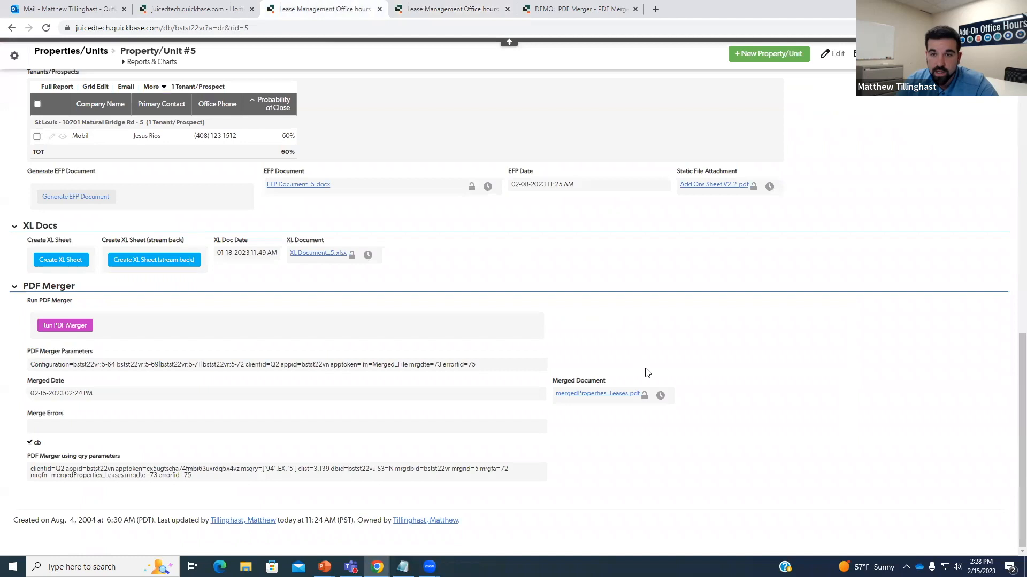
Step: Check the Merged Document field's id from its right-click options
right_click(598, 383)
scroll(188, 255, up, 4)
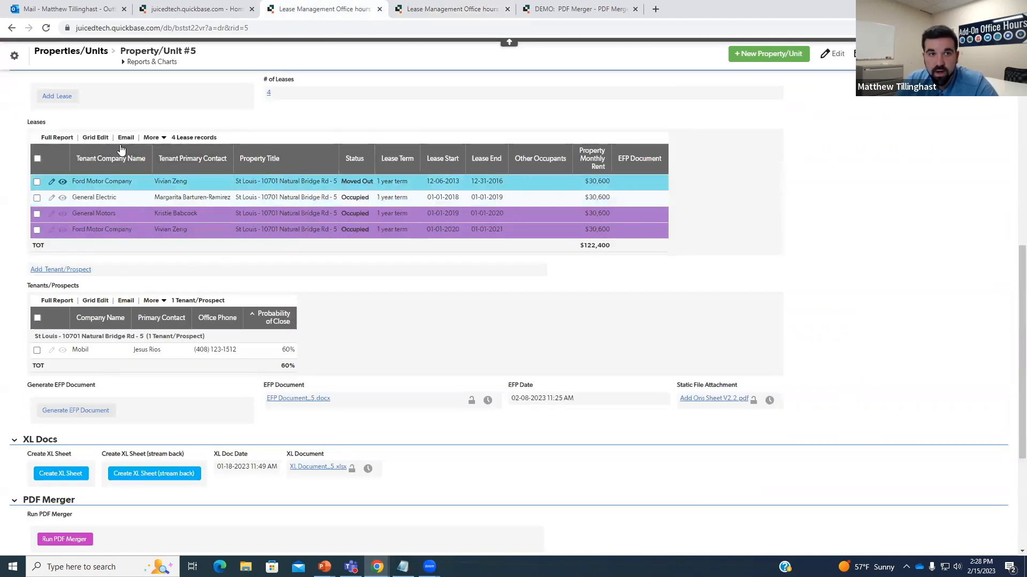
scroll(412, 300, down, 4)
right_click(604, 383)
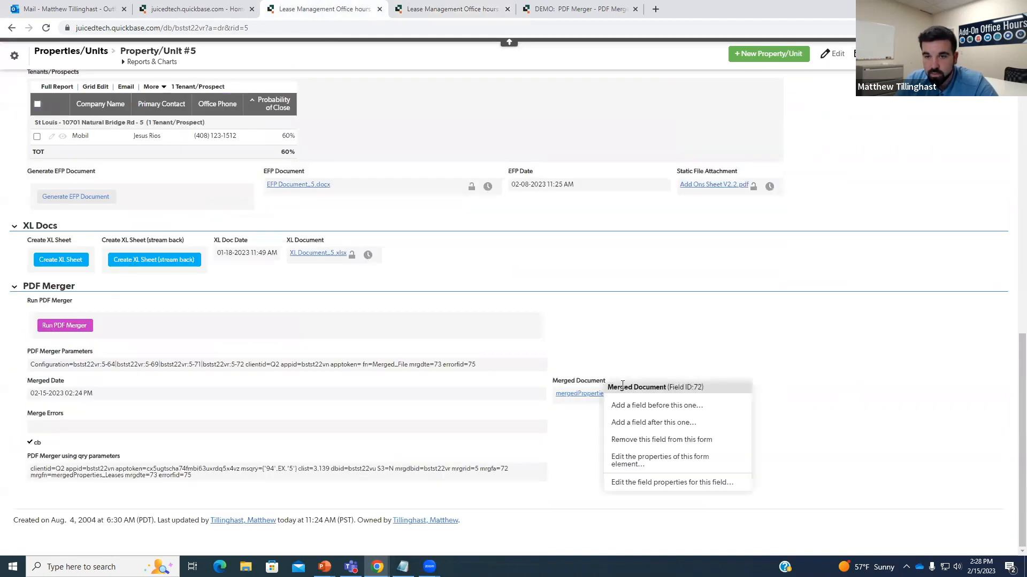
click(675, 359)
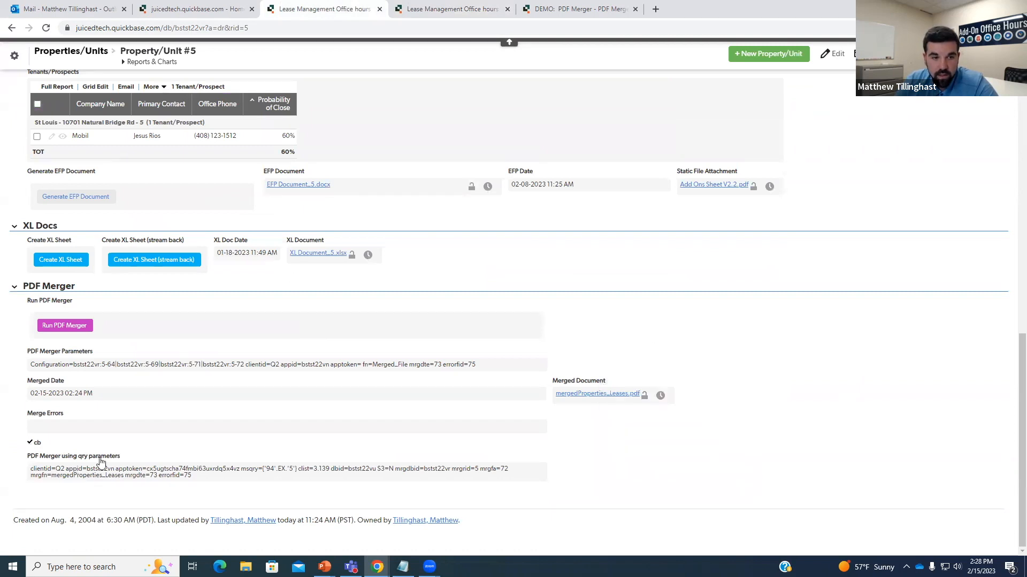
Step: Add the Final Merge Date field after PDF Merger using qry parameters
right_click(77, 462)
click(129, 395)
scroll(81, 249, down, 10)
scroll(81, 248, up, 4)
scroll(69, 262, up, 2)
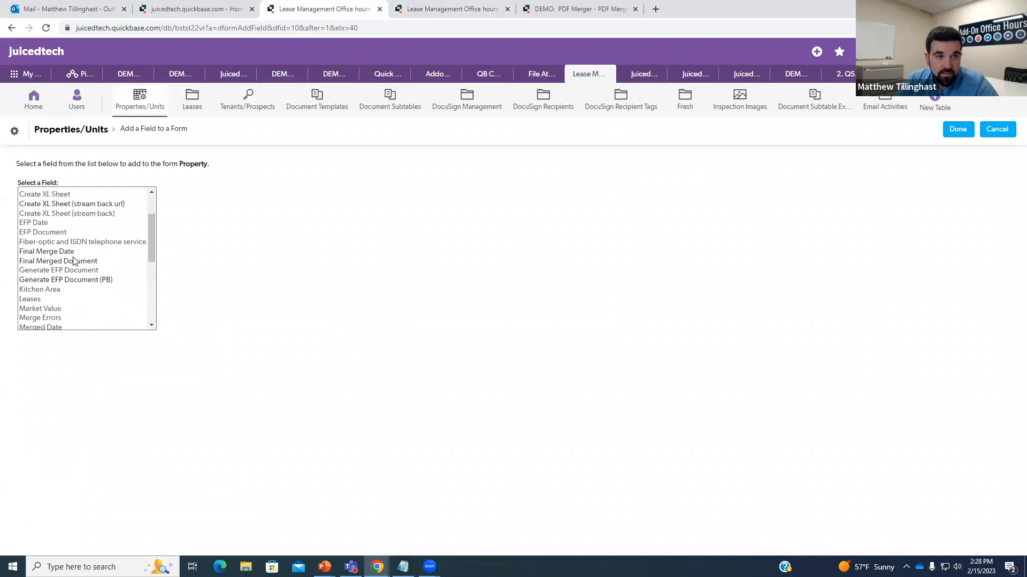
click(71, 253)
click(954, 130)
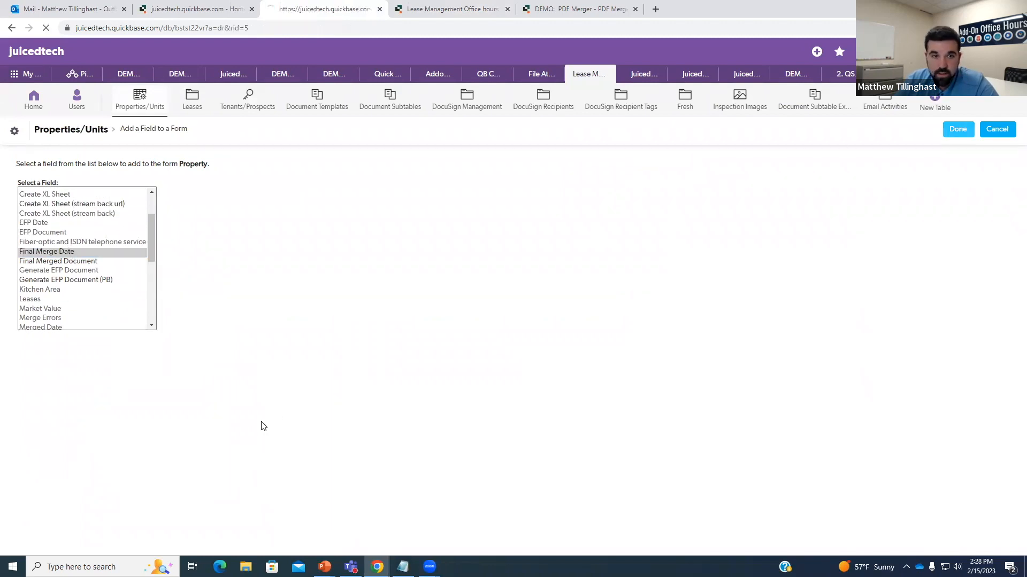
Step: Add the Final Merged Document field after Final Merge Date and check its field id
scroll(233, 437, down, 15)
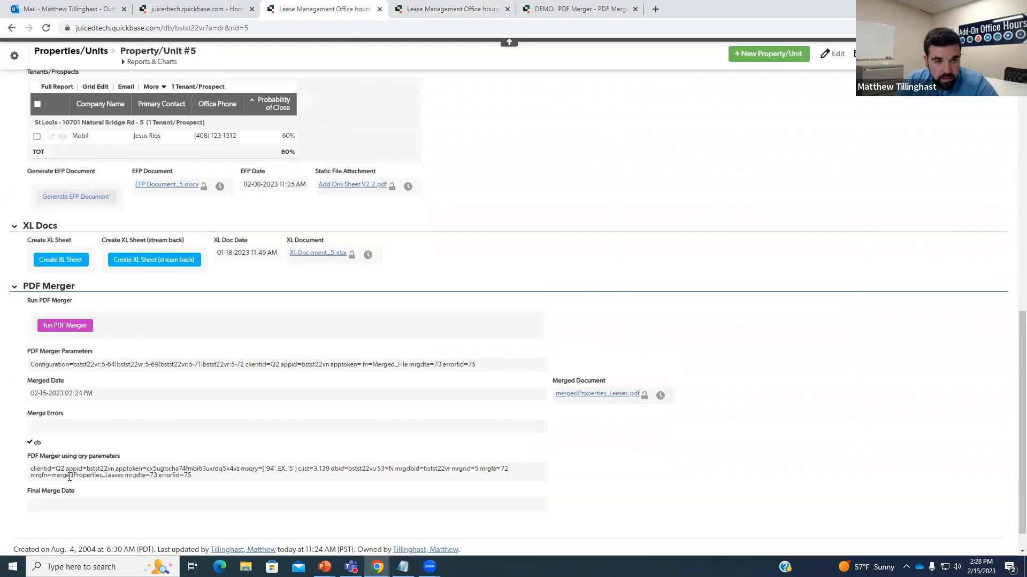
right_click(59, 506)
click(113, 428)
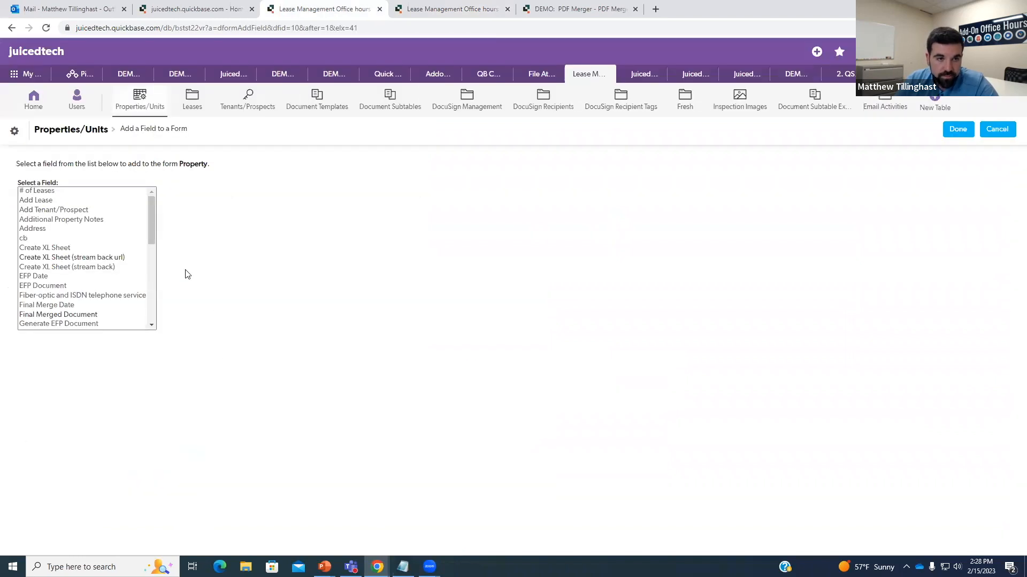
scroll(109, 251, down, 2)
click(110, 259)
click(957, 130)
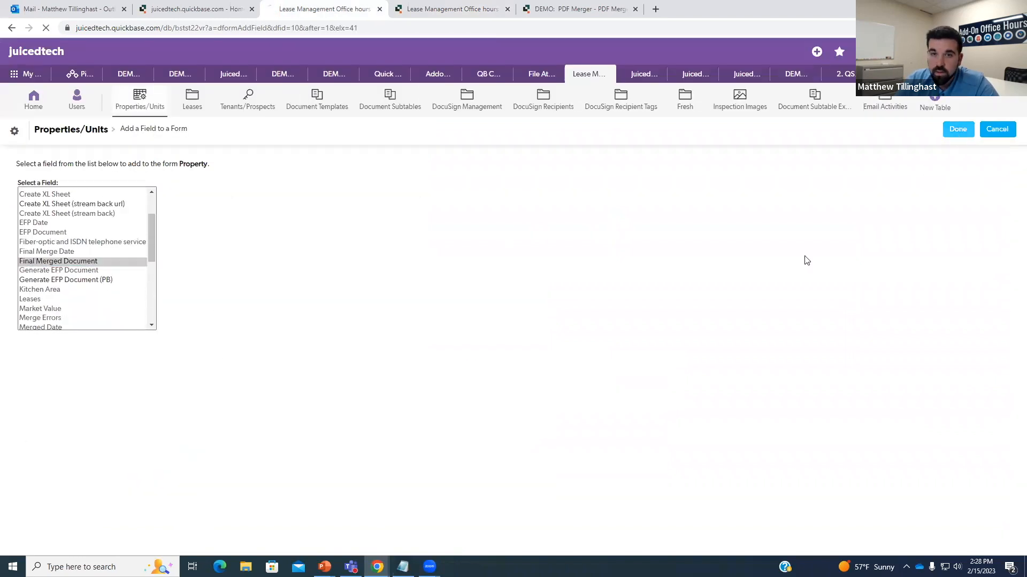
scroll(365, 429, down, 15)
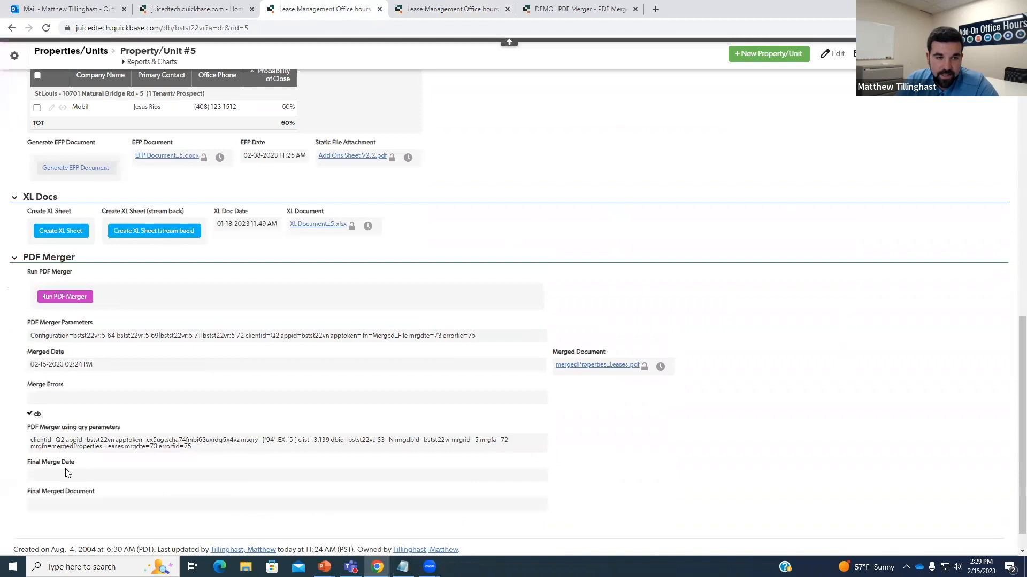
right_click(74, 493)
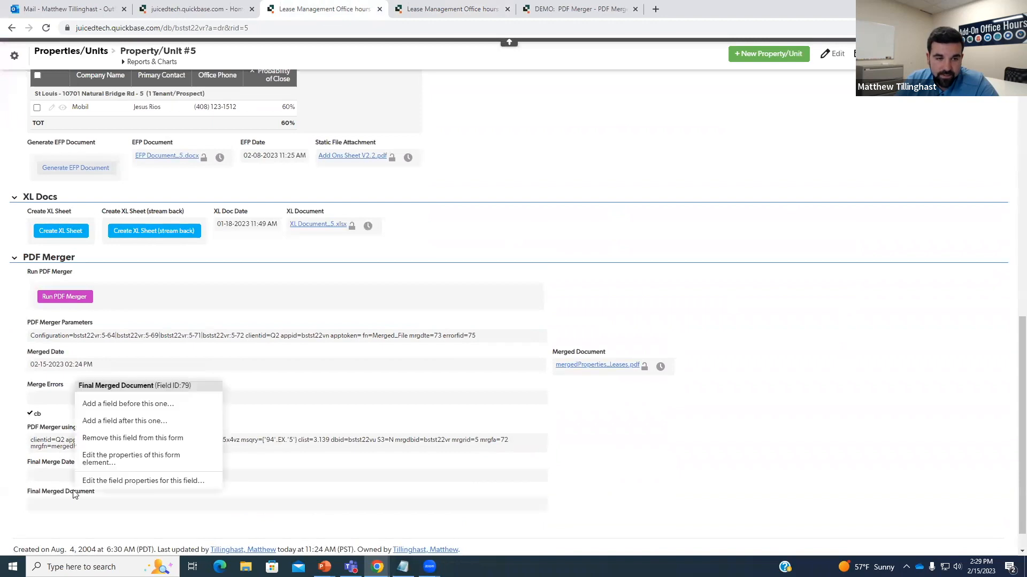
Step: Change the last file reference in the PDF Merger Parameters formula from -72 to -79
click(467, 8)
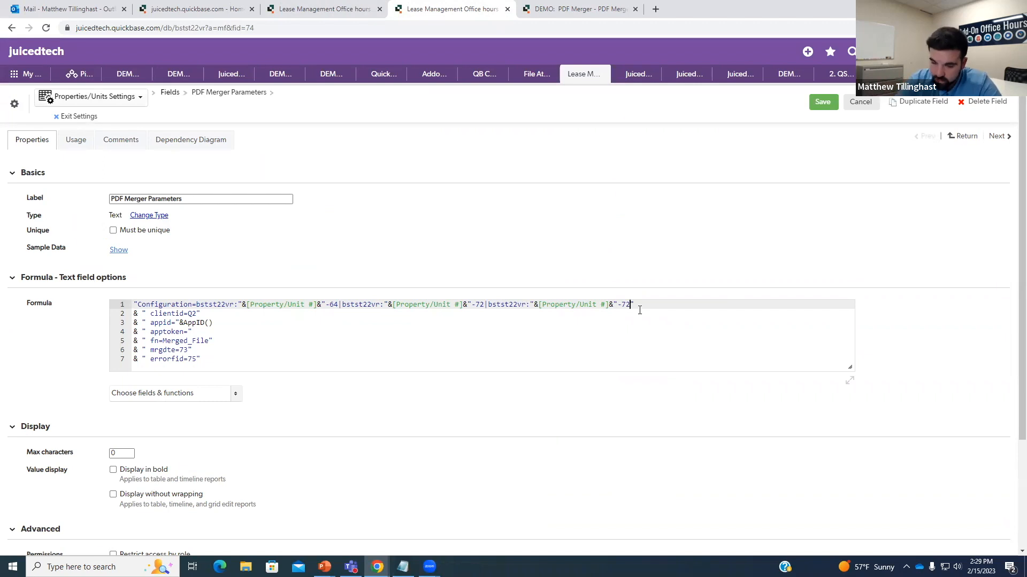
key(BackSpace)
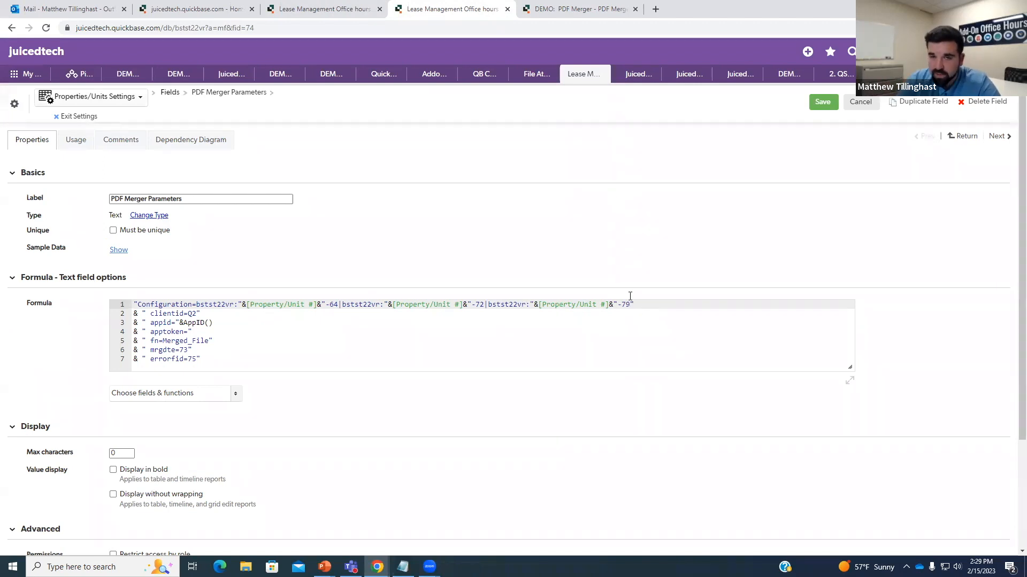
drag(485, 303, 635, 303)
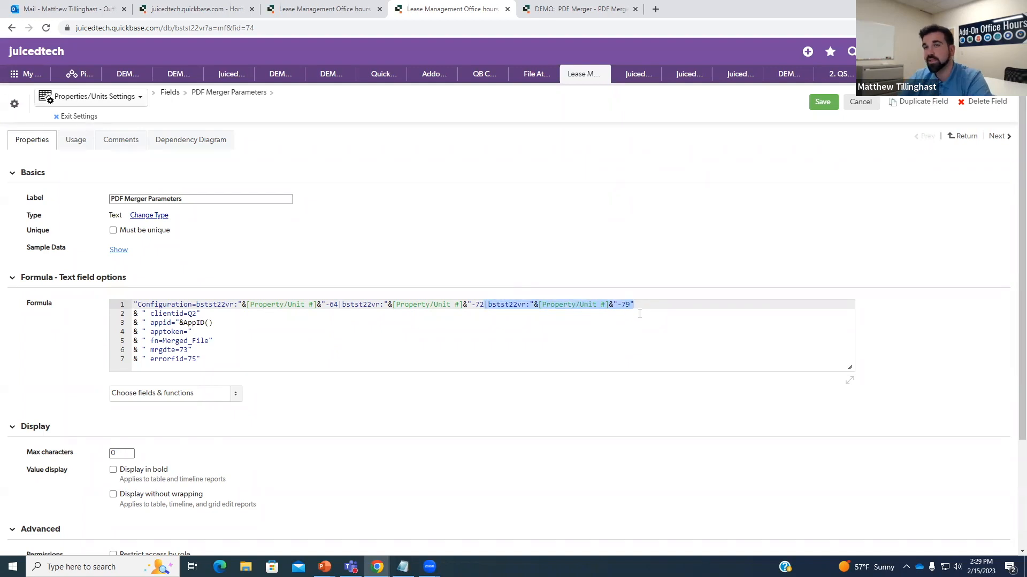
click(626, 305)
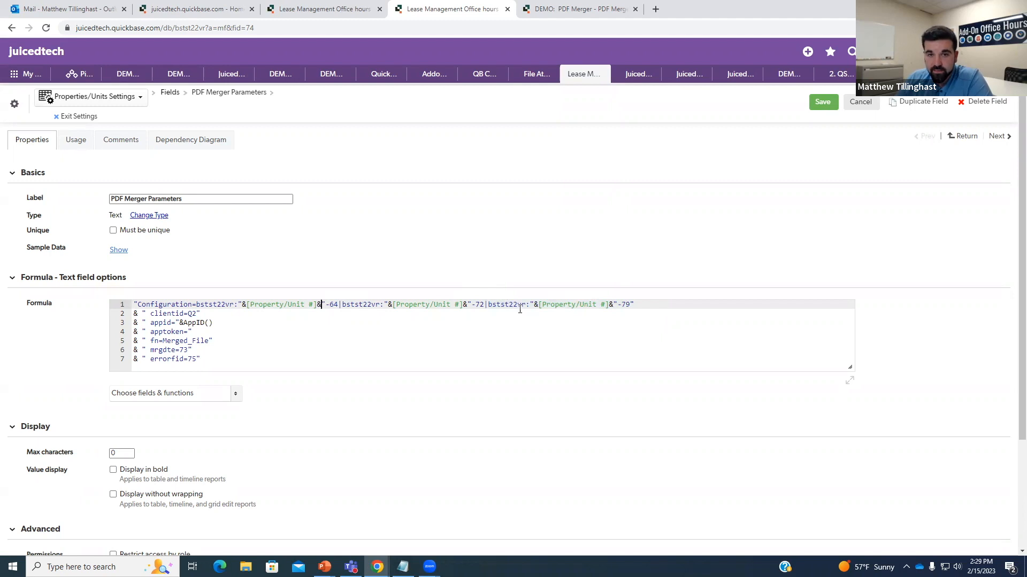
drag(484, 303, 474, 304)
click(480, 304)
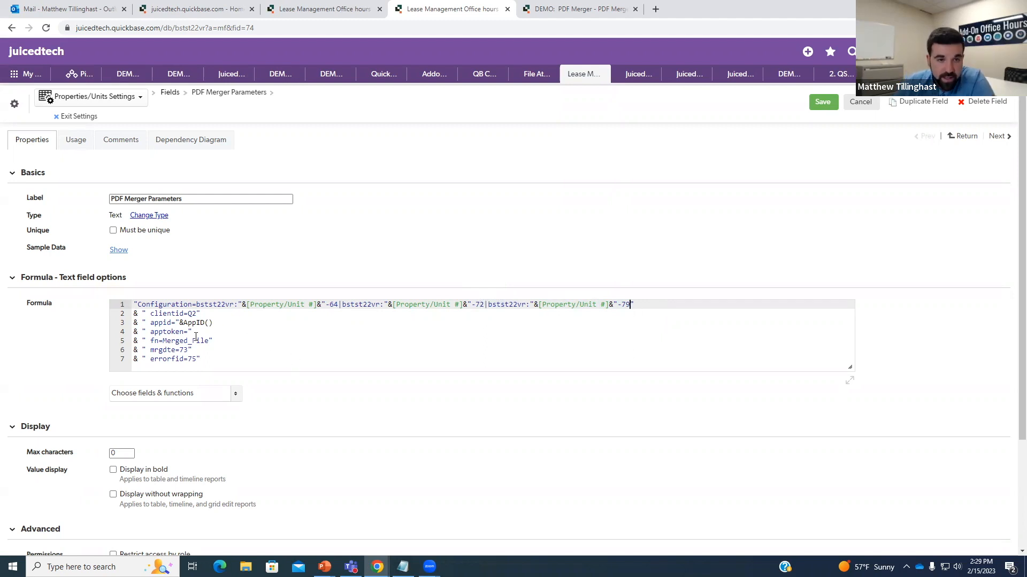
Step: Set fn to Final_Merged_File and mrgdte to 80, then save the formula
click(164, 341)
text(Final)
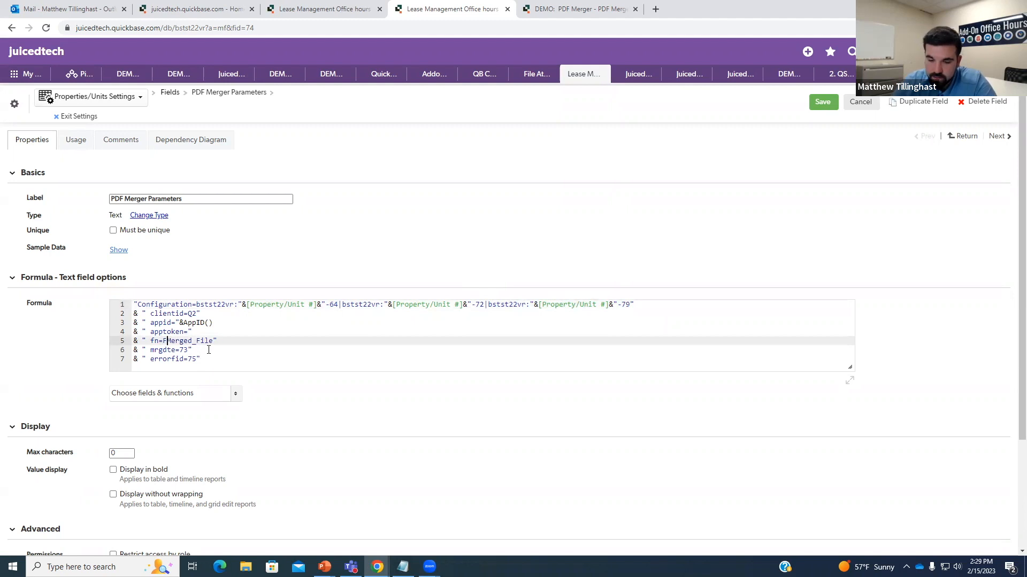
text(_)
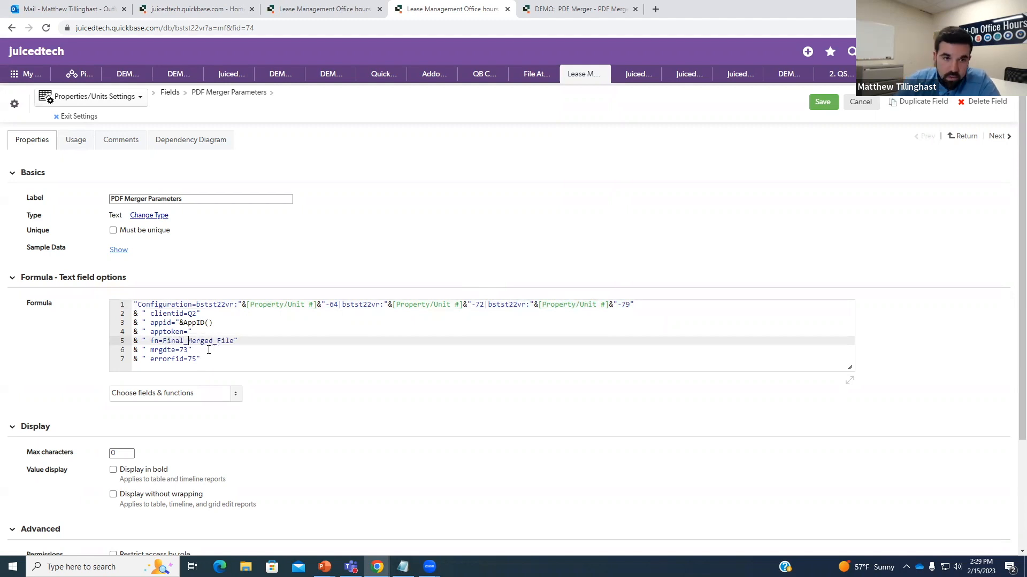
click(190, 350)
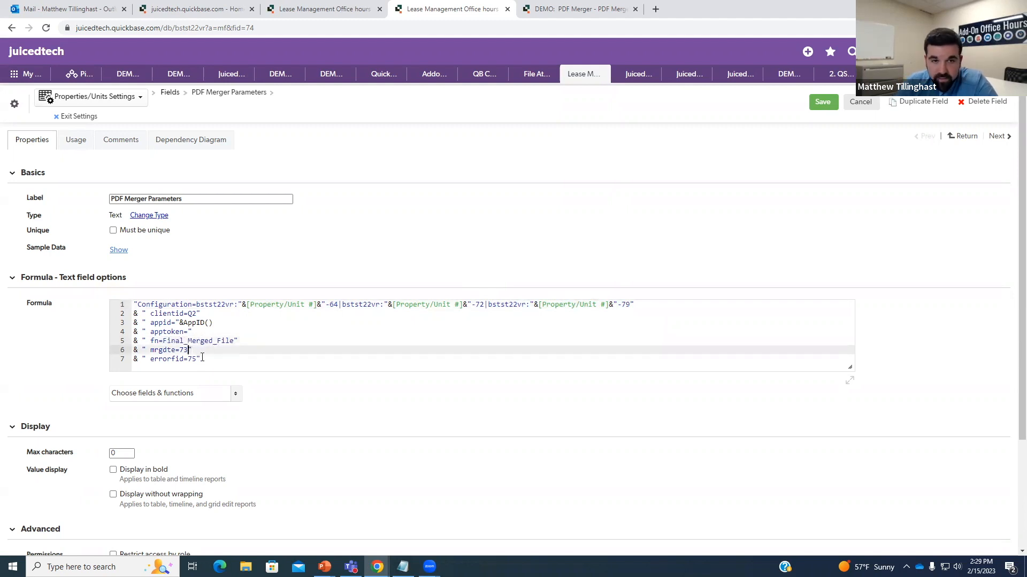
text(80)
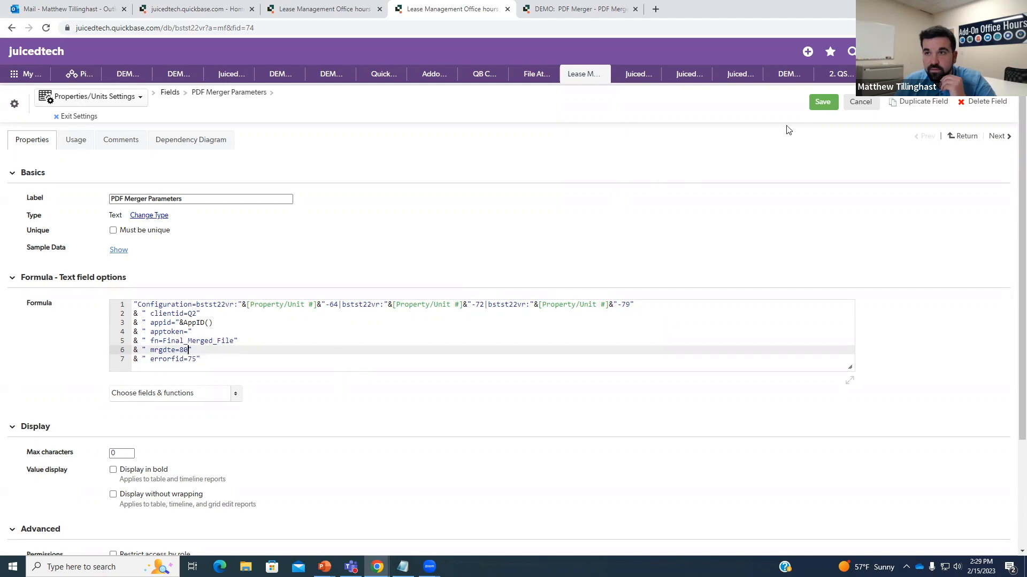
click(827, 105)
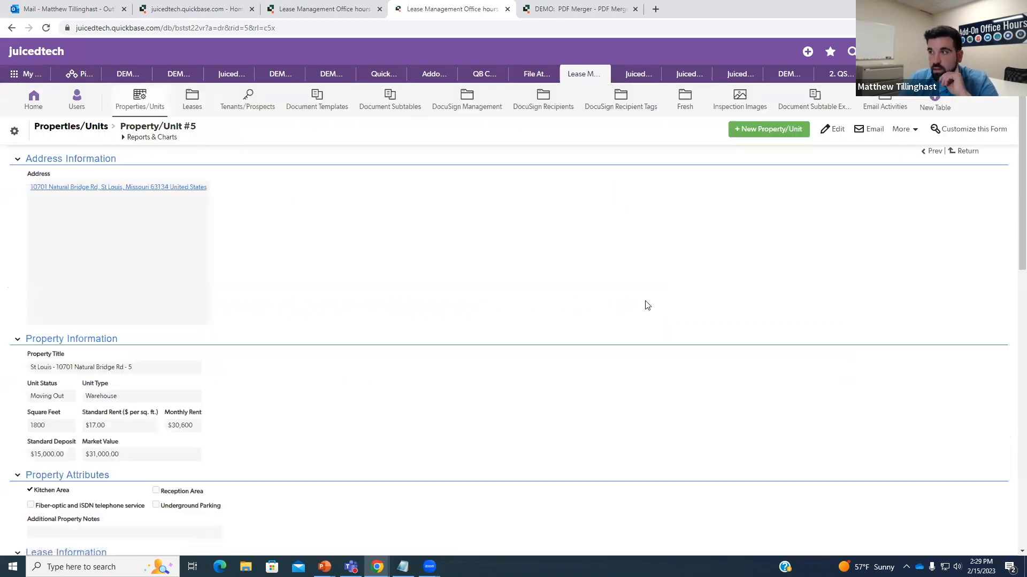
scroll(508, 344, down, 15)
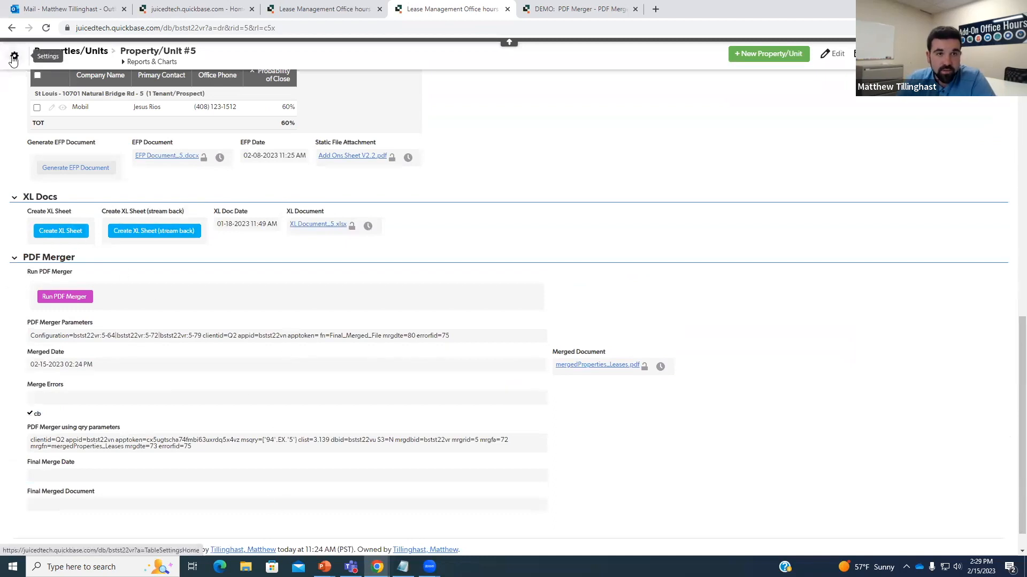
Step: Copy the PDF Merger with qry notification in Properties/Units settings and open the copy for editing
right_click(260, 142)
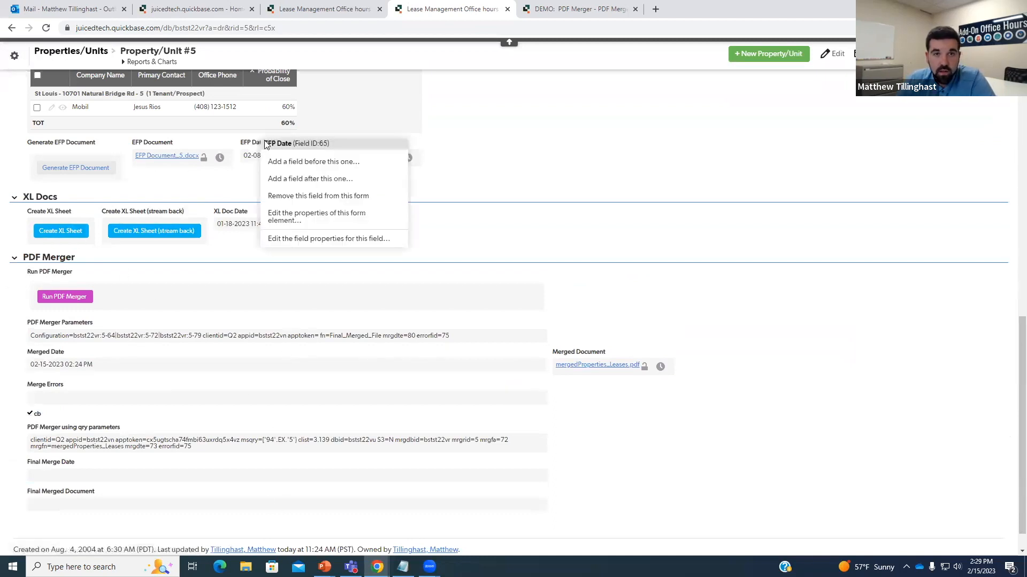
right_click(164, 144)
click(500, 216)
click(17, 56)
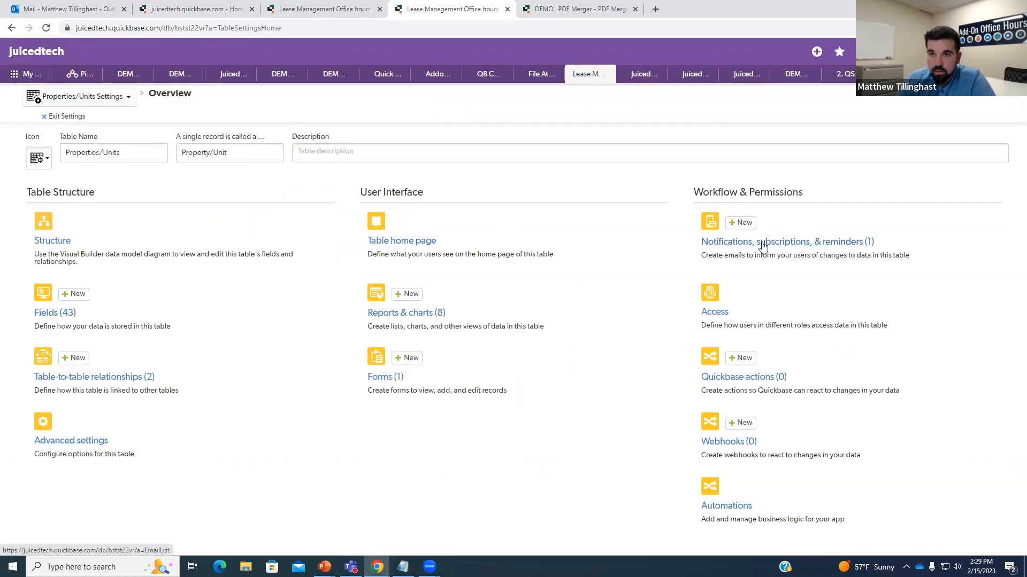
click(763, 245)
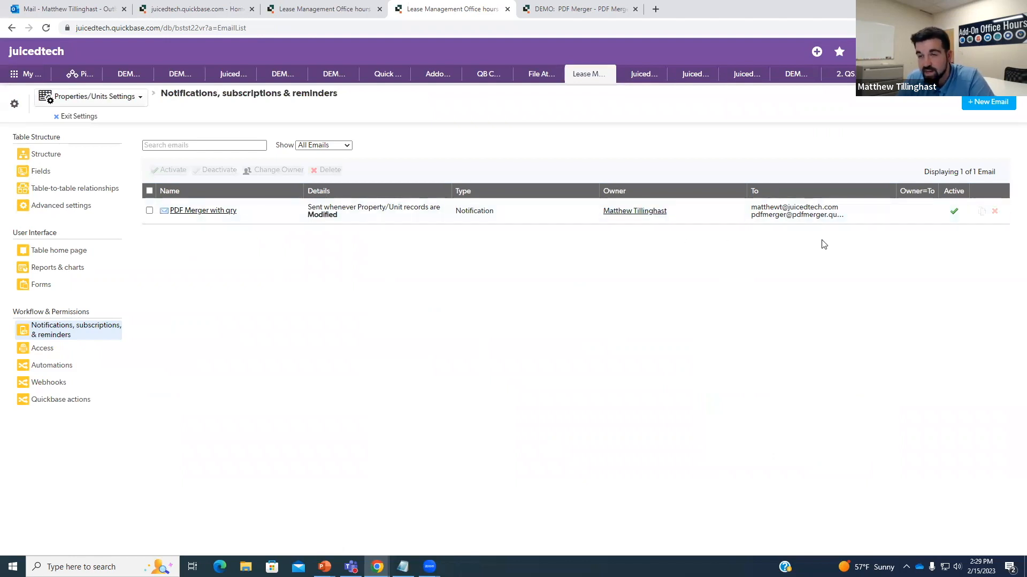
click(981, 211)
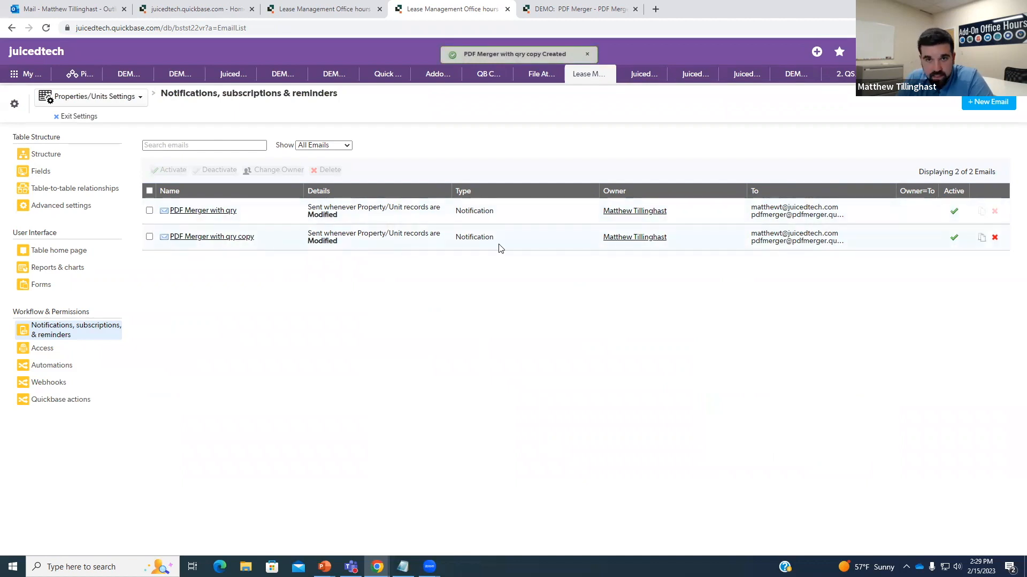
click(219, 237)
Step: Rename the copied notification to 'Final PDF Merger'
drag(204, 173, 162, 175)
key(BackSpace)
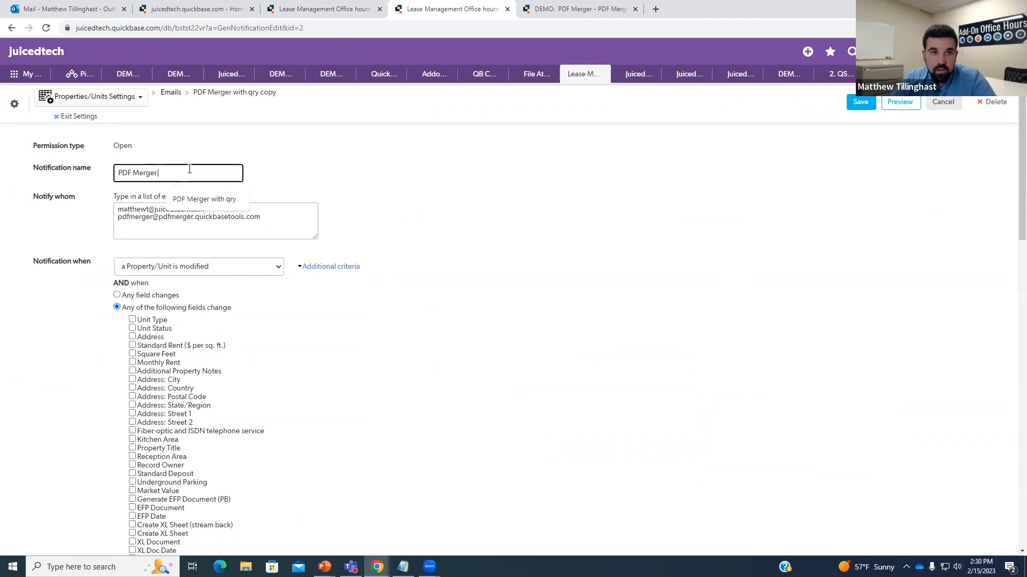
key(BackSpace)
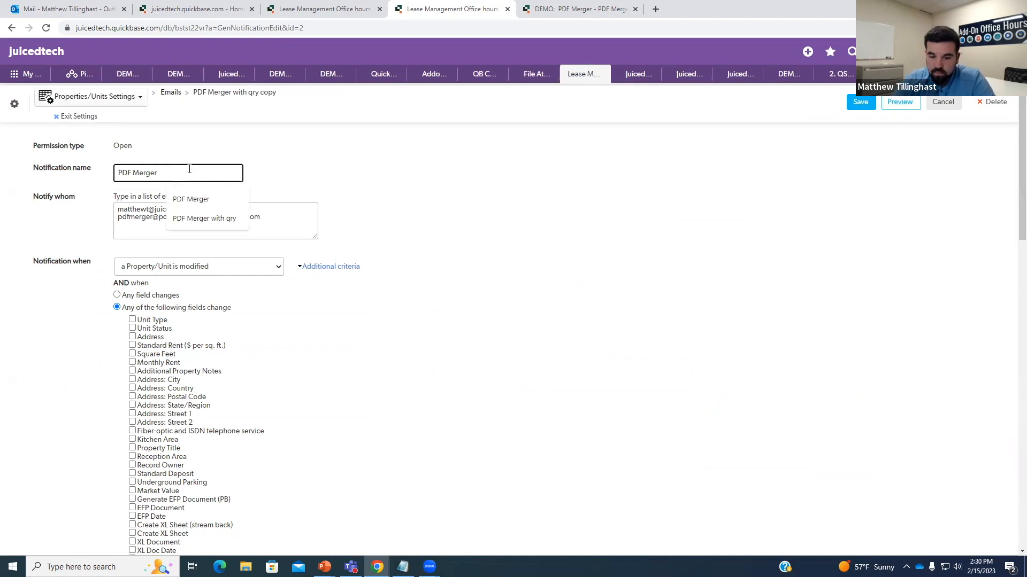
key(Home)
text(Final)
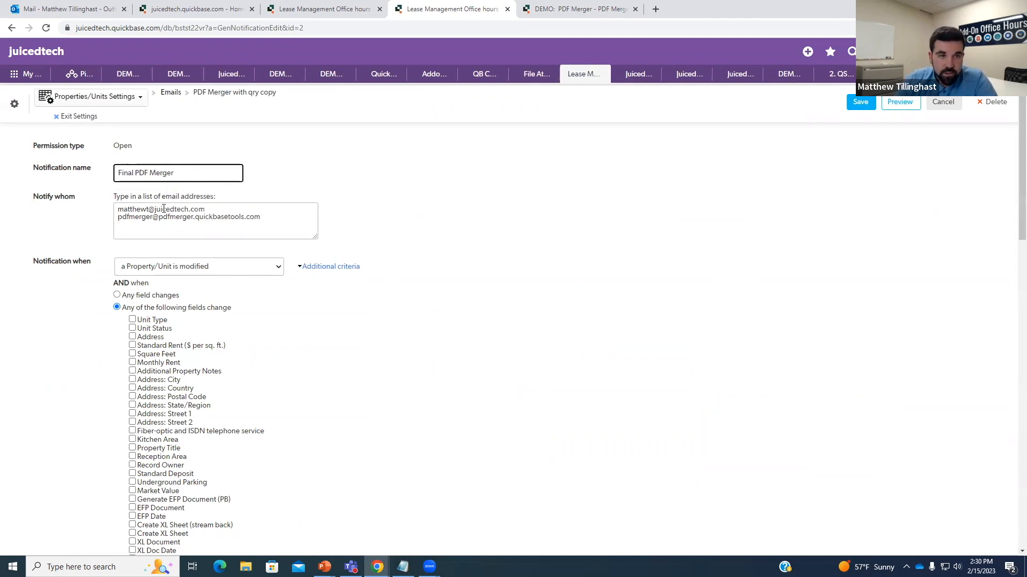
drag(122, 213, 247, 216)
click(284, 220)
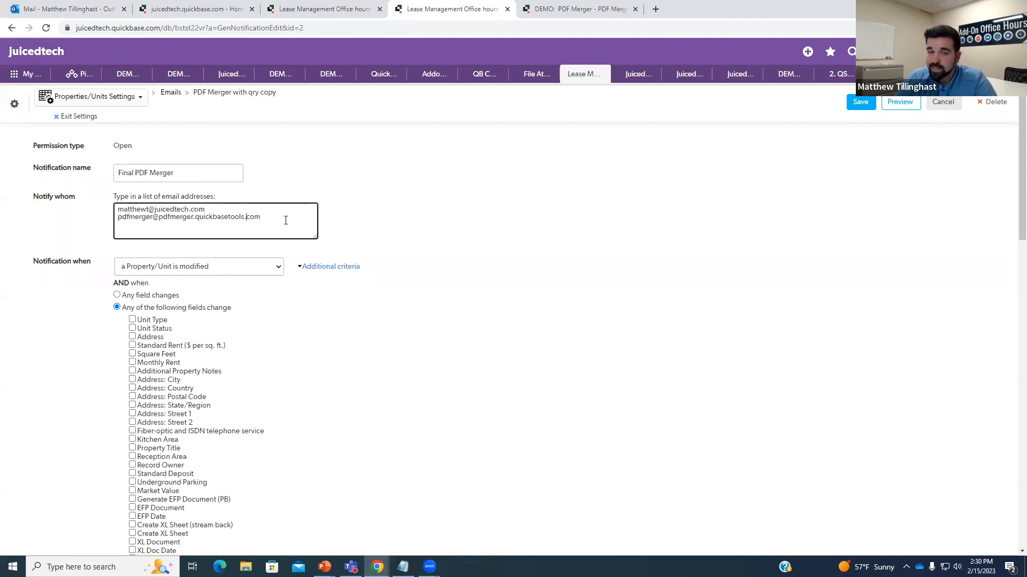
Step: Stop the cb field from triggering the notification
scroll(321, 240, down, 2)
scroll(367, 248, down, 4)
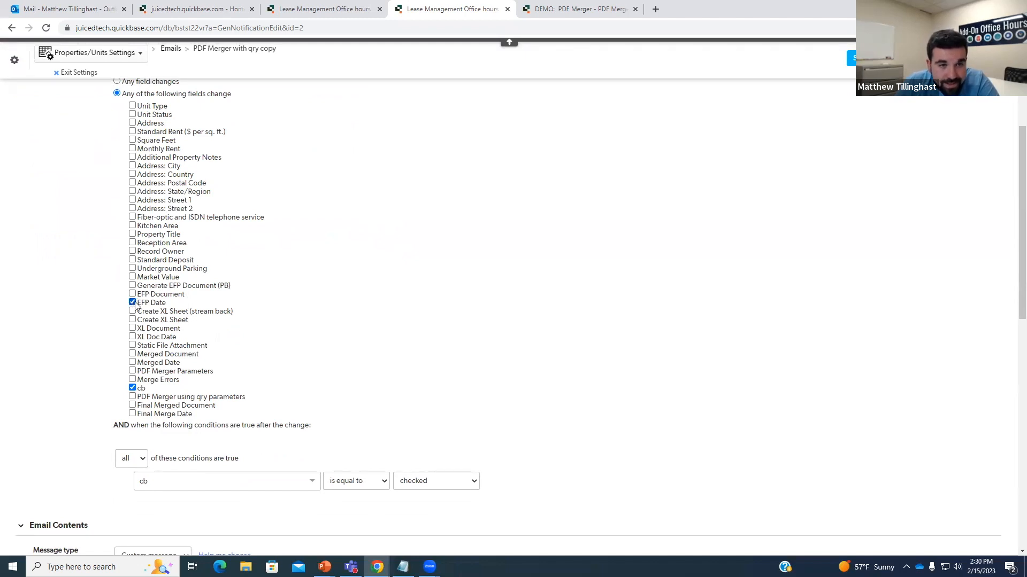
scroll(285, 320, down, 1)
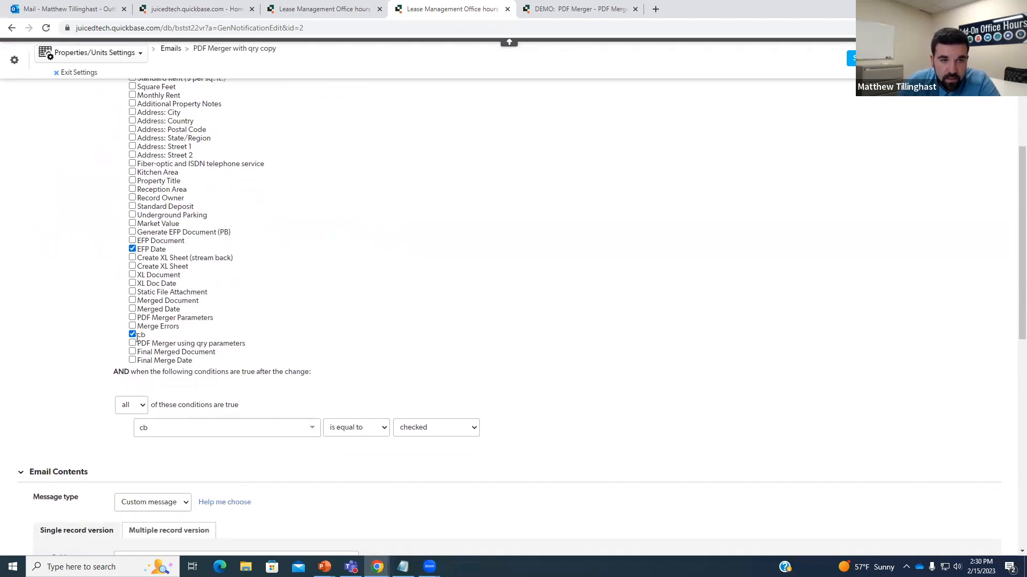
click(133, 335)
scroll(285, 342, down, 3)
Step: Set the condition to EFP Date is not equal to a blank date
click(251, 268)
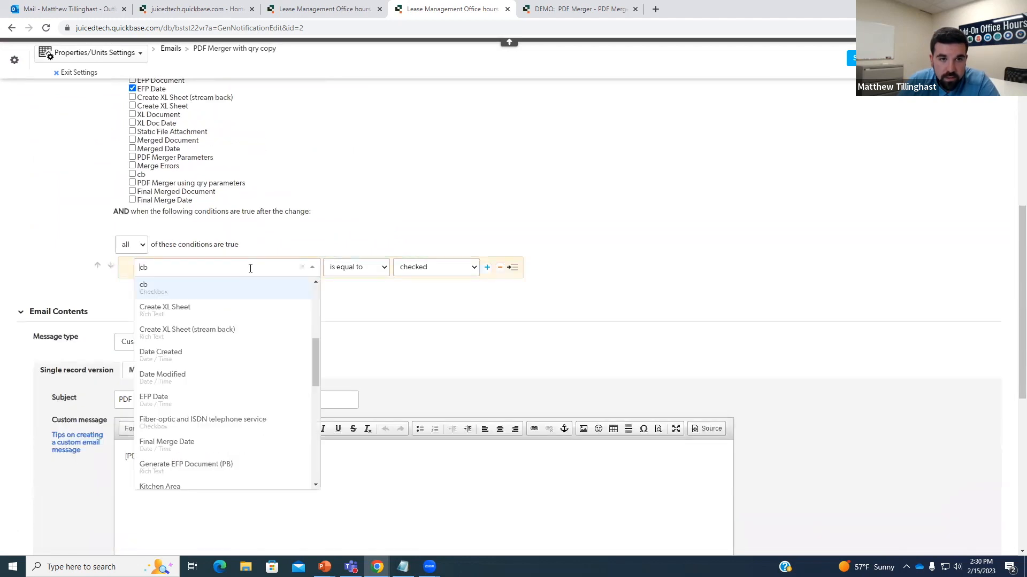
text(efp)
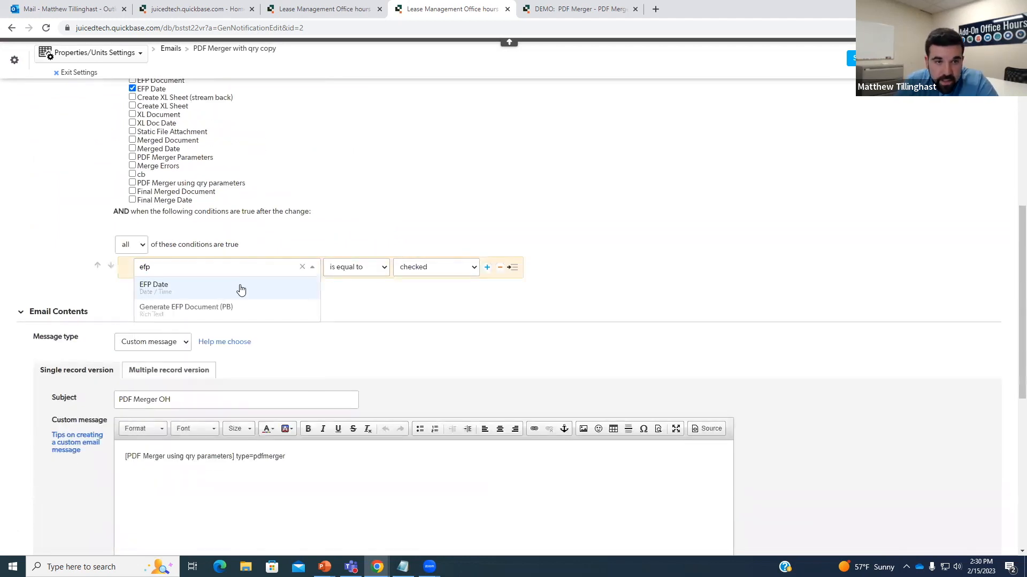
click(222, 287)
click(384, 268)
click(374, 291)
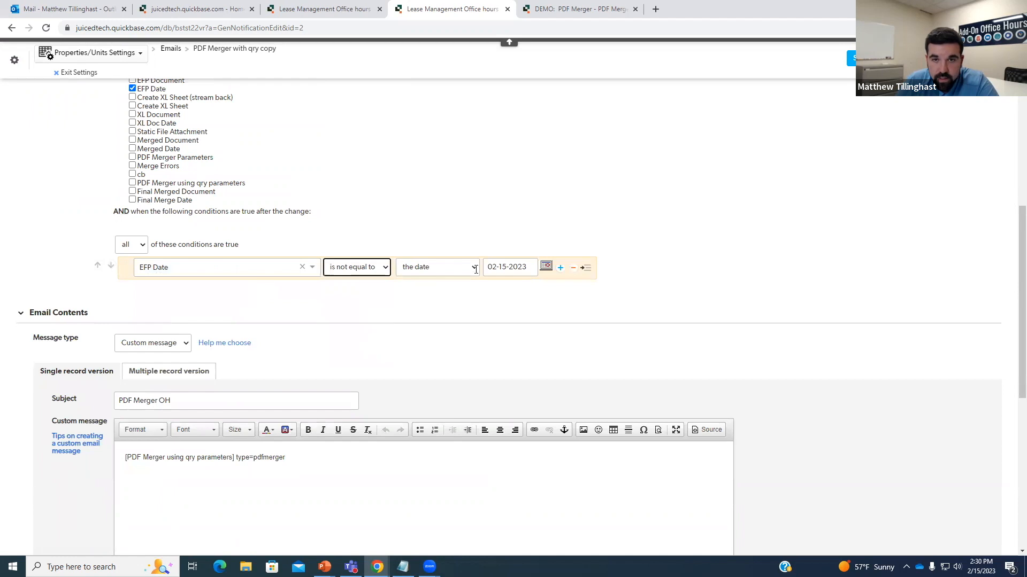
drag(530, 267, 465, 266)
key(BackSpace)
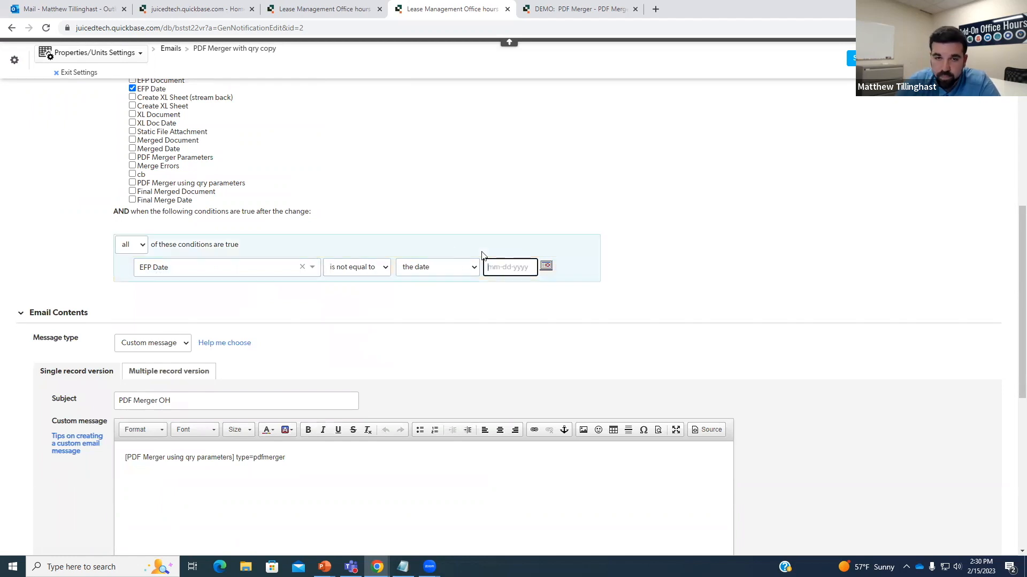
click(466, 306)
scroll(272, 324, down, 2)
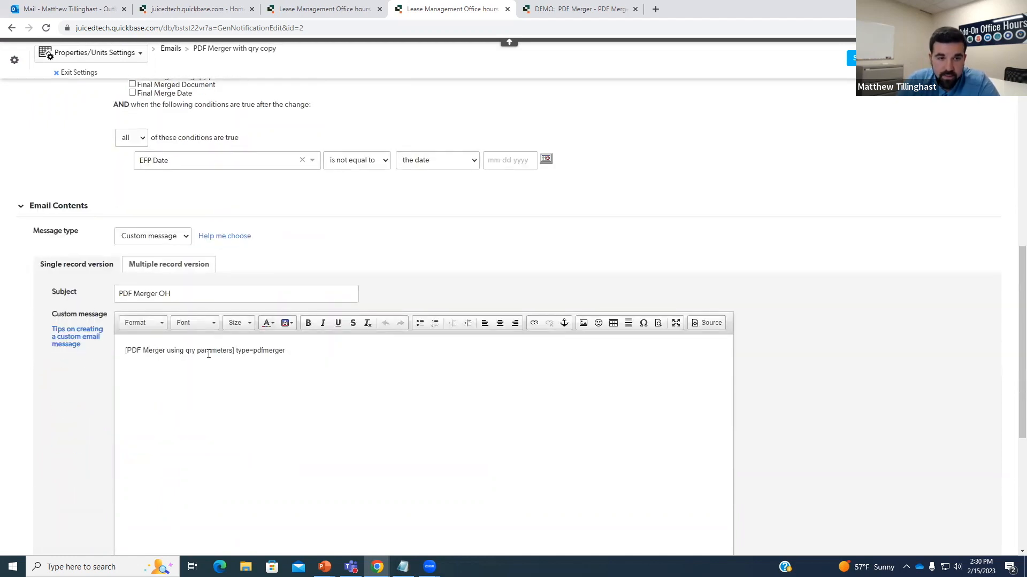
Step: Replace the [PDF Merger using qry parameters] marker in the message with [PDF Merger Parameters]
click(233, 350)
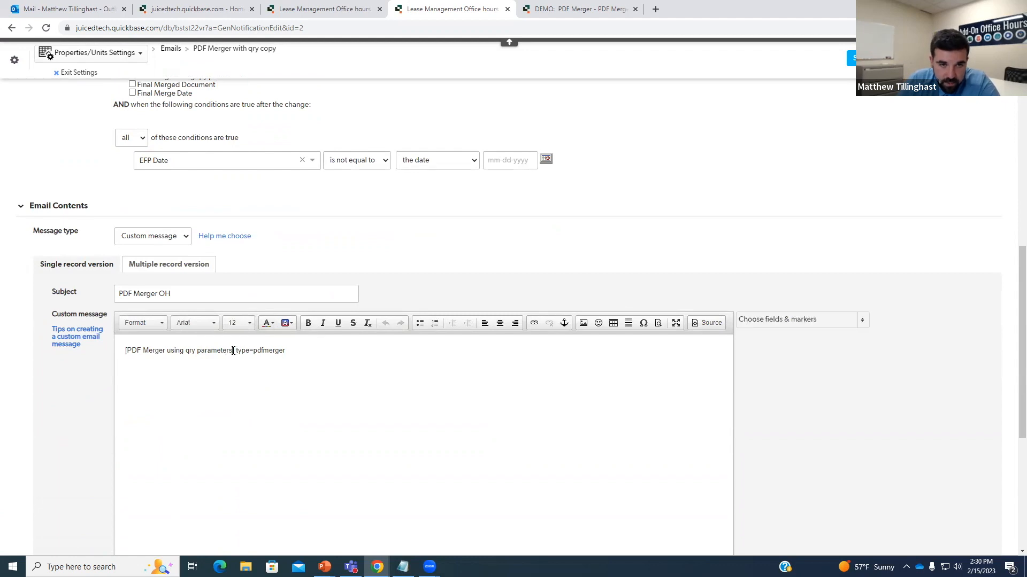
drag(234, 351, 120, 351)
key(BackSpace)
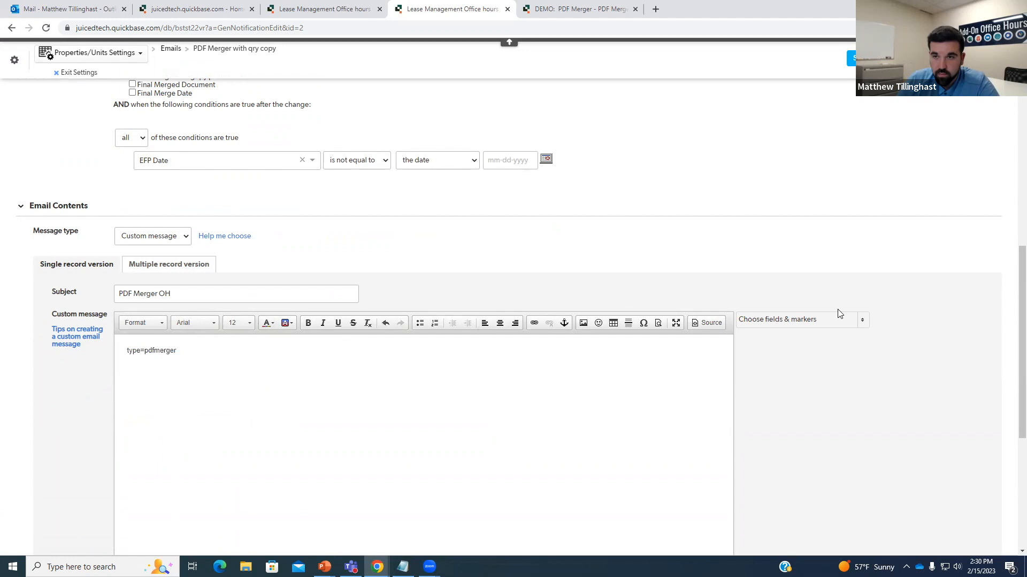
click(860, 321)
text(pdf)
click(799, 382)
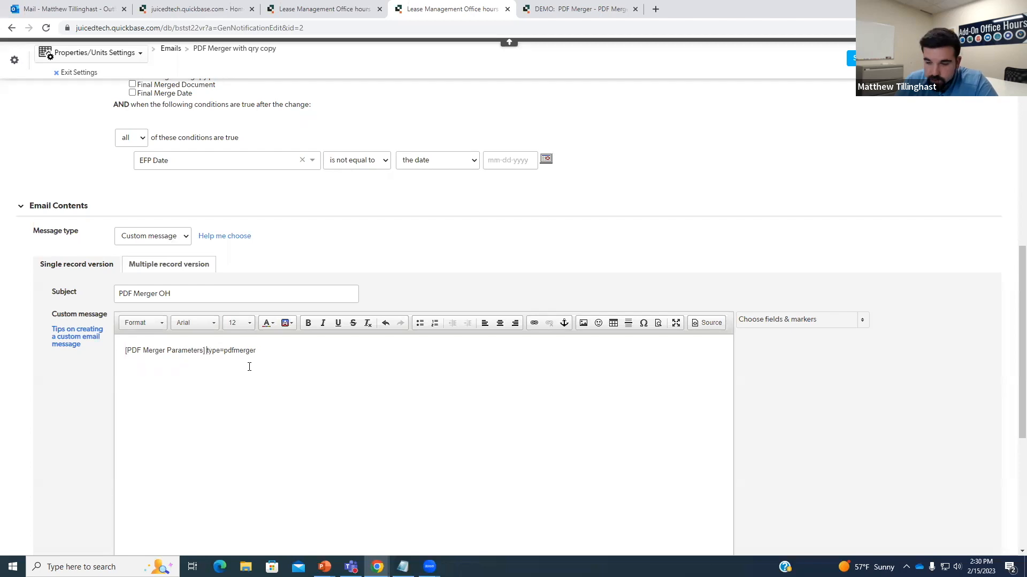
Step: Save the Final PDF Merger notification and confirm
scroll(375, 300, up, 1)
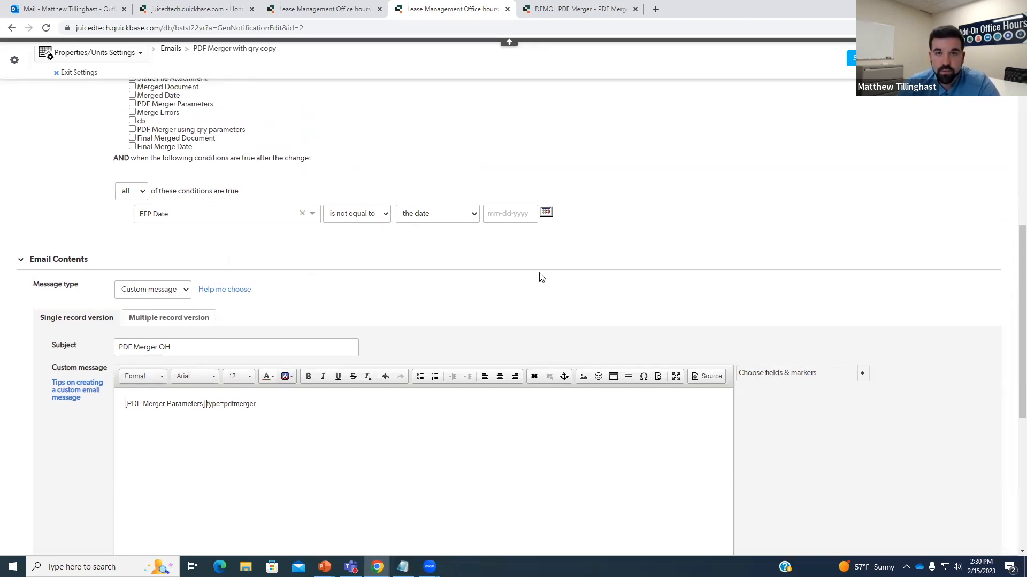
scroll(539, 277, up, 9)
scroll(231, 222, down, 3)
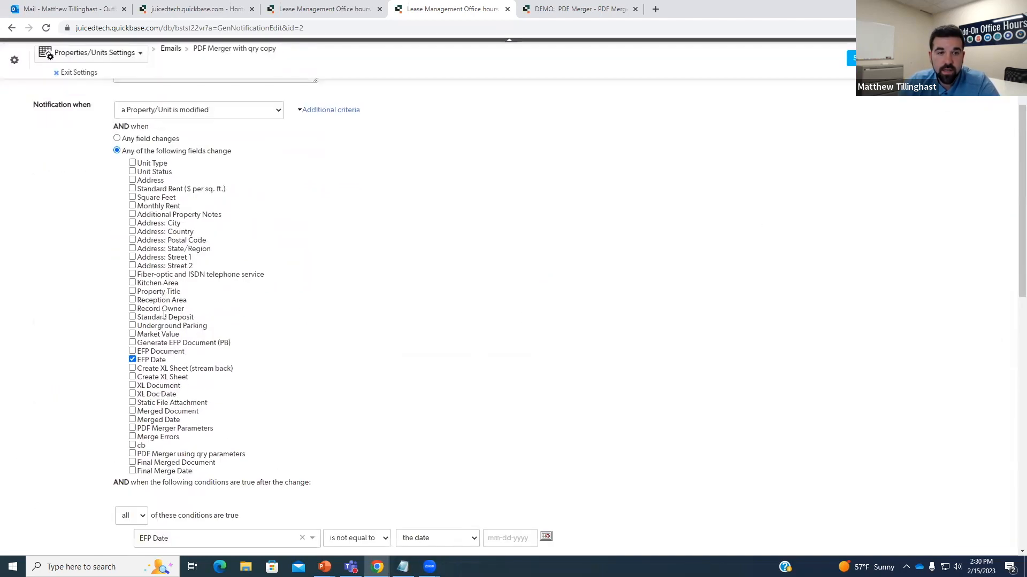
scroll(192, 284, down, 2)
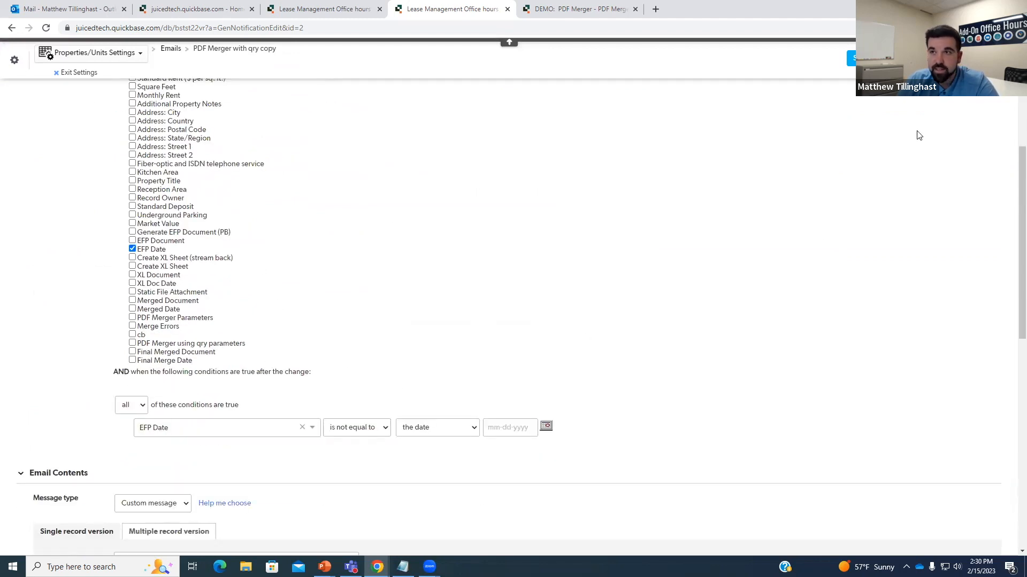
click(852, 58)
click(567, 129)
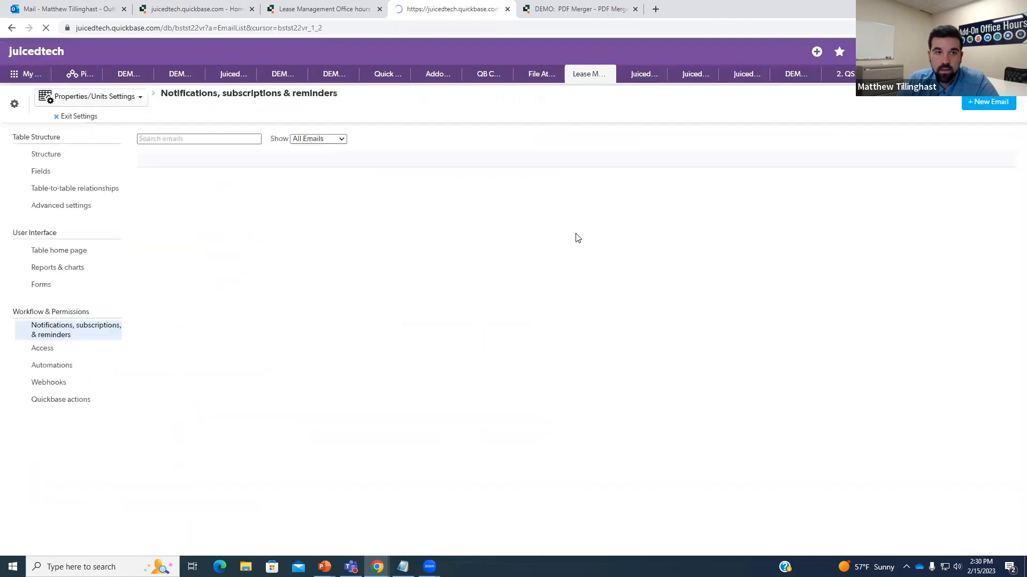
Step: Exit settings and run the PDF merger on Property/Unit #5
click(86, 117)
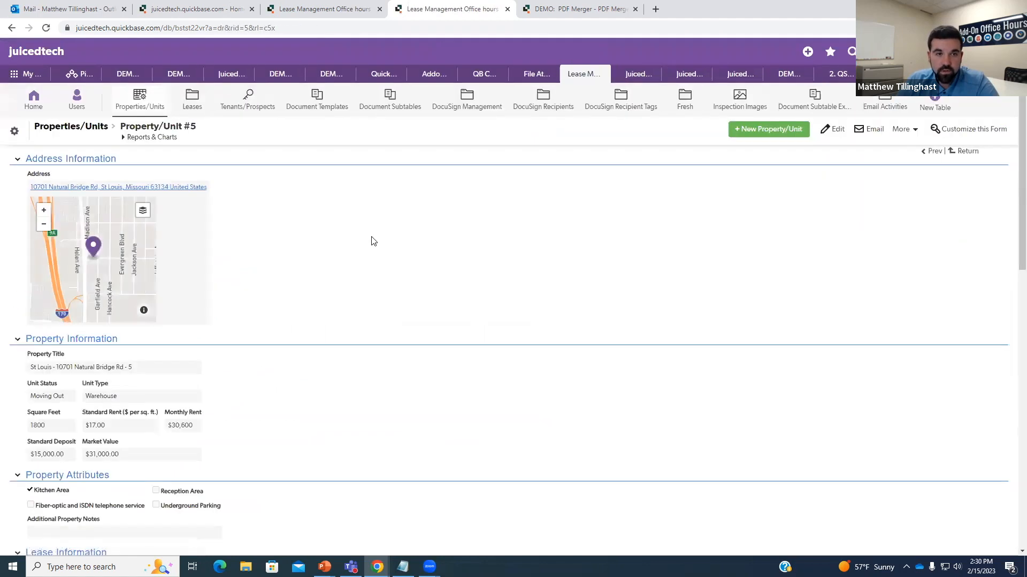
scroll(396, 246, down, 12)
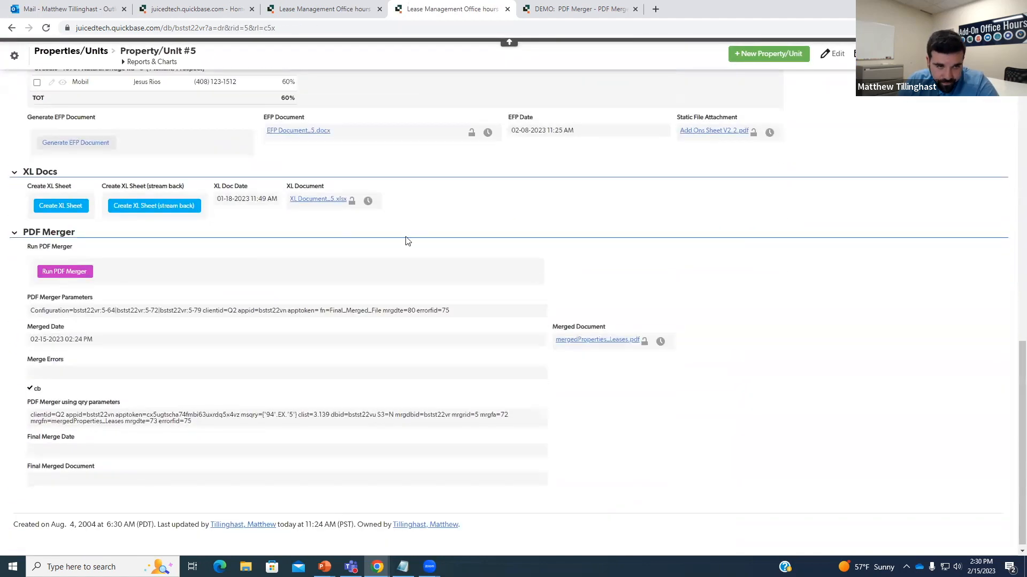
click(69, 272)
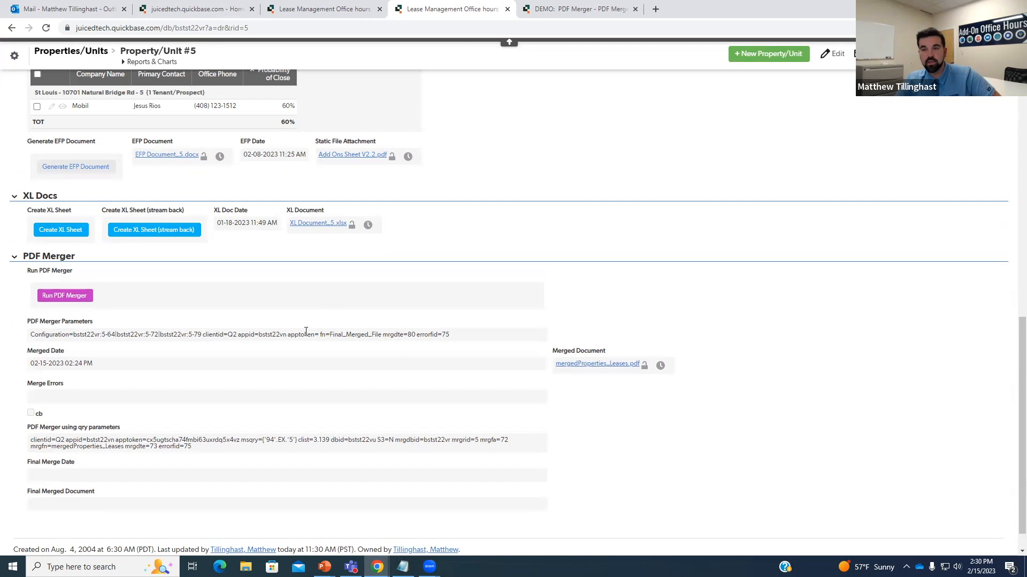
click(65, 296)
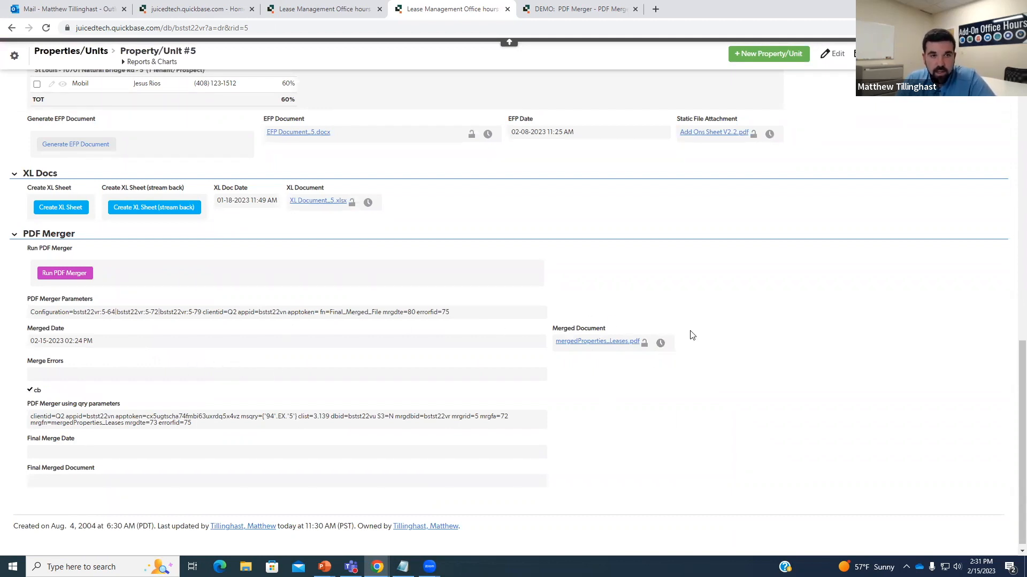
Step: Check the Merged Document revision history for the new 02:31 PM merge
scroll(228, 353, up, 7)
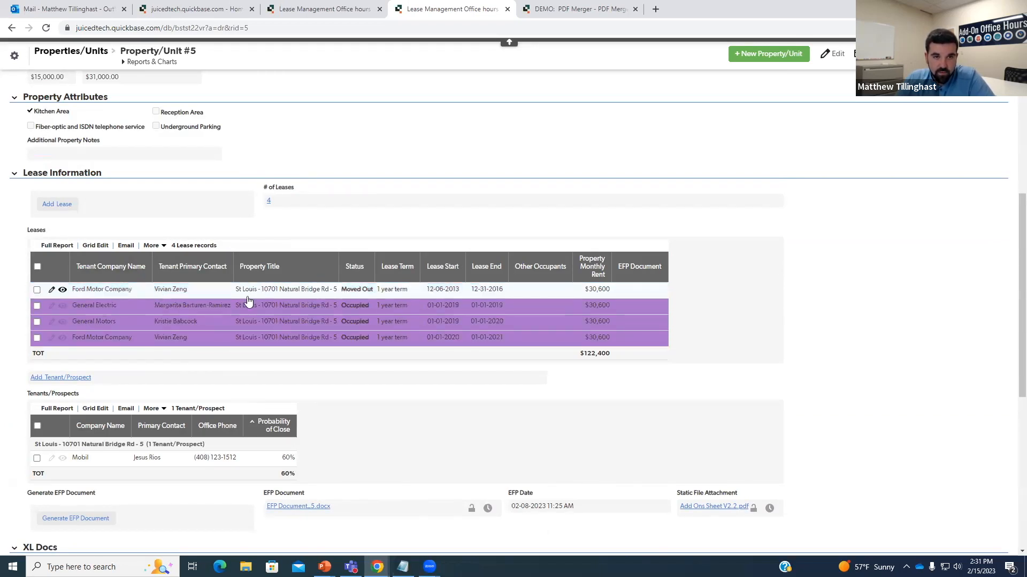
scroll(443, 323, down, 2)
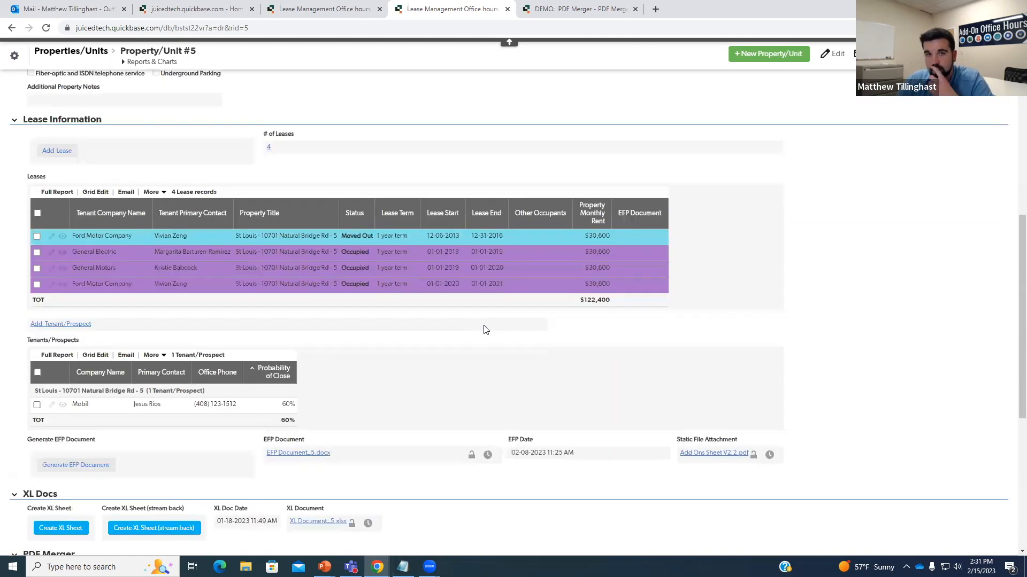
scroll(535, 326, down, 5)
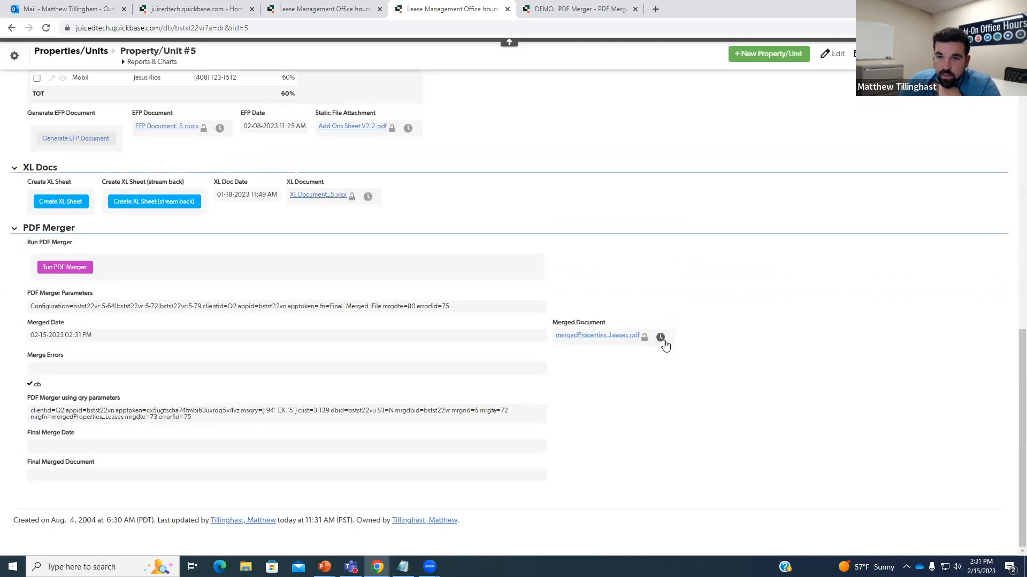
click(660, 337)
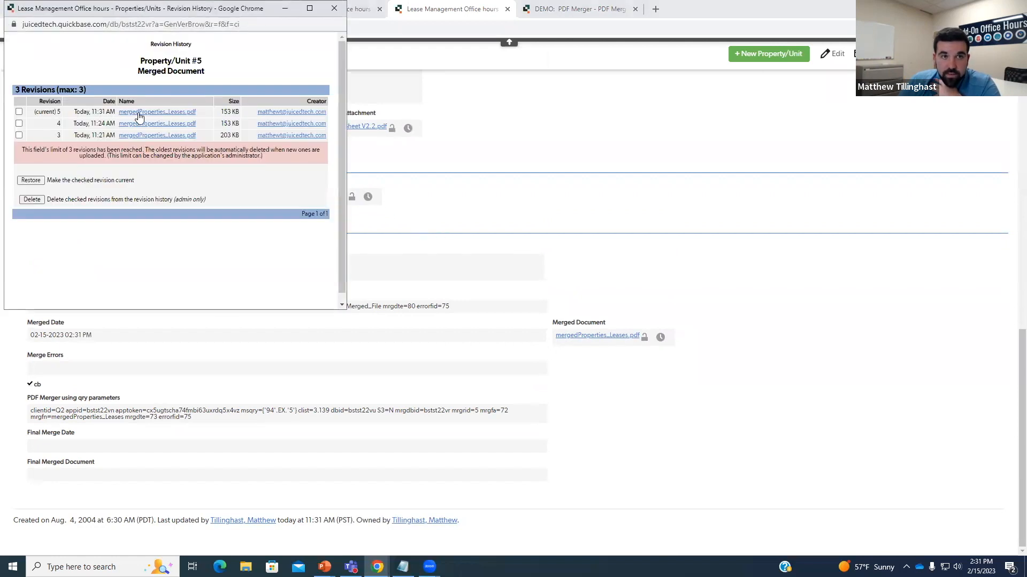
click(333, 9)
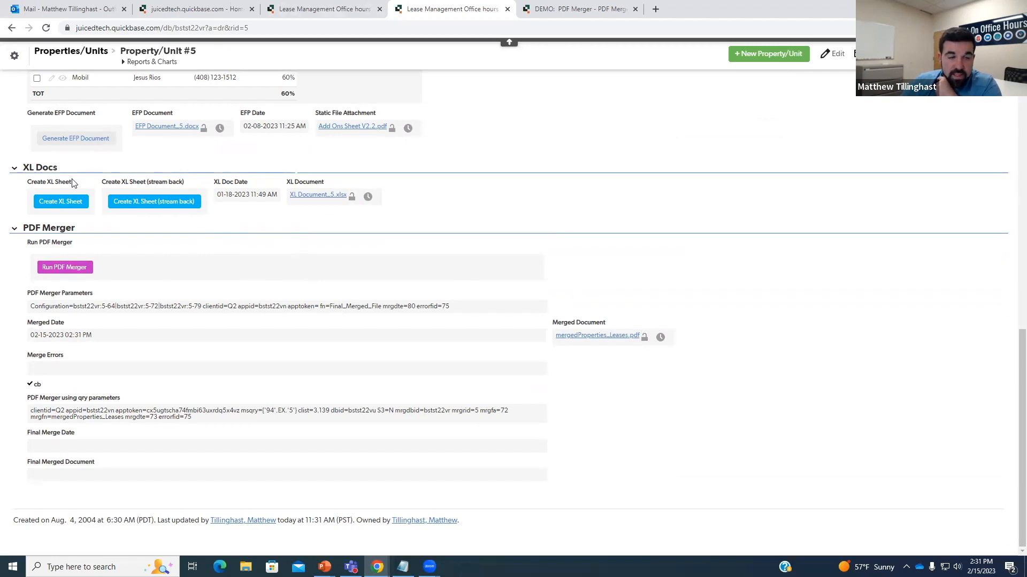
Step: Generate the EFP document and reload the record to check the updated EFP Date
click(76, 139)
click(464, 9)
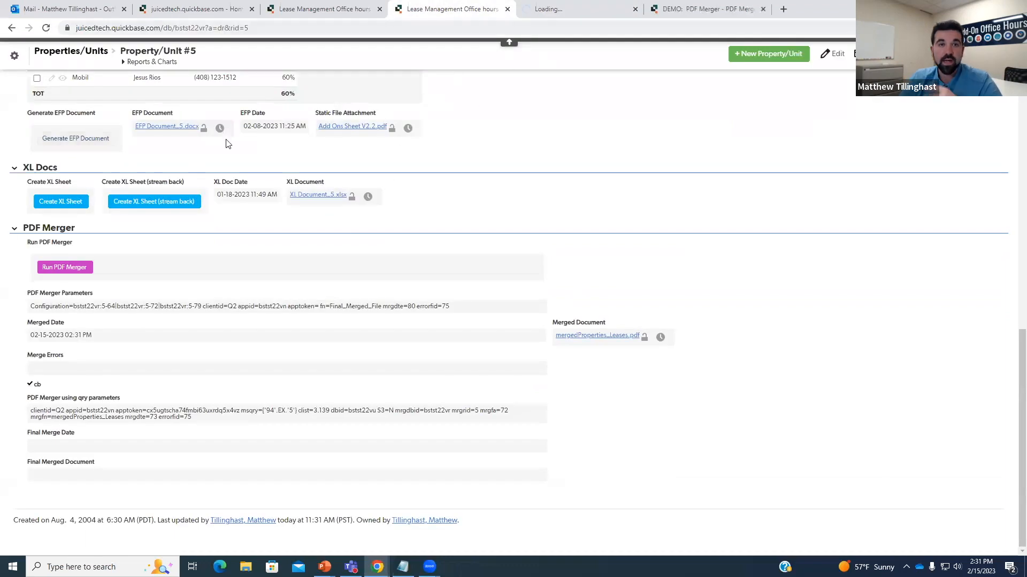
right_click(259, 114)
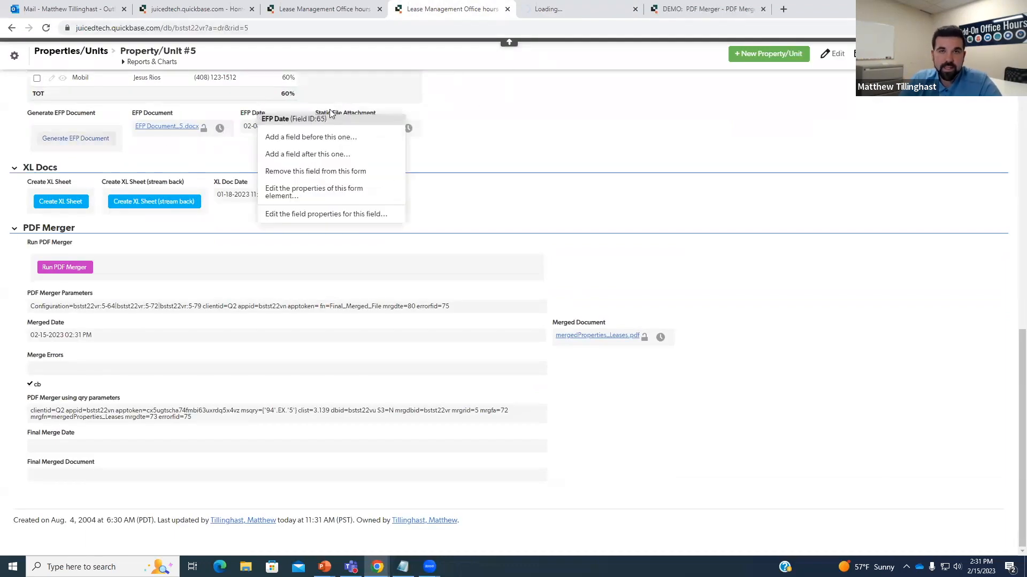
click(528, 114)
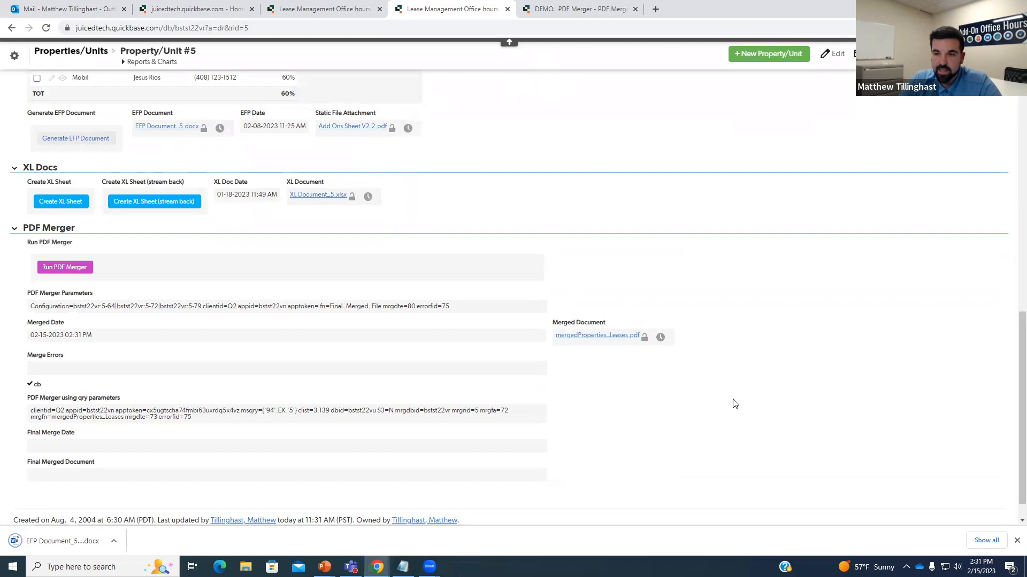
click(1012, 543)
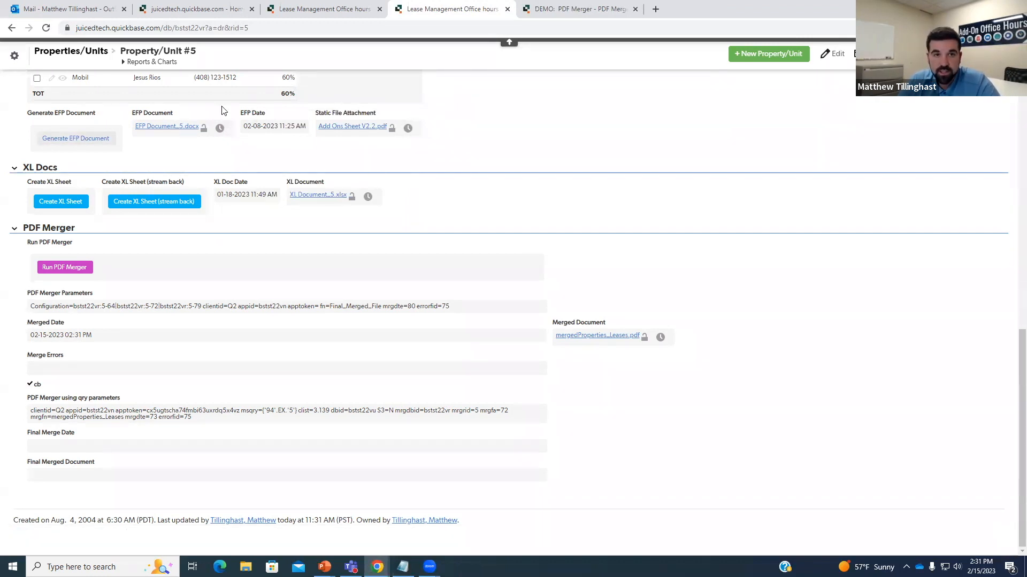
click(46, 28)
scroll(332, 207, up, 1)
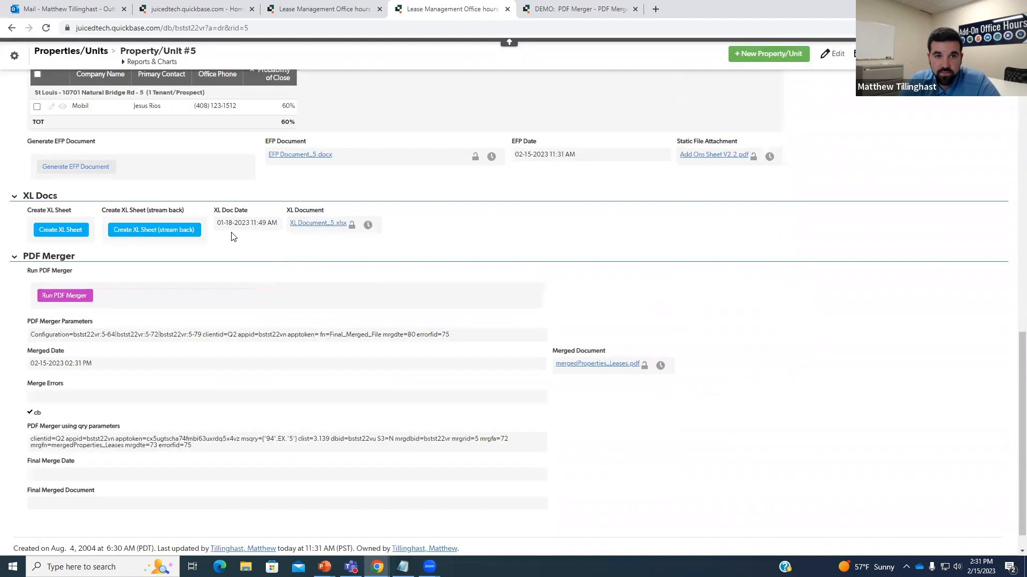
drag(514, 156, 583, 177)
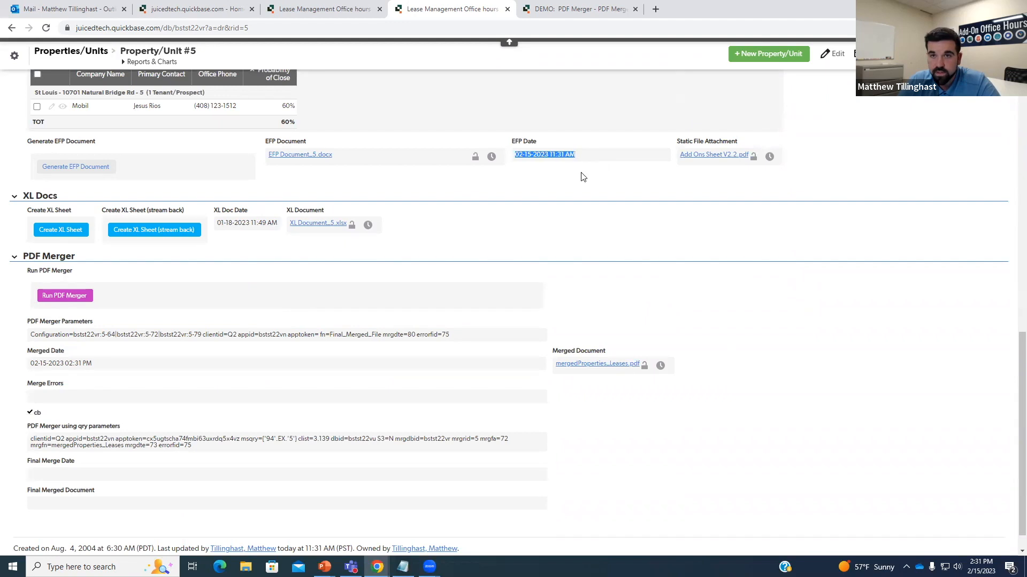
click(579, 179)
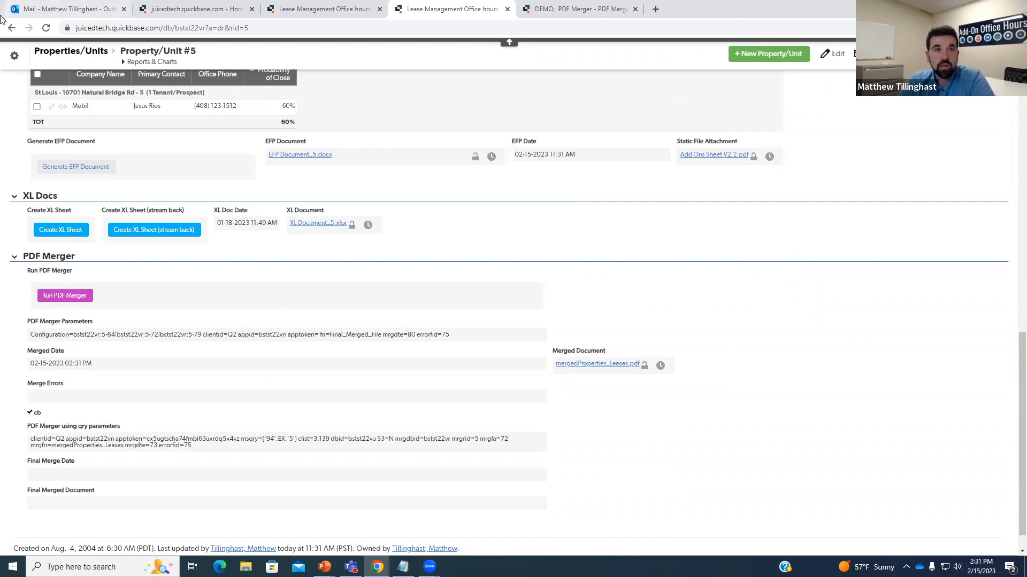
click(46, 28)
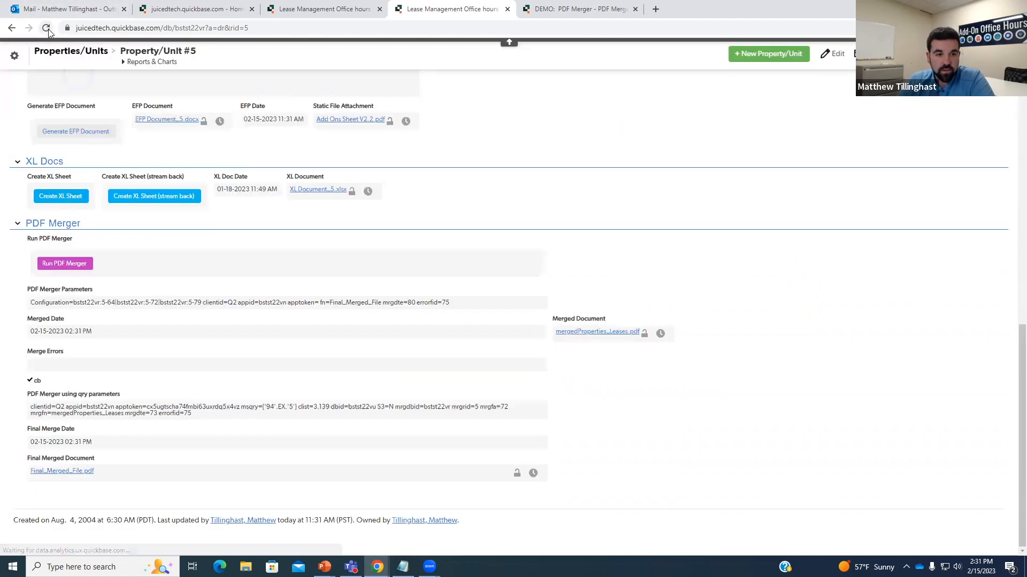
drag(31, 442, 98, 448)
click(99, 449)
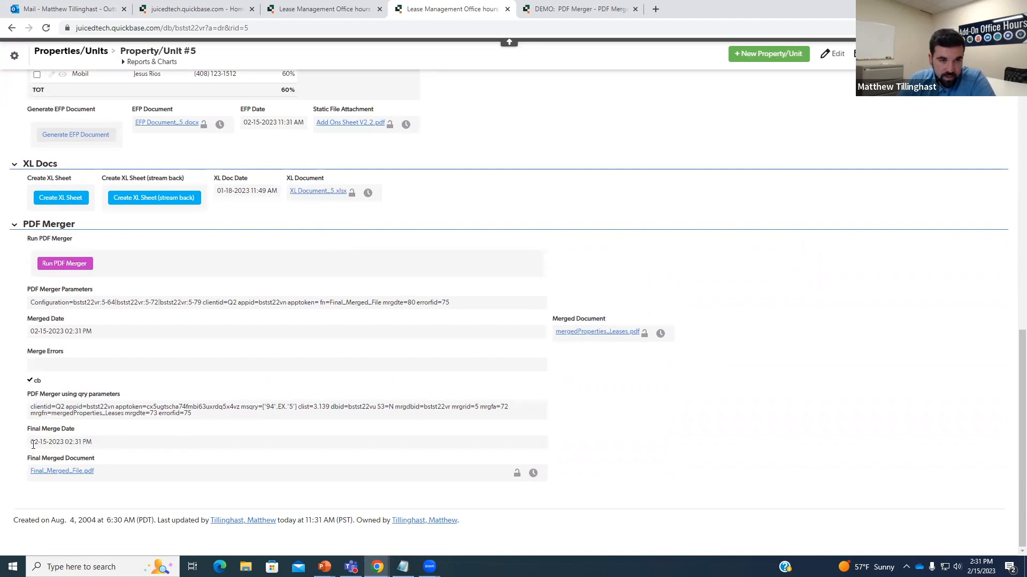
click(70, 470)
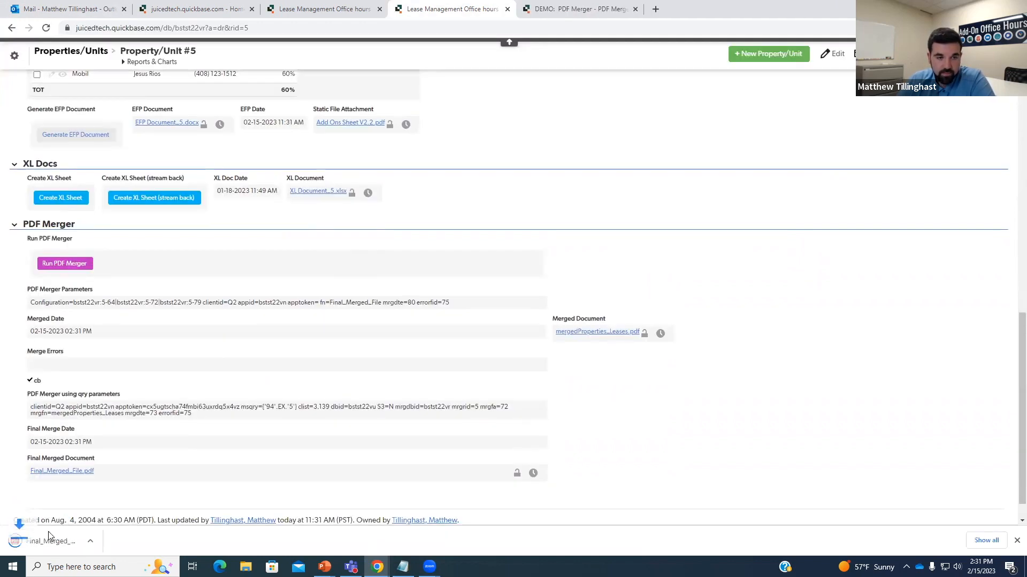
Step: Open Final_Merged_File.pdf, page through its four pages, then close it
click(50, 545)
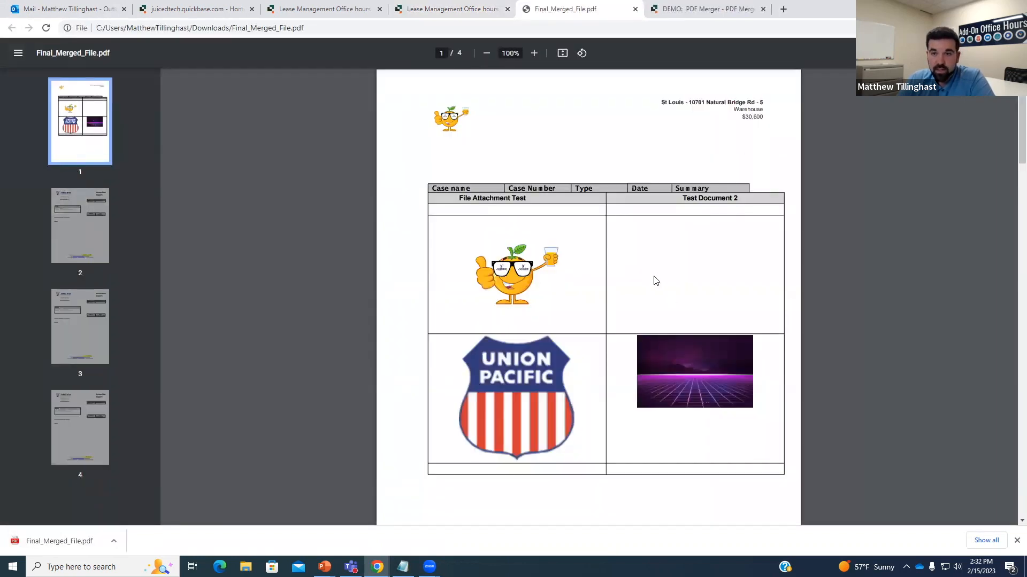
click(89, 256)
click(85, 339)
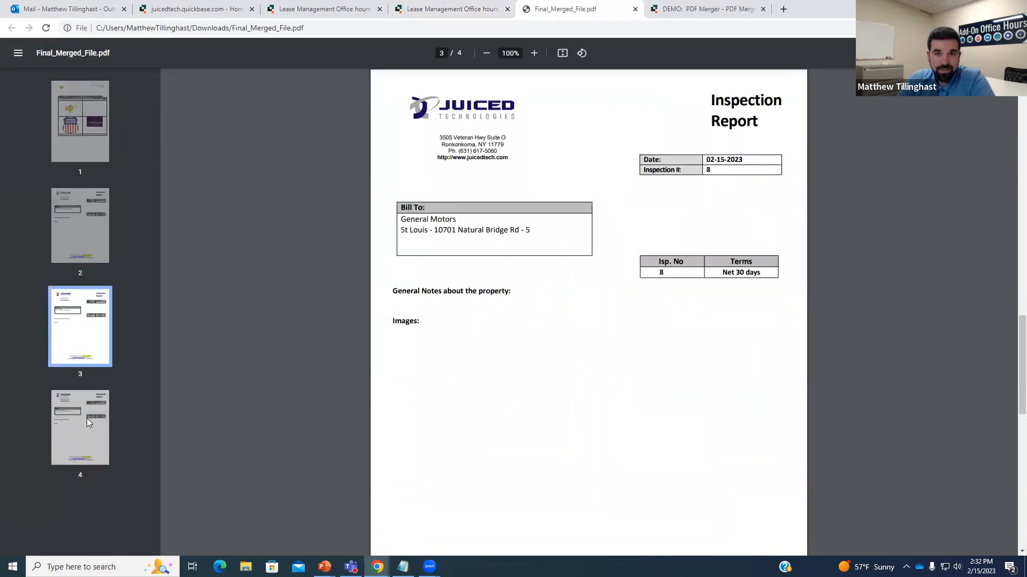
click(86, 418)
click(82, 340)
click(80, 225)
click(79, 159)
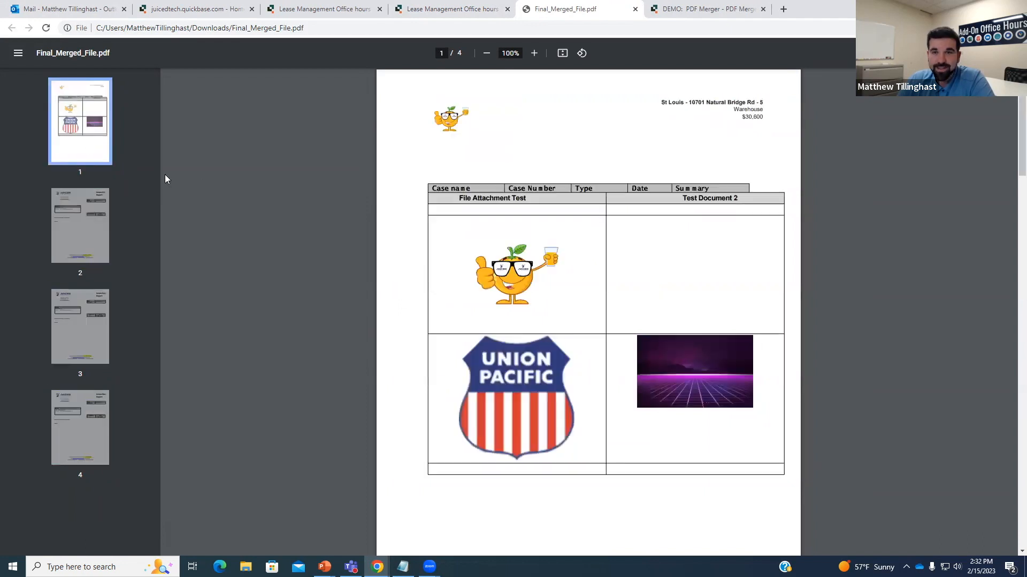
click(75, 203)
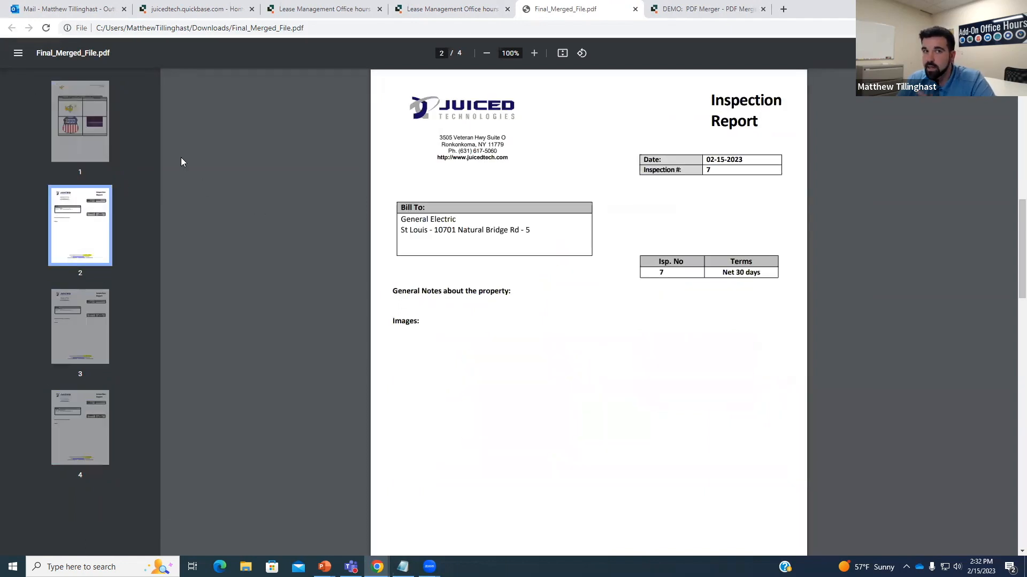
click(635, 10)
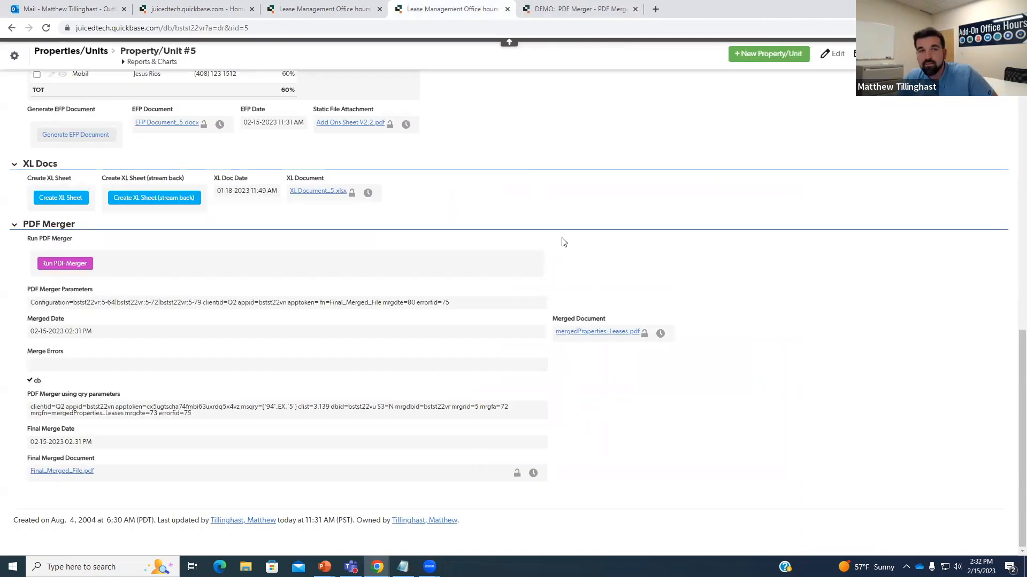
scroll(563, 242, up, 8)
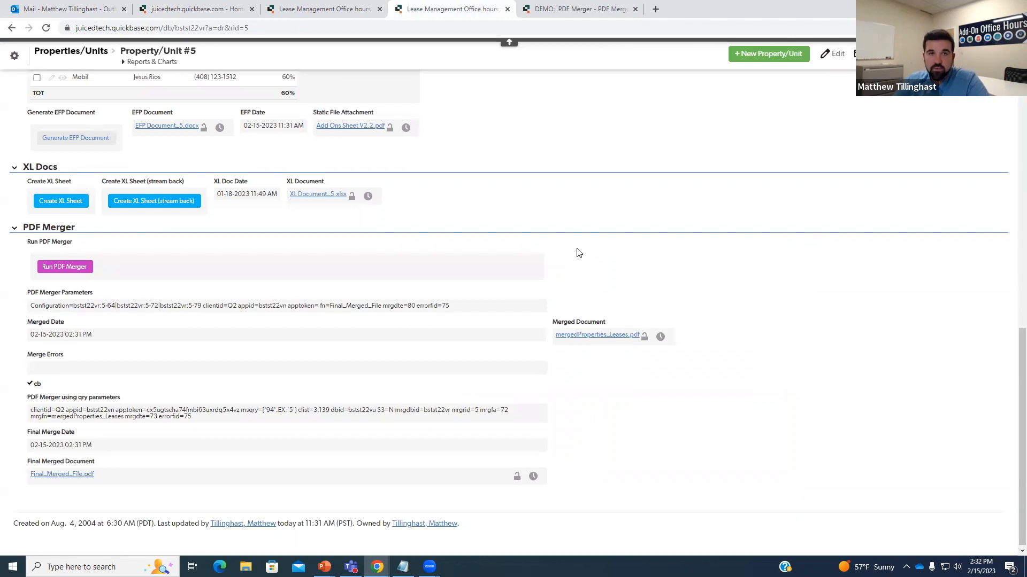
scroll(571, 381, down, 1)
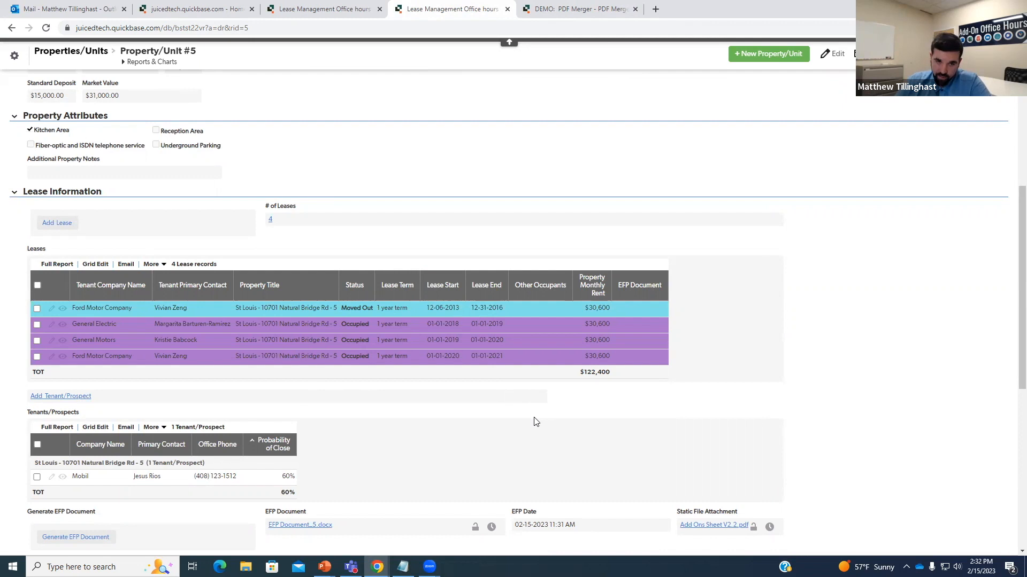
scroll(535, 422, down, 8)
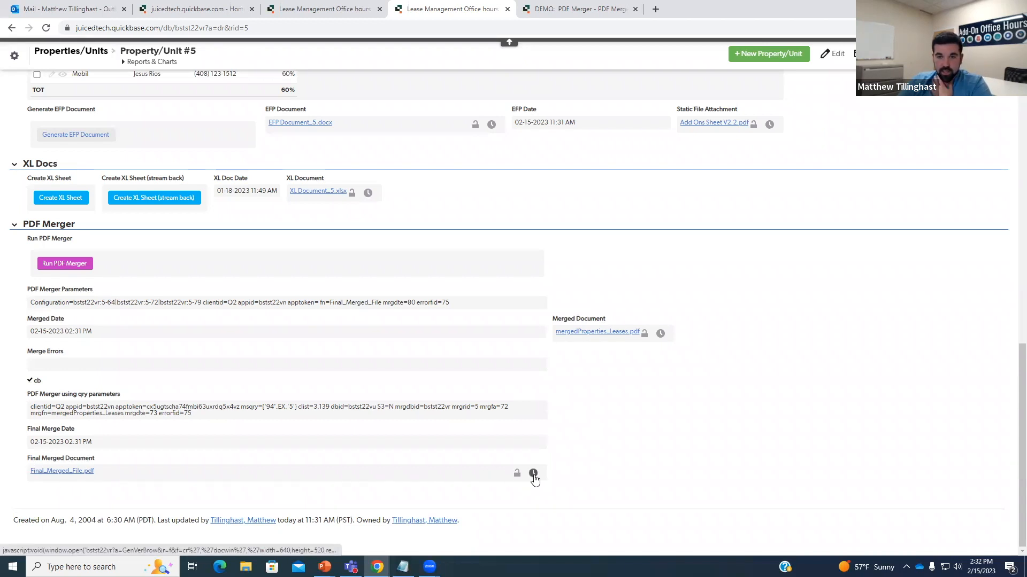
click(533, 473)
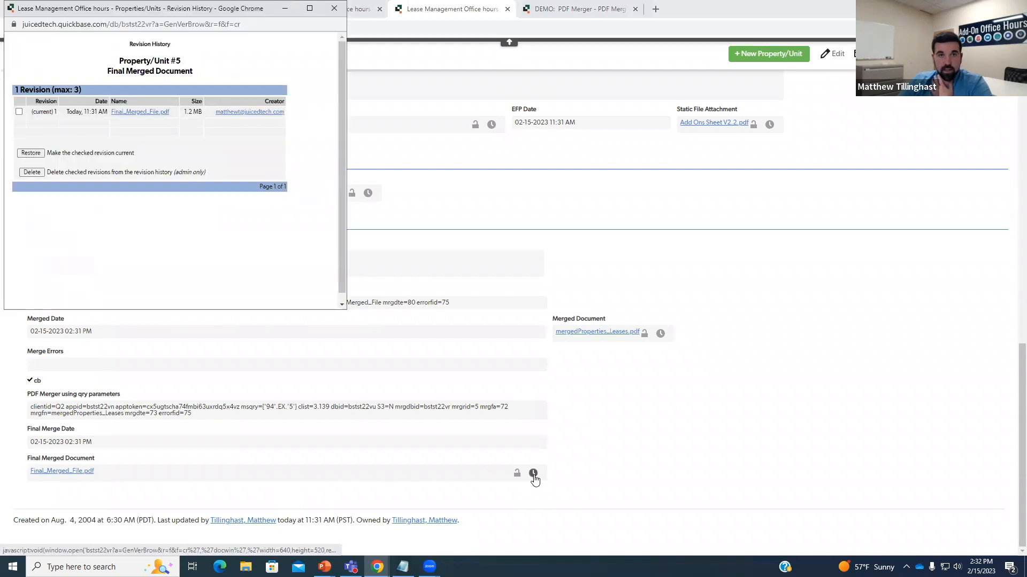
double_click(186, 113)
drag(196, 114, 185, 109)
double_click(201, 112)
click(205, 122)
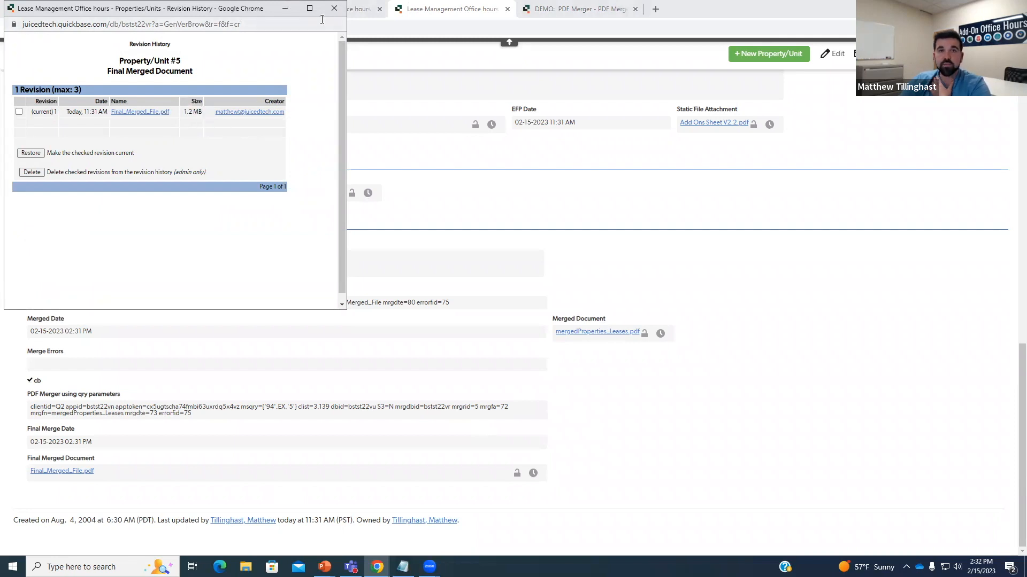
click(333, 8)
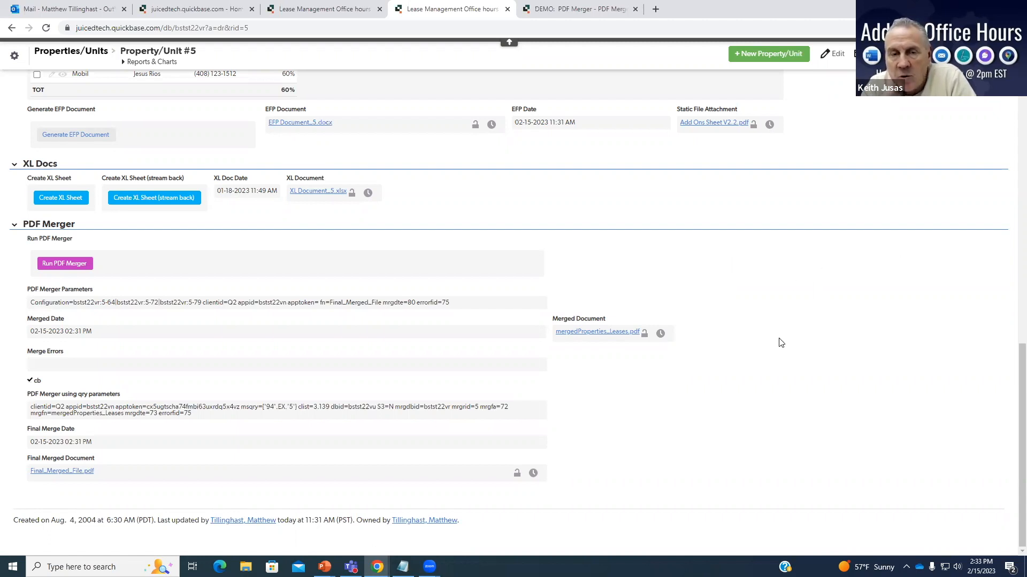
Step: Check the Merged Date field options, then open those of PDF Merger using qry parameters
right_click(108, 325)
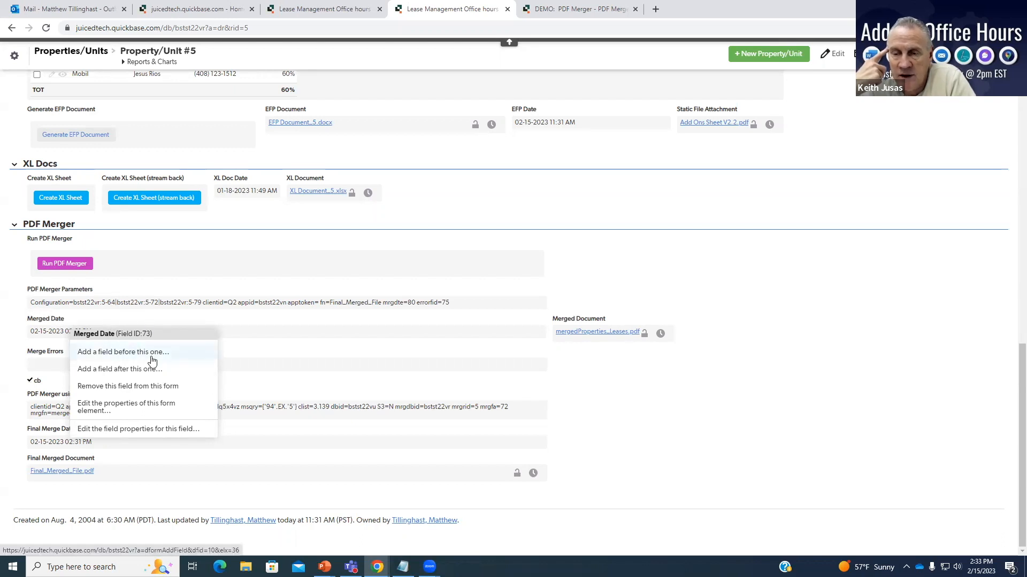
click(180, 321)
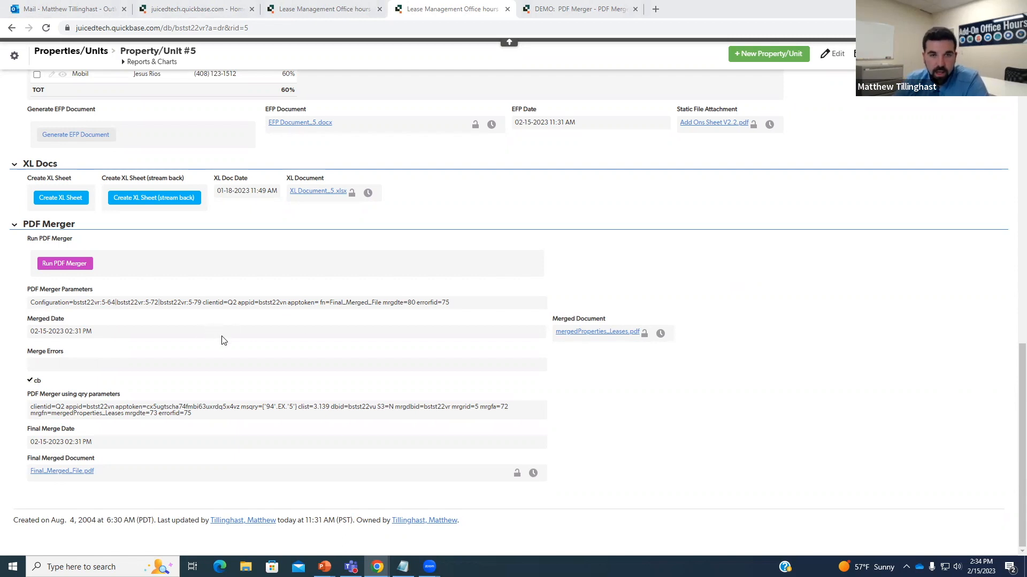
right_click(122, 405)
Step: Open the qry parameters formula and examine its mrgdbid, Dbid() and bstst22 table id parts
click(179, 501)
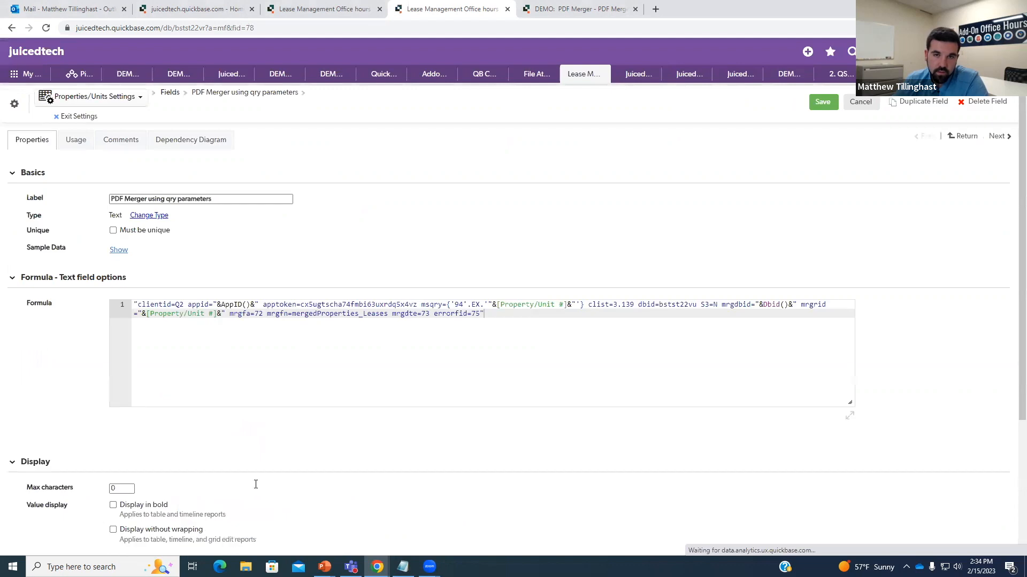
drag(720, 305, 792, 305)
click(760, 306)
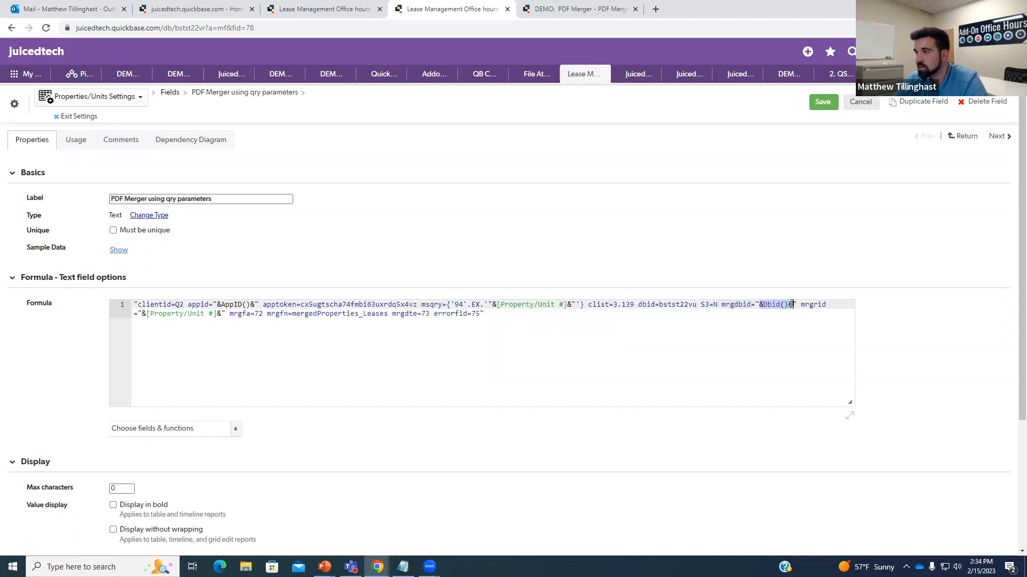
click(784, 304)
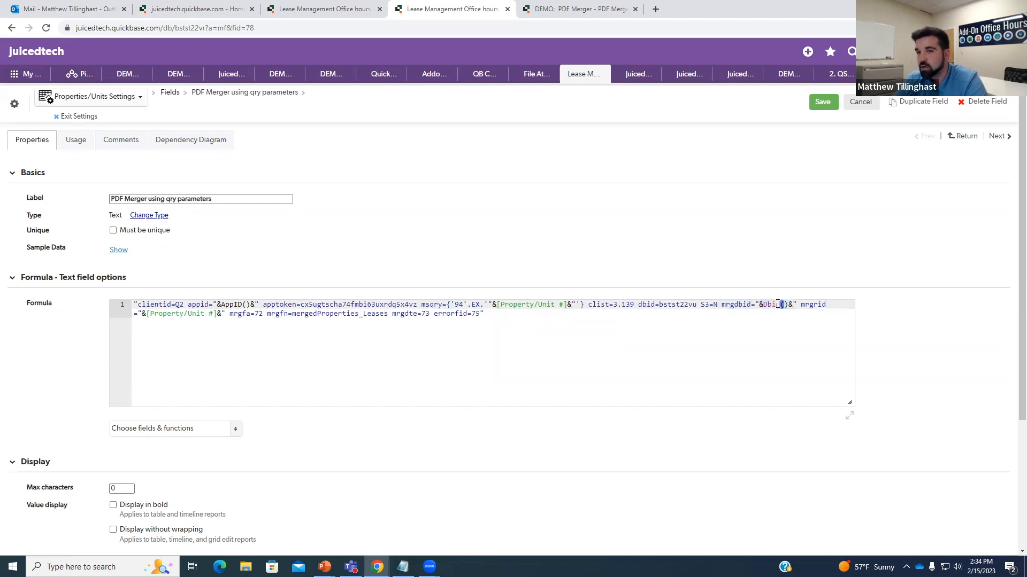
click(794, 305)
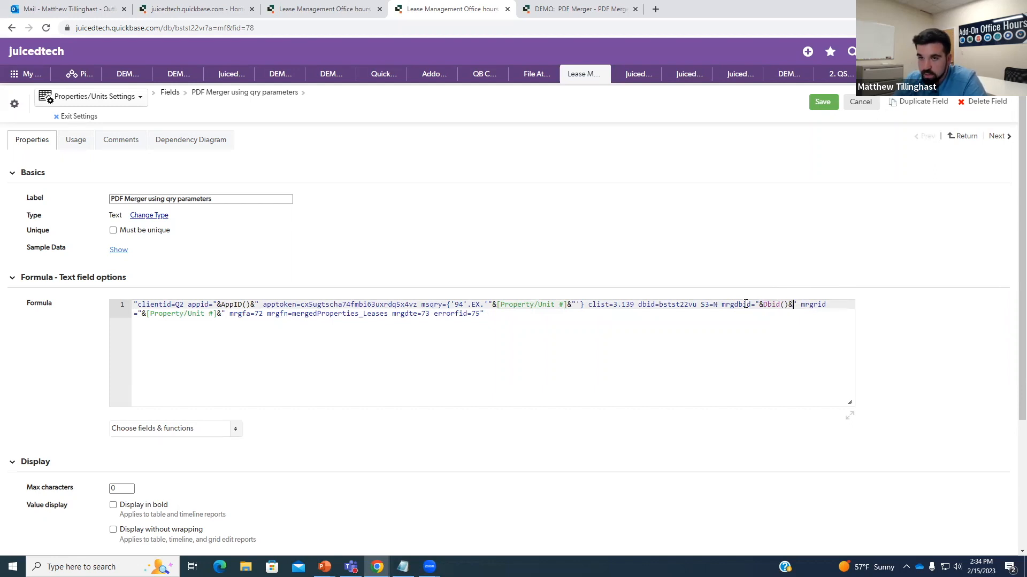
click(721, 304)
key(Return)
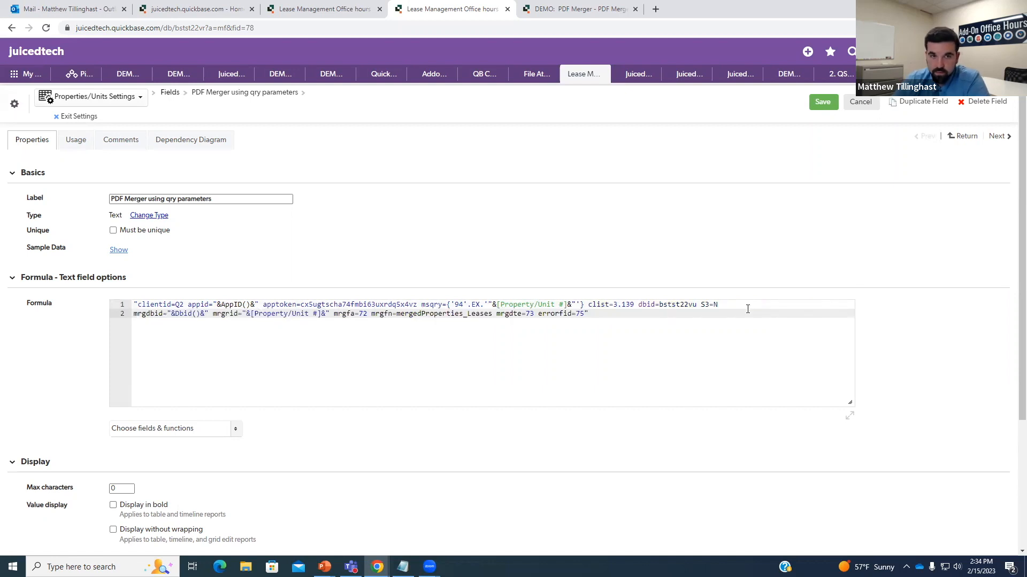
key(BackSpace)
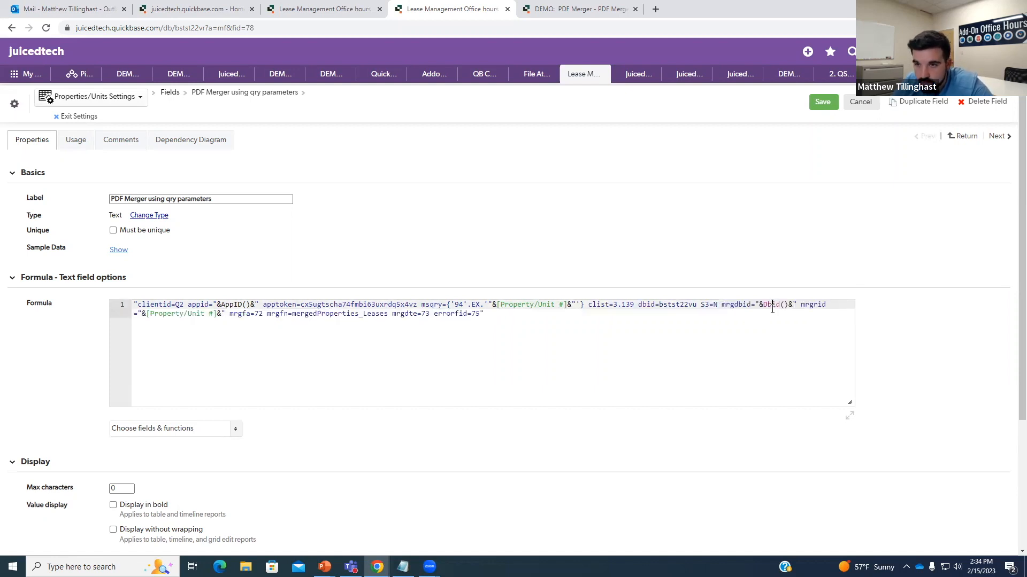
drag(797, 304, 759, 304)
drag(659, 304, 689, 304)
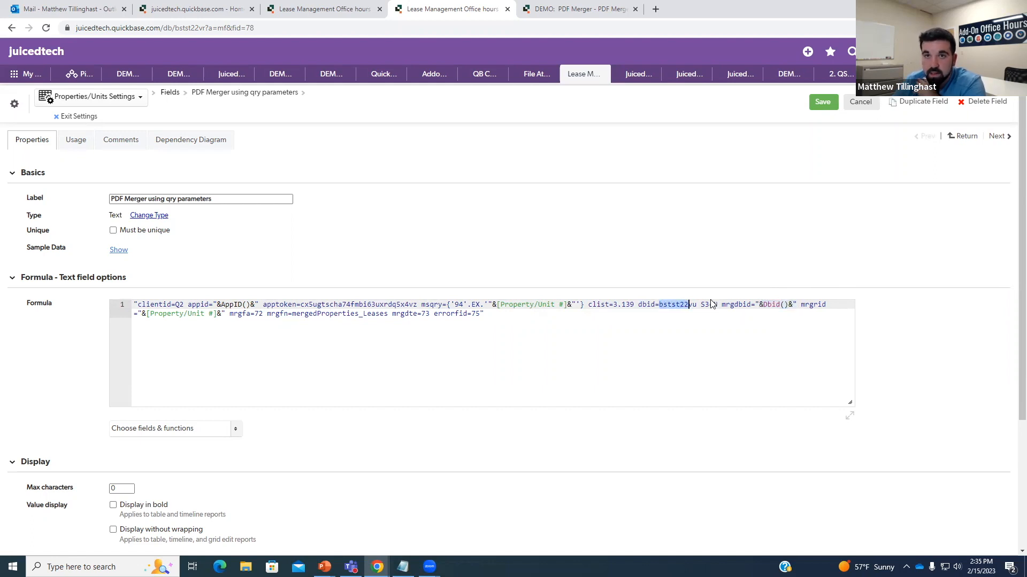
Step: Select the [Property/Unit #] reference in the formula, then view the Property/Unit #5 record tab
click(362, 9)
scroll(428, 203, up, 15)
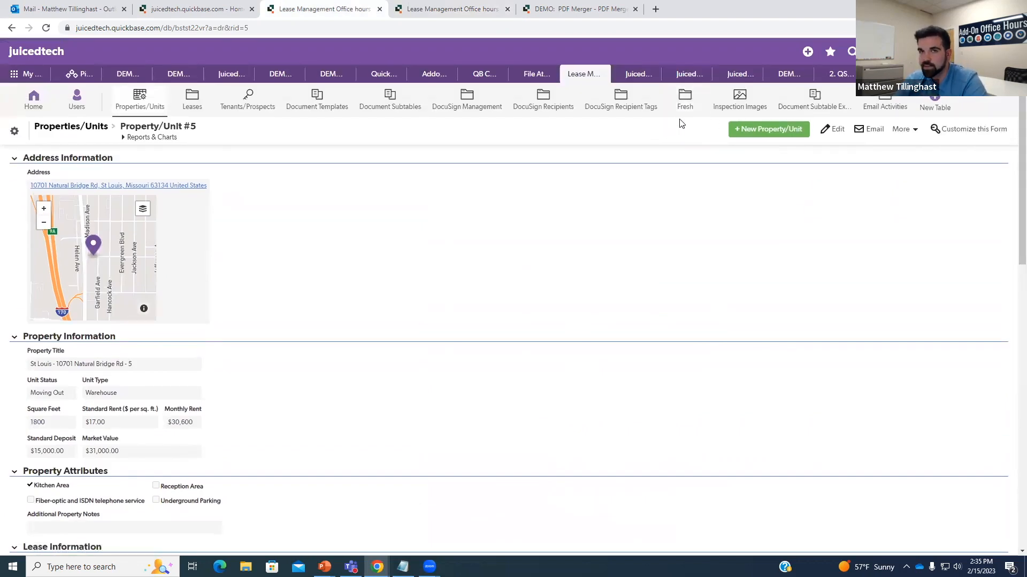
click(455, 8)
click(675, 310)
drag(758, 304, 793, 305)
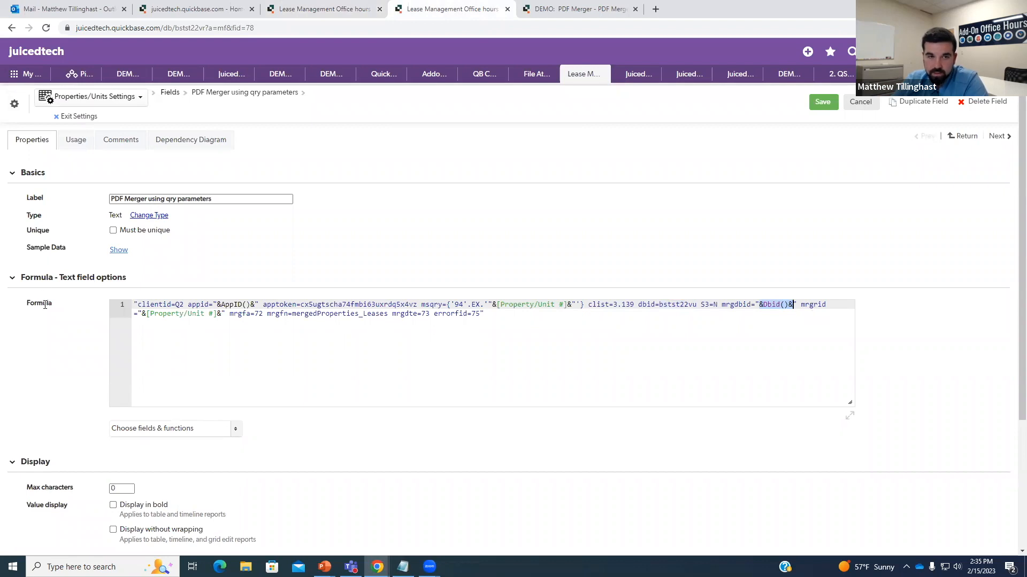
drag(144, 314, 217, 314)
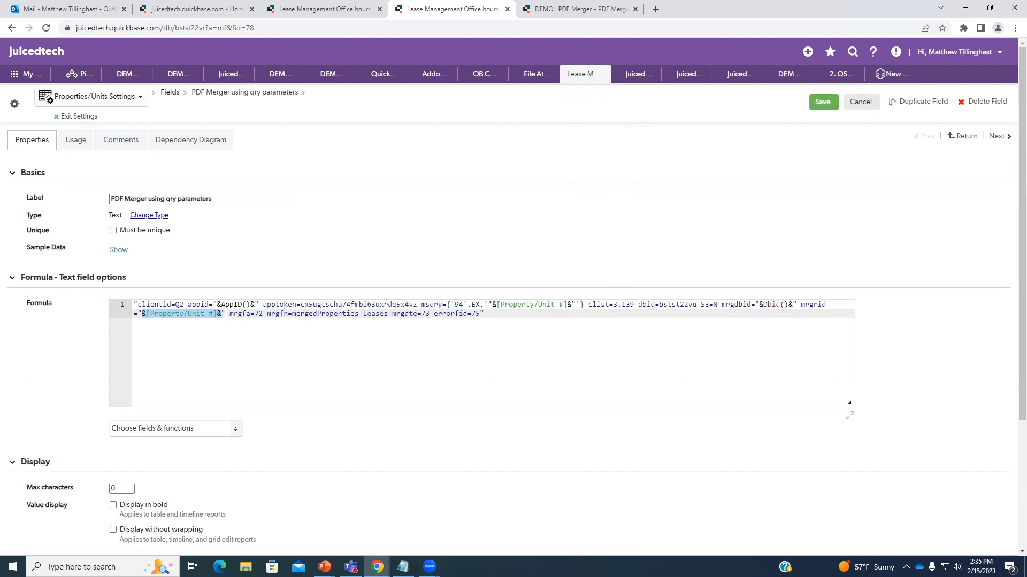
click(355, 9)
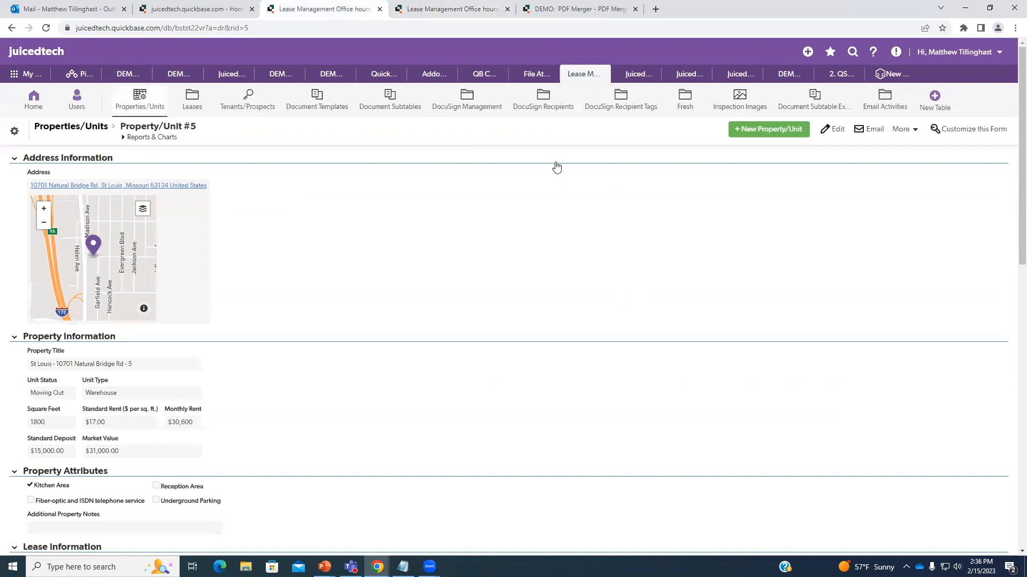
Step: Open Fresh #1 in a new tab, check Merged Document's field ID and the Fresh table id
right_click(685, 99)
click(706, 110)
click(451, 9)
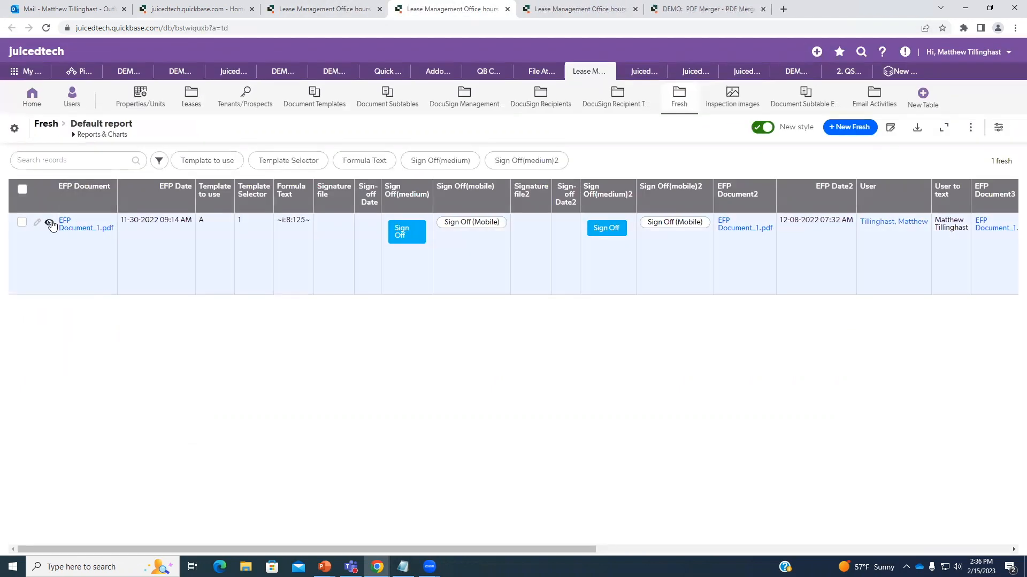
click(49, 223)
scroll(129, 321, down, 5)
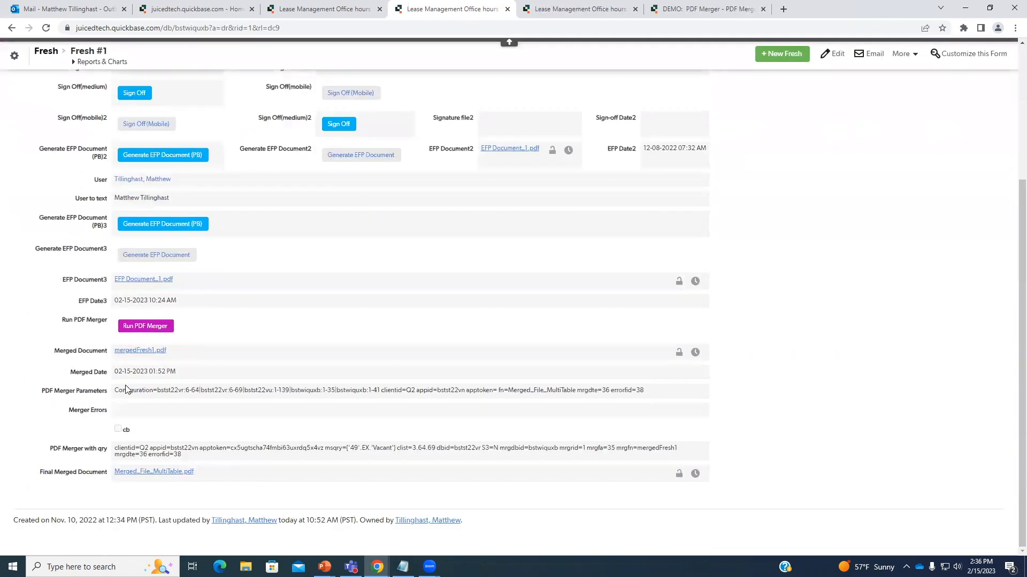
right_click(103, 355)
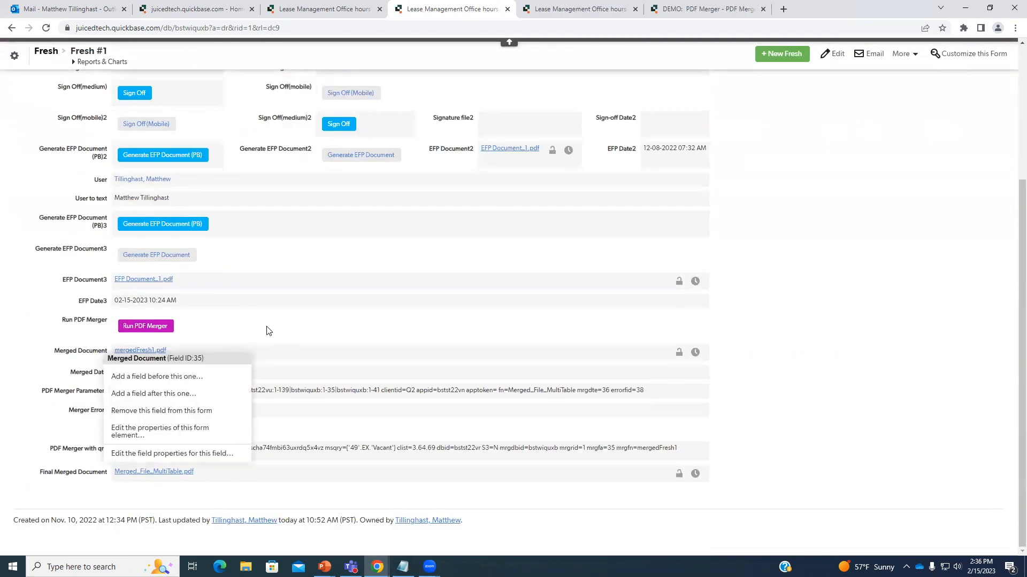
drag(208, 28, 183, 30)
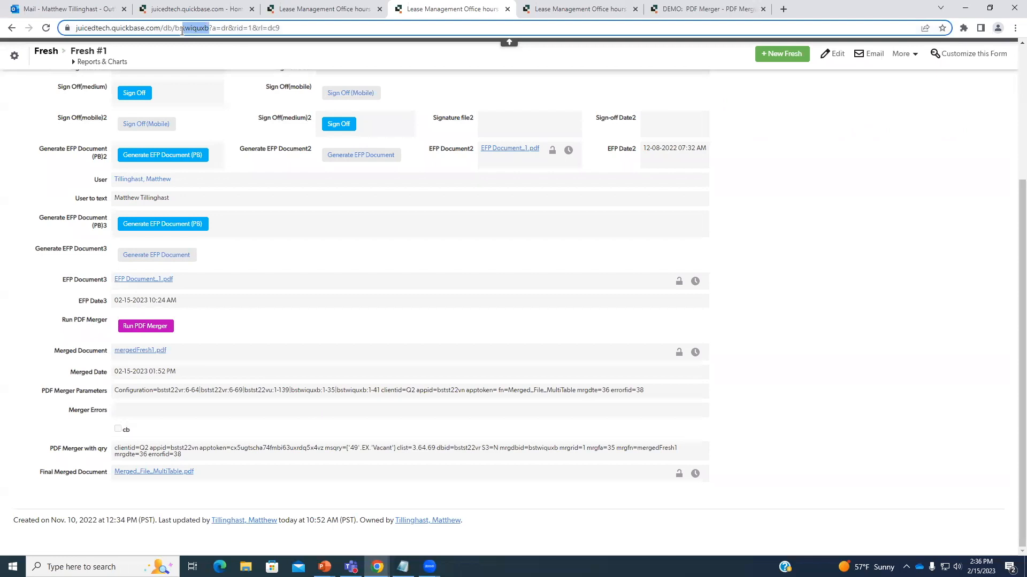
click(562, 7)
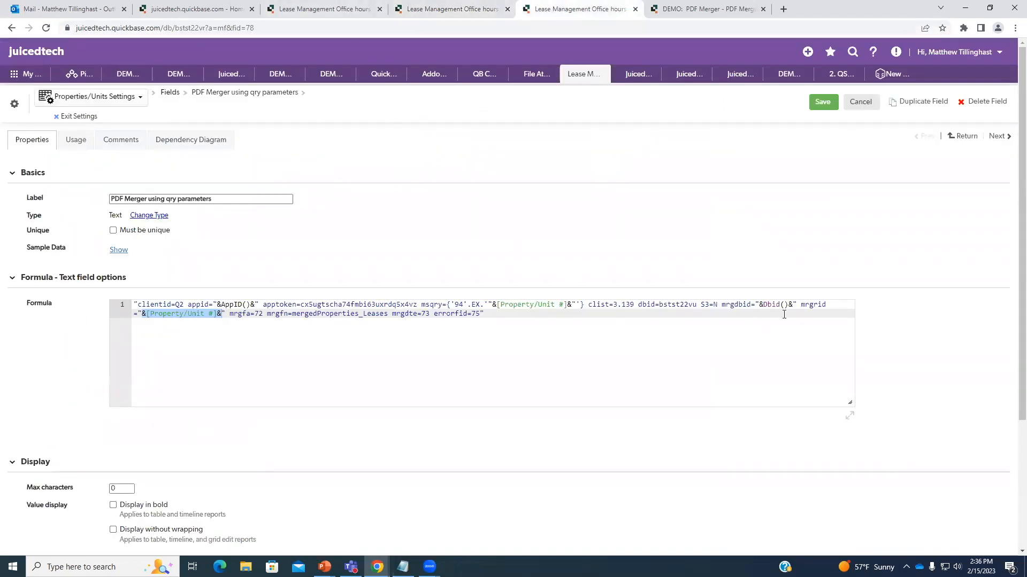
Step: Duplicate the merger formula line and comment out the original with //
click(373, 326)
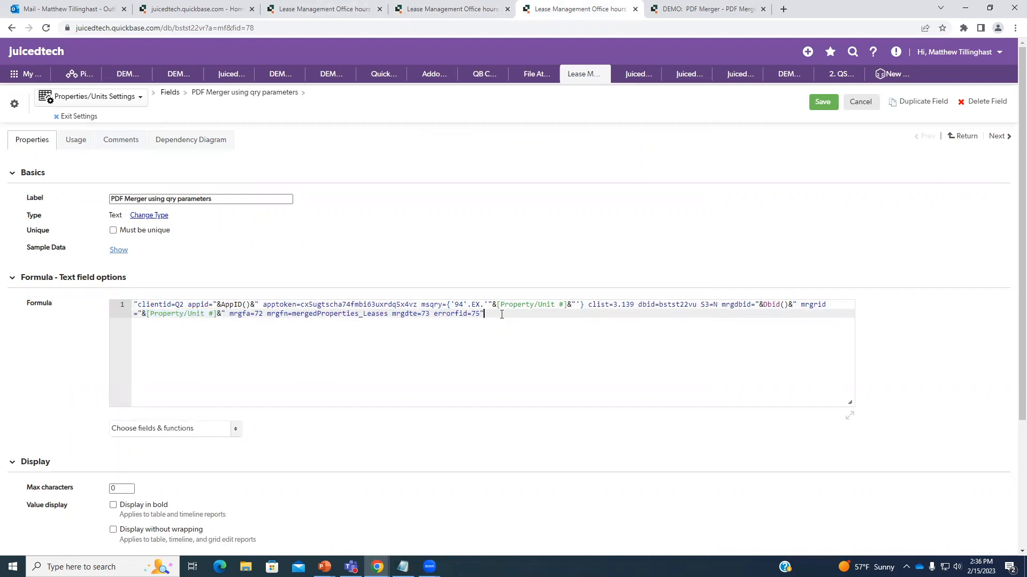
key(Return)
text(bstwiquxb)
drag(493, 314, 135, 304)
key(ctrl+c)
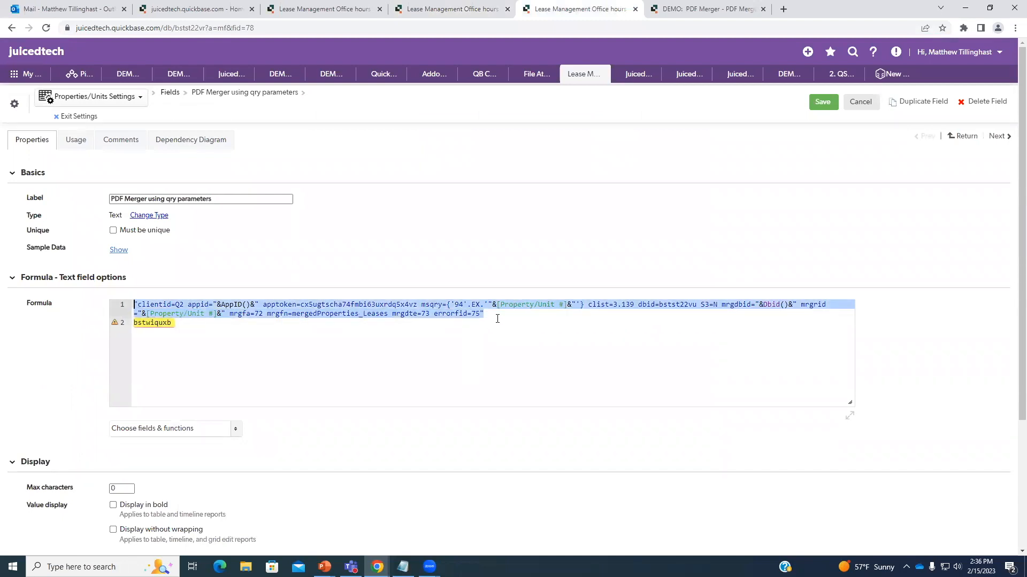
click(498, 319)
key(Home)
key(Return)
key(Return)
key(Up)
key(Up)
key(ctrl+v)
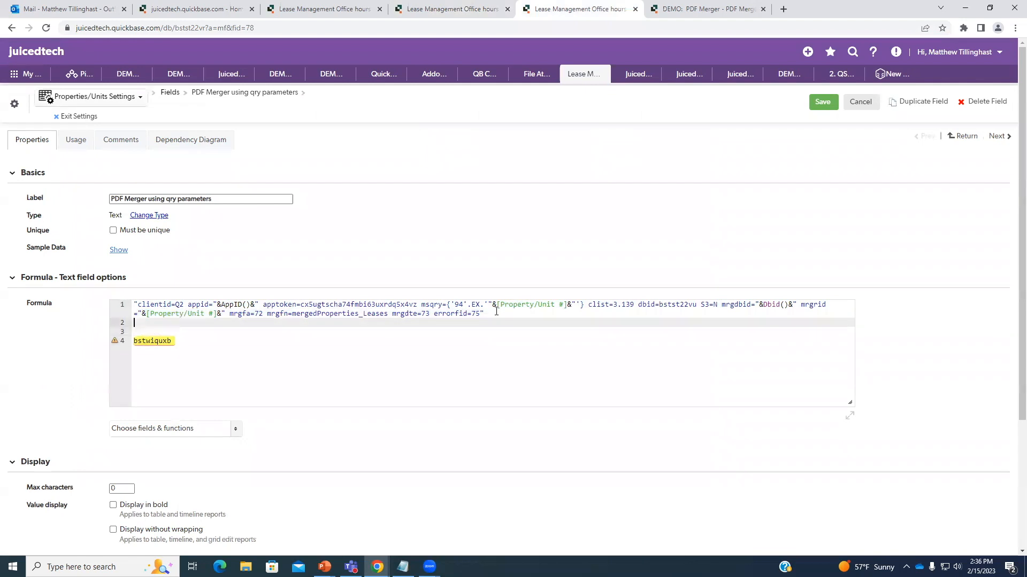
click(135, 304)
text(//)
Step: In the copy, remove the leftover table id and set mrgdbid to bstwiquxb
click(272, 332)
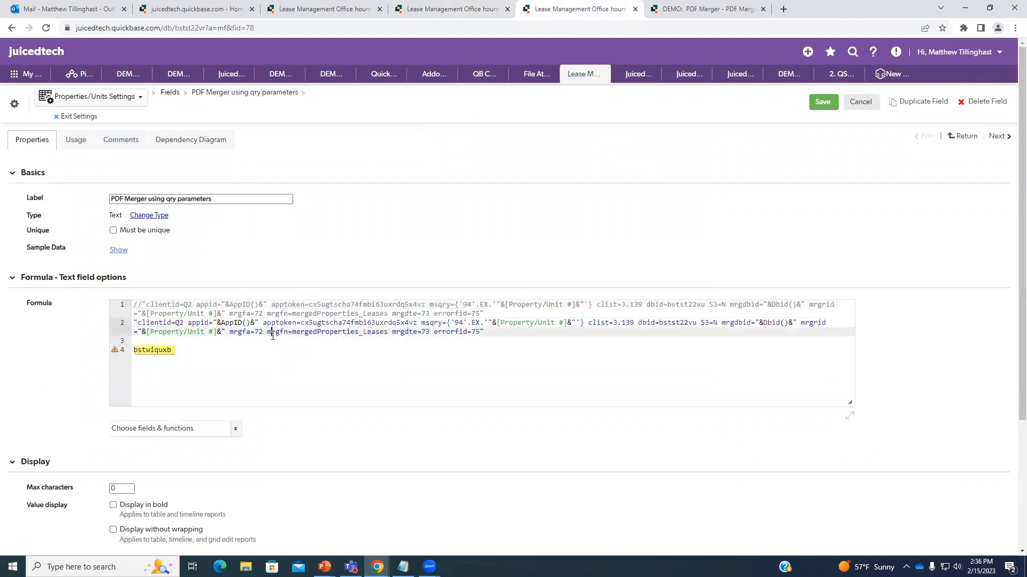
double_click(155, 351)
key(ctrl+c)
key(BackSpace)
key(BackSpace)
key(BackSpace)
drag(796, 323, 755, 323)
key(BackSpace)
key(ctrl+v)
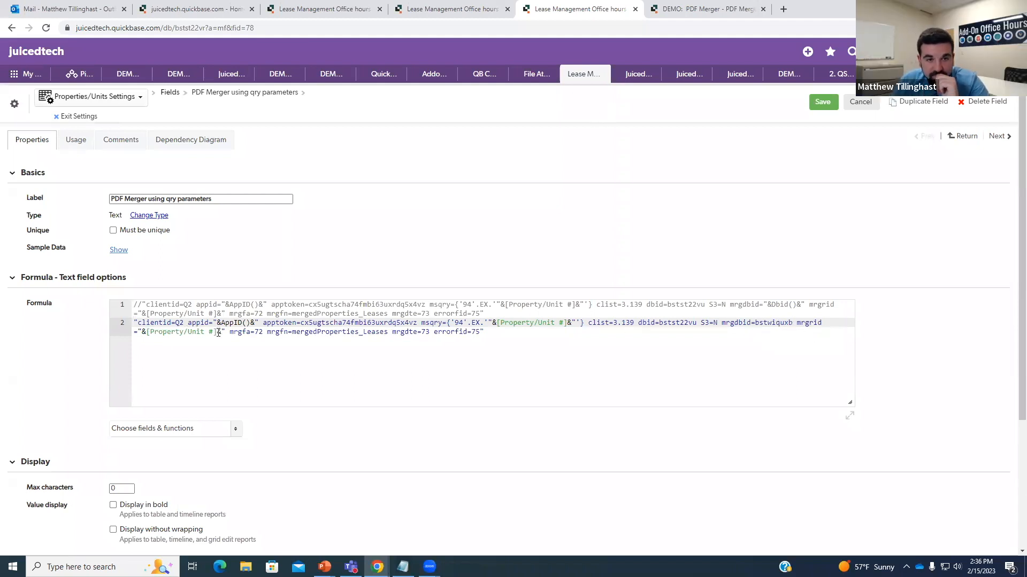
Step: Clear the mrgrid value and change mrgfa from 72 to 35
drag(226, 331, 138, 333)
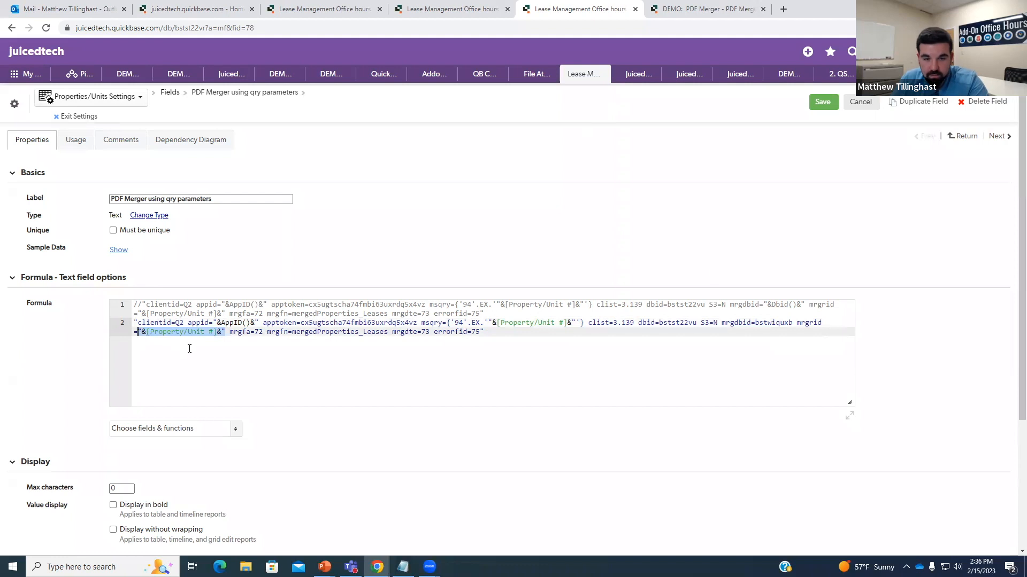
key(BackSpace)
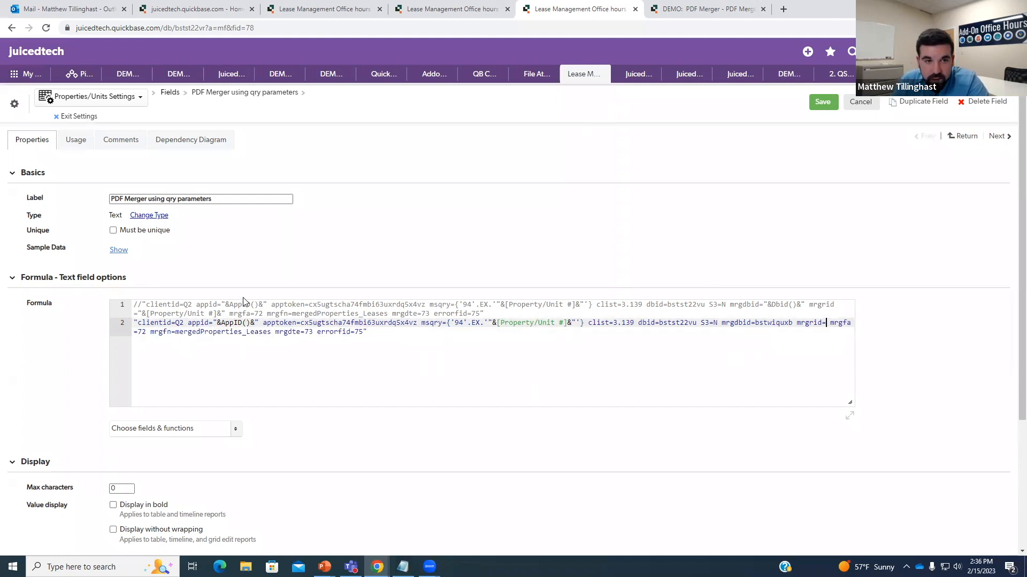
click(145, 332)
key(BackSpace)
key(BackSpace)
text(35)
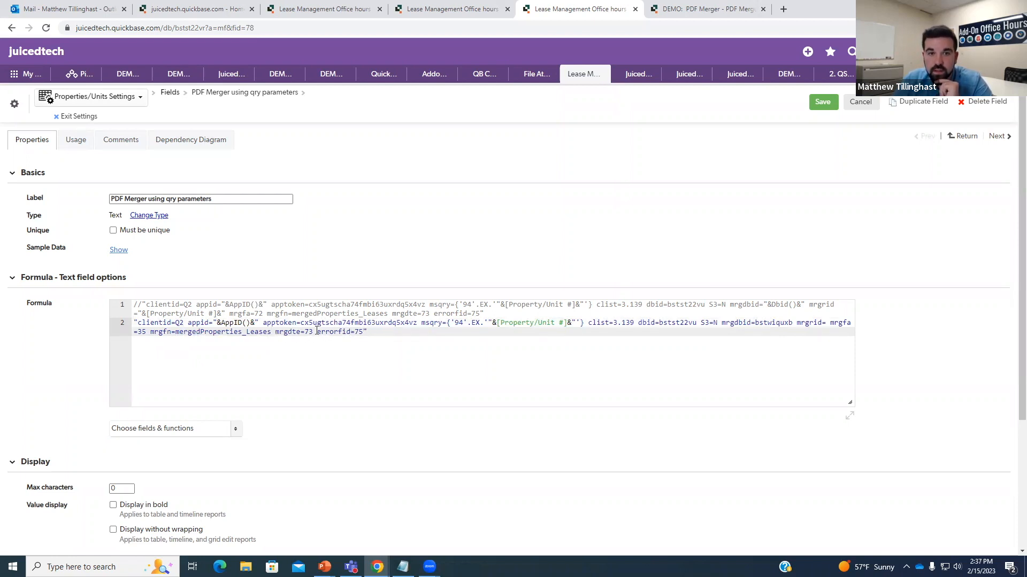
Step: Look up the Merged Date and Merger Errors field ids, then set mrgdte=38 and errorfid=36
click(458, 12)
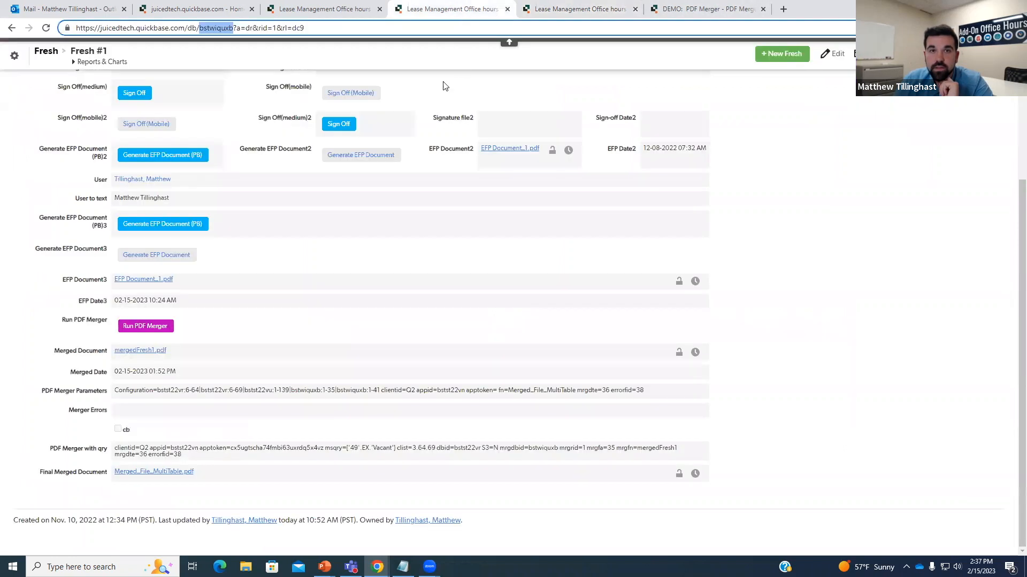
right_click(100, 413)
right_click(107, 375)
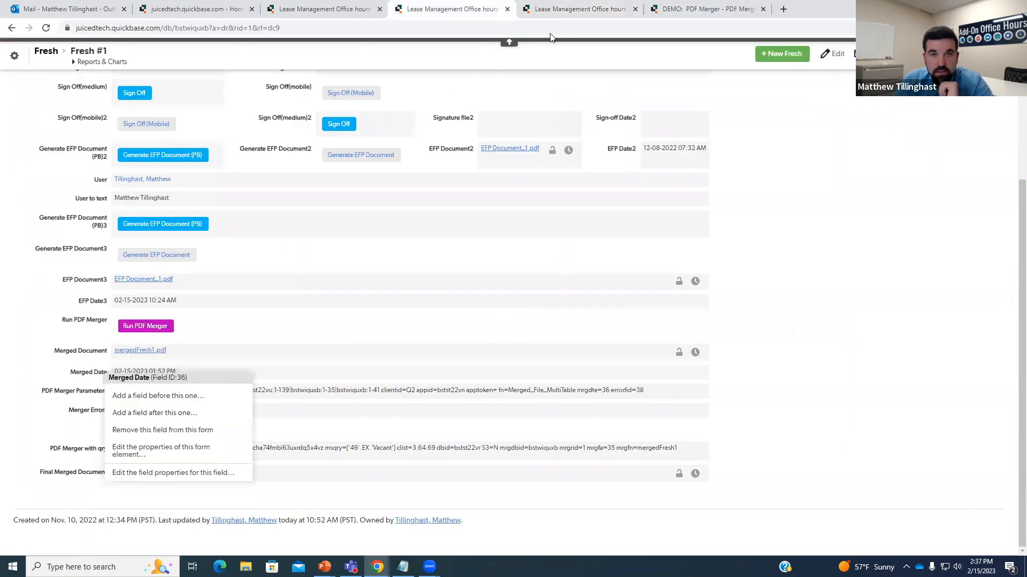
click(562, 9)
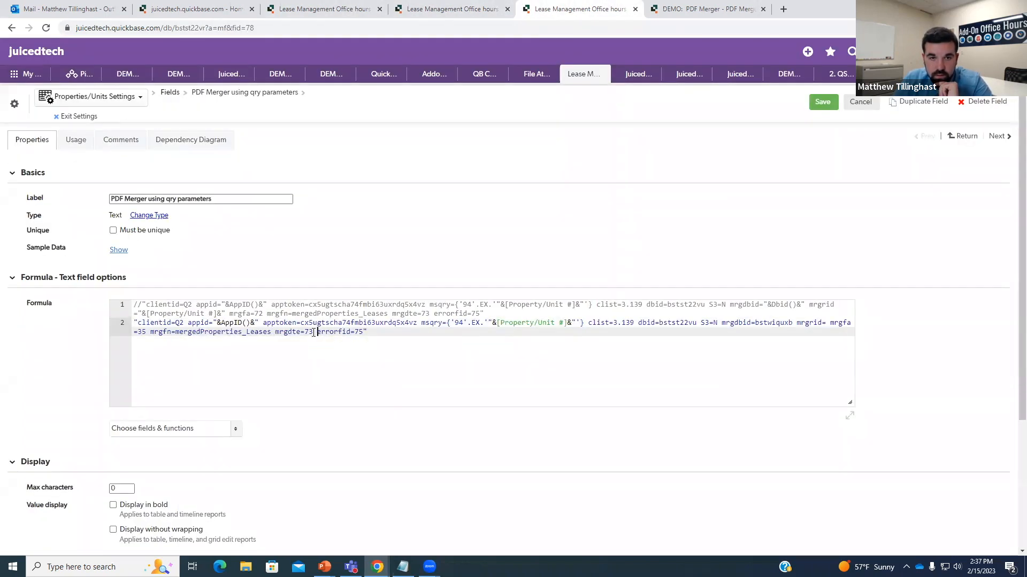
key(BackSpace)
key(BackSpace)
text(38)
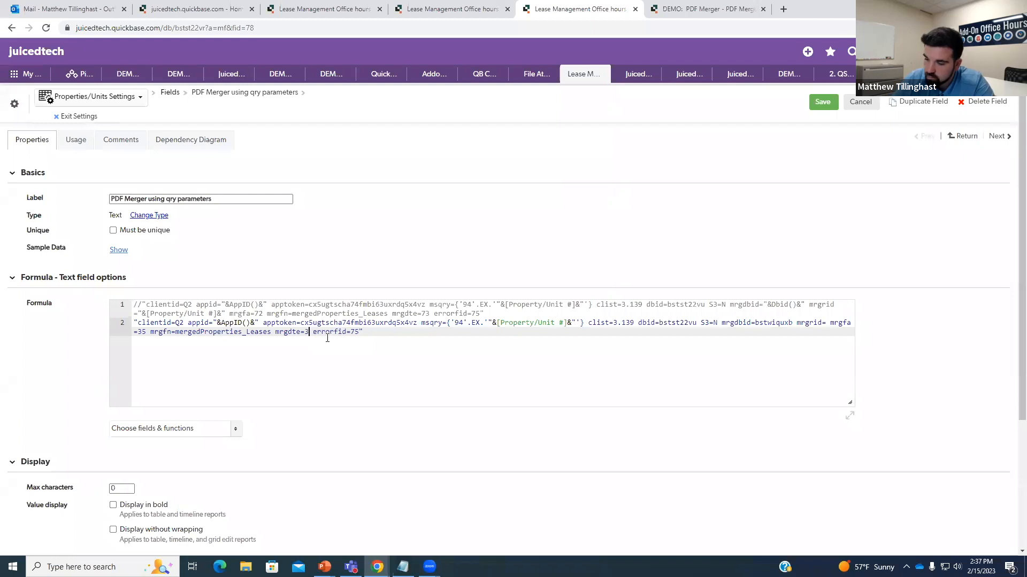
key(Left)
key(BackSpace)
key(BackSpace)
text(36)
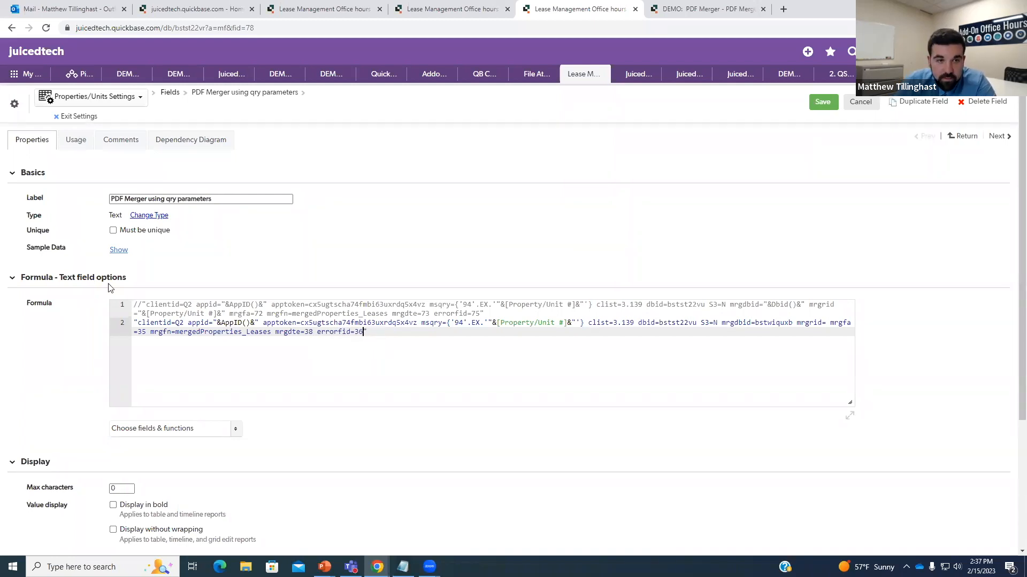
click(139, 306)
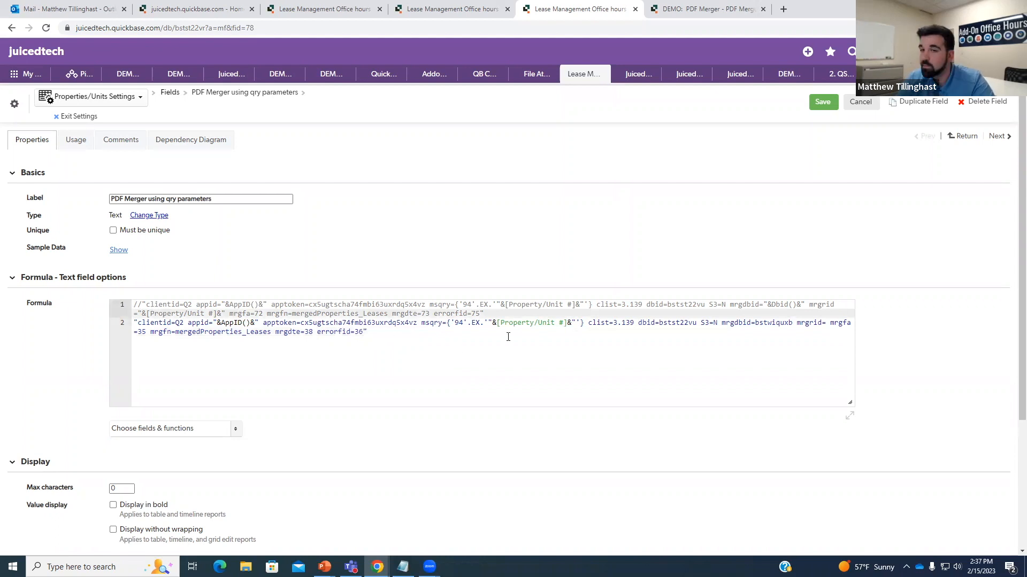
click(423, 339)
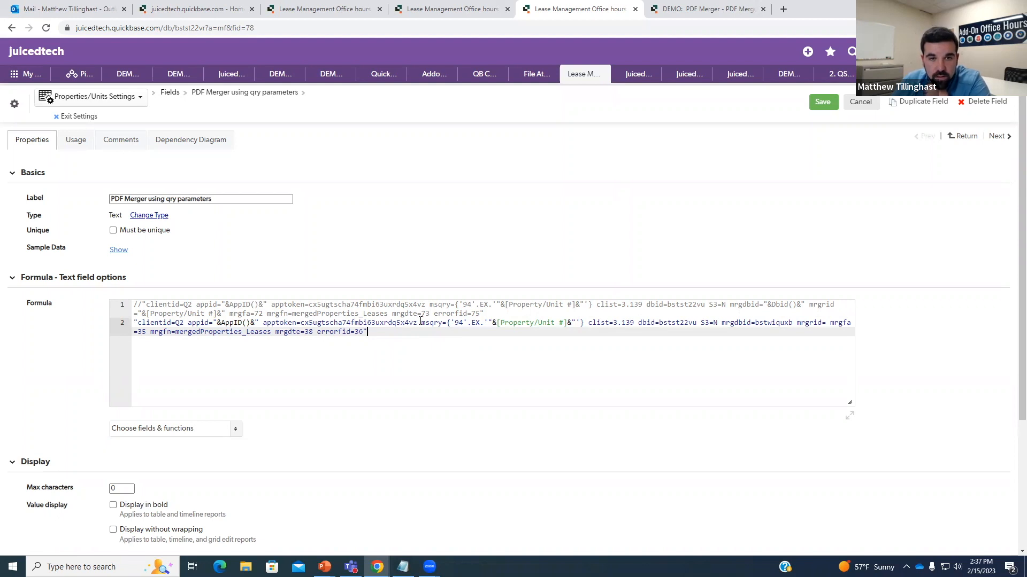
Step: Save the rewritten formula field and run the PDF merger on the property record twice
click(822, 102)
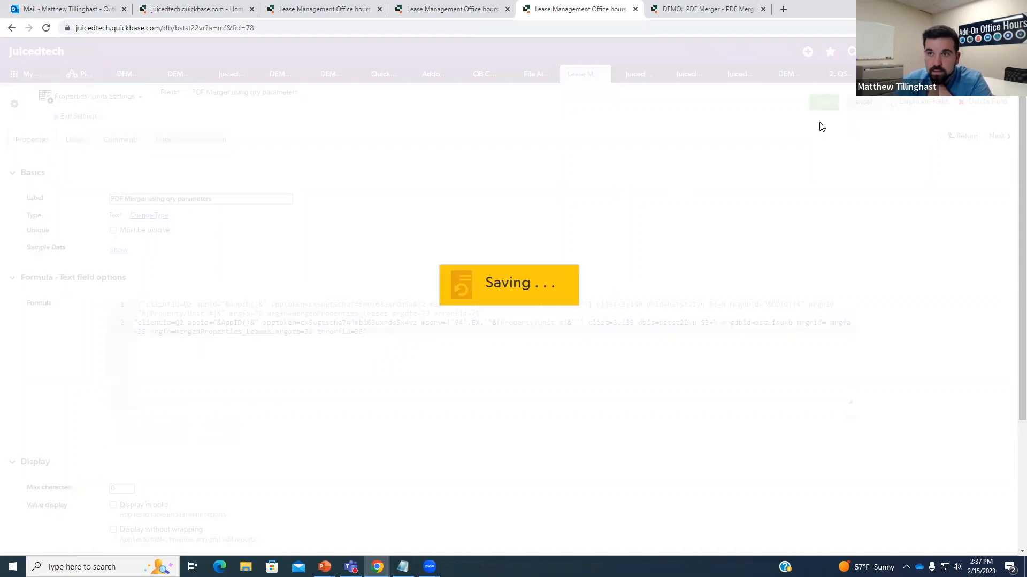
scroll(566, 353, down, 15)
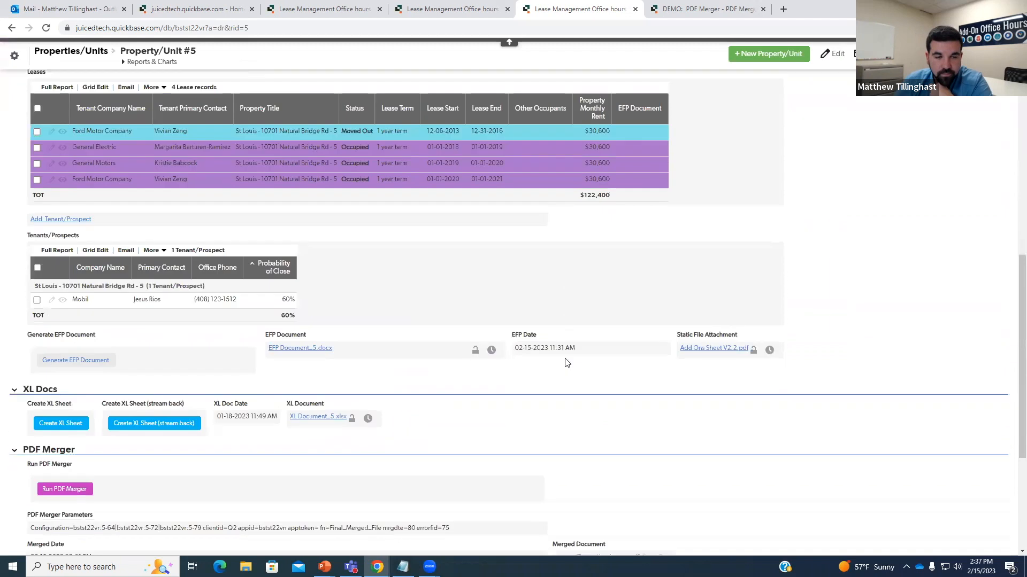
click(64, 266)
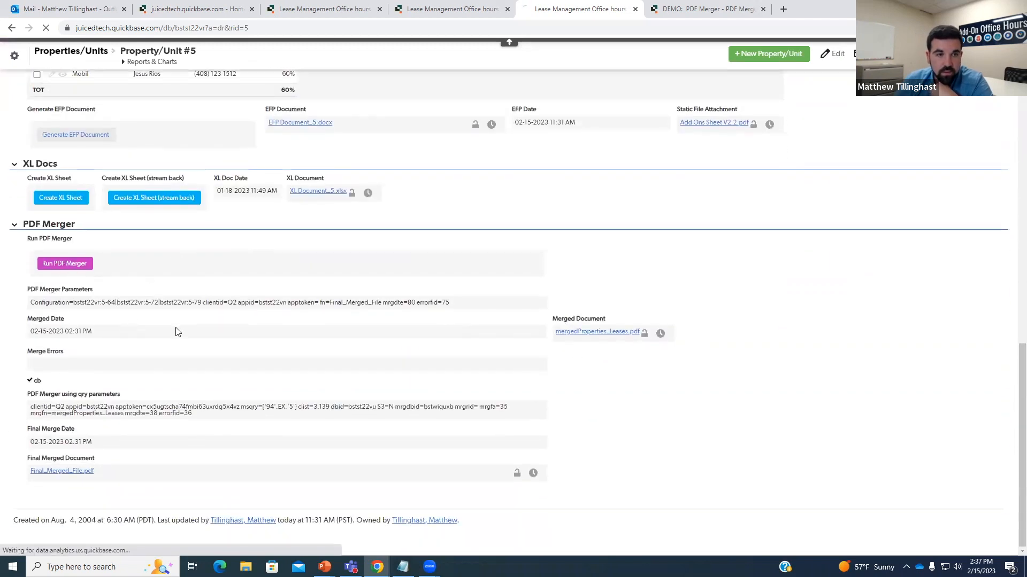
scroll(164, 379, down, 15)
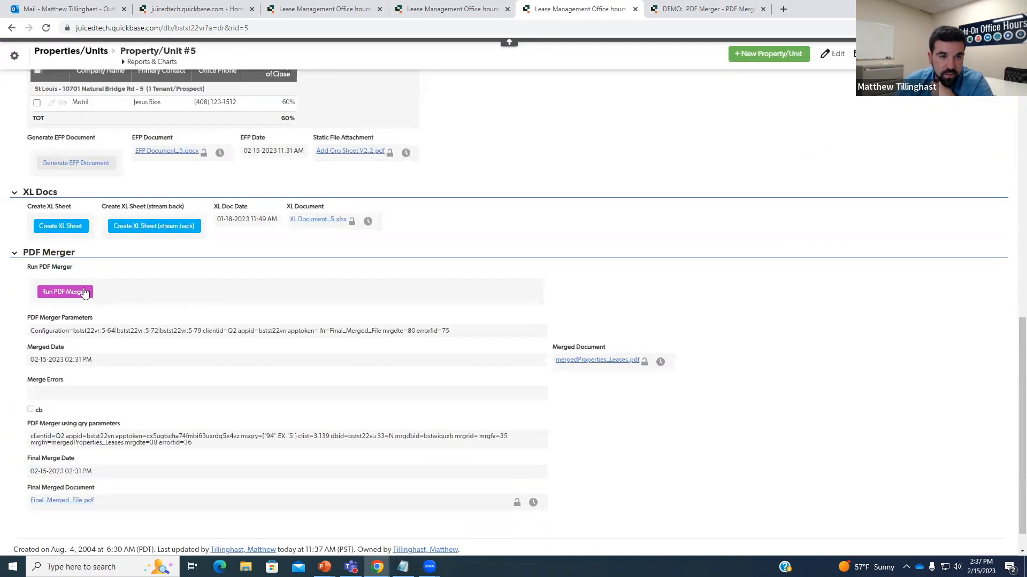
click(66, 296)
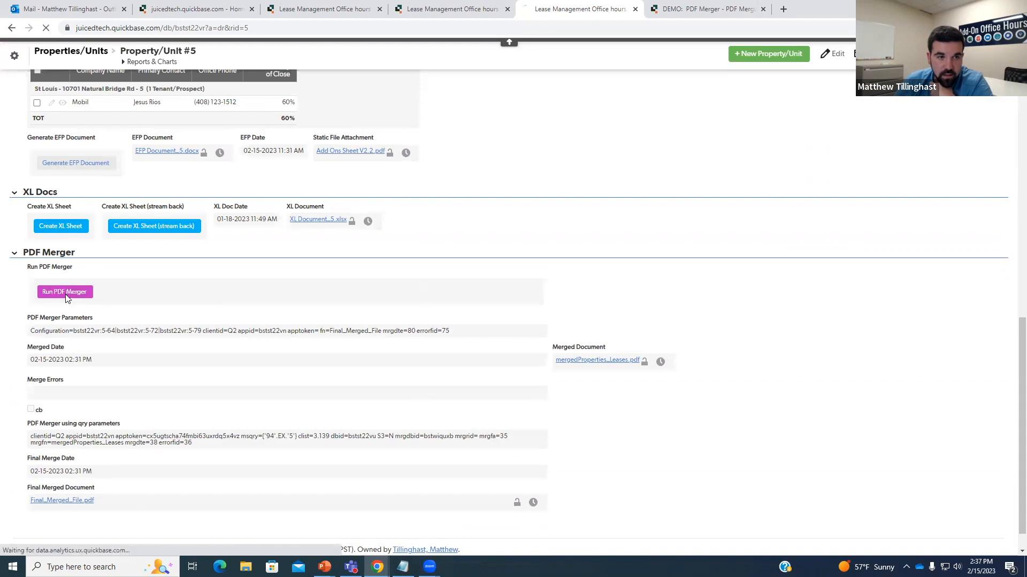
scroll(396, 364, down, 6)
scroll(417, 364, down, 5)
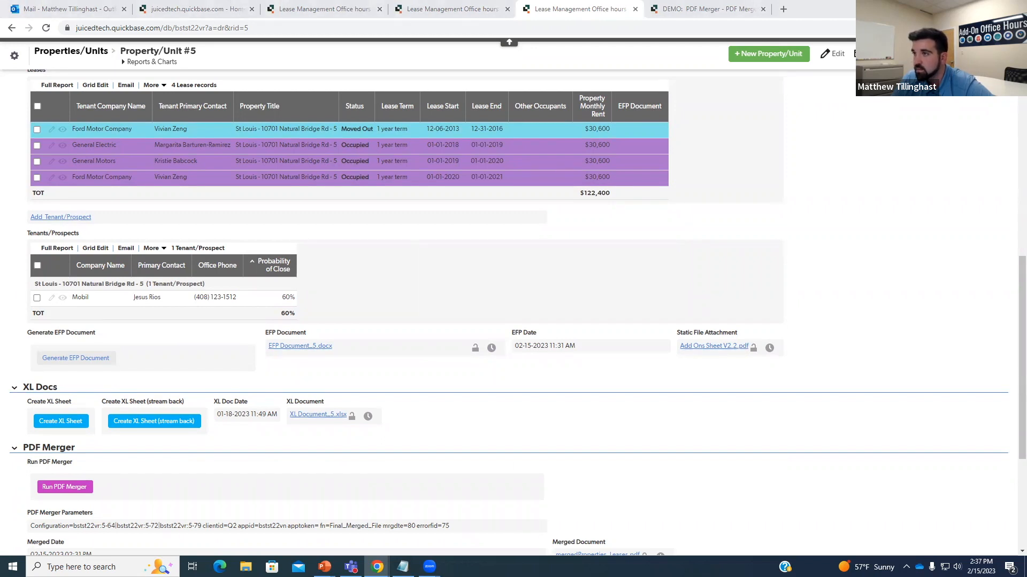
Step: Bring the Fresh report tab in and view the Fresh #2 record details
drag(772, 23, 763, 9)
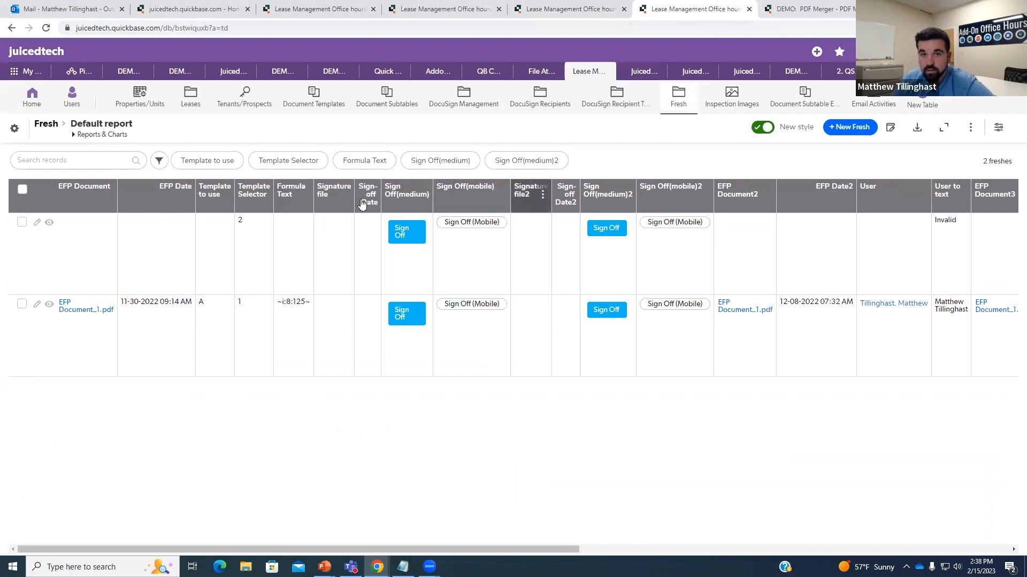
click(50, 222)
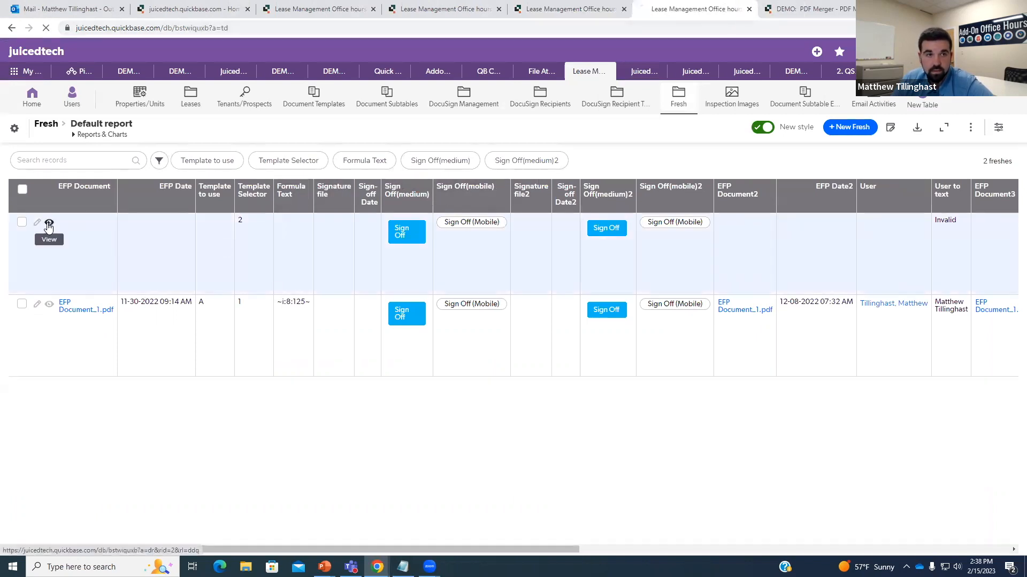
scroll(125, 252, down, 3)
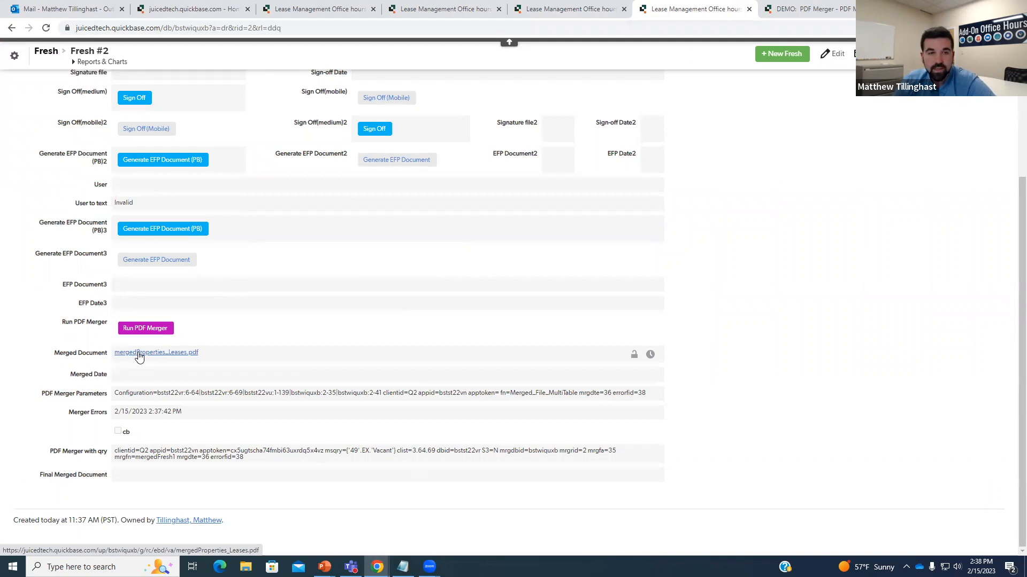
Step: On Property/Unit #5, open the properties of the PDF Merger using qry parameters field
click(443, 9)
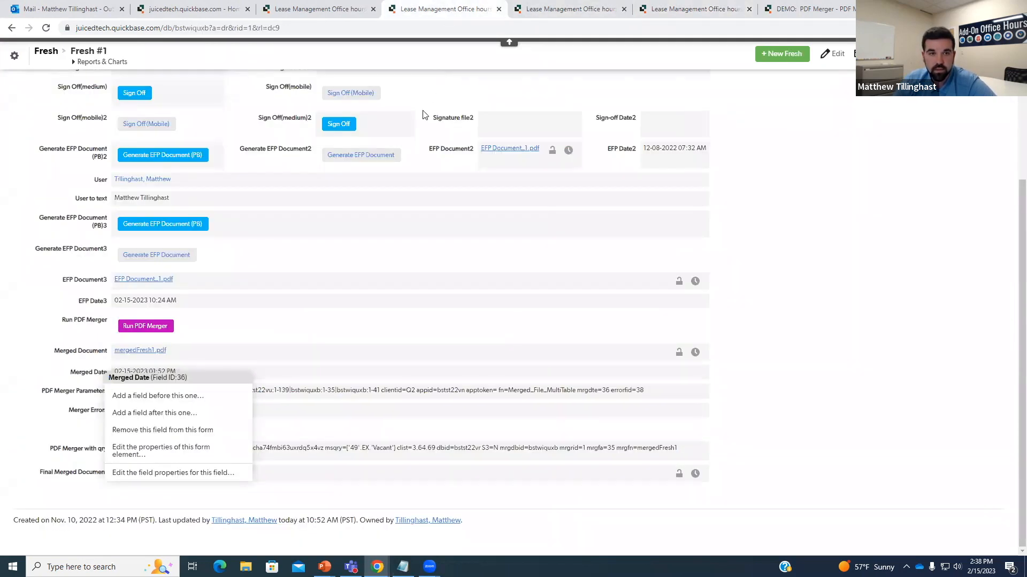
click(330, 9)
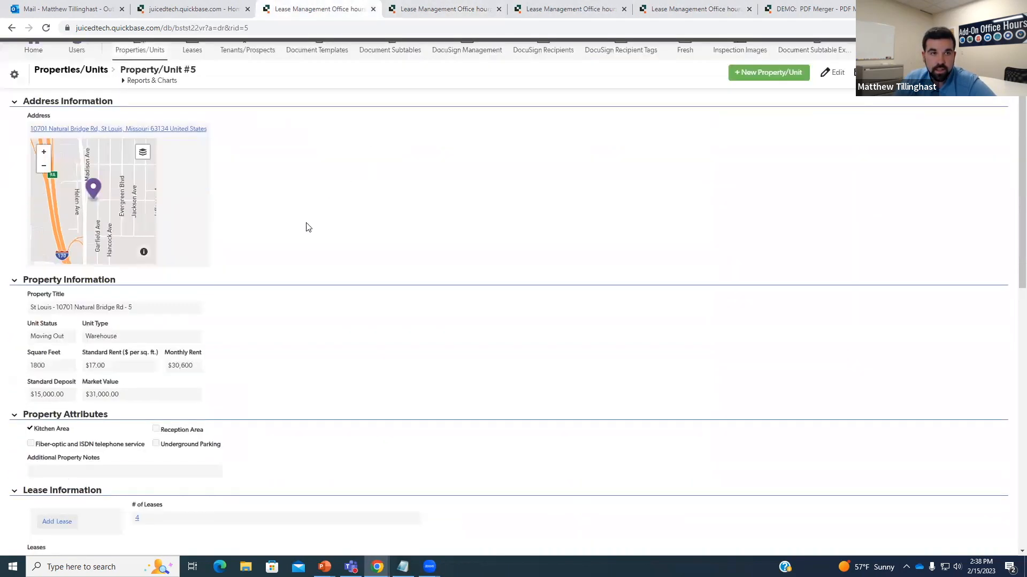
scroll(308, 228, down, 15)
right_click(102, 440)
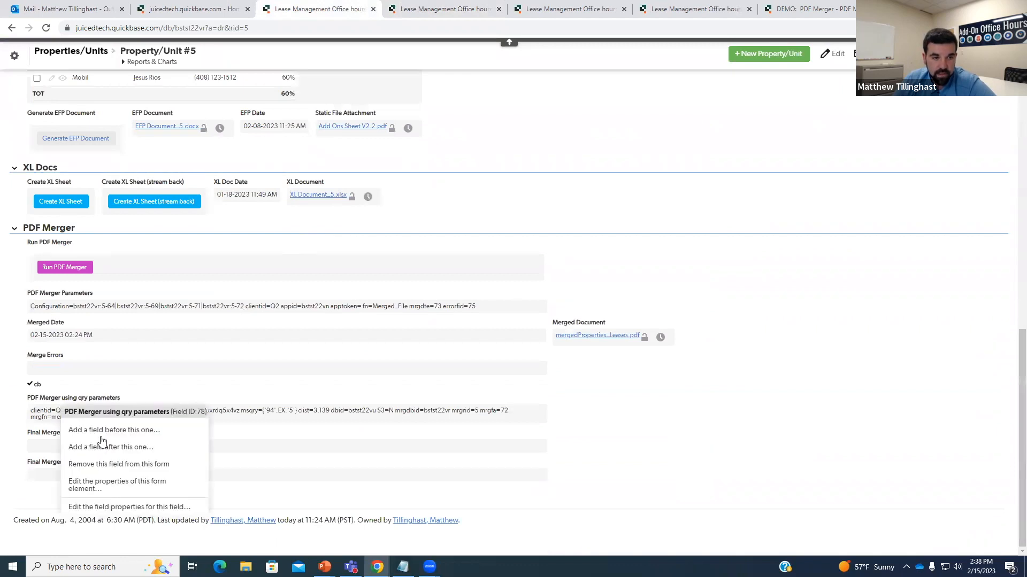
click(105, 506)
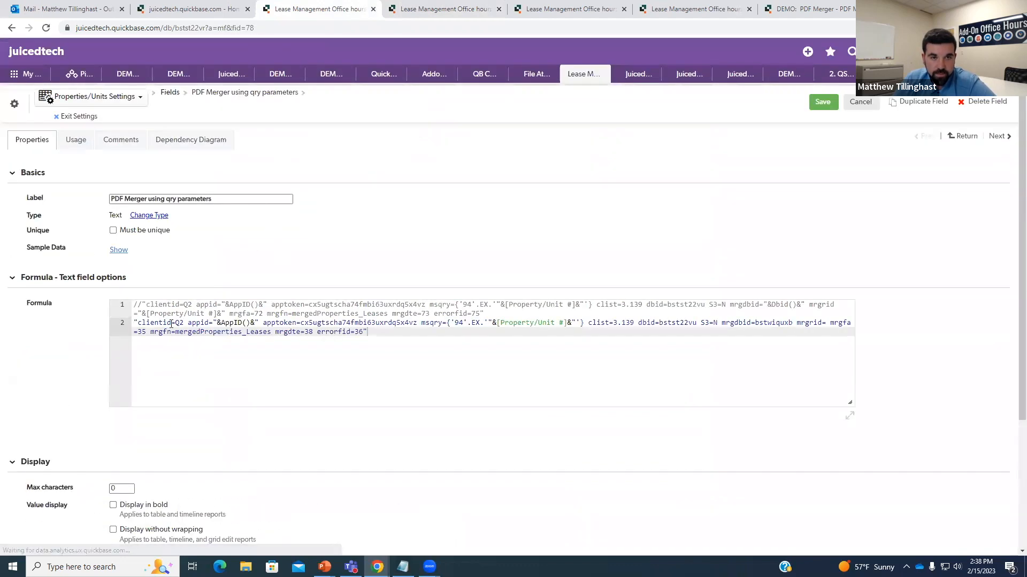
Step: Insert blank lines between the commented-out formula and the active one, and zoom in
click(540, 314)
key(Return)
key(Return)
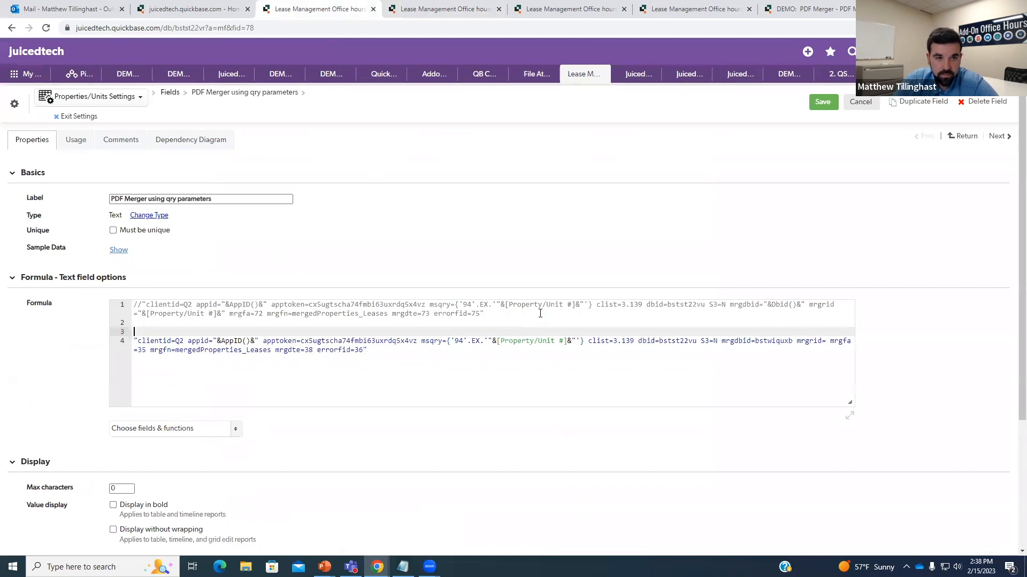
click(501, 354)
key(ctrl+plus)
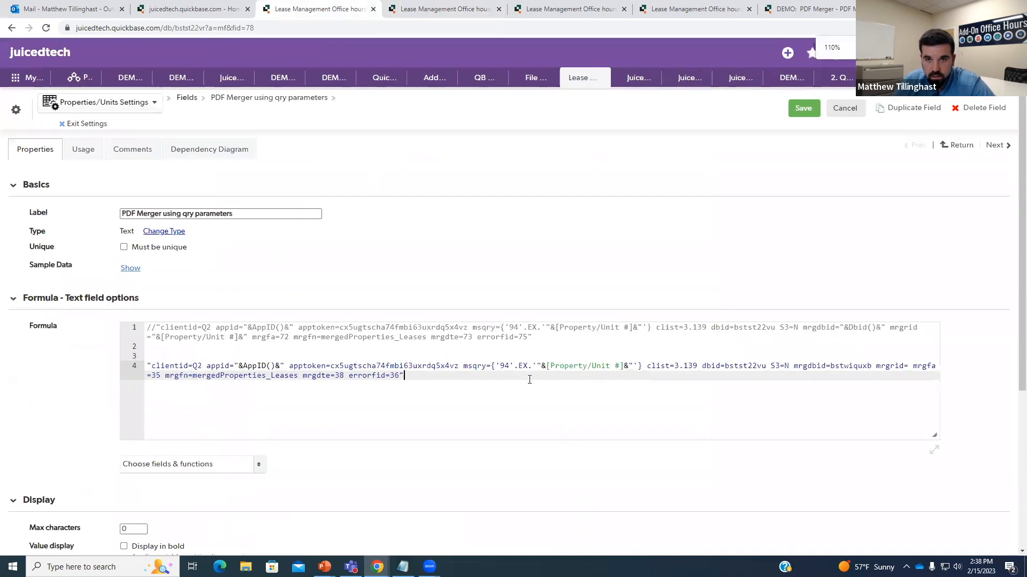
Step: Review the blank mrgrid= and mrgdbid=bstwiquxb parameters in the active formula
drag(876, 367, 907, 370)
click(908, 369)
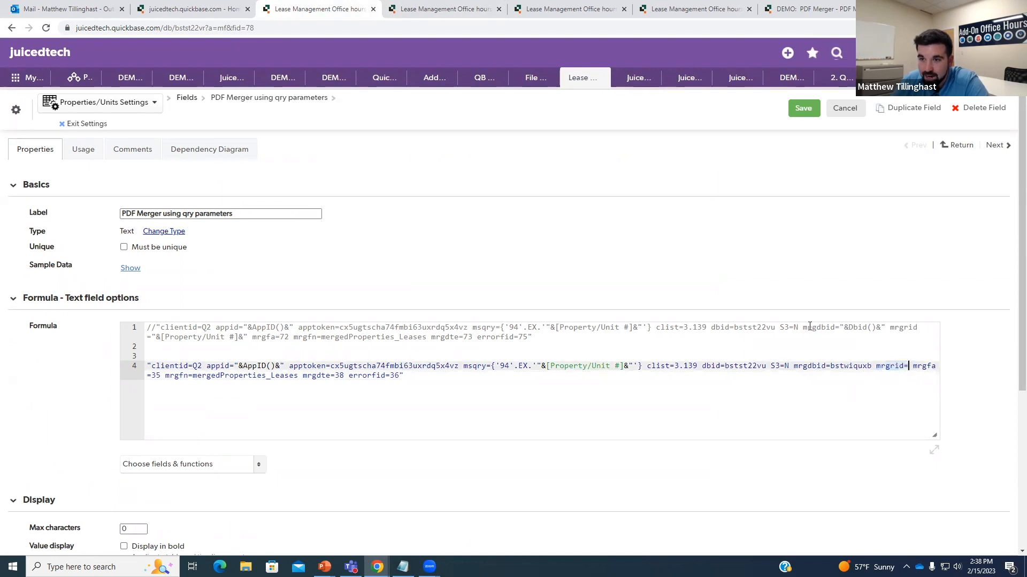
drag(891, 329, 915, 336)
click(207, 342)
drag(880, 370, 912, 368)
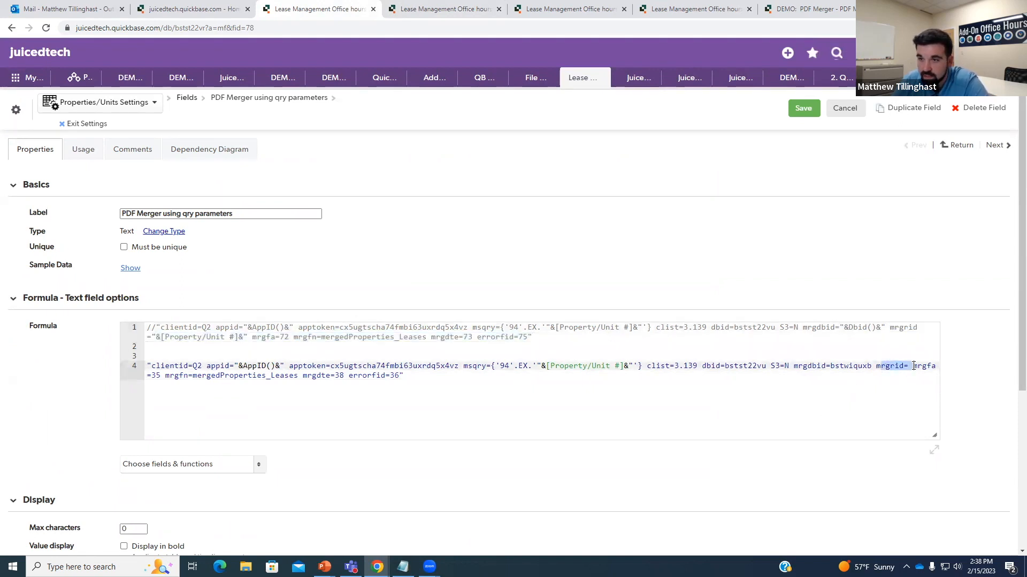
click(909, 369)
drag(794, 367, 872, 366)
click(872, 367)
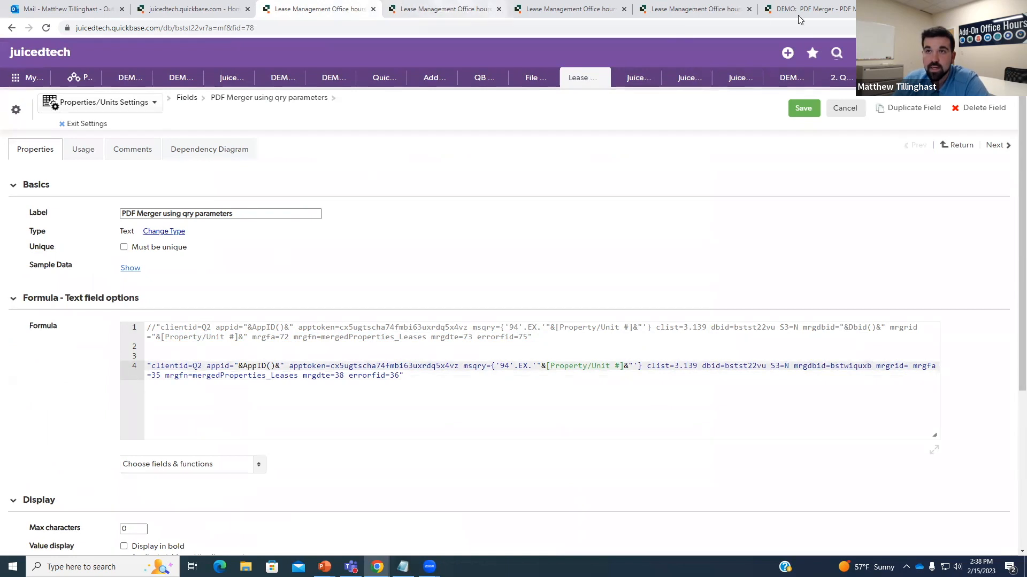
Step: On Fresh #2 at 100% zoom, open mergedProperties_Leases.pdf from the Merged Document field
click(695, 9)
scroll(424, 201, up, 3)
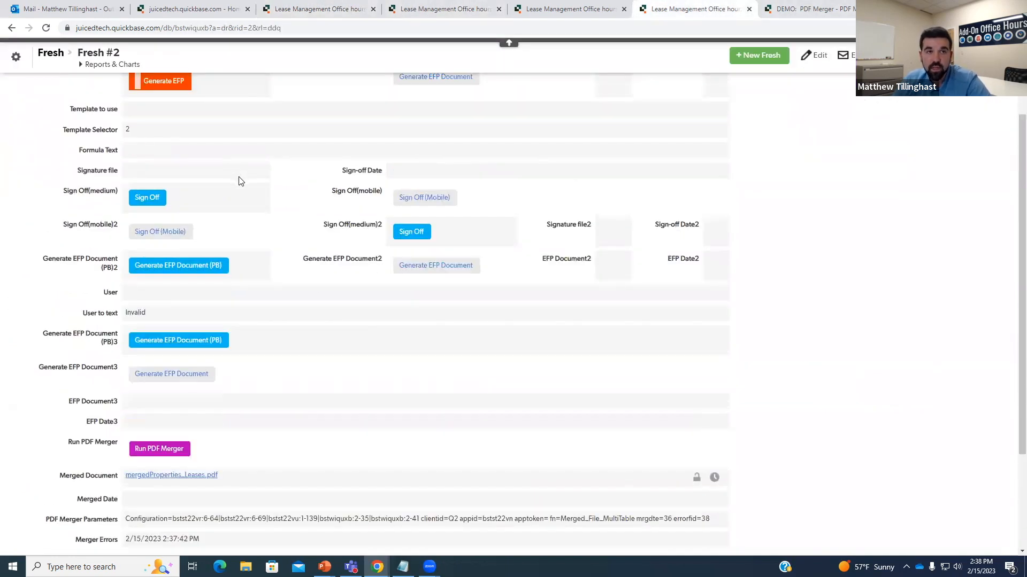
key(ctrl+minus)
scroll(227, 154, down, 2)
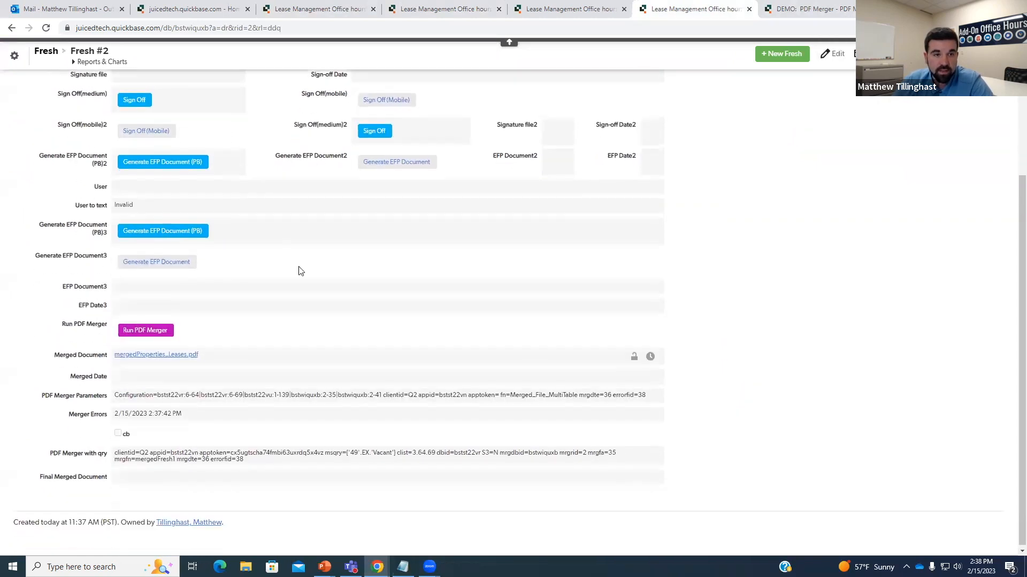
right_click(100, 353)
click(277, 351)
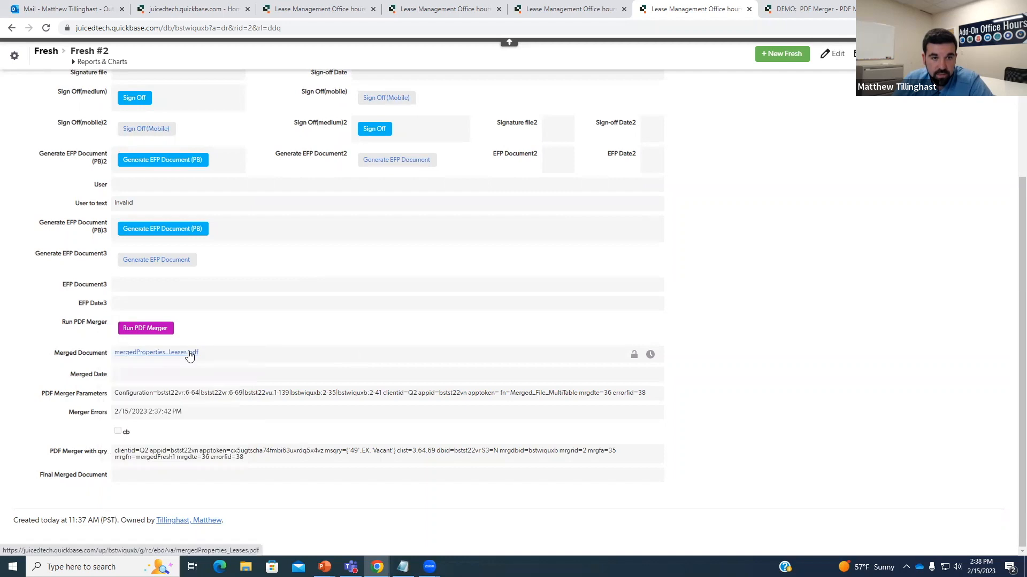
click(191, 353)
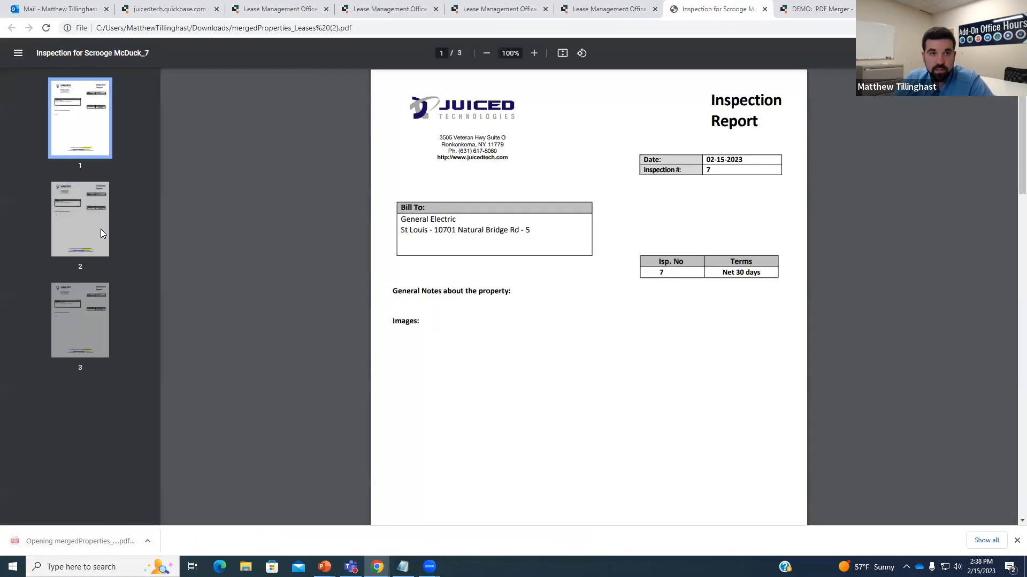
Step: Flip through pages 1–3 of the merged PDF, then return to Property/Unit #5
click(101, 229)
click(84, 307)
click(74, 216)
click(76, 120)
click(94, 203)
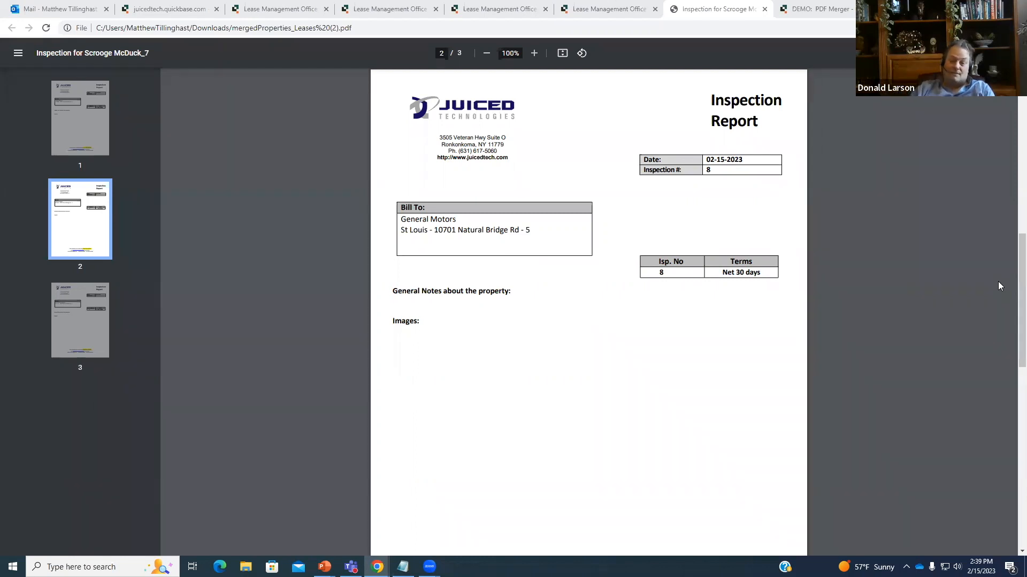
click(482, 10)
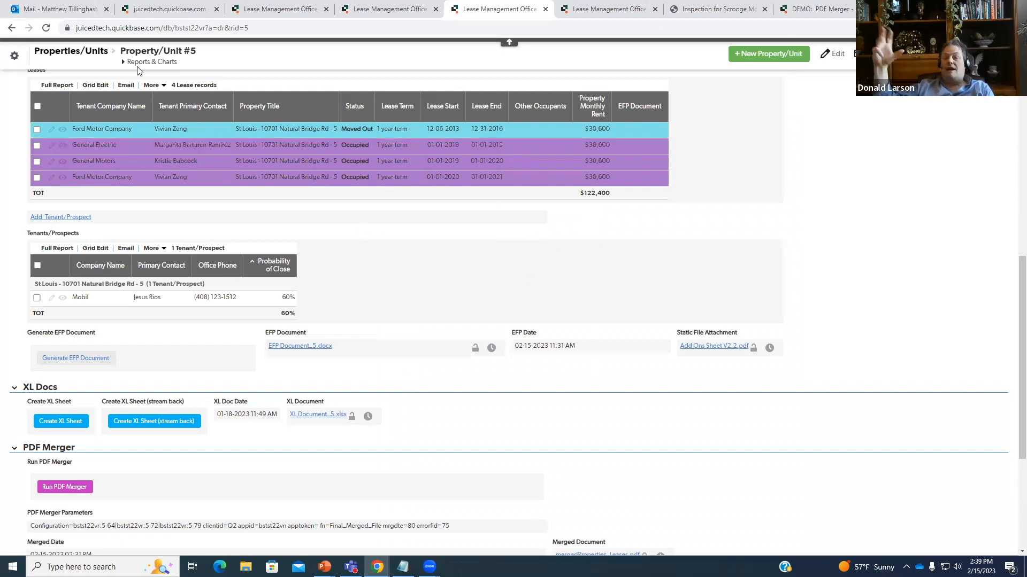
Step: Reload Property/Unit #5, check the Merged Document revision history, then go to the PDF Merger demo
click(46, 28)
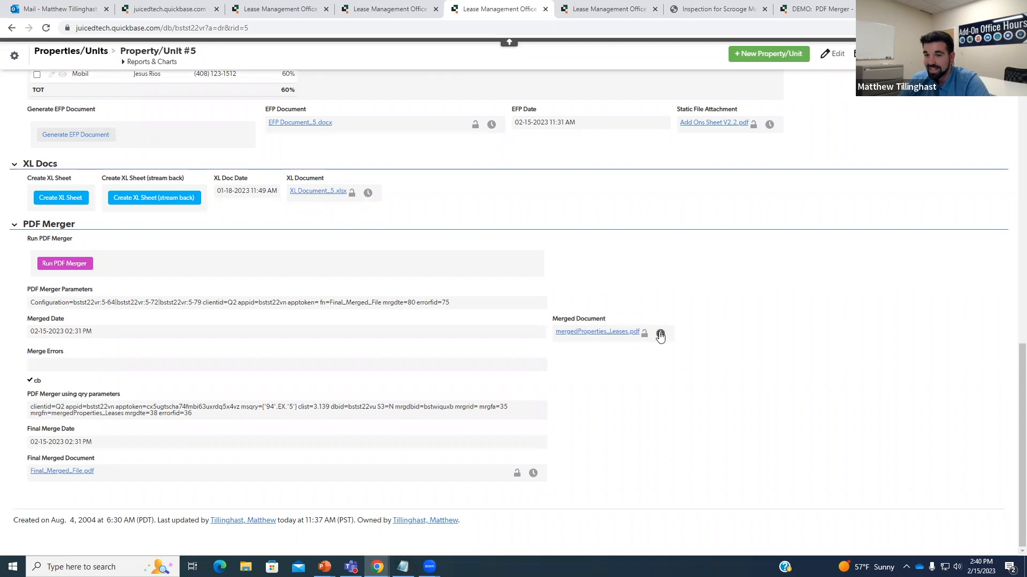
click(661, 334)
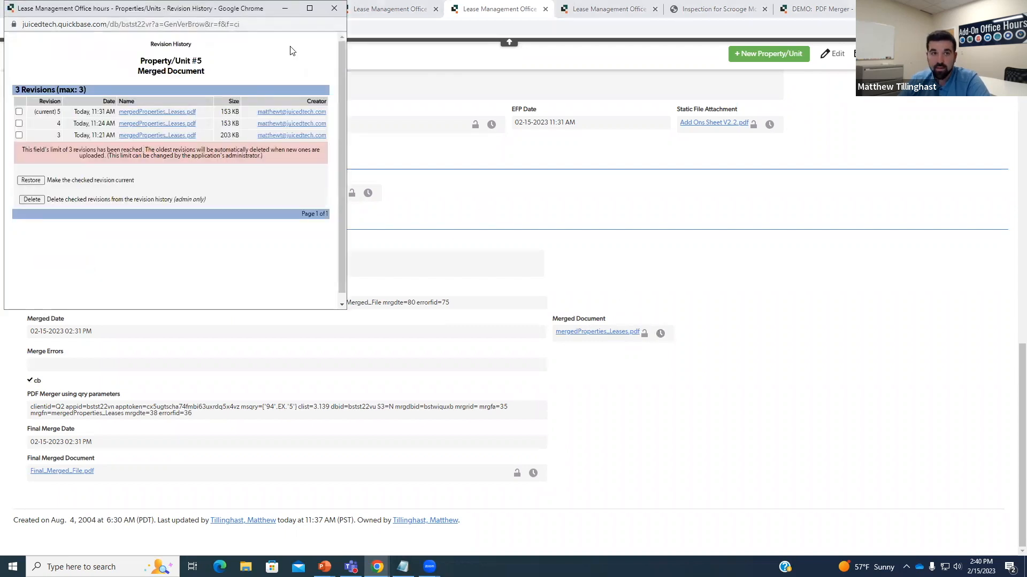
click(334, 8)
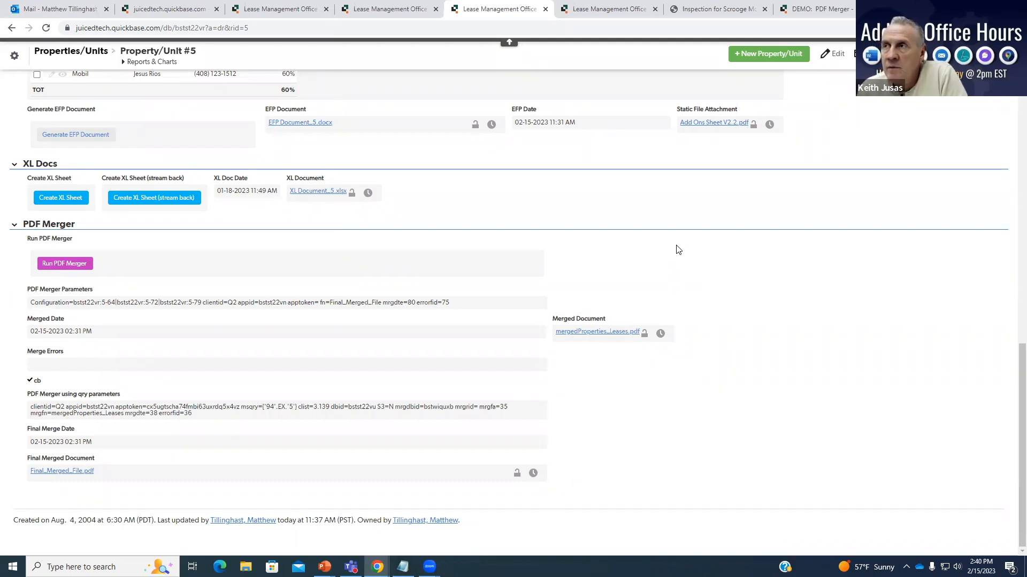
click(826, 11)
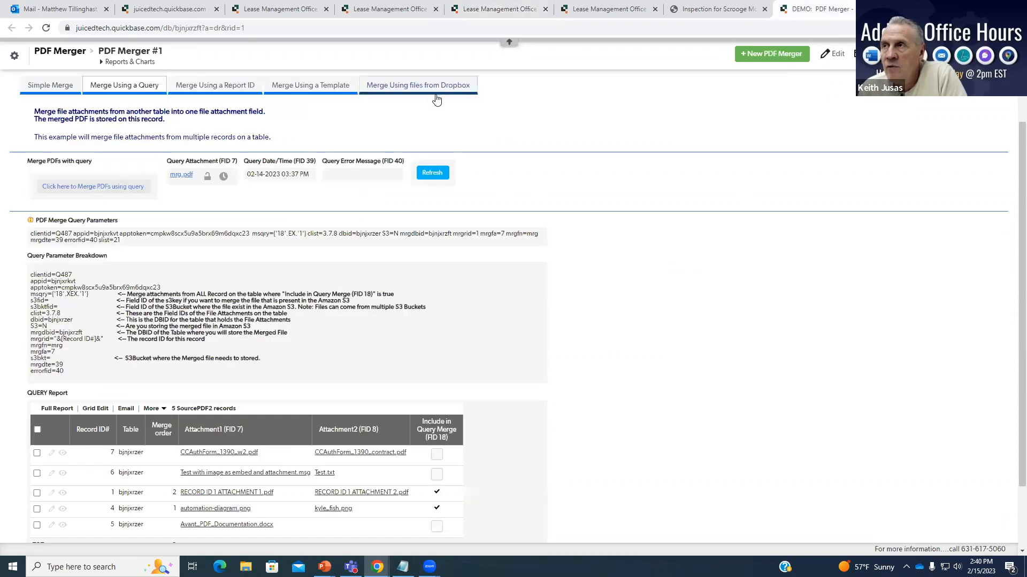
Step: View the Dropbox and Simple Merge demo examples, download mergedProperties_Leases.pdf from Fresh #2, return to Property/Unit #5
click(424, 85)
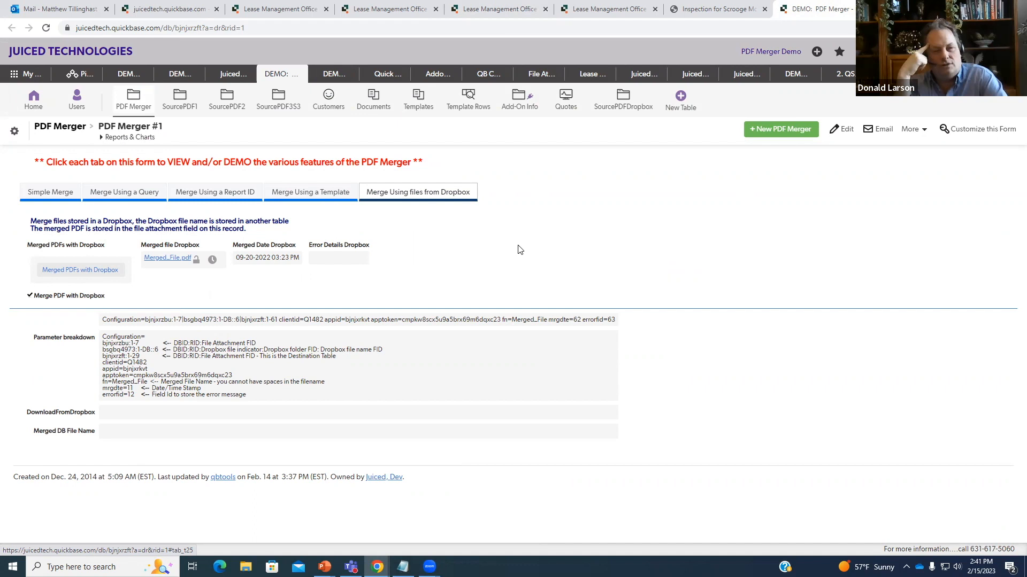
click(72, 192)
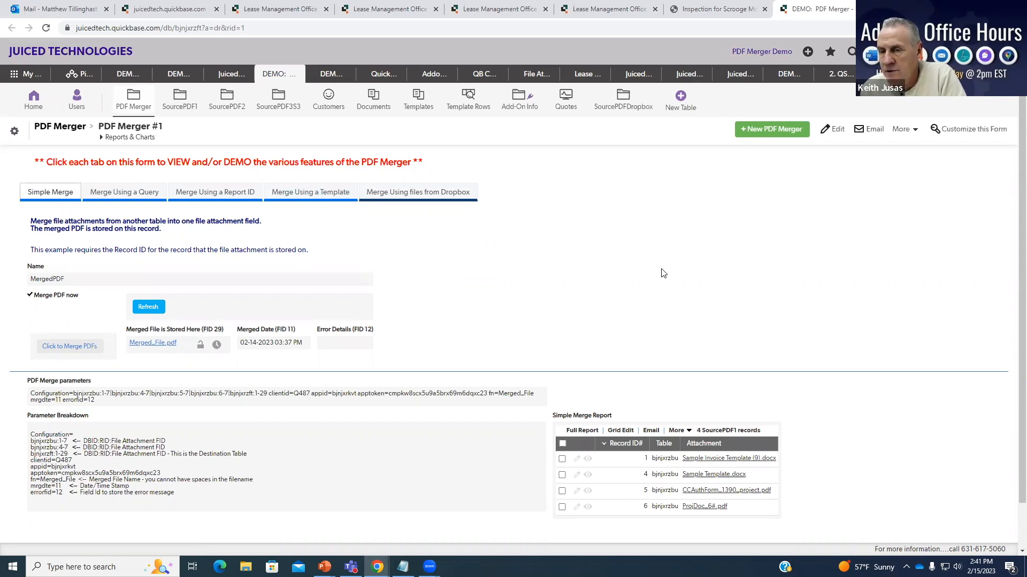
click(585, 13)
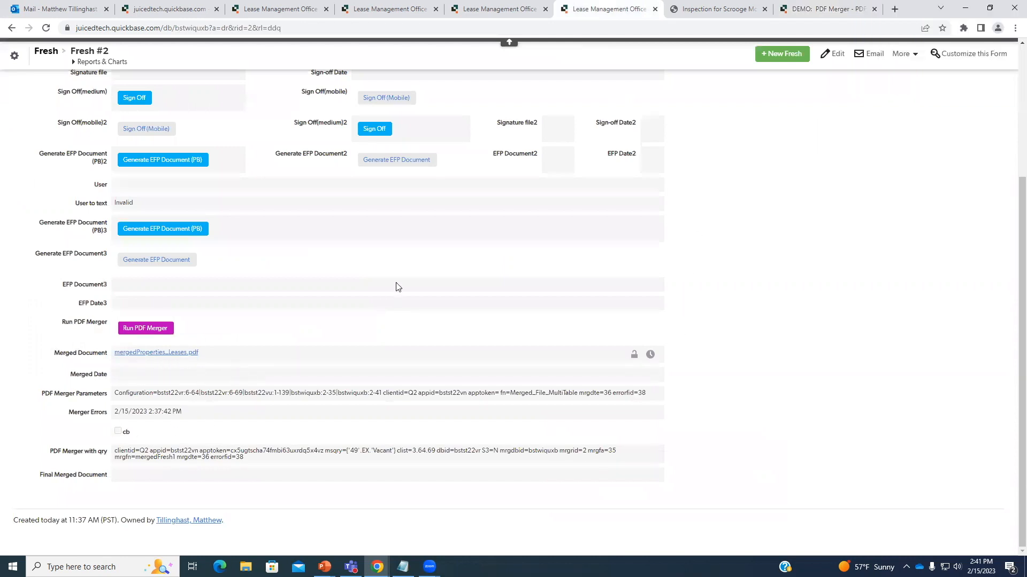
click(148, 353)
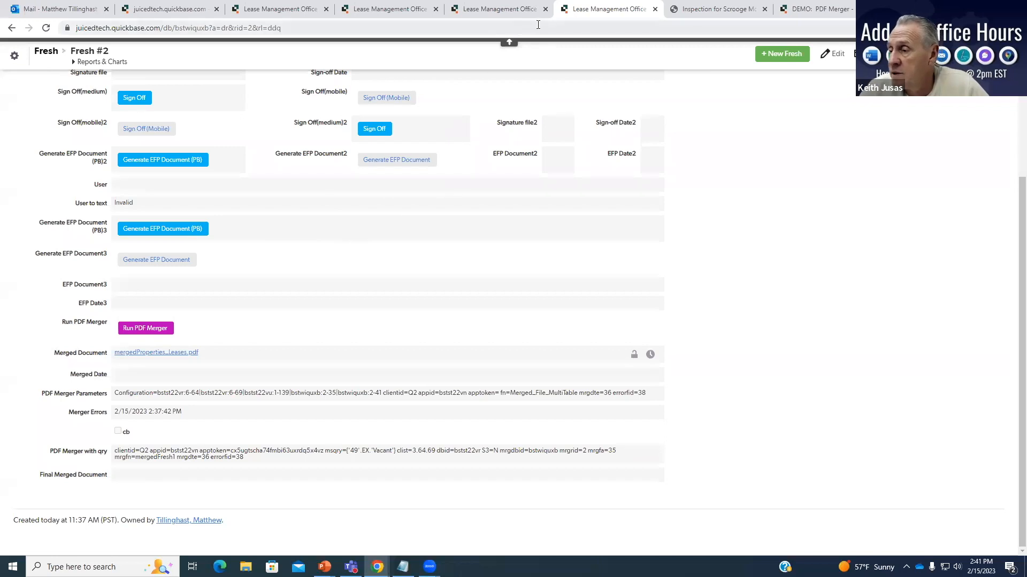
click(502, 11)
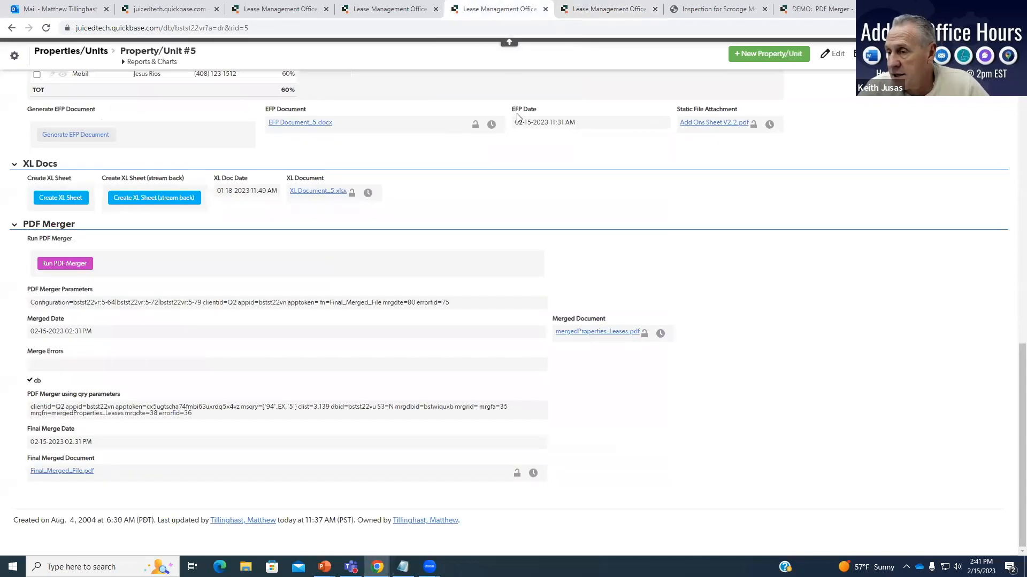